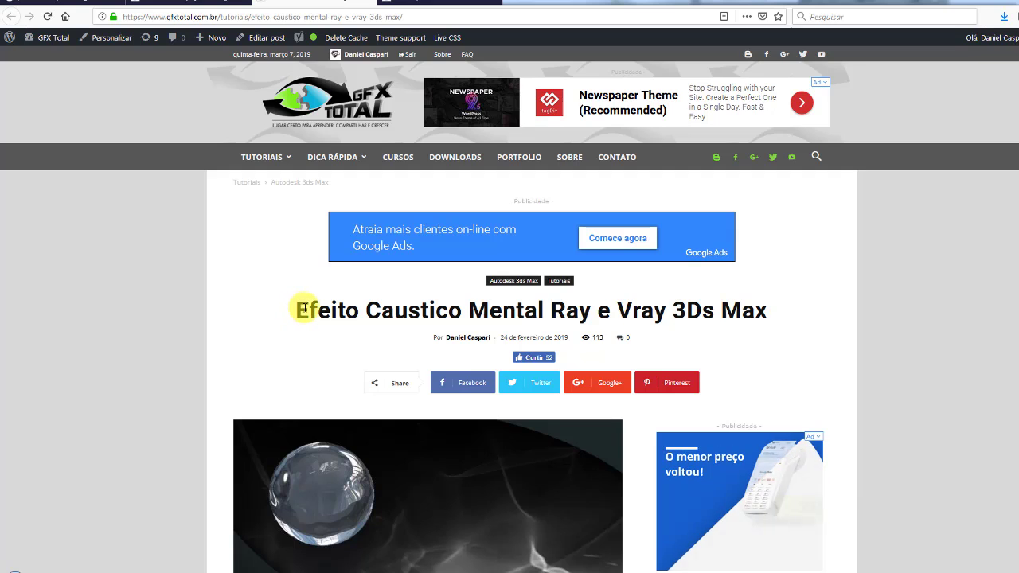
- Read through the Efeito Caustico article, highlighting its title and the special pool lesson heading
scroll(303, 308, "down", 3)
left_click_drag(296, 195, 468, 196)
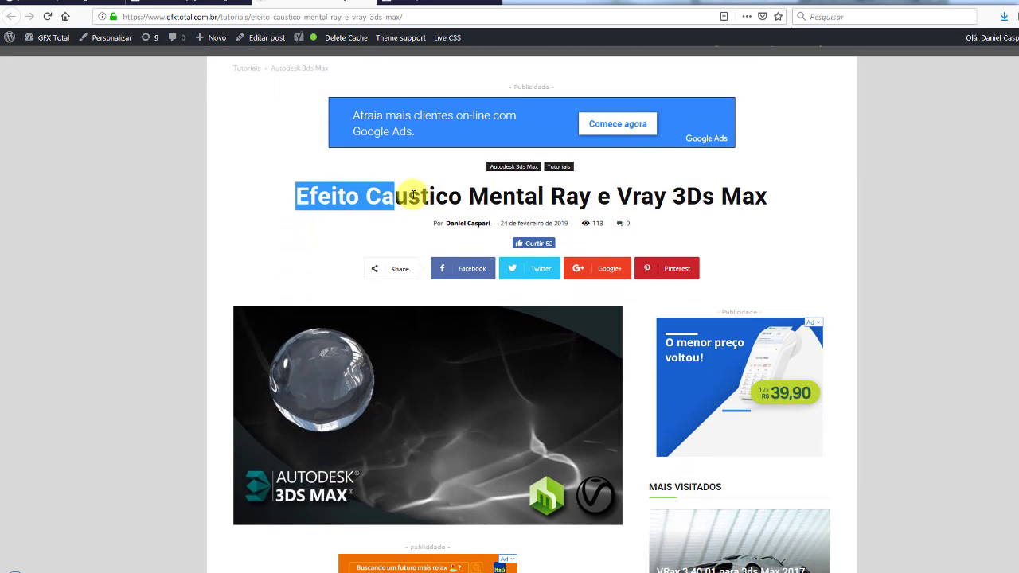
left_click_drag(619, 196, 666, 196)
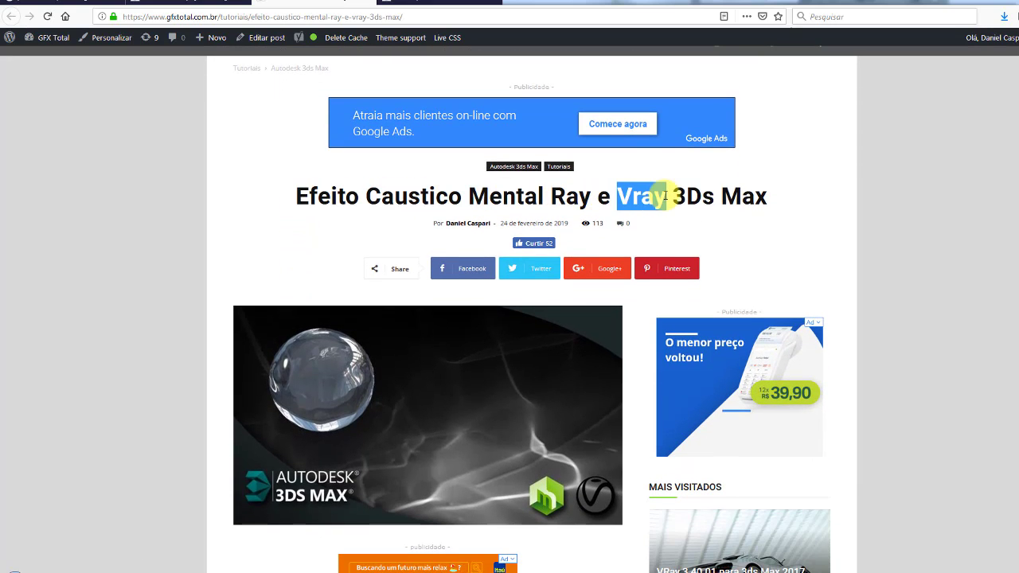
scroll(681, 193, "down", 3)
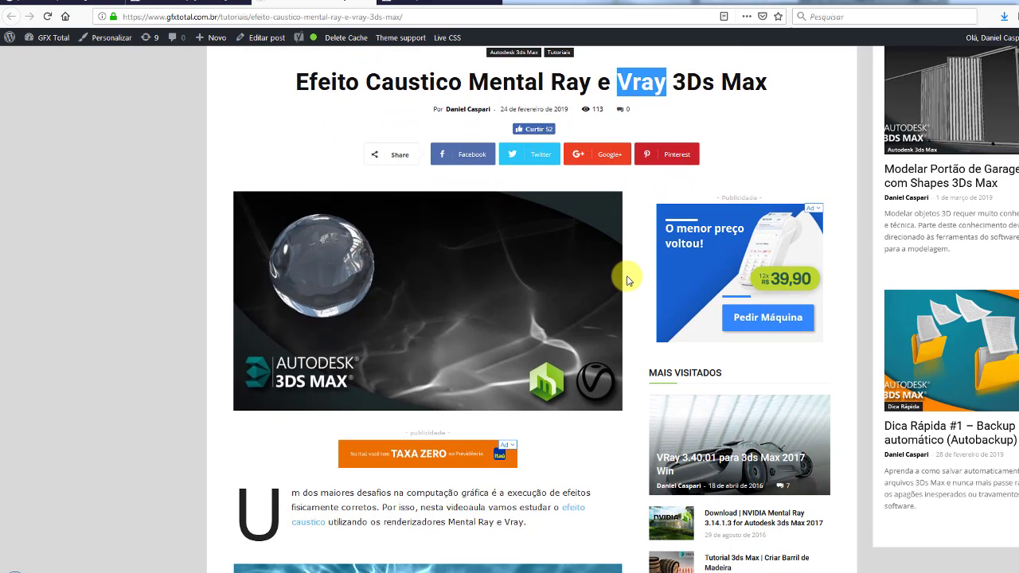
left_click(634, 91)
scroll(111, 266, "down", 2)
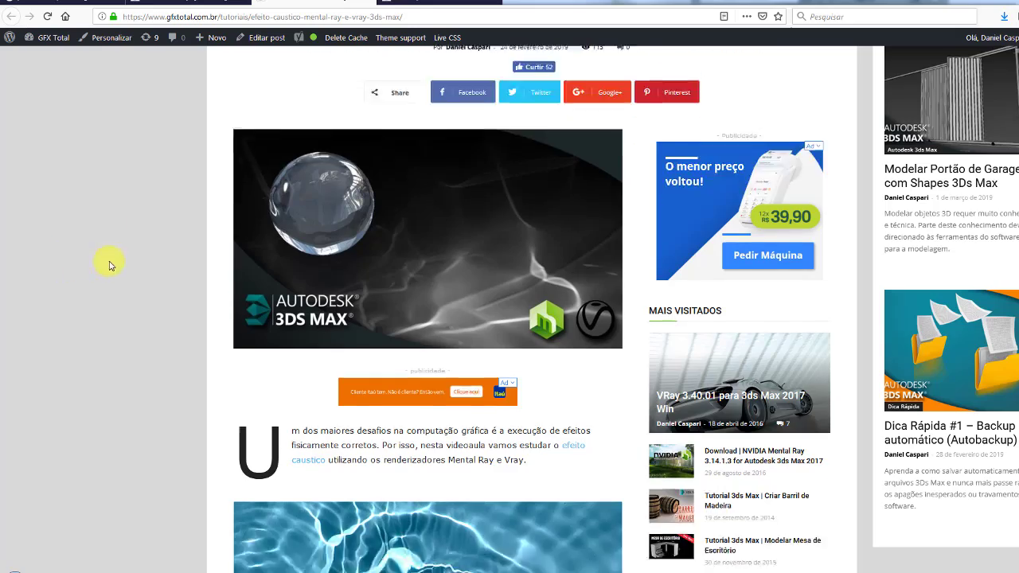
scroll(111, 266, "down", 3)
scroll(843, 211, "down", 5)
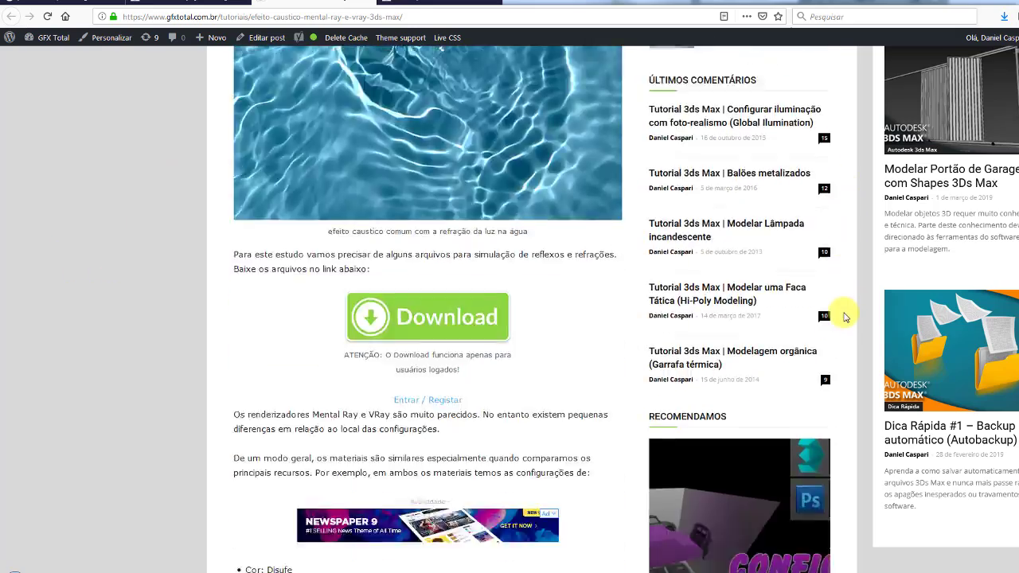
scroll(843, 317, "down", 5)
scroll(842, 317, "down", 5)
scroll(841, 318, "down", 5)
scroll(837, 320, "down", 3)
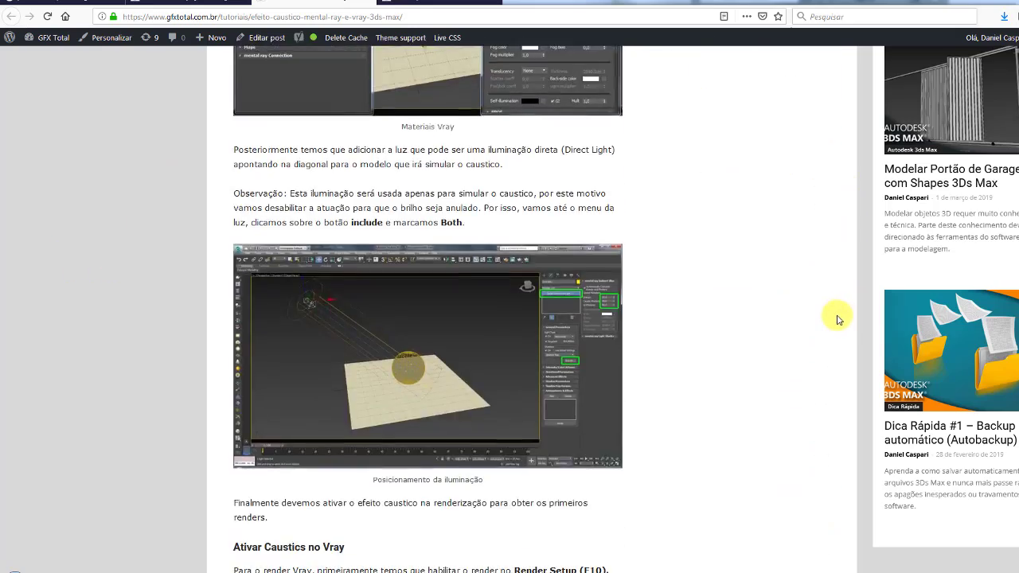
scroll(828, 318, "down", 5)
scroll(684, 315, "down", 4)
scroll(706, 312, "down", 4)
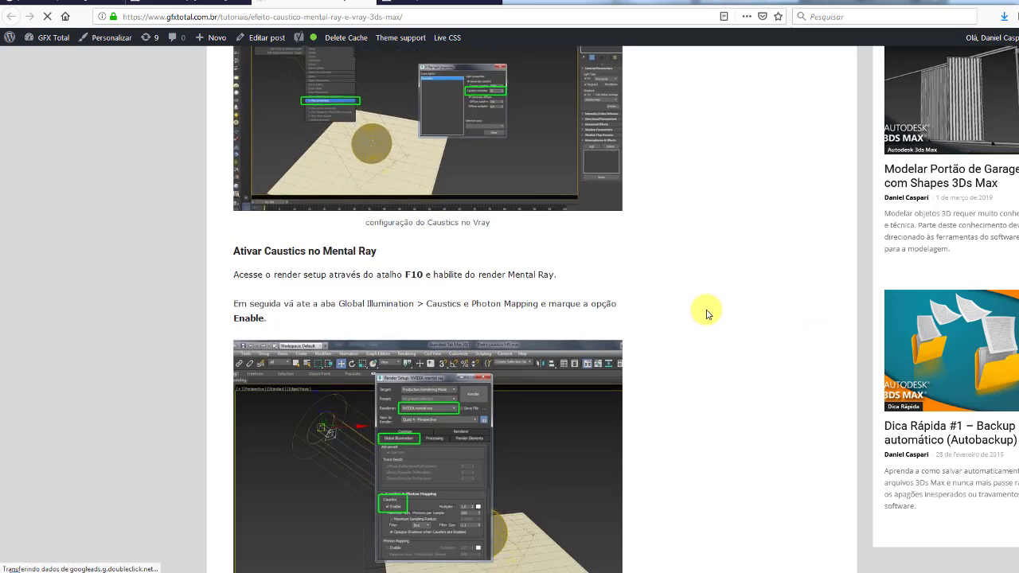
scroll(709, 307, "down", 5)
scroll(709, 307, "down", 6)
scroll(712, 303, "down", 5)
scroll(713, 304, "up", 2)
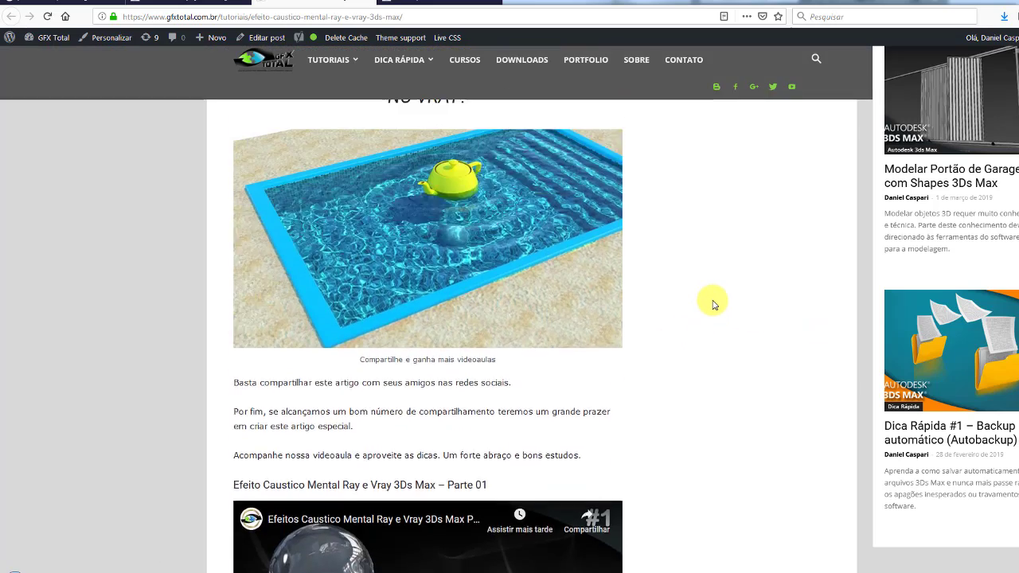
scroll(713, 304, "up", 2)
left_click_drag(266, 163, 489, 240)
left_click(486, 240)
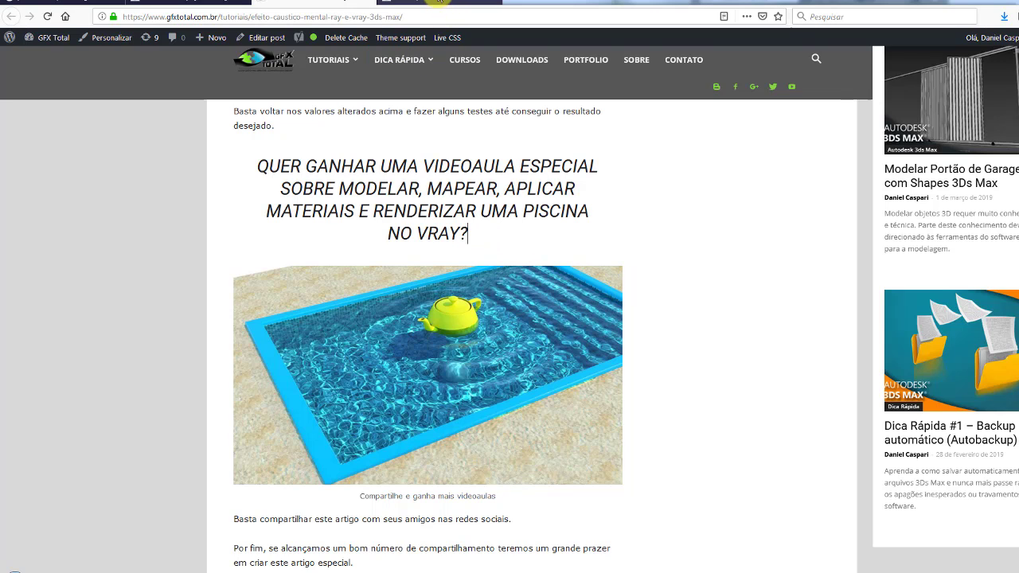
- Scroll through the Dica Rápida #2 VRay preset article down to its texture download link
left_click(439, 2)
scroll(361, 152, "down", 2)
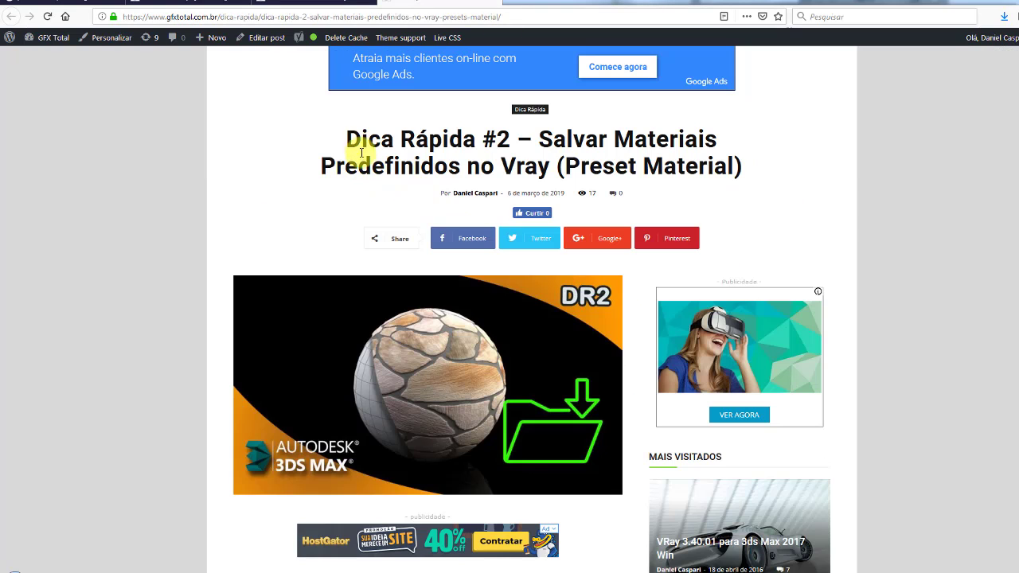
left_click_drag(344, 140, 487, 139)
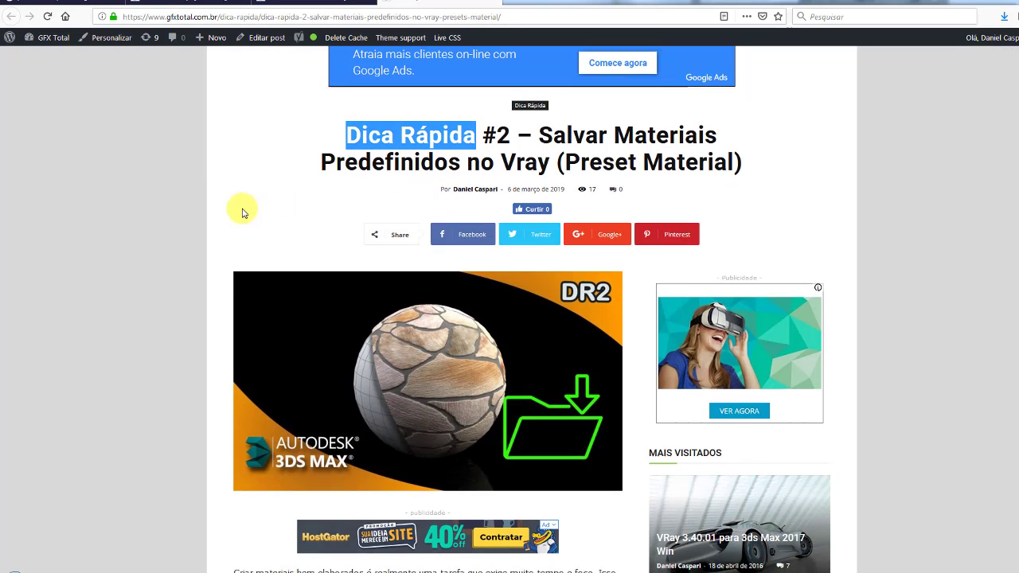
scroll(175, 247, "down", 3)
scroll(175, 247, "down", 3)
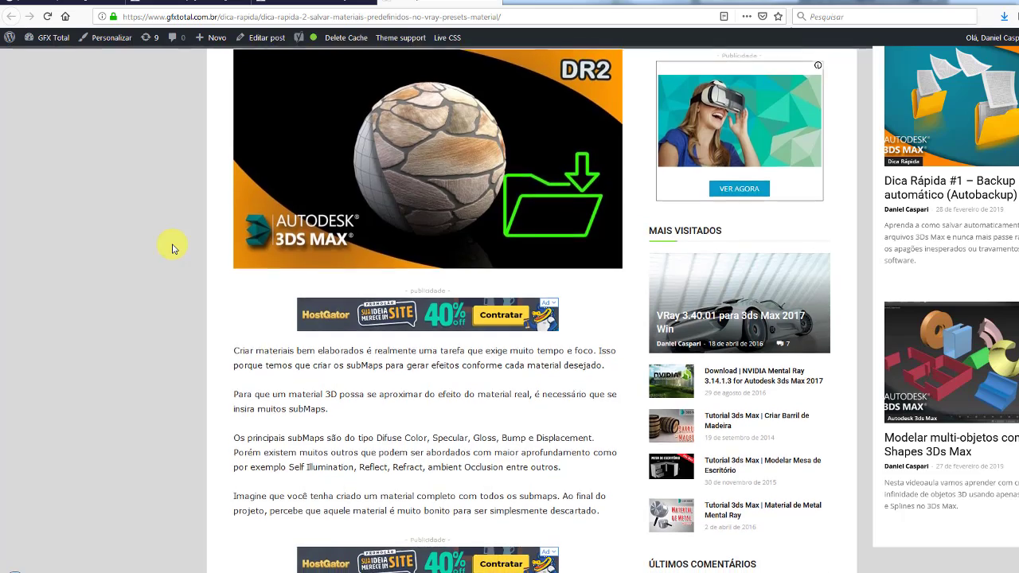
scroll(173, 248, "up", 3)
scroll(172, 247, "up", 5)
scroll(170, 242, "down", 5)
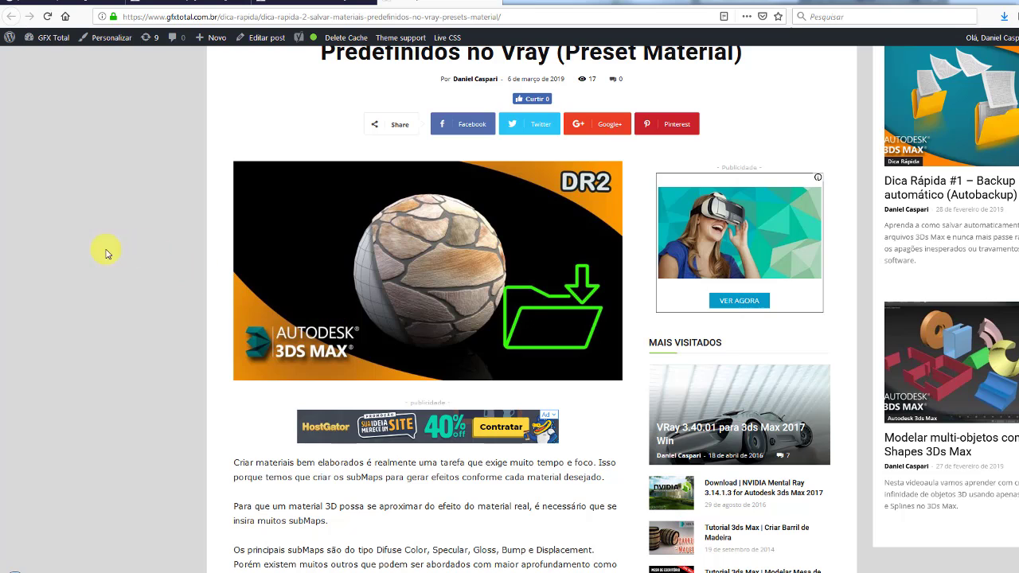
scroll(111, 235, "down", 3)
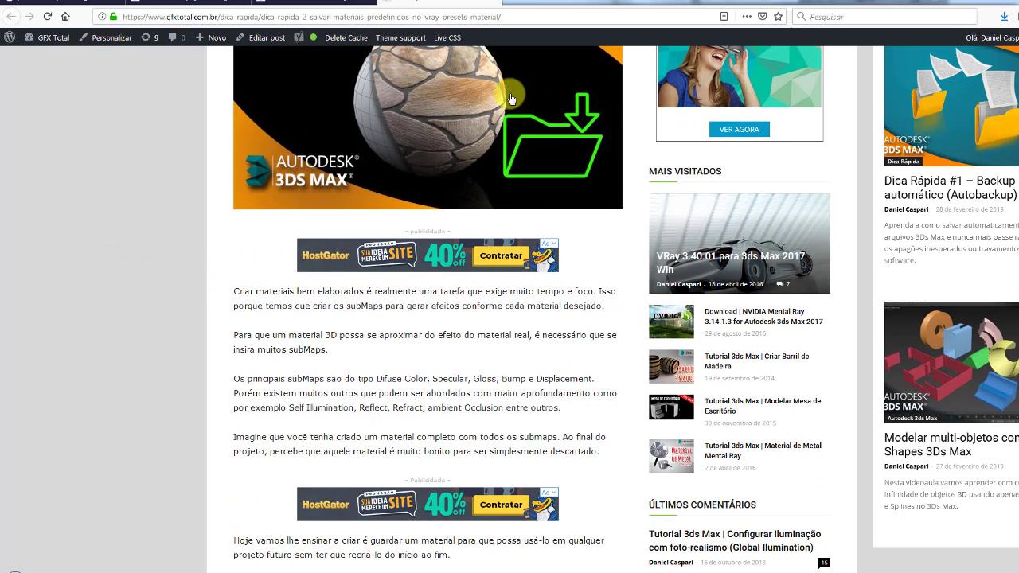
scroll(425, 200, "up", 2)
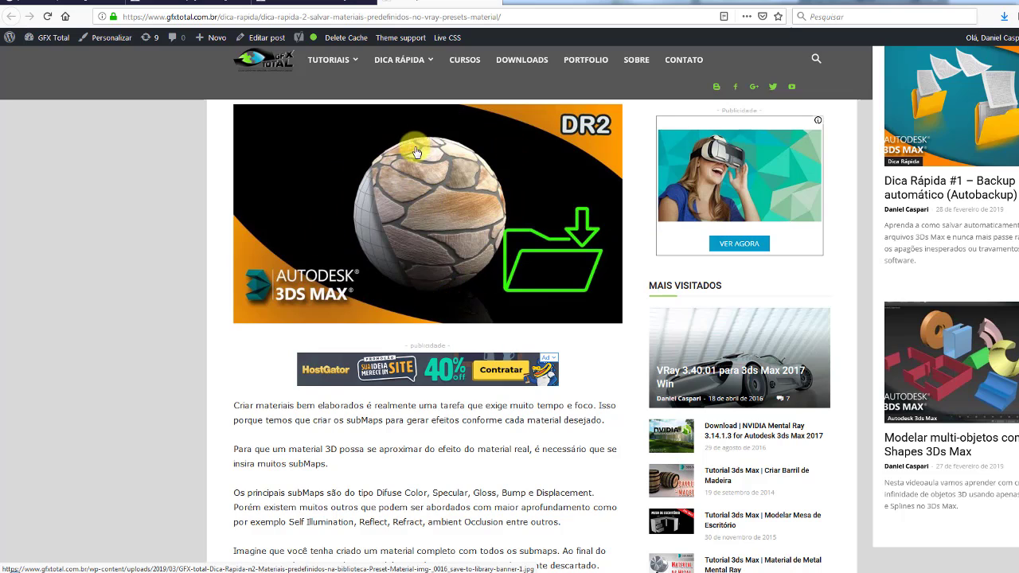
scroll(123, 266, "down", 1)
scroll(124, 266, "down", 2)
scroll(123, 269, "down", 4)
scroll(123, 270, "down", 3)
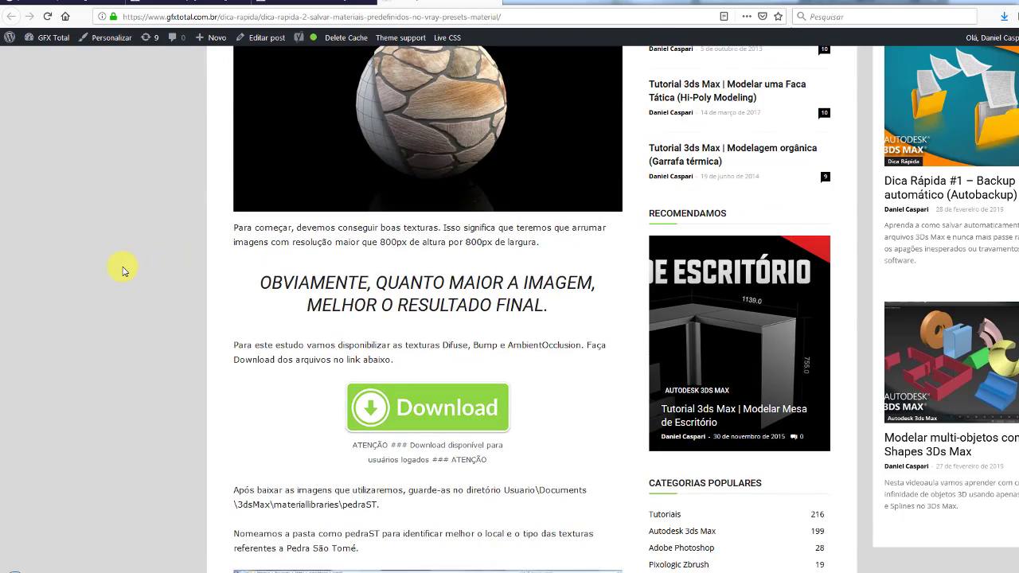
scroll(127, 266, "down", 2)
scroll(143, 250, "down", 6)
scroll(319, 255, "down", 2)
scroll(458, 286, "down", 2)
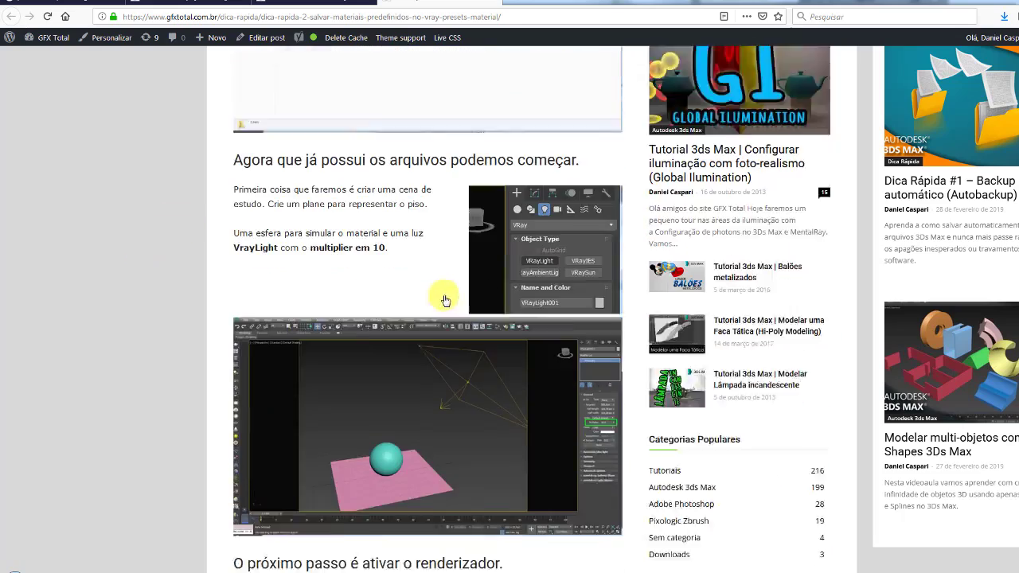
scroll(74, 297, "up", 2)
scroll(75, 298, "up", 4)
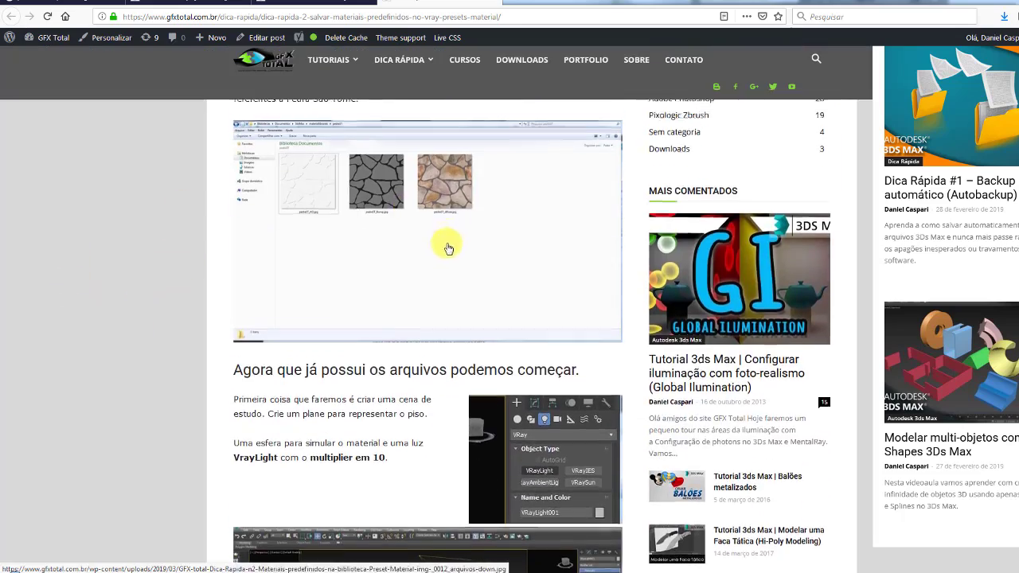
scroll(447, 230, "up", 2)
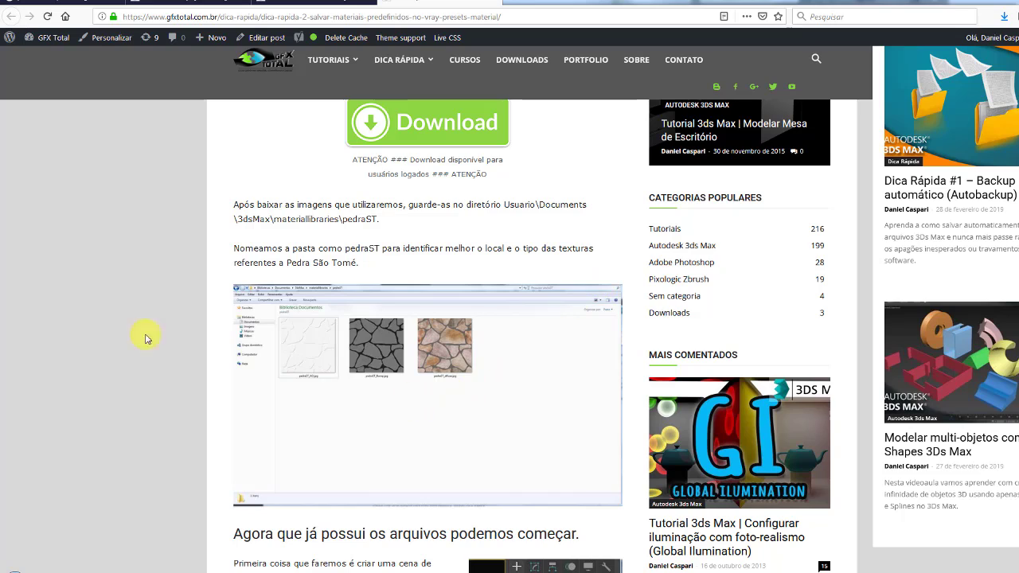
scroll(137, 268, "up", 2)
scroll(152, 275, "up", 3)
scroll(152, 276, "up", 4)
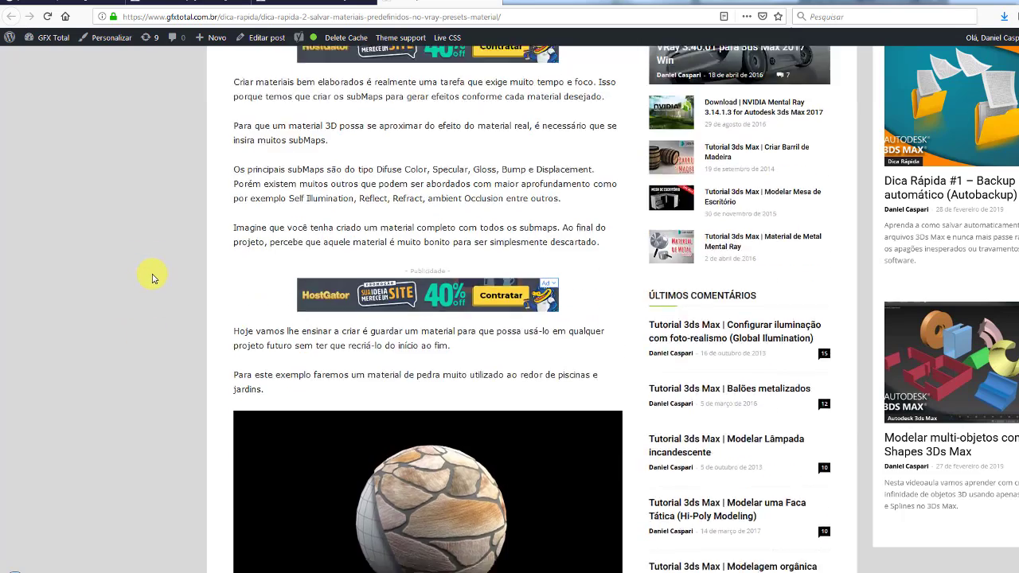
scroll(152, 275, "down", 4)
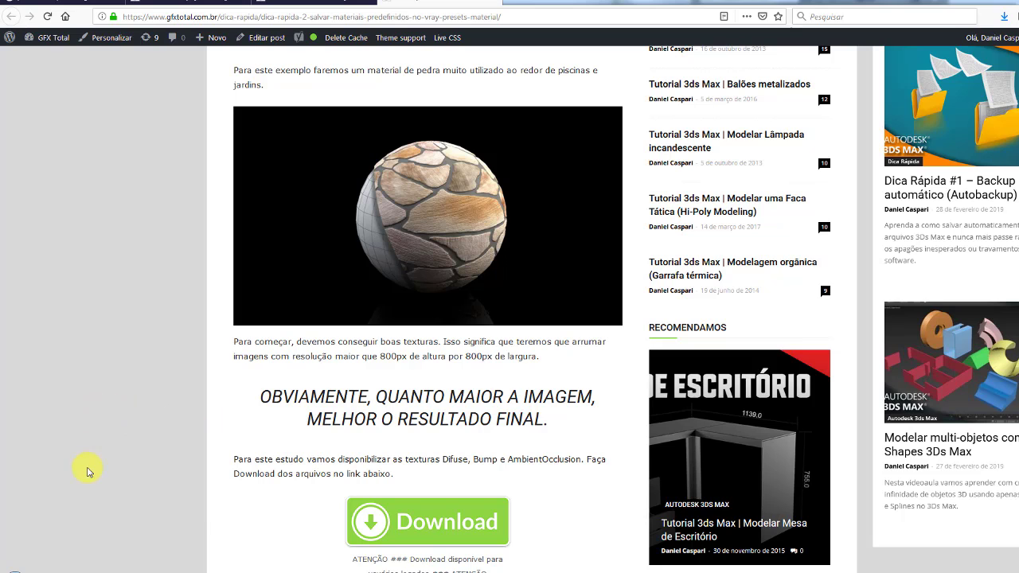
- Preview the dimensões.jpg floor plan zoomed in, then select piscina-de-azulejo.jpeg in the referências folder
left_click(46, 570)
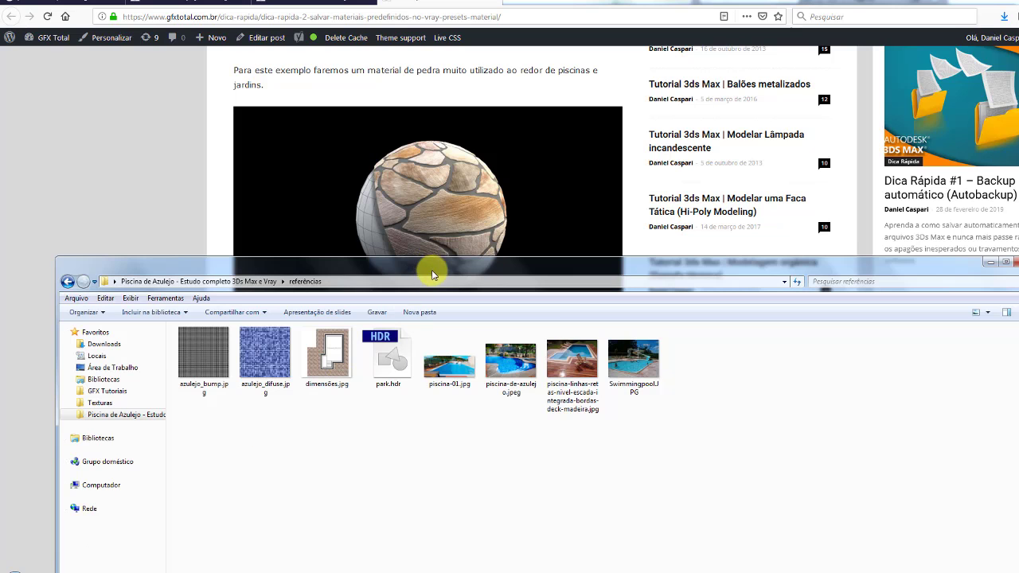
left_click_drag(432, 269, 429, 91)
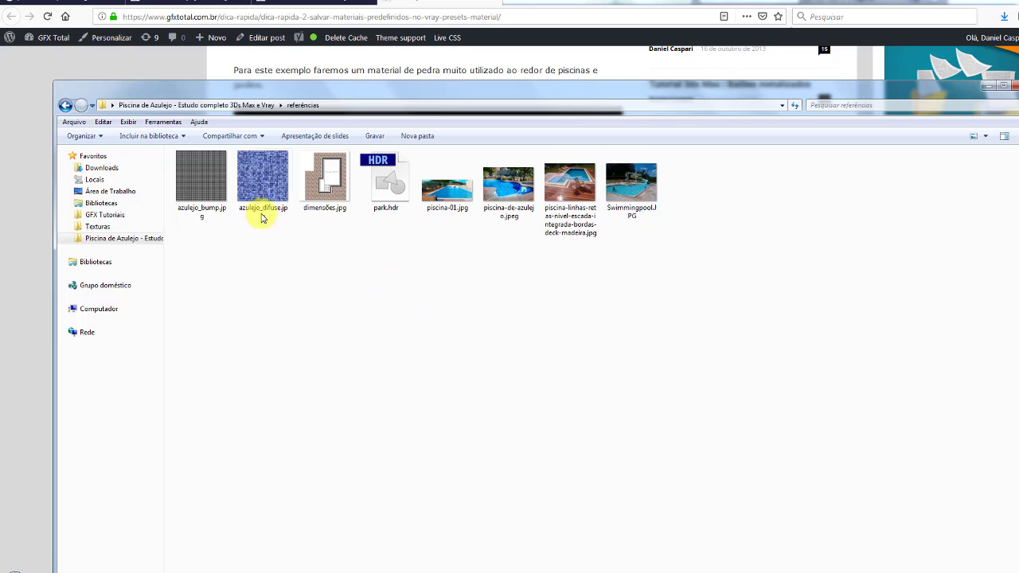
mouse_move(324, 181)
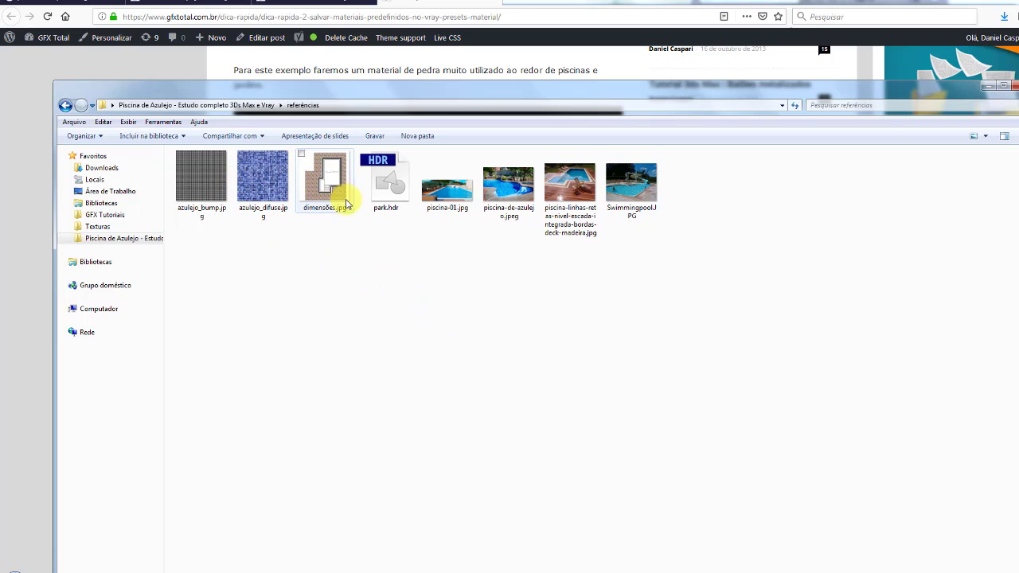
double_click(331, 195)
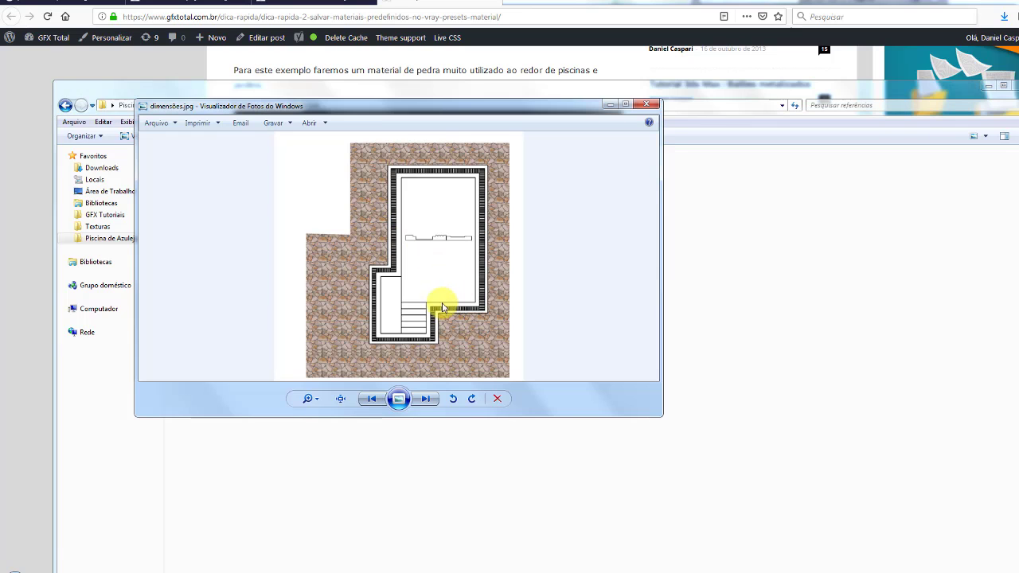
scroll(417, 258, "up", 1)
scroll(417, 257, "up", 3)
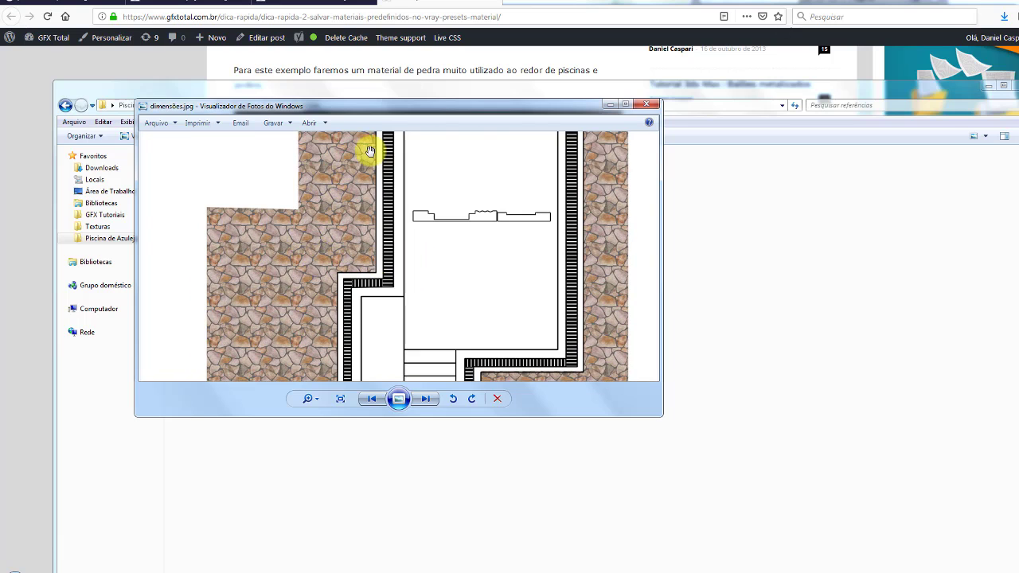
mouse_move(605, 204)
left_mouse_down()
mouse_move(603, 268)
mouse_move(602, 159)
mouse_move(415, 158)
left_mouse_up()
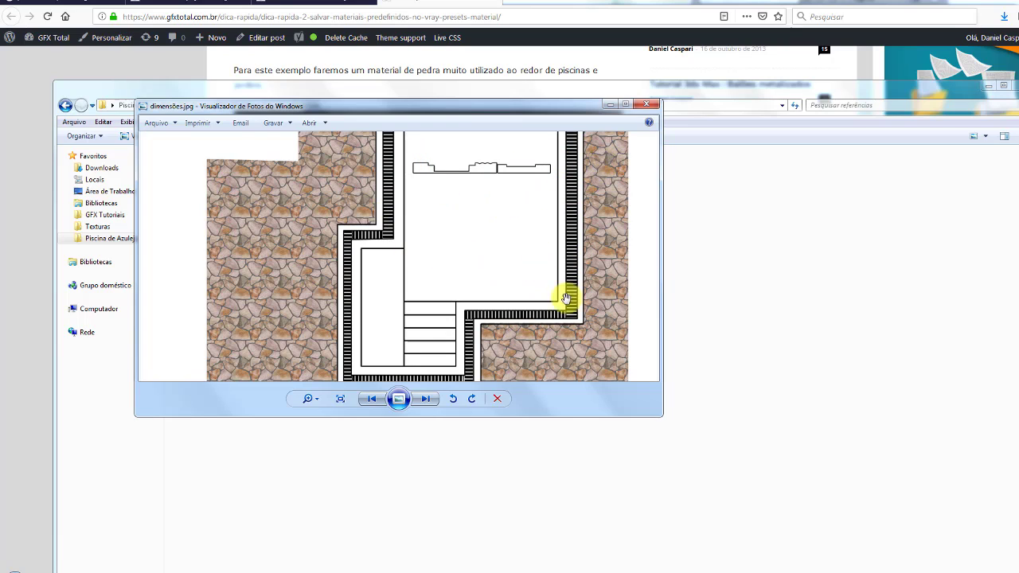
left_click(647, 106)
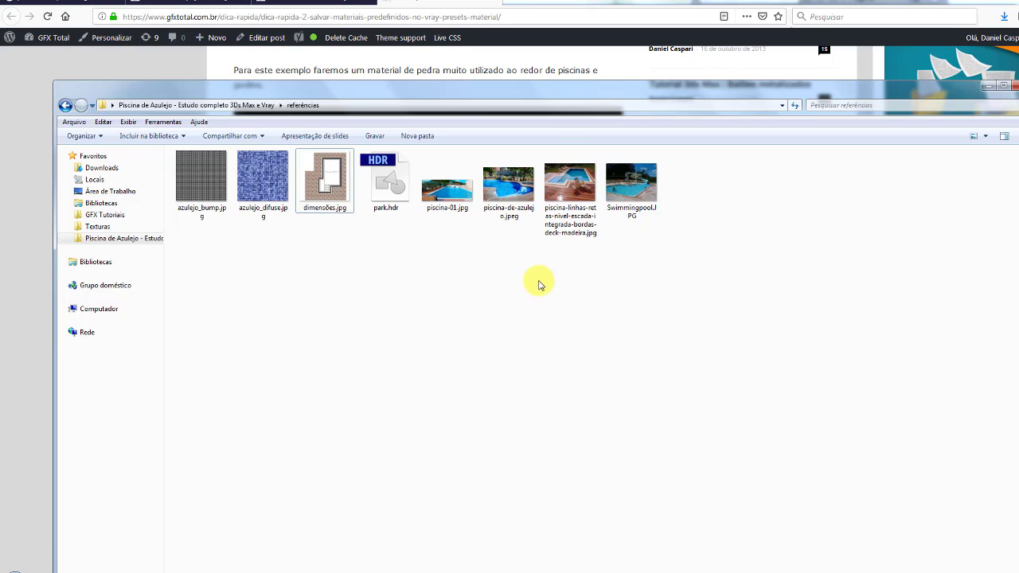
left_click(516, 192)
- View the piscina-de-azulejo.jpeg and piscina-01.jpg reference photos, then close the viewer
double_click(516, 192)
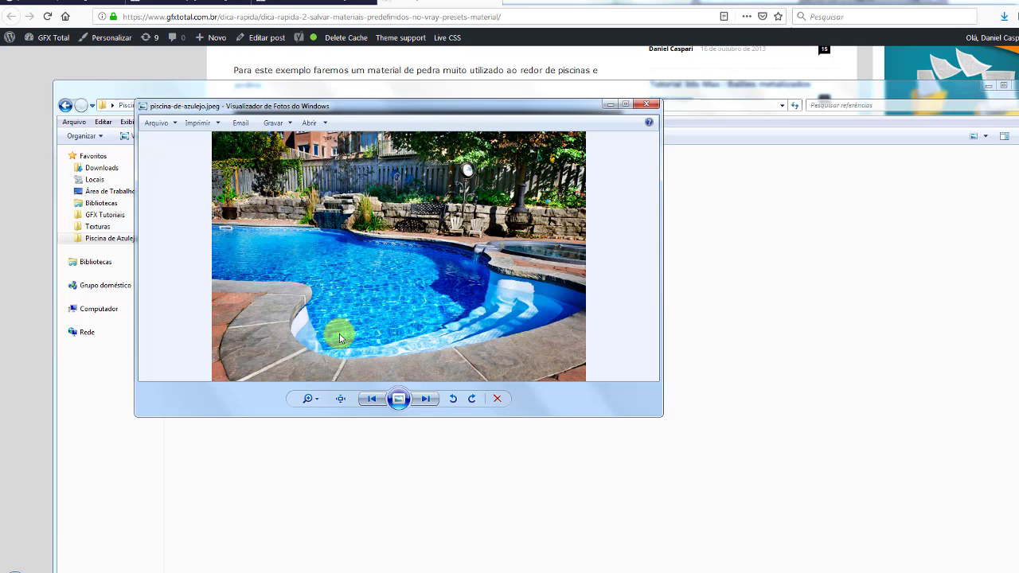
left_click(371, 398)
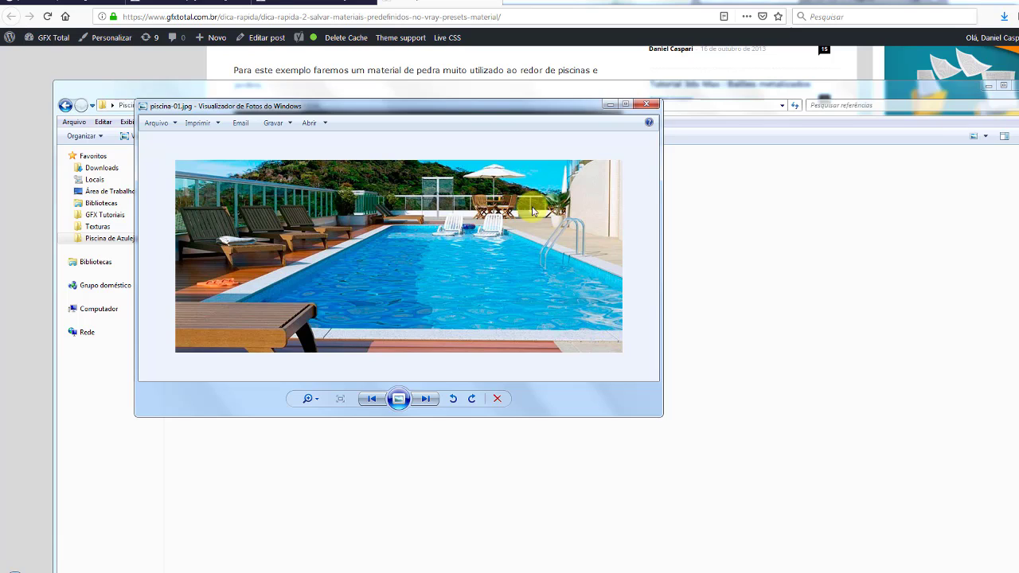
left_click(644, 106)
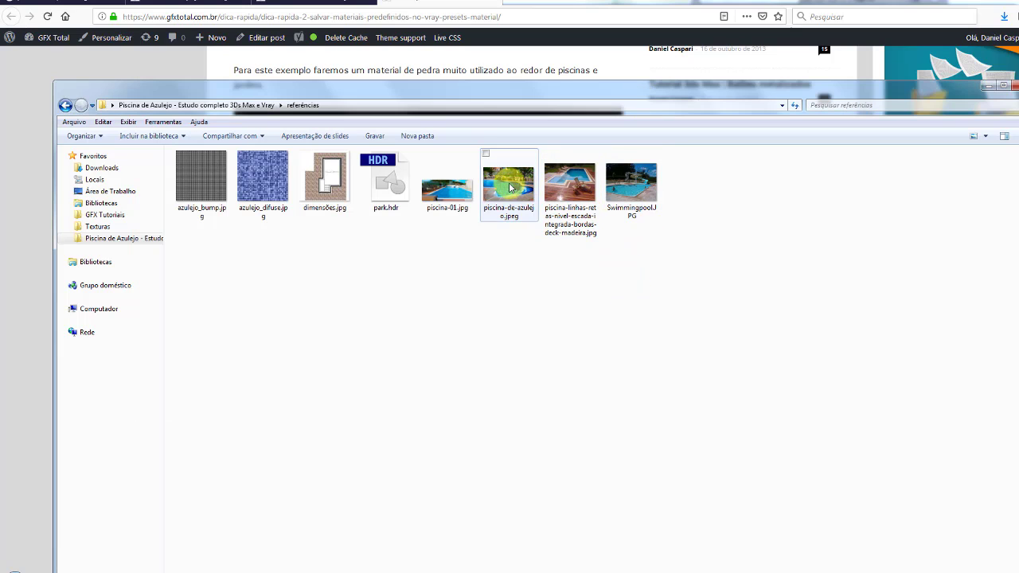
- View the Swimmingpool.JPG and wooden-deck pool photos, then return to the empty 3ds Max scene
double_click(631, 190)
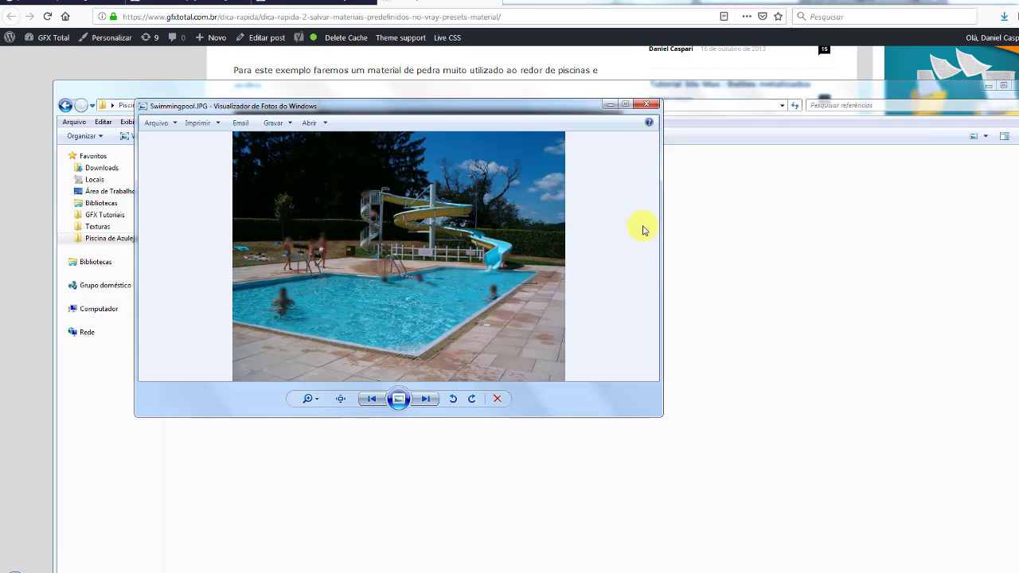
scroll(350, 335, "up", 1)
scroll(347, 327, "up", 1)
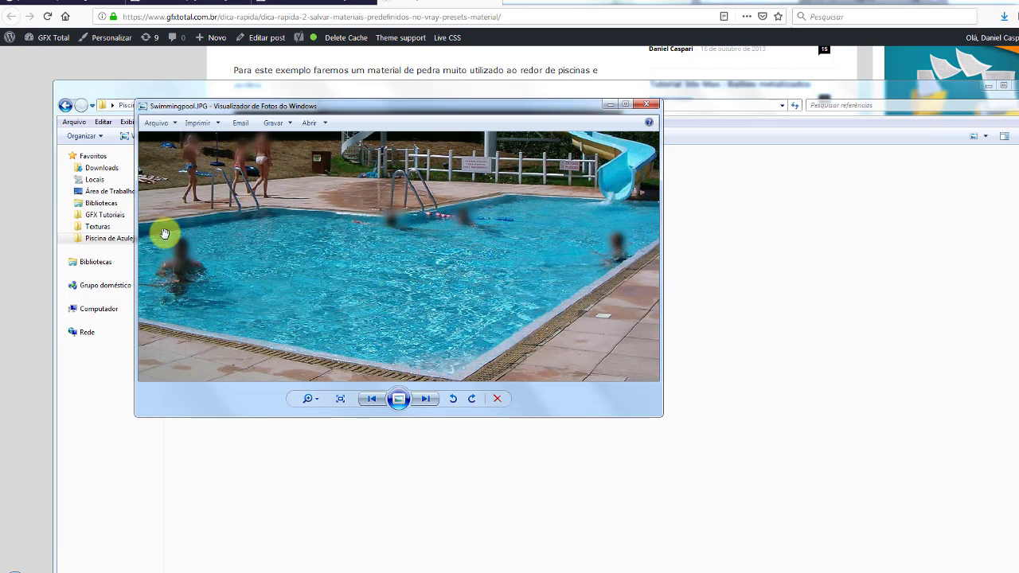
left_click(647, 104)
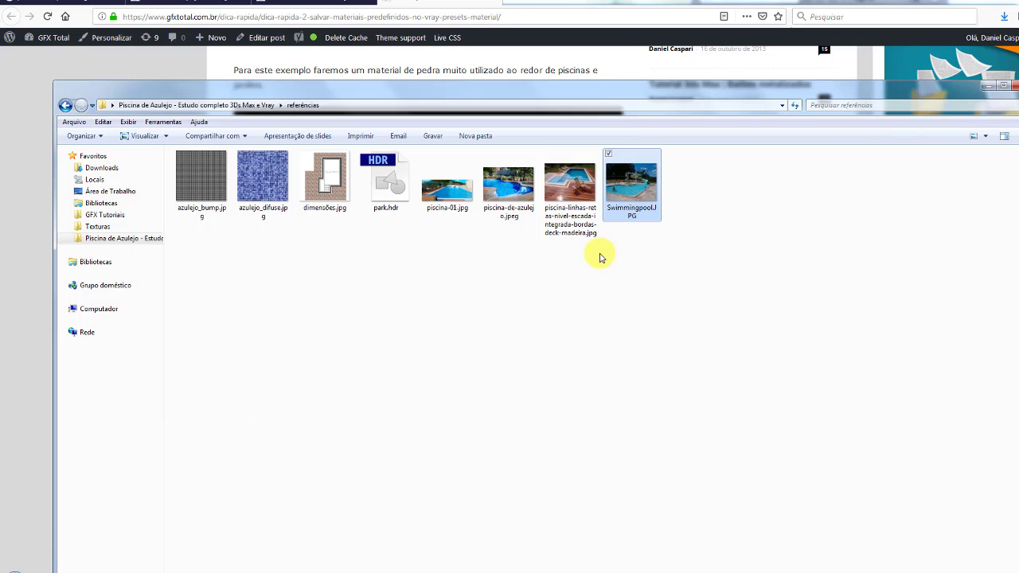
double_click(570, 184)
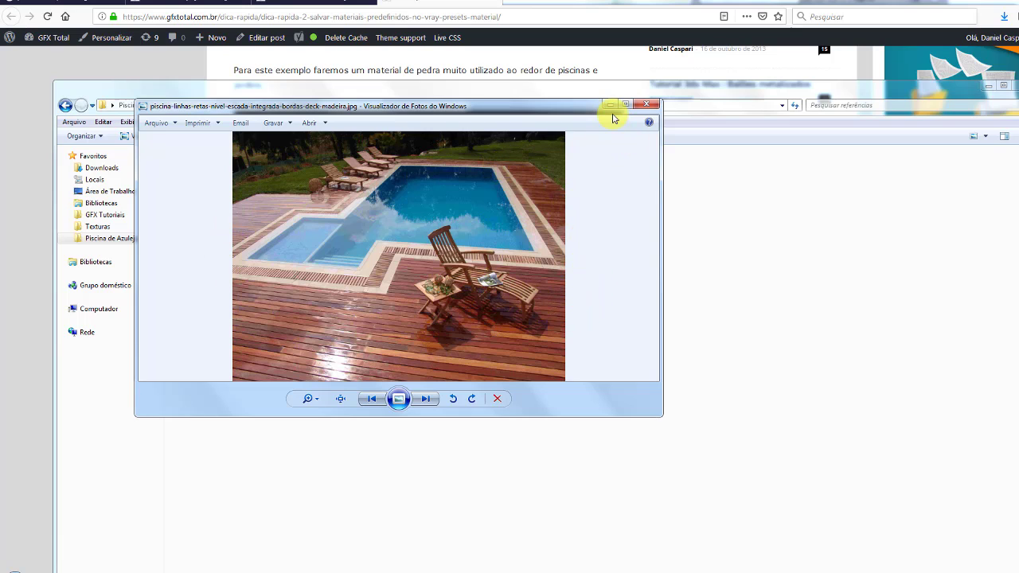
left_click(643, 105)
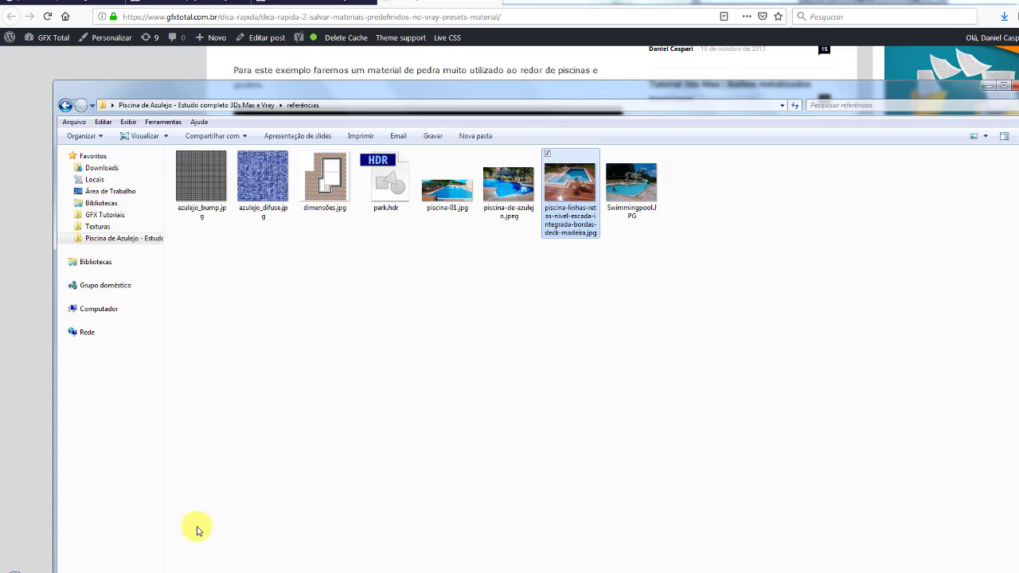
left_click(206, 571)
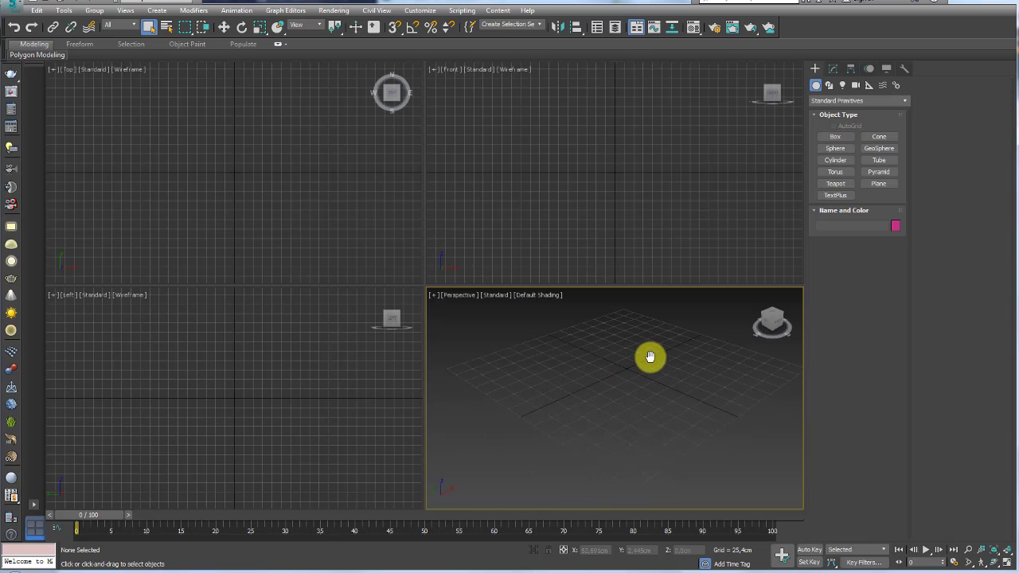
- Create a square plane about 272.5 cm across with 1 length and 1 width segment, in a maximized Perspective view
middle_click_drag(646, 373, 630, 390)
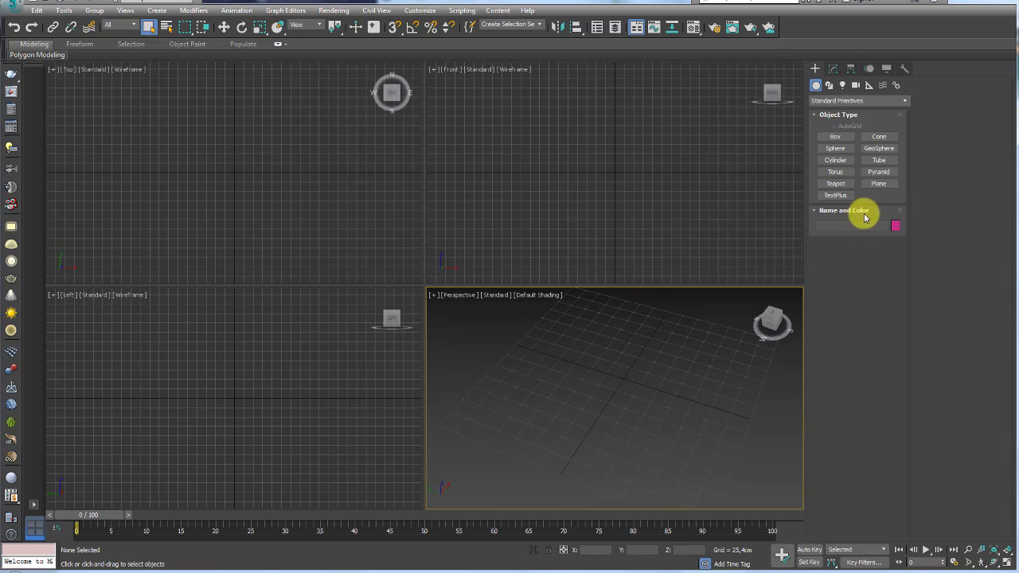
left_click(879, 185)
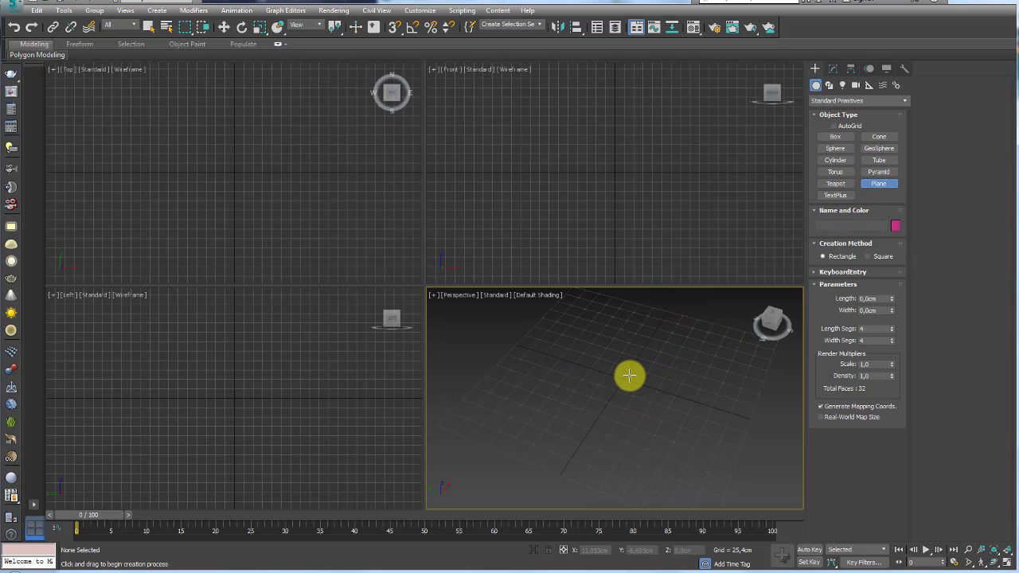
left_click_drag(626, 381, 709, 437)
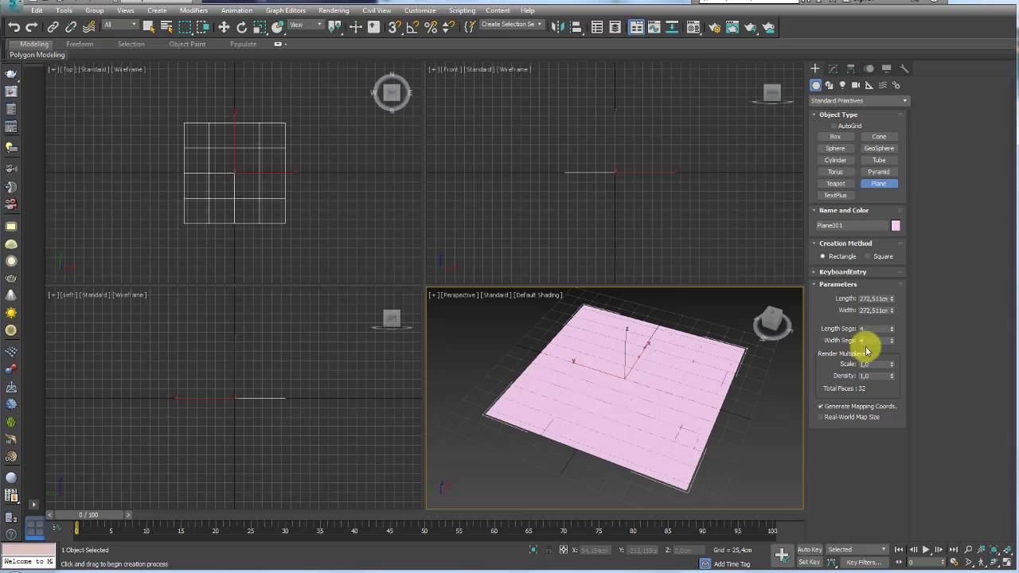
right_click(892, 328)
right_click(891, 341)
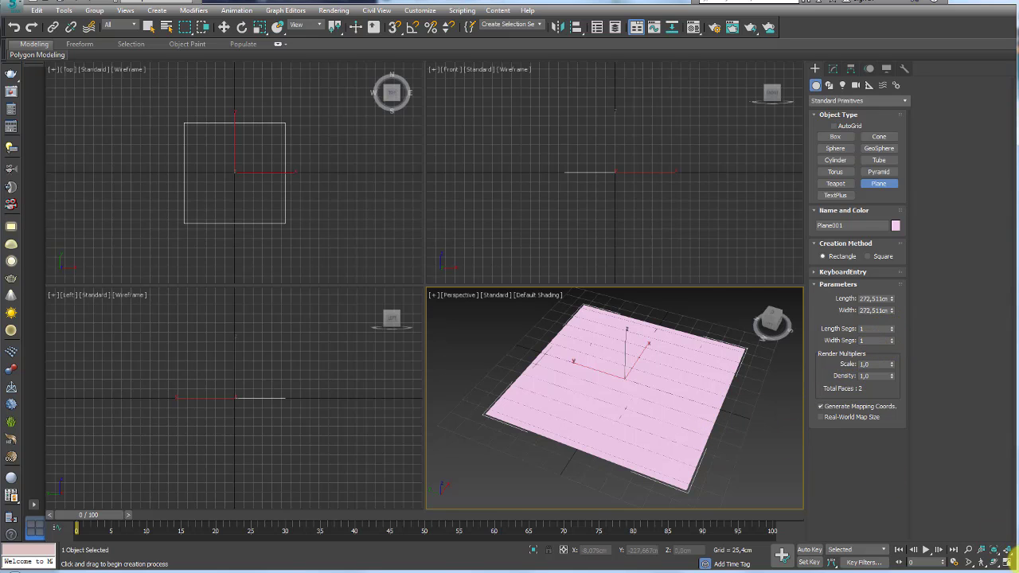
left_click(1006, 561)
middle_click_drag(546, 352, 549, 341)
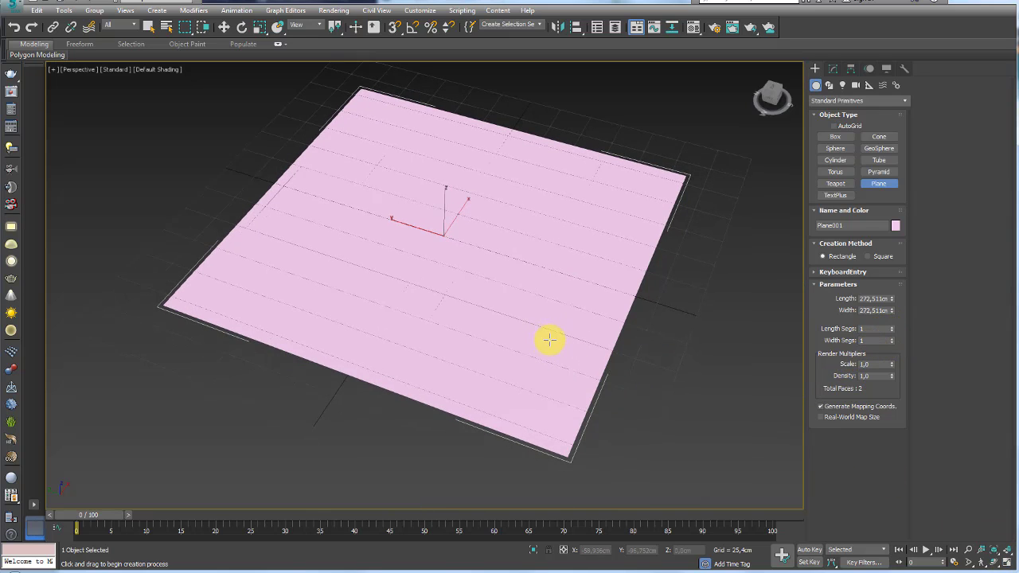
left_click(224, 27)
mouse_move(448, 231)
middle_mouse_down("alt")
mouse_move(427, 200)
mouse_move(482, 257)
mouse_move(478, 326)
middle_mouse_up("alt")
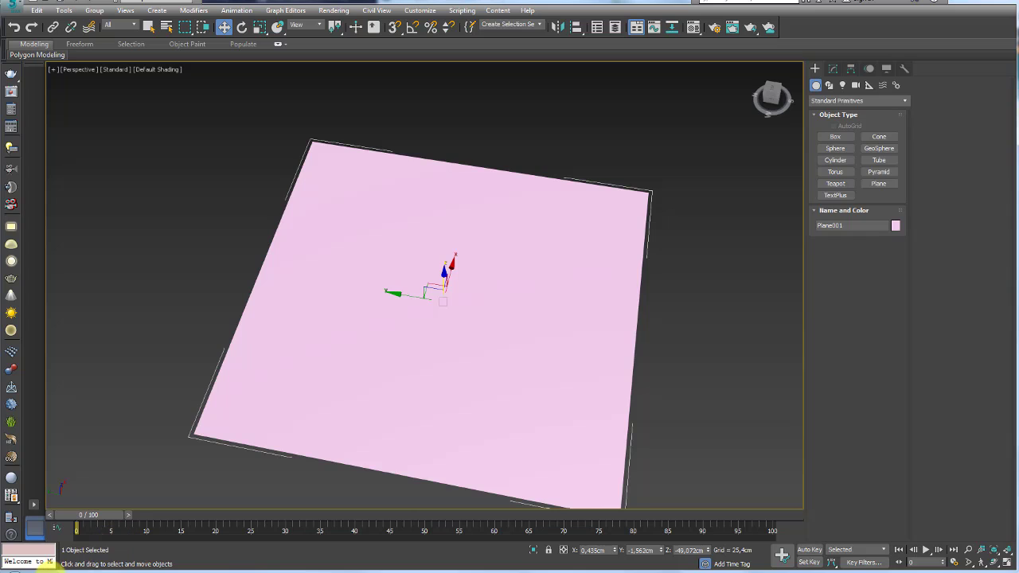
- Apply dimensões.jpg from the referências folder to the plane as its texture
left_click(48, 568)
mouse_move(390, 91)
left_mouse_down()
mouse_move(724, 339)
mouse_move(827, 388)
left_mouse_up()
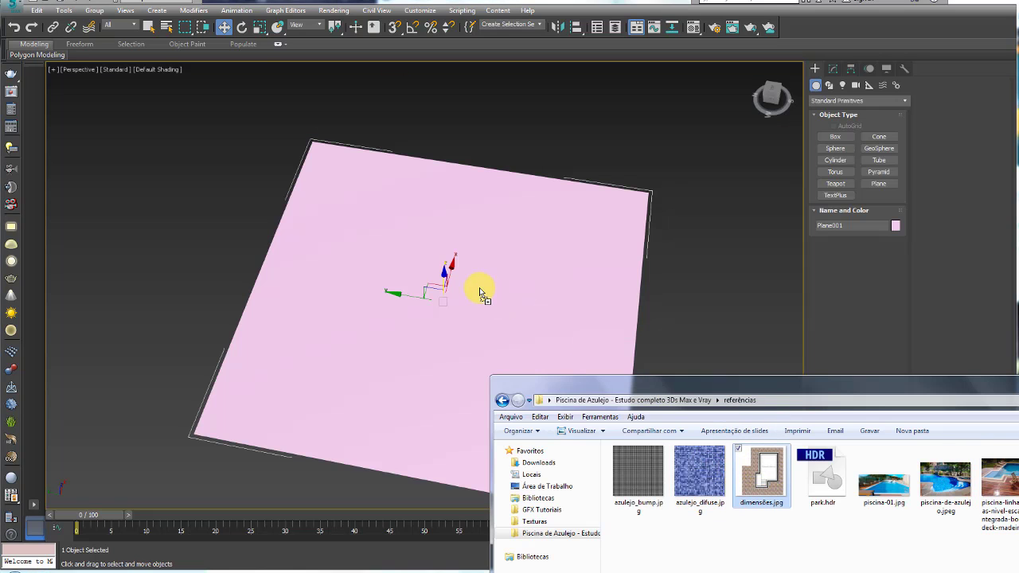
left_click_drag(733, 447, 479, 287)
left_click_drag(1003, 382, 641, 295)
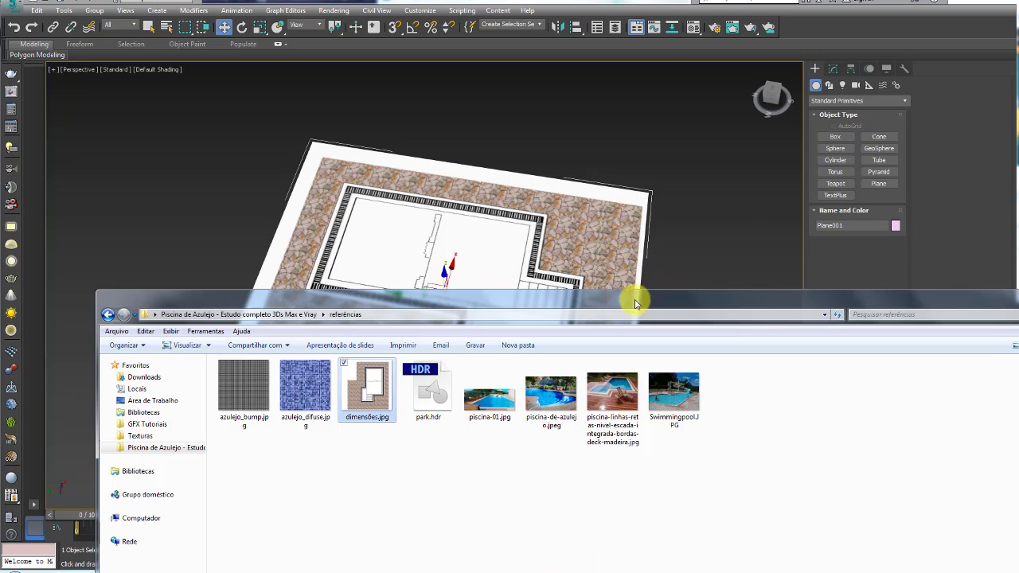
left_click(965, 279)
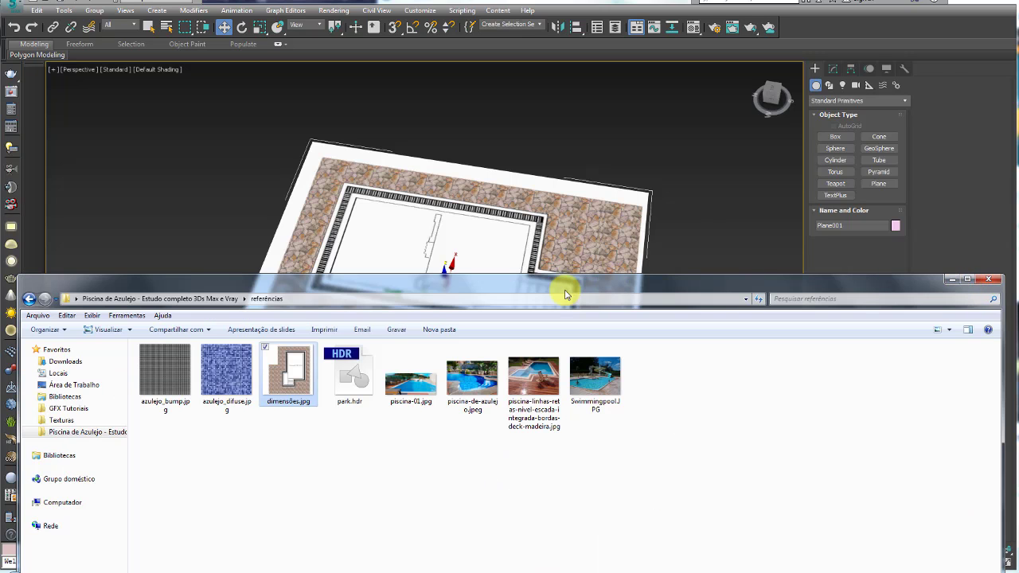
left_click(950, 280)
- Show the plan in a shaded Top view with the grid hidden and the plan framed
mouse_move(495, 284)
middle_mouse_down("alt")
mouse_move(530, 318)
mouse_move(546, 357)
mouse_move(413, 305)
middle_mouse_up("alt")
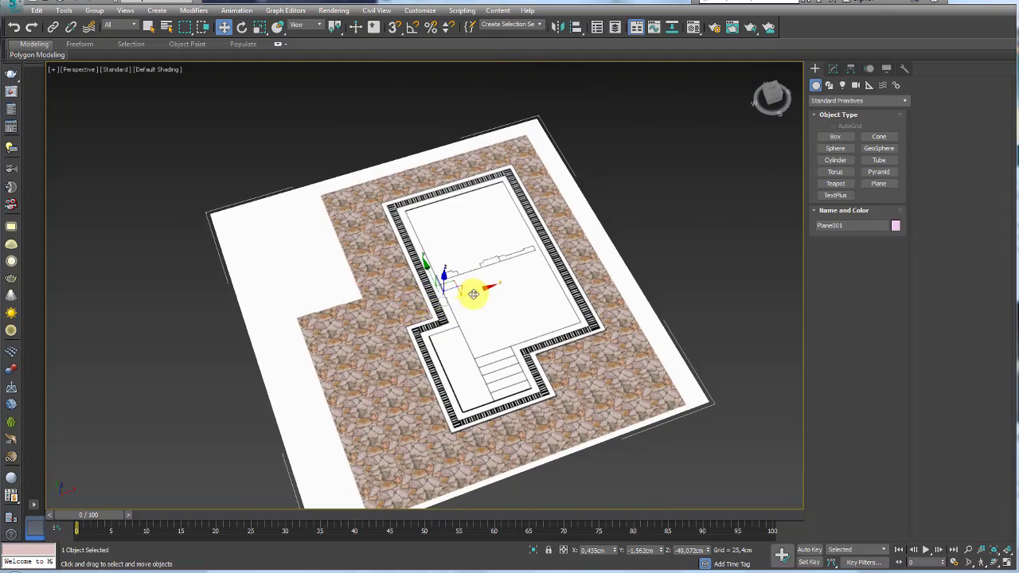
key("t")
mouse_move(484, 289)
middle_mouse_down()
mouse_move(506, 291)
mouse_move(492, 263)
middle_mouse_up()
key("F3")
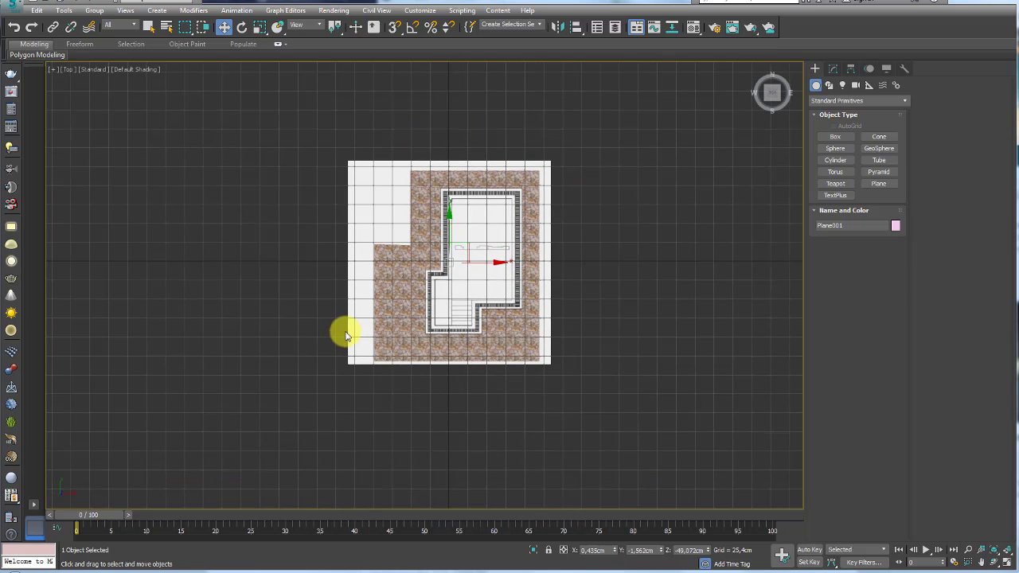
key("g")
key("z")
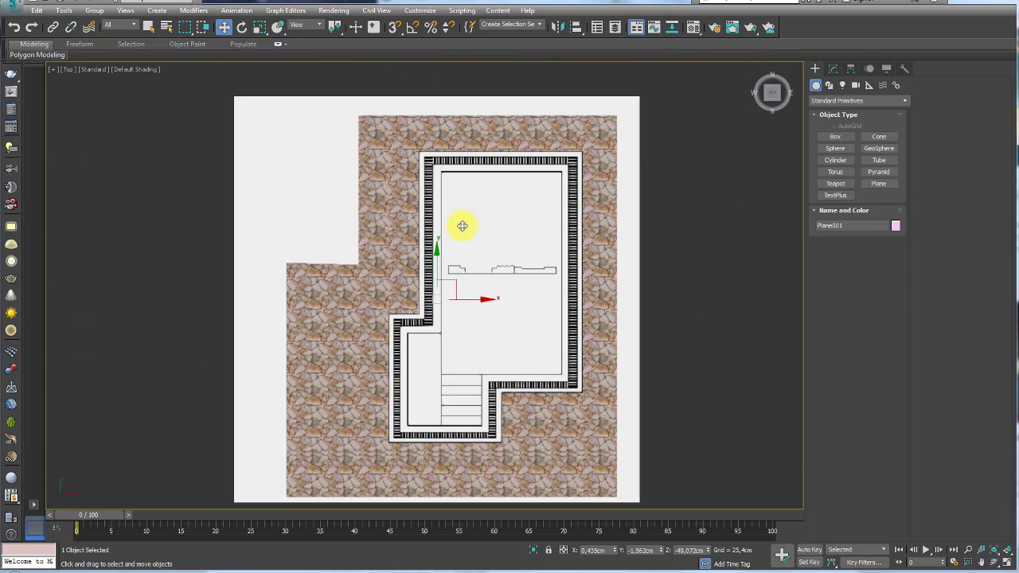
scroll(448, 279, "up", 2)
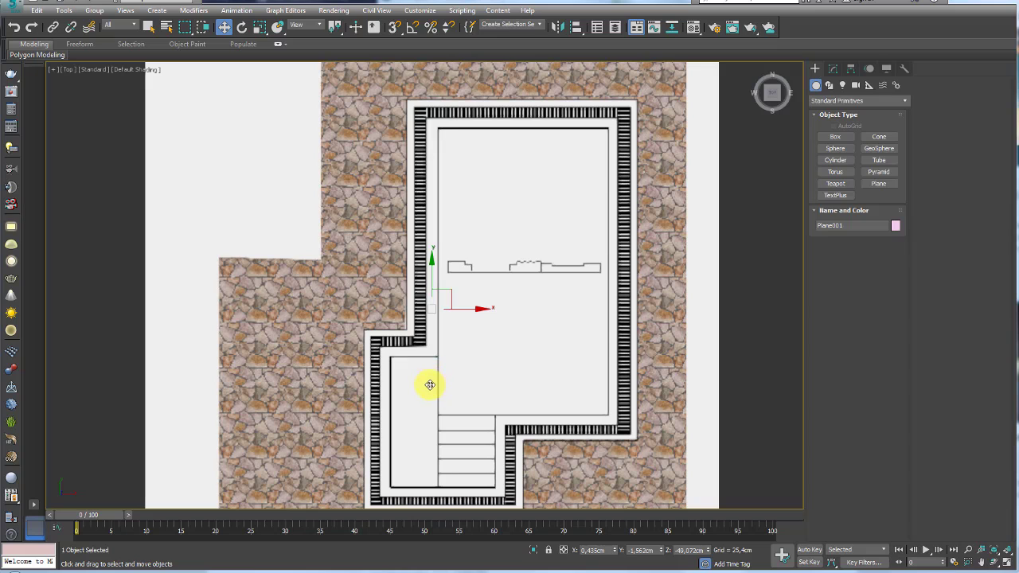
middle_click_drag(437, 385, 416, 382)
- Draw a second plane, about 136.1 × 81.2 cm, over the main pool rectangle
left_click(878, 183)
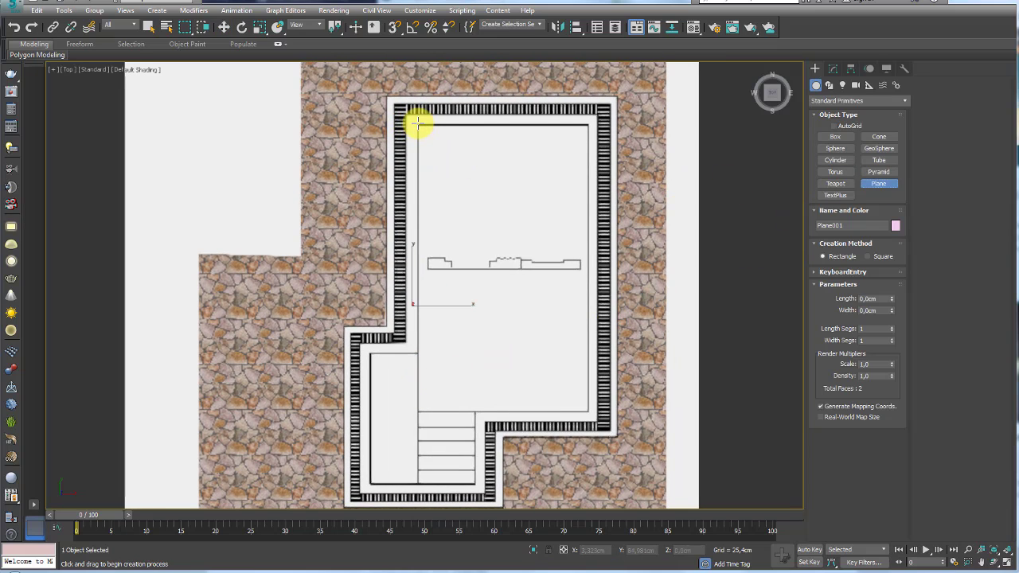
mouse_move(417, 125)
left_mouse_down()
mouse_move(584, 385)
mouse_move(587, 411)
left_mouse_up()
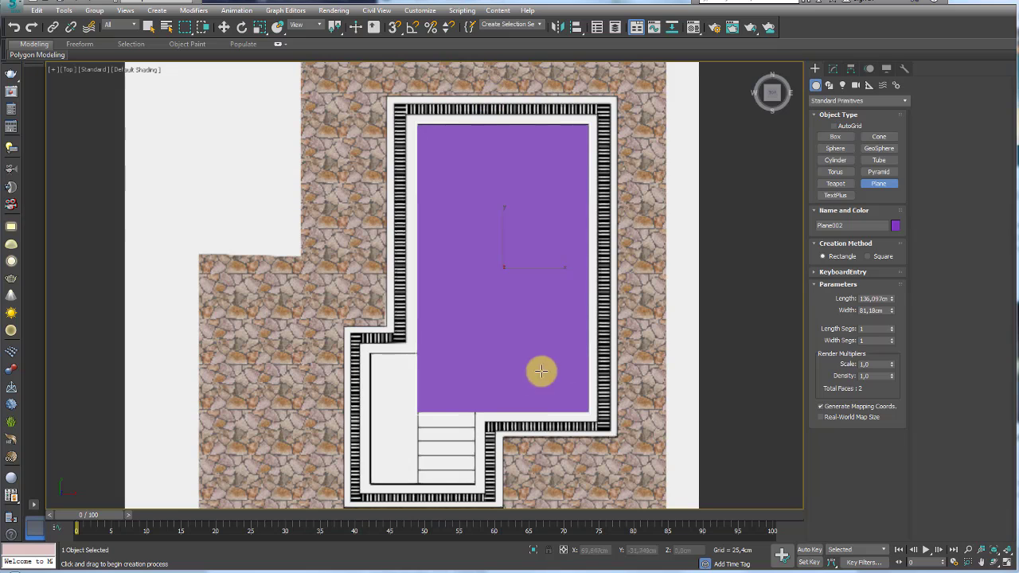
middle_click_drag(538, 368, 541, 227)
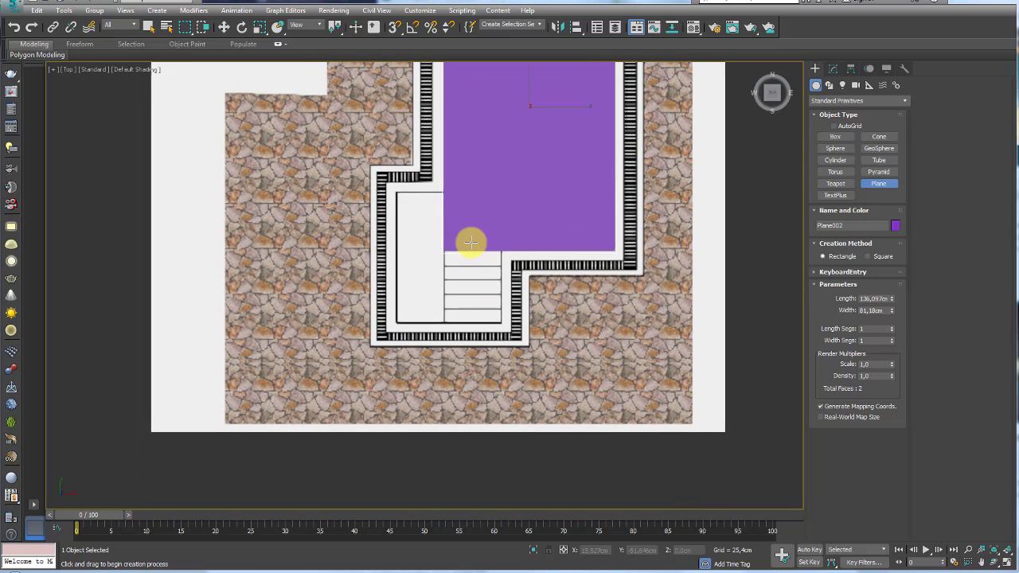
scroll(457, 307, "up", 2)
scroll(466, 177, "down", 4)
middle_click_drag(467, 178, 453, 210)
- Convert the purple plane to Editable Poly and move its lower edge down toward the stairs
right_click(454, 226)
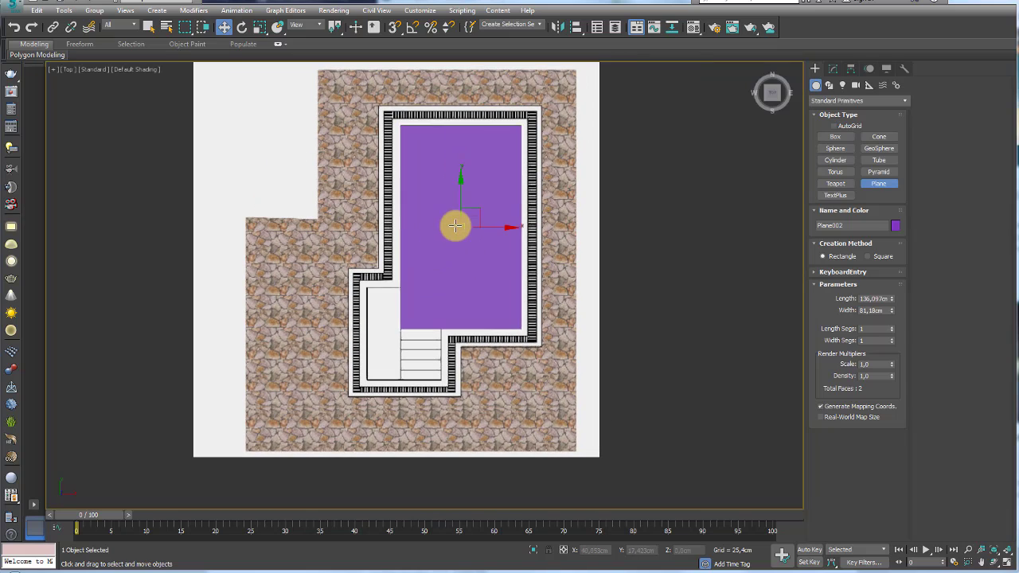
right_click(455, 225)
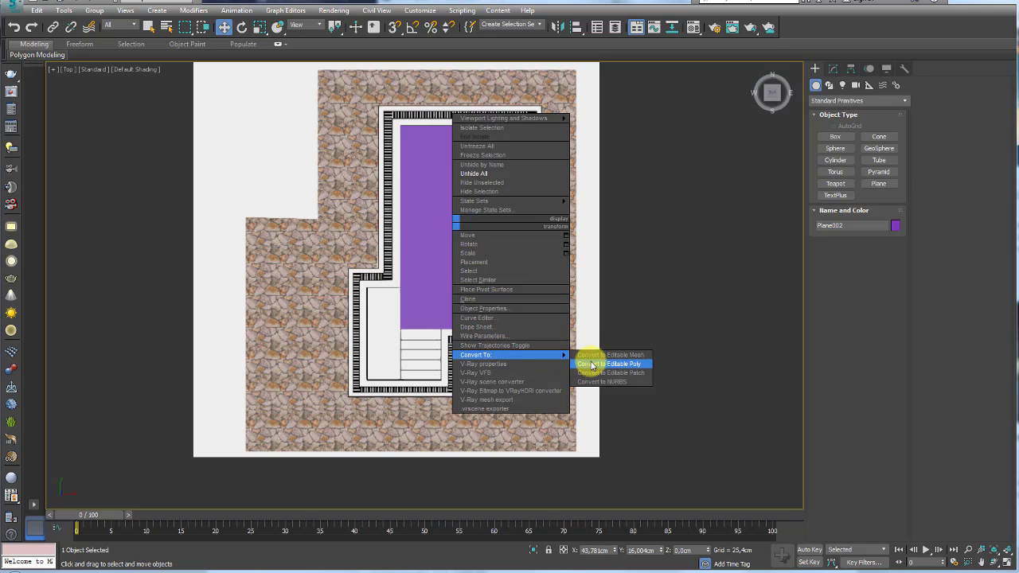
left_click(608, 364)
left_click(841, 218)
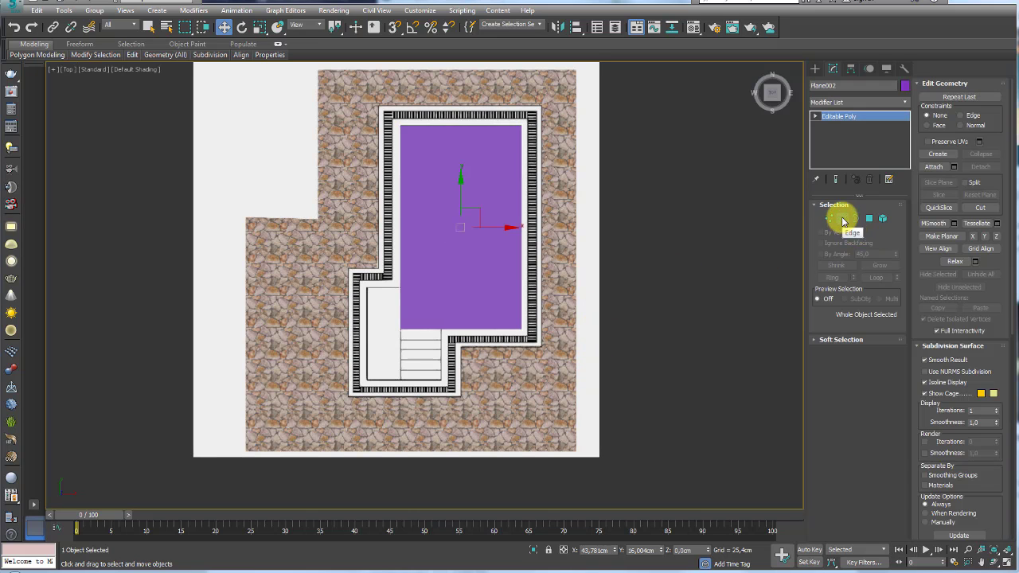
left_click(473, 362)
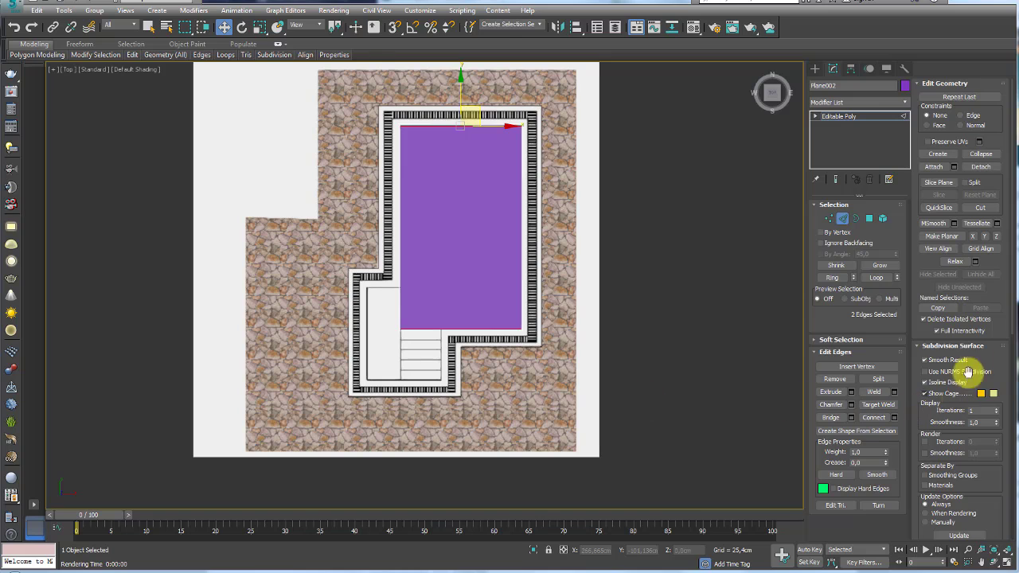
left_click(873, 417)
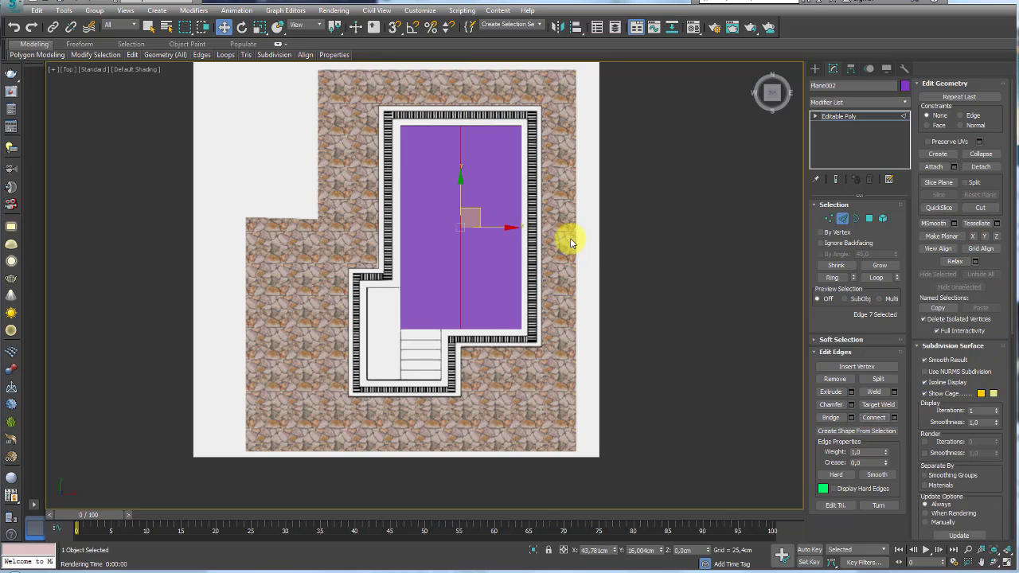
left_click(874, 417)
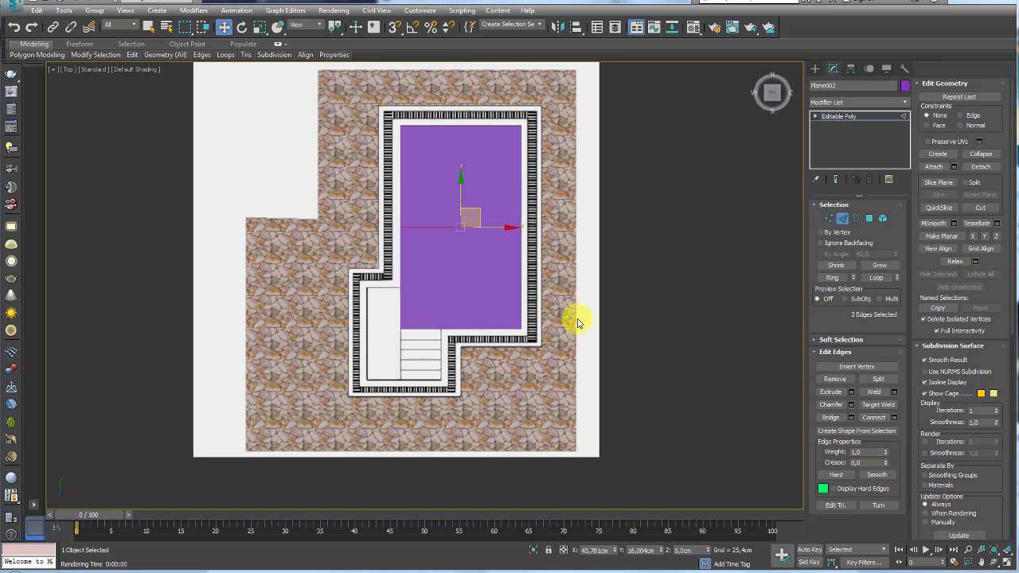
key("F4")
left_click_drag(458, 223, 455, 246)
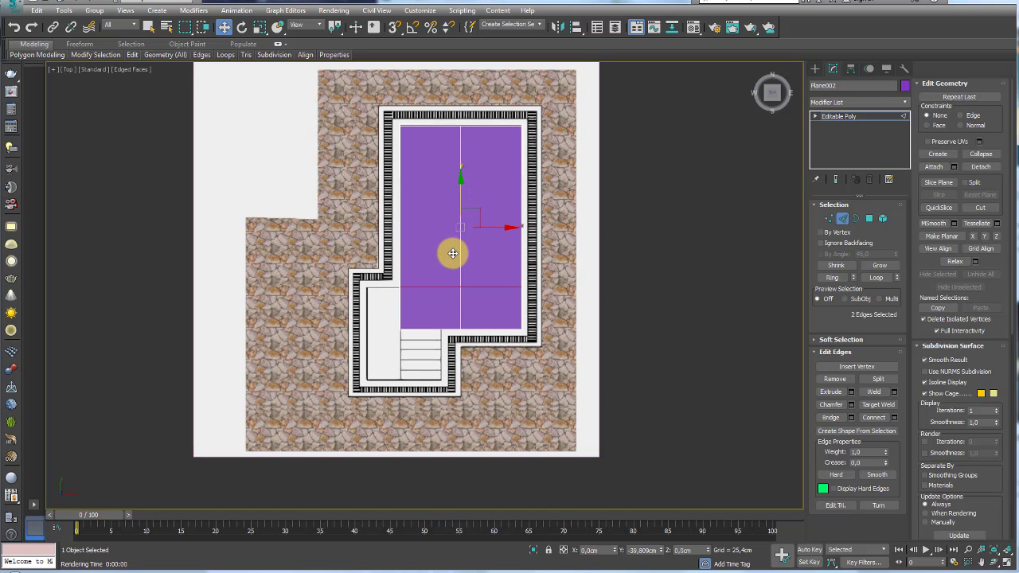
mouse_move(451, 253)
left_mouse_down()
mouse_move(460, 306)
mouse_move(478, 262)
left_mouse_up()
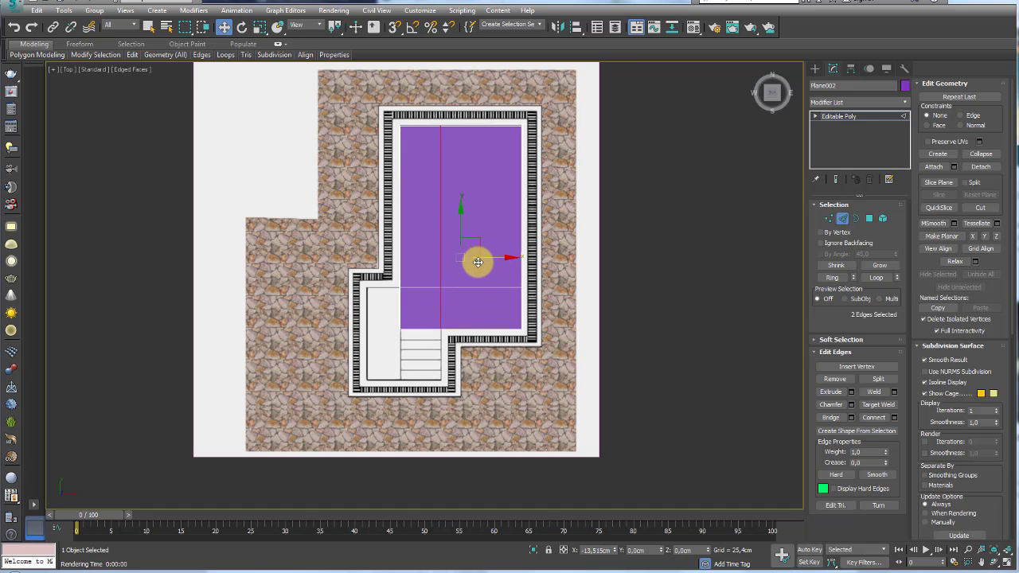
- Extrude edges down over the stair area and left to the pool wall, then view in Perspective
middle_click_drag(409, 334, 468, 280)
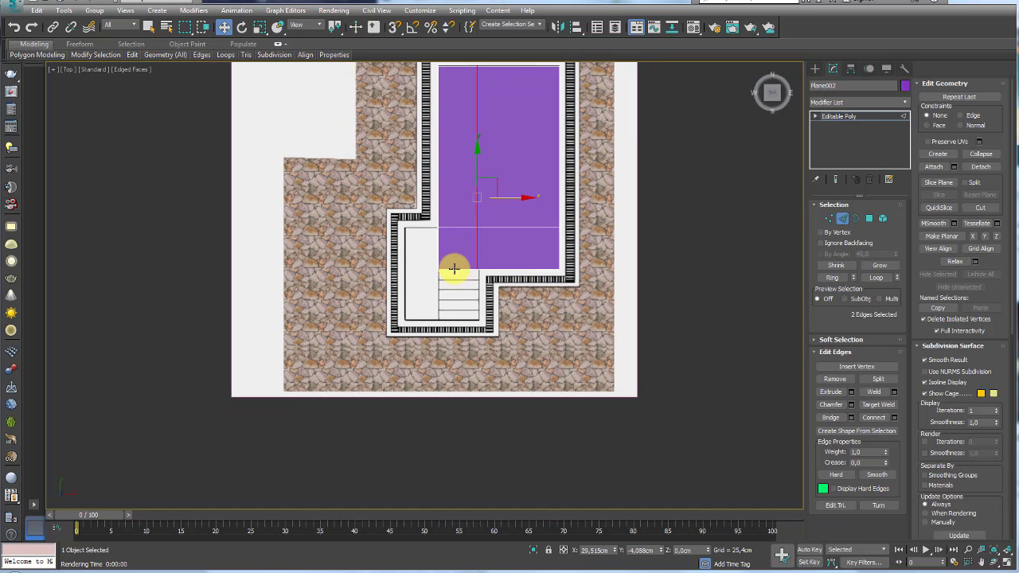
left_click(453, 269)
scroll(454, 269, "up", 2)
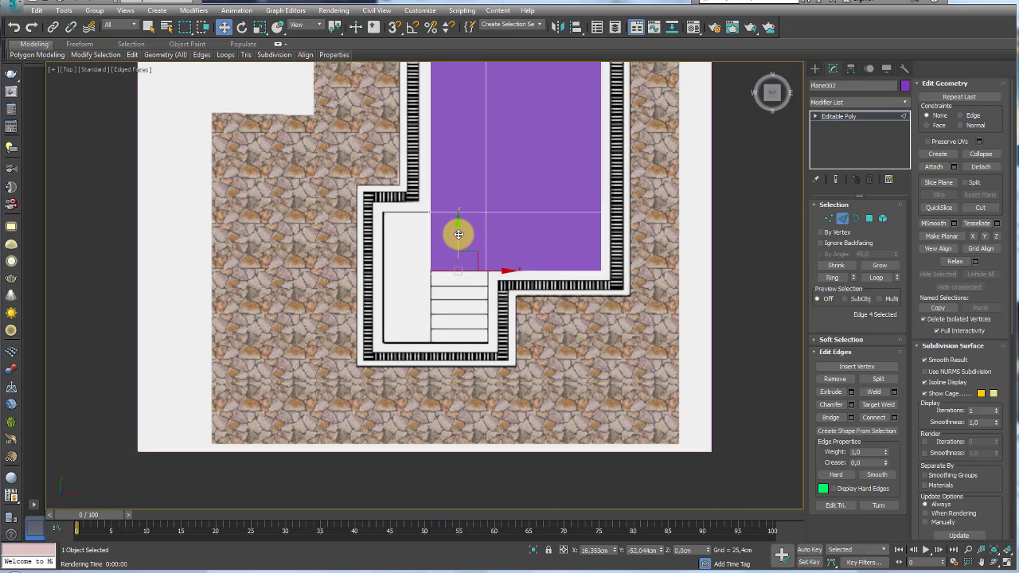
mouse_move(458, 234)
left_mouse_down("shift")
mouse_move(455, 304)
mouse_move(443, 309)
left_mouse_up("shift")
double_click(434, 303)
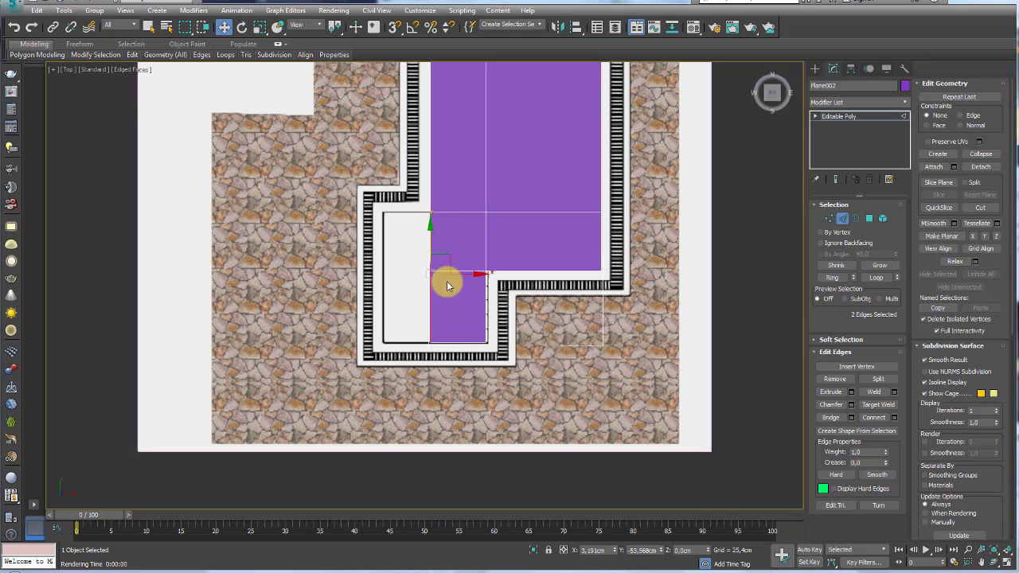
left_click_drag(470, 276, 427, 277, "shift")
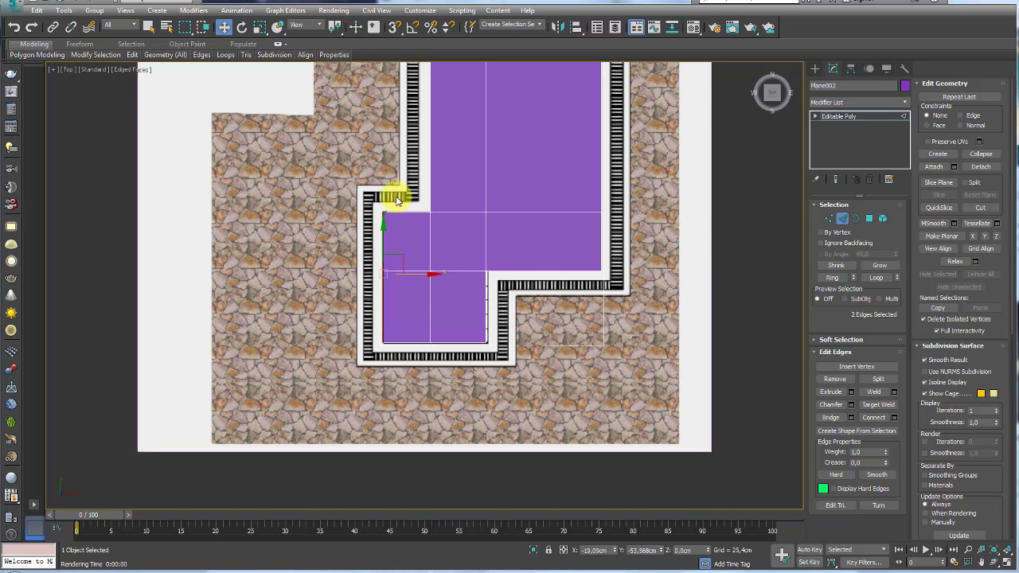
scroll(510, 250, "up", 2)
key("p")
mouse_move(507, 274)
middle_mouse_down("alt")
mouse_move(498, 240)
mouse_move(539, 291)
mouse_move(465, 272)
middle_mouse_up("alt")
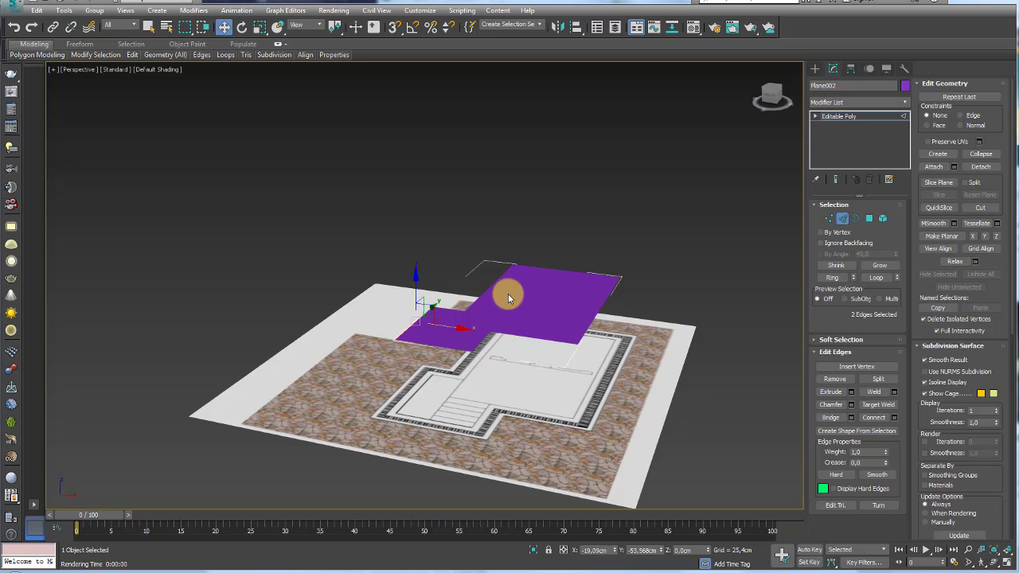
- Open the wooden-deck pool reference photo from the referências folder, then minimize it
key("F4")
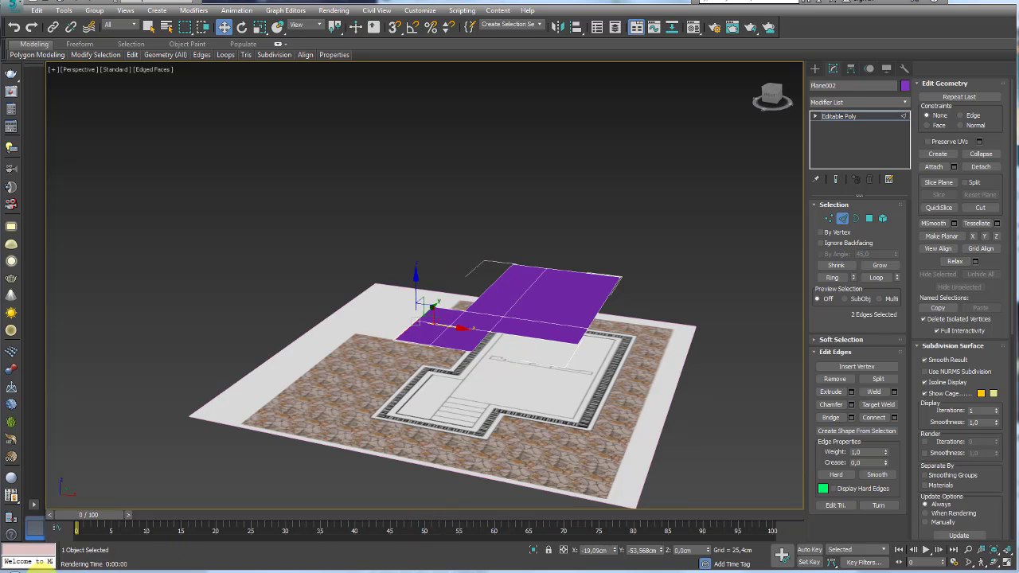
left_click(79, 567)
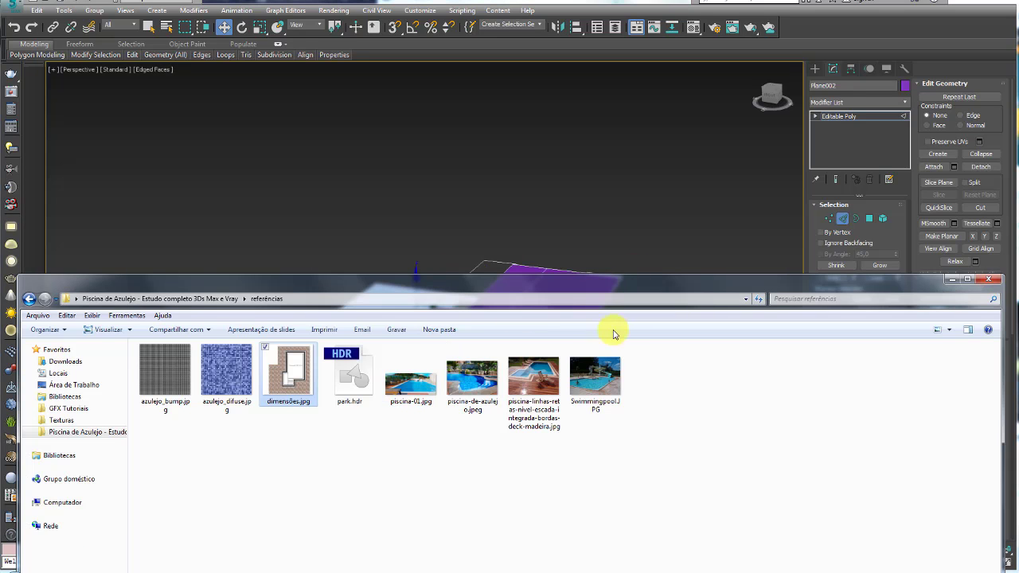
double_click(557, 387)
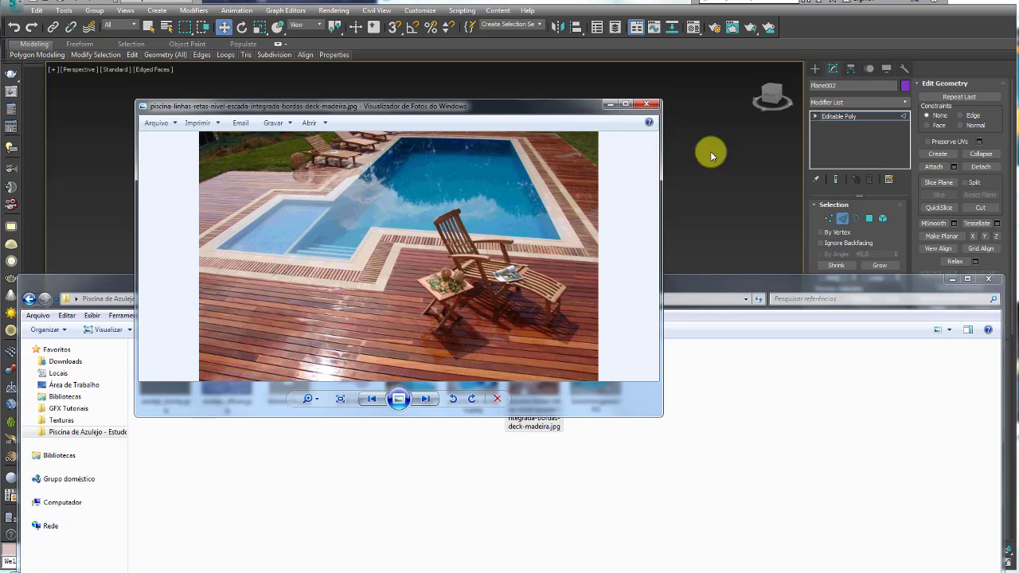
left_click(969, 278)
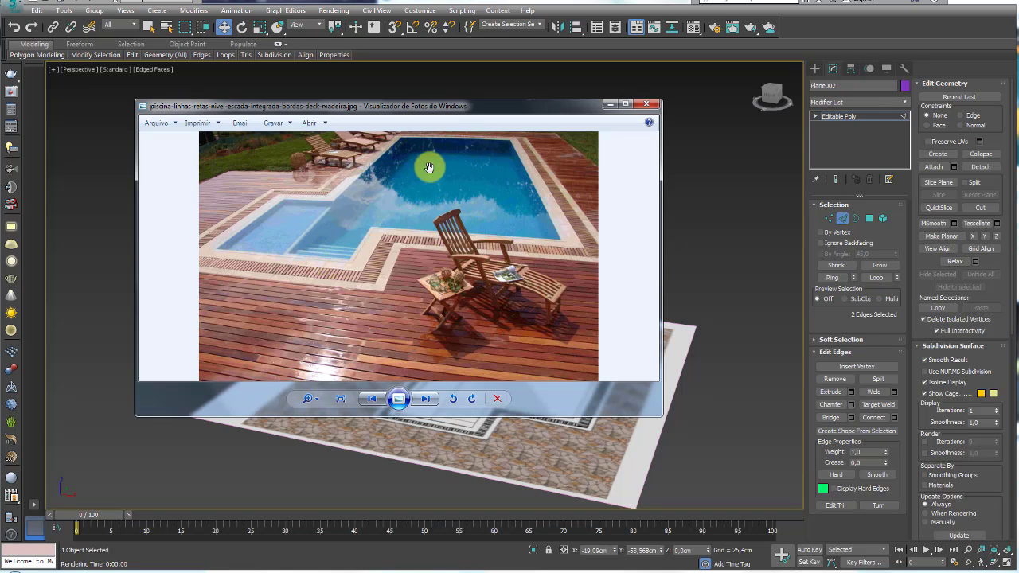
left_click(609, 105)
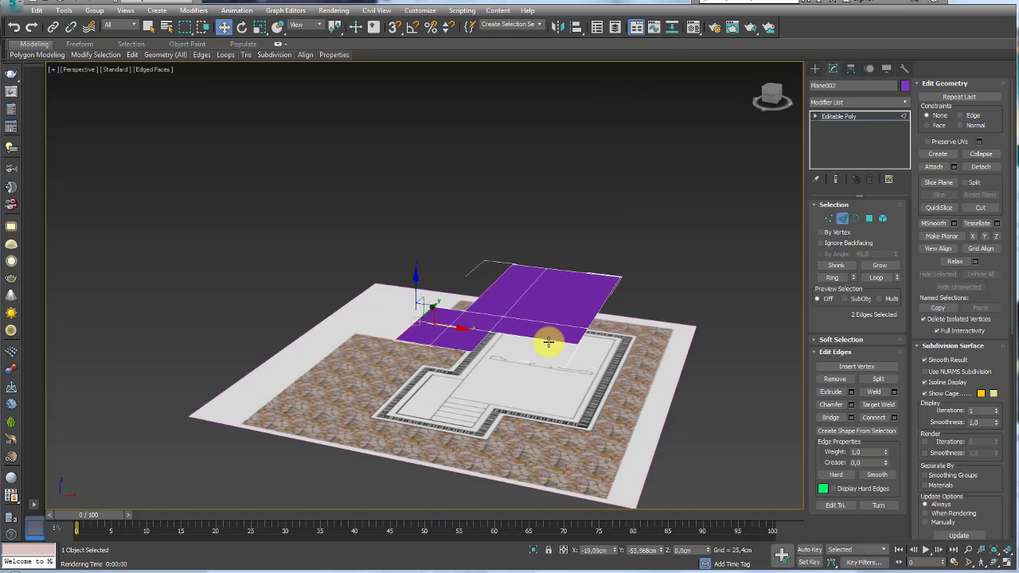
- Select the purple plane's open border and bring the deck pool photo back full screen
left_click(856, 218)
left_click(575, 279)
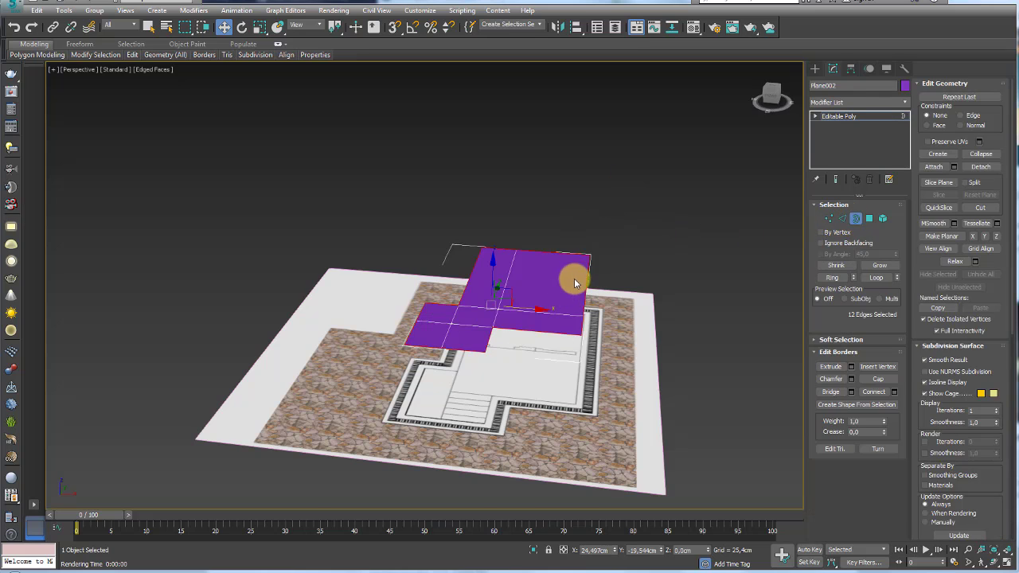
scroll(581, 294, "up", 2)
scroll(474, 311, "up", 1)
scroll(475, 311, "down", 2)
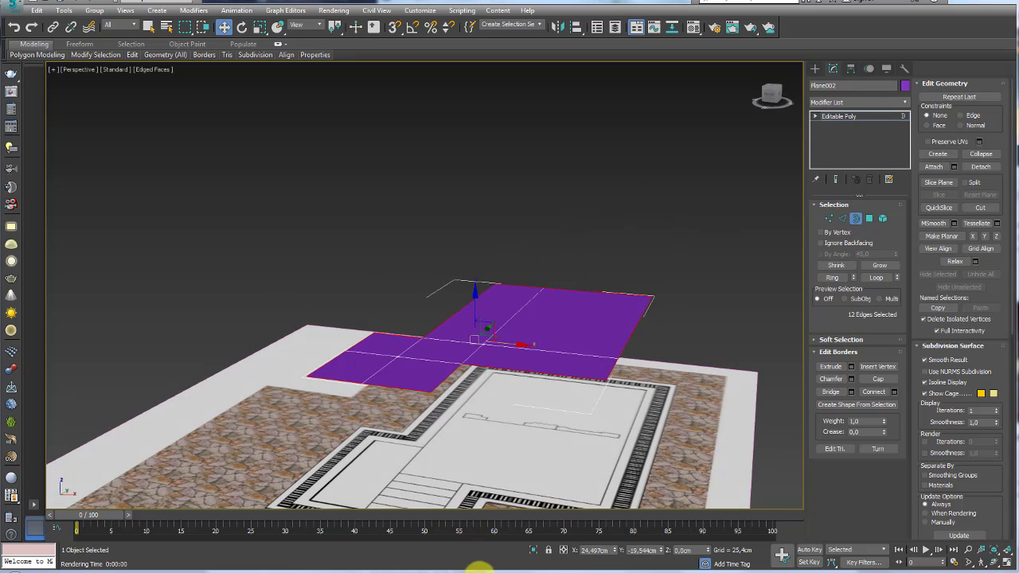
left_click(479, 567)
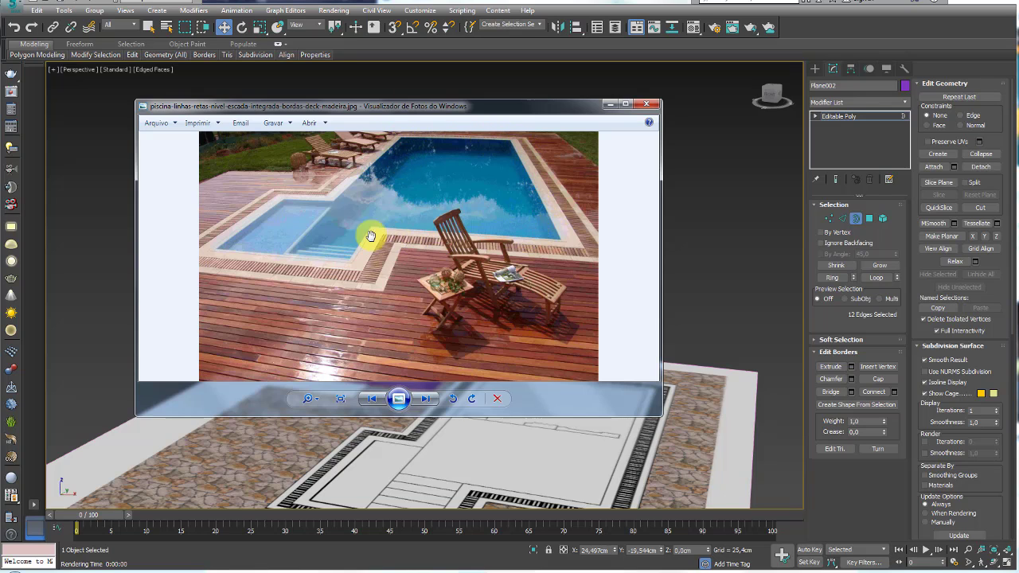
double_click(597, 108)
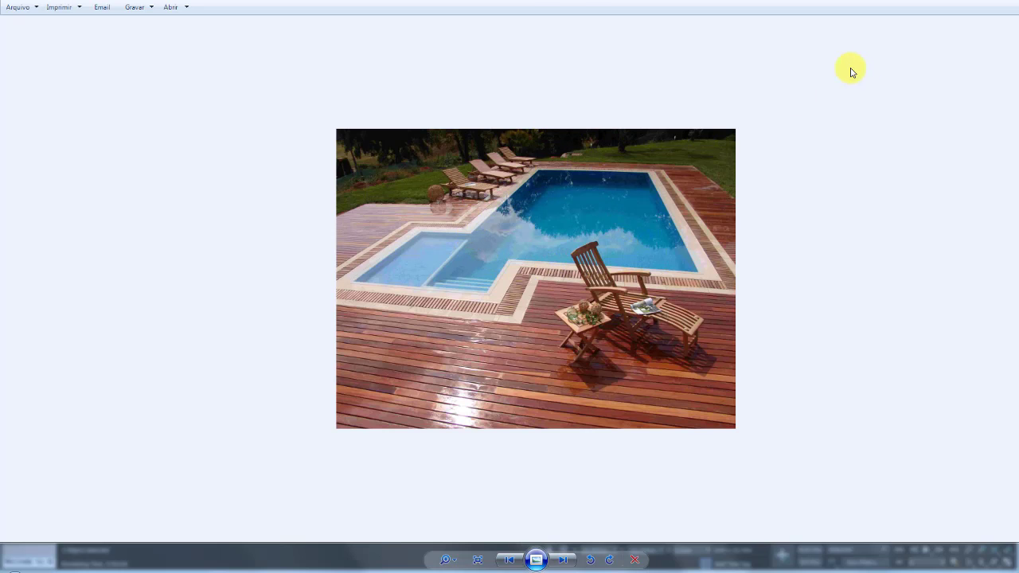
- Shift-drag the plane's border upward to extrude vertical pool walls
left_click(1013, 3)
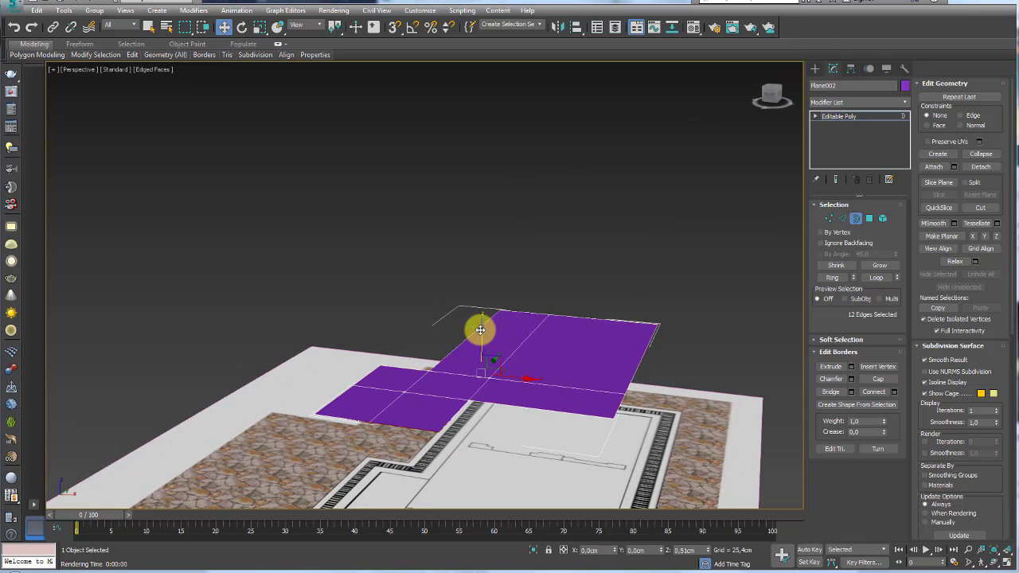
left_click_drag(482, 334, 479, 284, "shift")
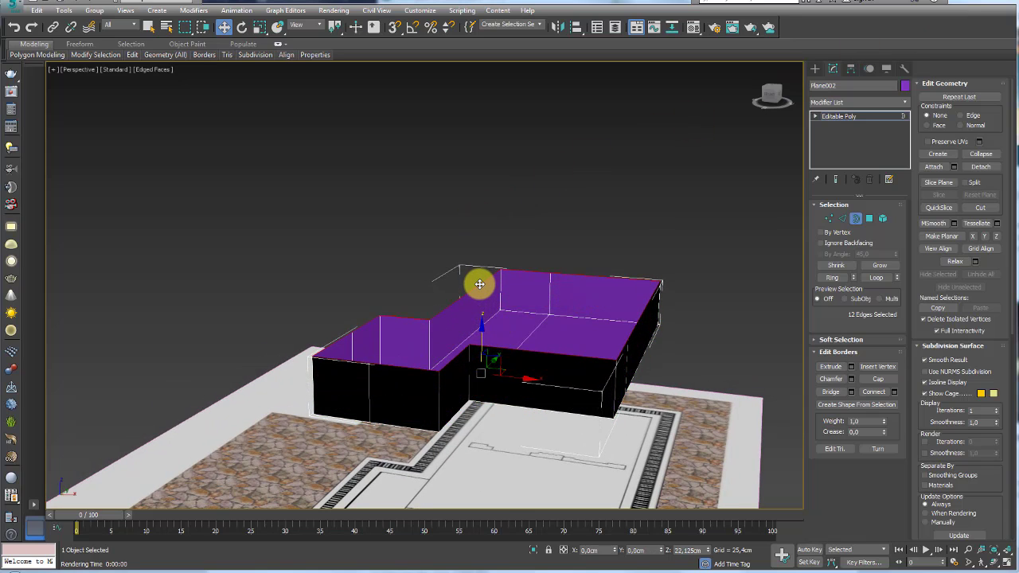
mouse_move(537, 282)
middle_mouse_down("alt")
mouse_move(472, 314)
mouse_move(494, 357)
mouse_move(500, 284)
middle_mouse_up("alt")
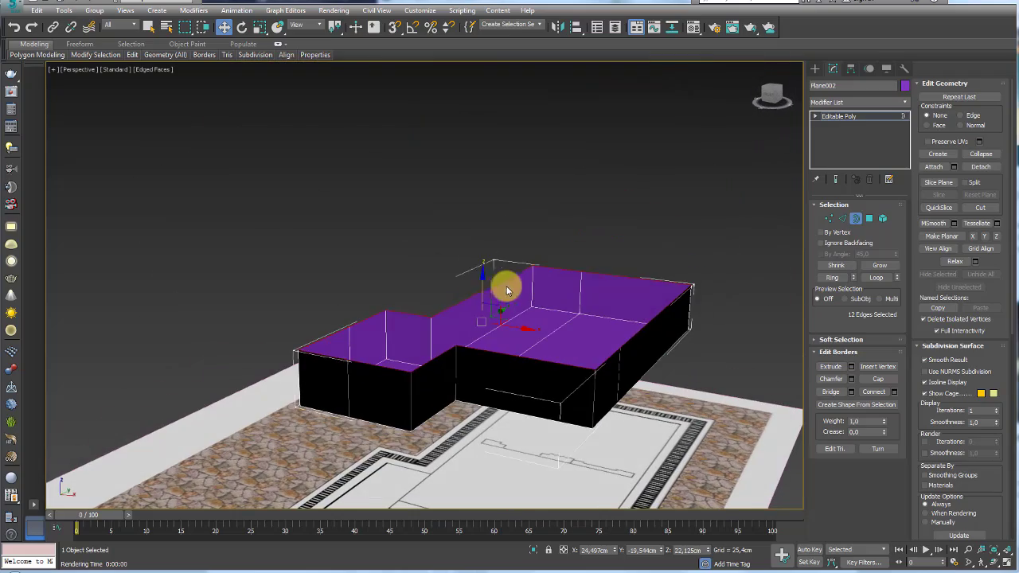
left_click_drag(479, 287, 483, 277)
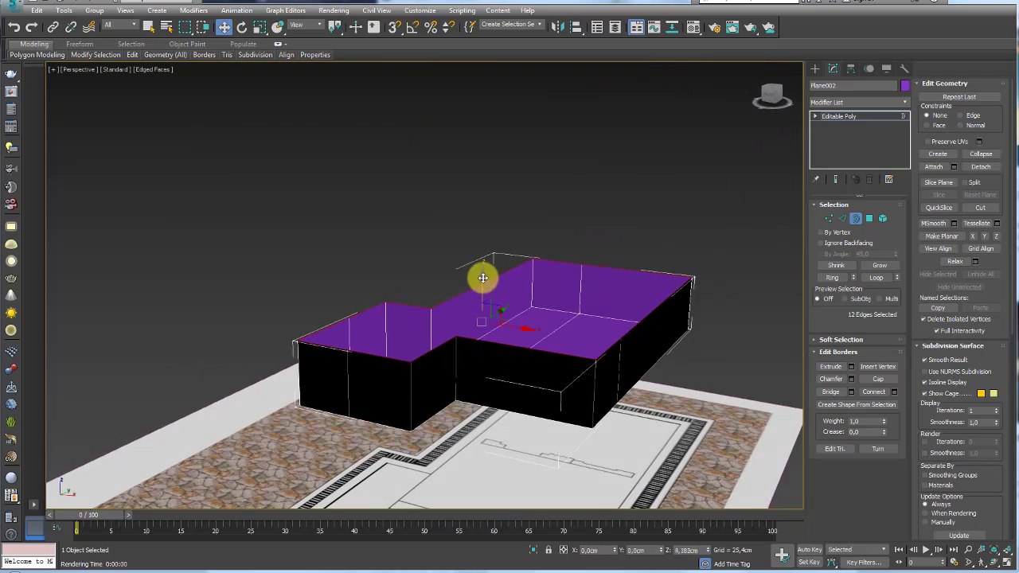
middle_click_drag(436, 292, 419, 352, "alt")
mouse_move(631, 212)
middle_mouse_down("alt")
mouse_move(596, 268)
mouse_move(550, 289)
mouse_move(390, 289)
mouse_move(450, 247)
middle_mouse_up("alt")
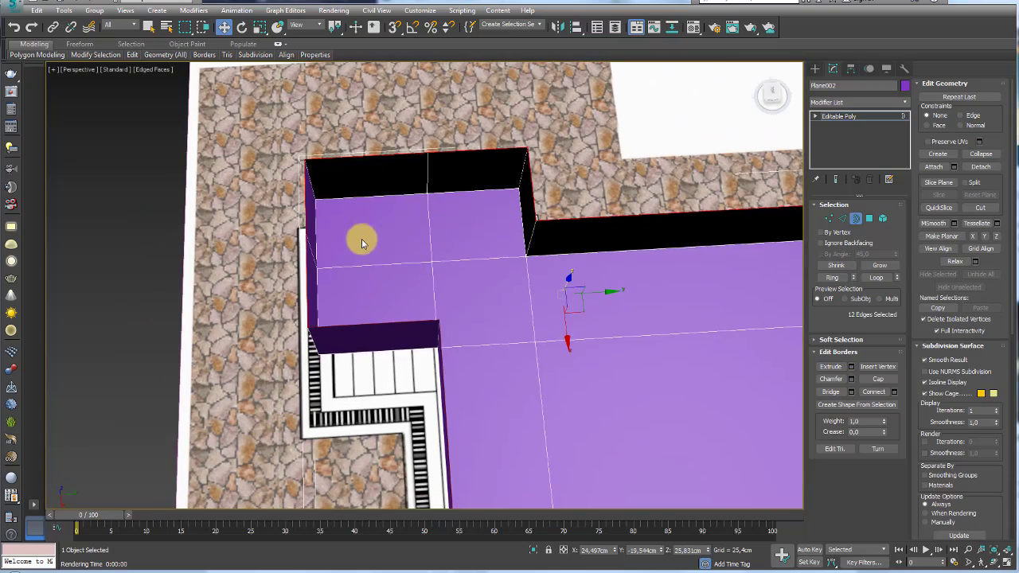
mouse_move(359, 236)
middle_mouse_down("alt")
mouse_move(471, 227)
mouse_move(489, 297)
mouse_move(472, 242)
middle_mouse_up("alt")
scroll(472, 238, "up", 3)
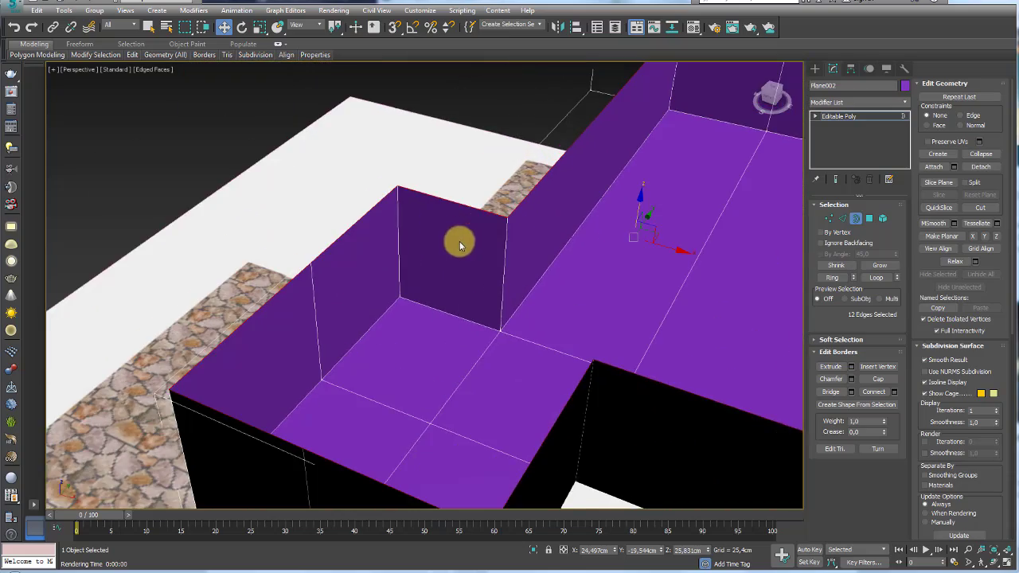
- Select the ring of vertical edges running around the pool walls
left_click(842, 218)
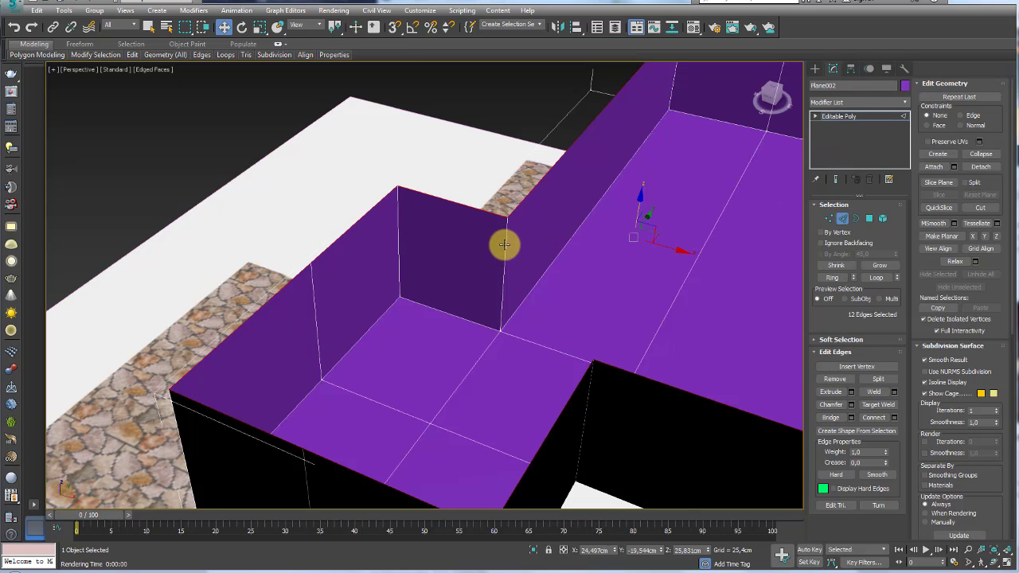
left_click(500, 244)
left_click(833, 277)
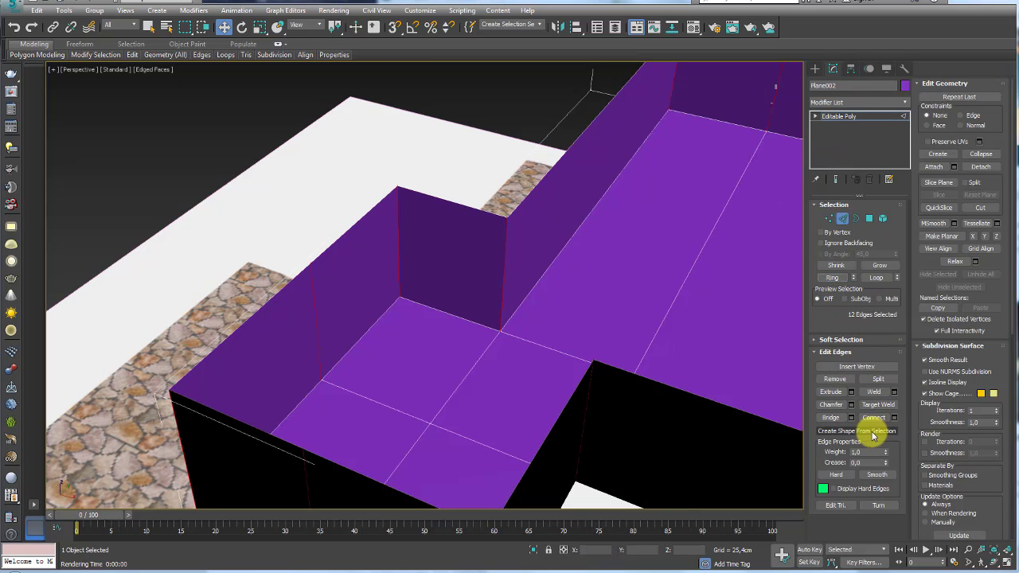
mouse_move(652, 342)
middle_mouse_down("alt")
mouse_move(496, 282)
mouse_move(550, 300)
middle_mouse_up("alt")
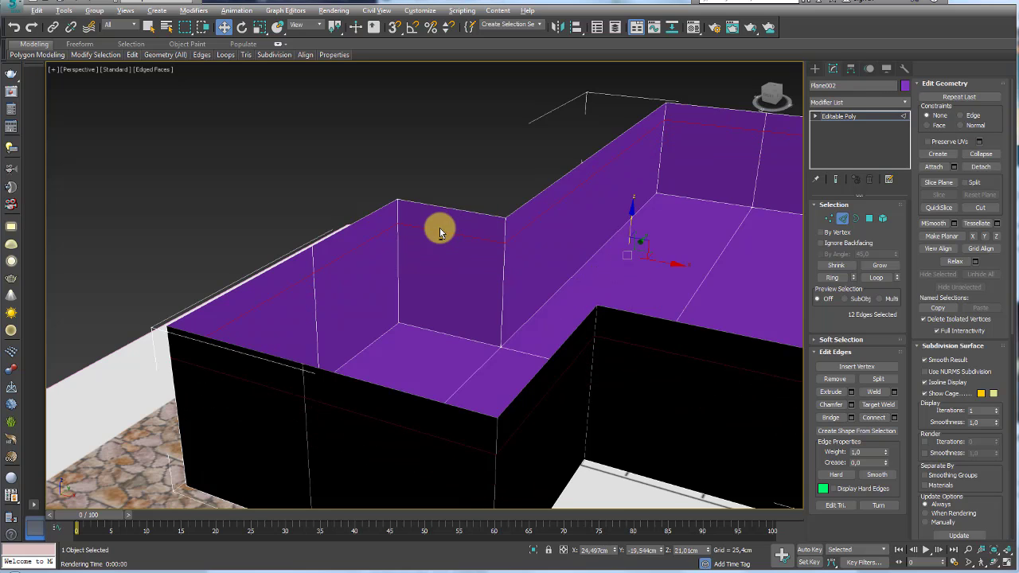
middle_click_drag(437, 228, 478, 225, "alt")
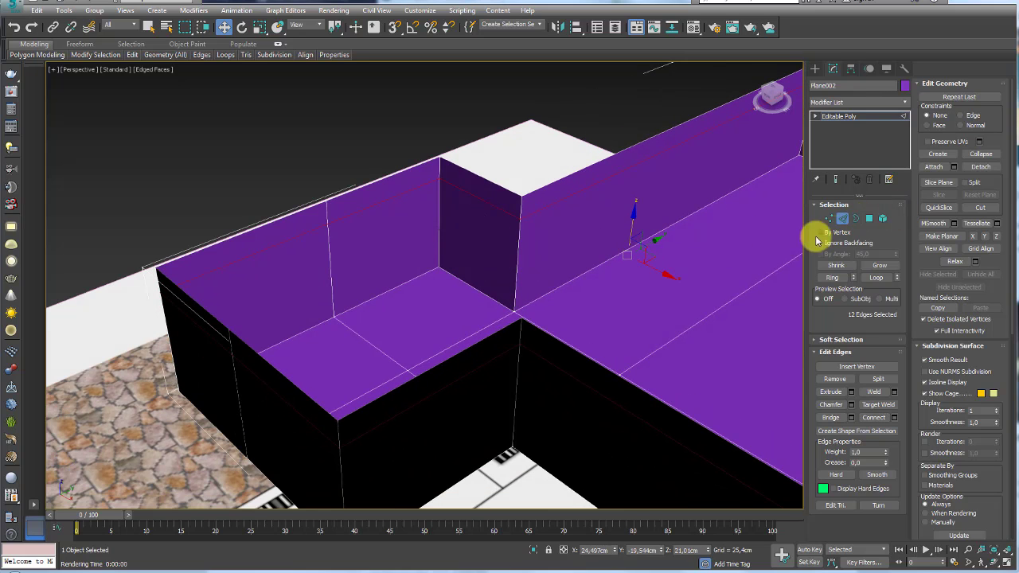
left_click(869, 221)
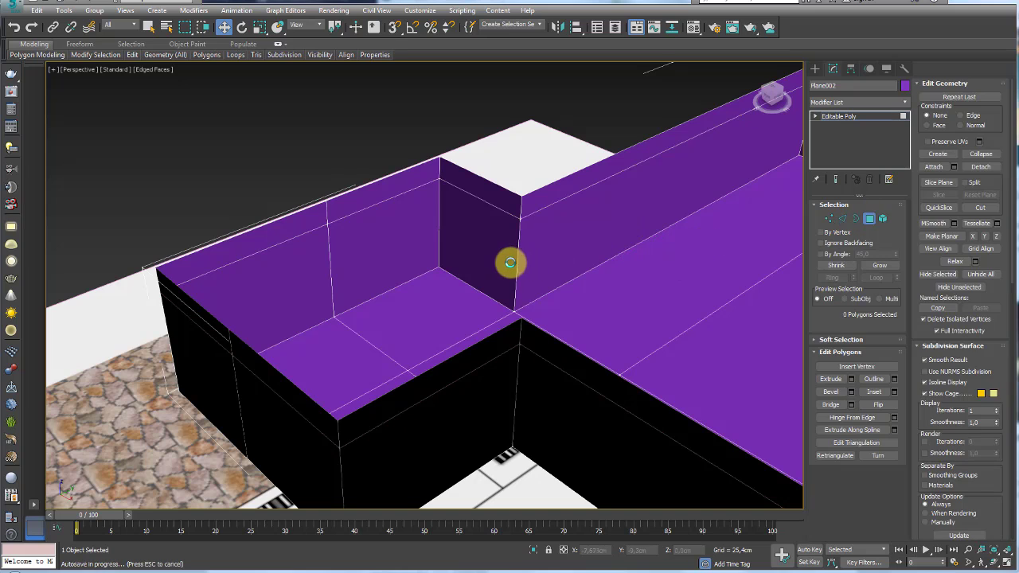
- Select the back wall, left wall and step-area floor polygons and delete them to open the gap
left_click(453, 257)
left_click(414, 307, "ctrl")
left_click(346, 342, "ctrl")
mouse_move(345, 342)
middle_mouse_down("alt")
mouse_move(358, 352)
mouse_move(197, 328)
middle_mouse_up("alt")
left_click(174, 318, "ctrl")
left_click(254, 273, "ctrl")
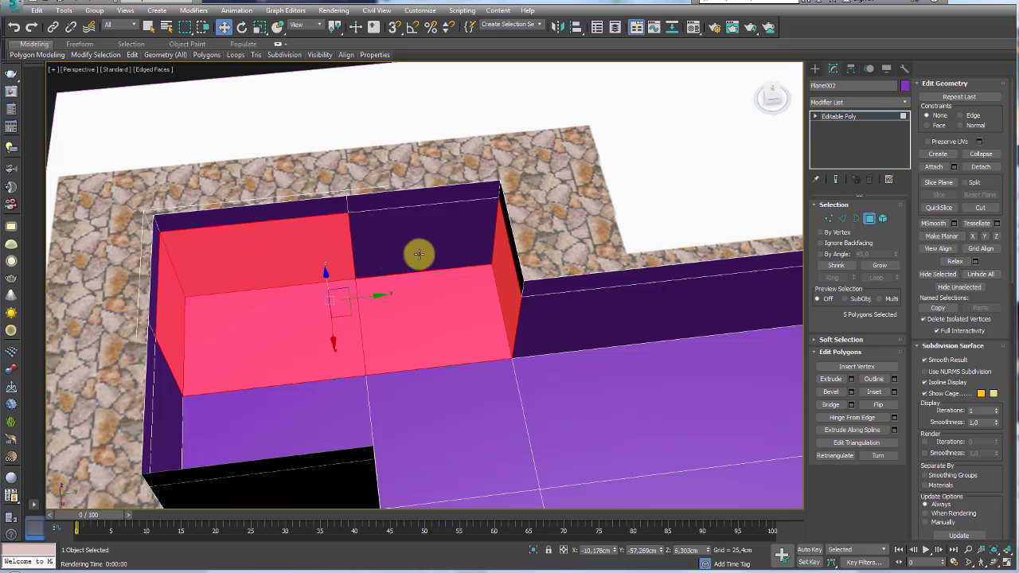
left_click(416, 260, "ctrl")
key("Delete")
mouse_move(405, 292)
middle_mouse_down("alt")
mouse_move(545, 193)
mouse_move(685, 214)
middle_mouse_up("alt")
- Select the border edges around the wall gap and bridge them to fill it
left_click(842, 218)
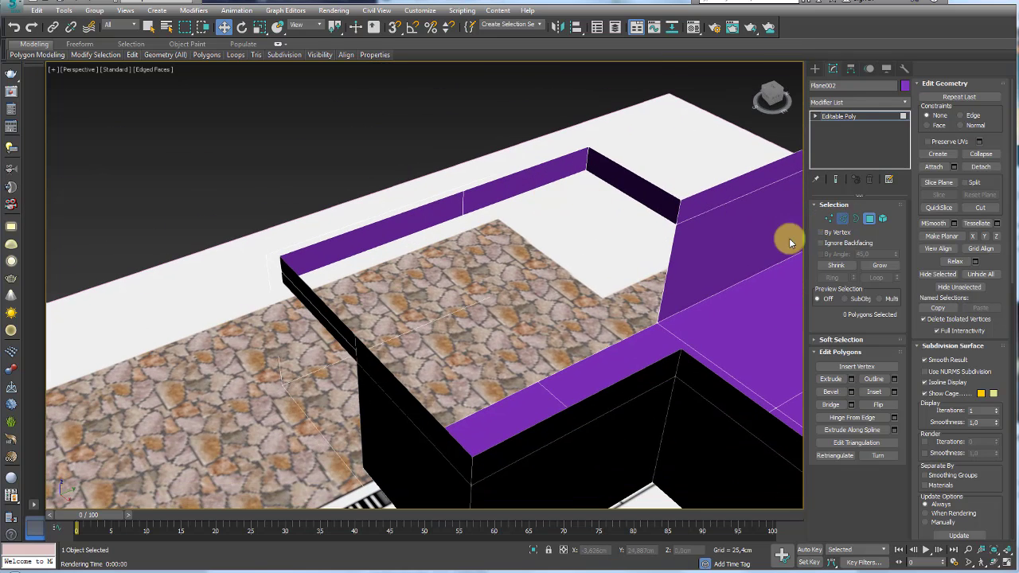
left_click(666, 265)
middle_click_drag(666, 265, 555, 280, "alt")
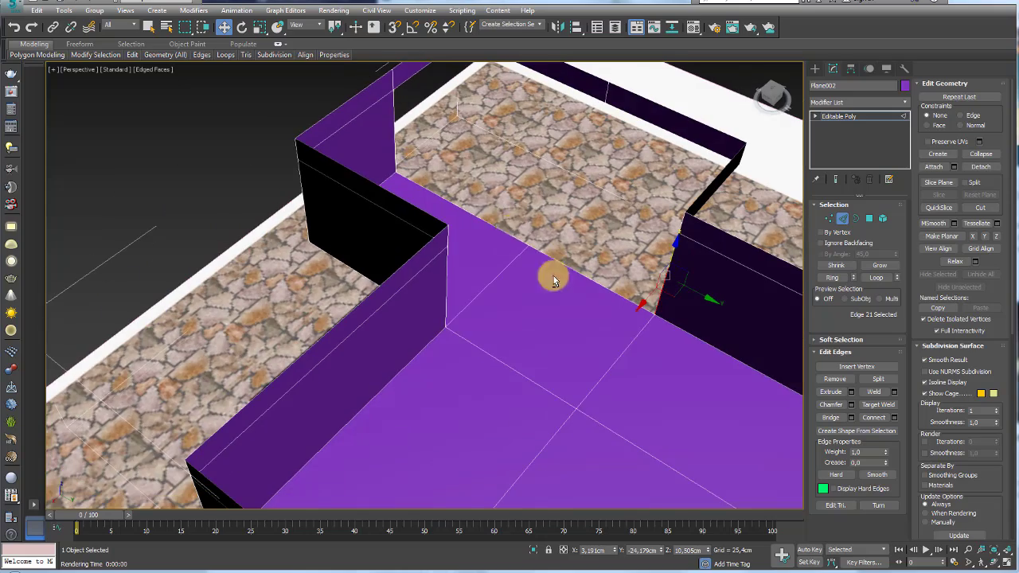
double_click(395, 132)
mouse_move(430, 107)
middle_mouse_down("alt")
mouse_move(423, 220)
mouse_move(645, 249)
middle_mouse_up("alt")
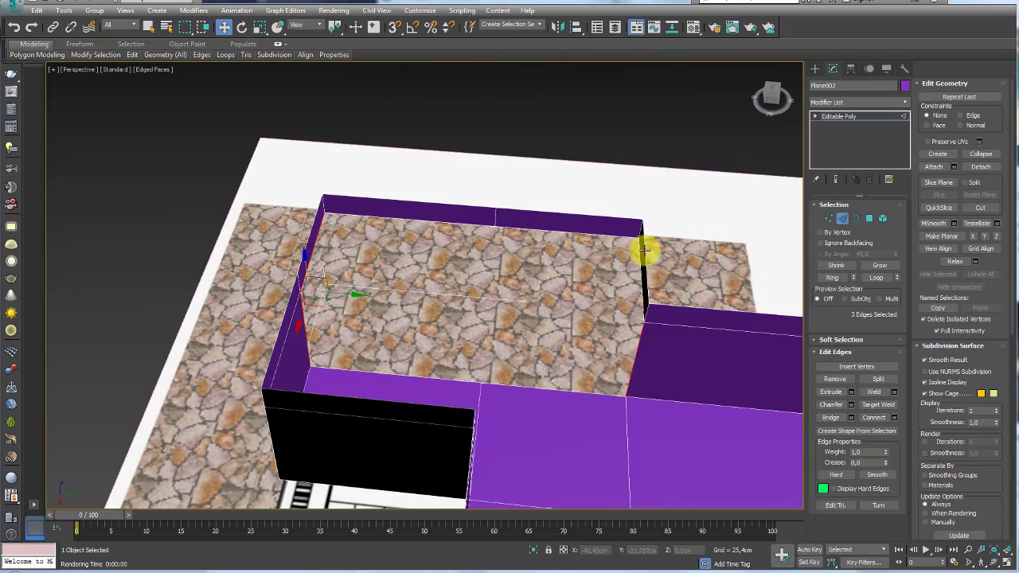
mouse_move(629, 294)
middle_mouse_down("alt")
mouse_move(613, 326)
mouse_move(596, 298)
mouse_move(695, 312)
mouse_move(548, 300)
mouse_move(534, 268)
mouse_move(568, 312)
mouse_move(473, 318)
middle_mouse_up("alt")
left_click(831, 420)
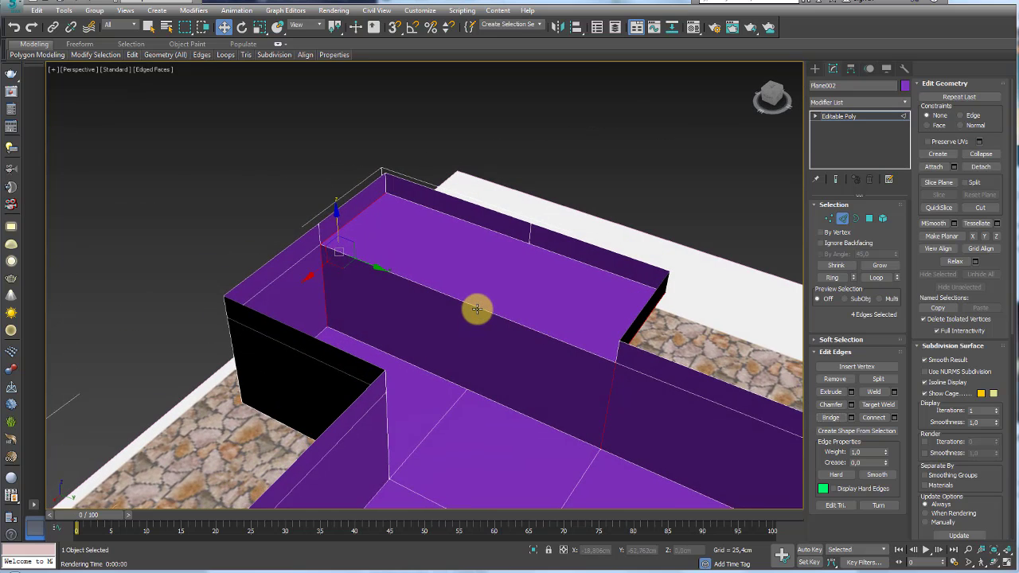
- Select the edge ring across the new wall face and connect it with a new edge
left_click(476, 309)
left_click(830, 278)
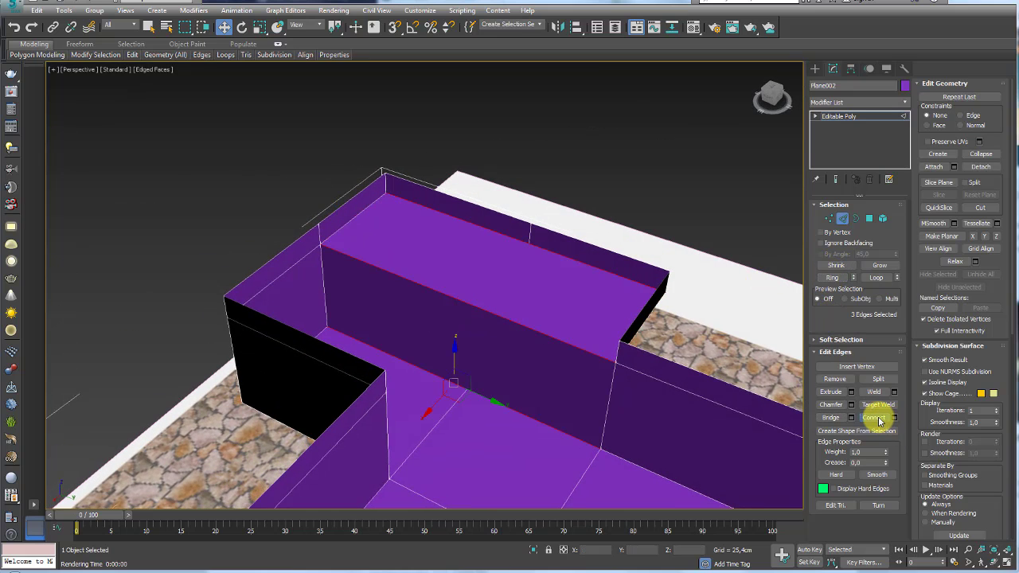
left_click(875, 418)
middle_click_drag(496, 348, 511, 316, "alt")
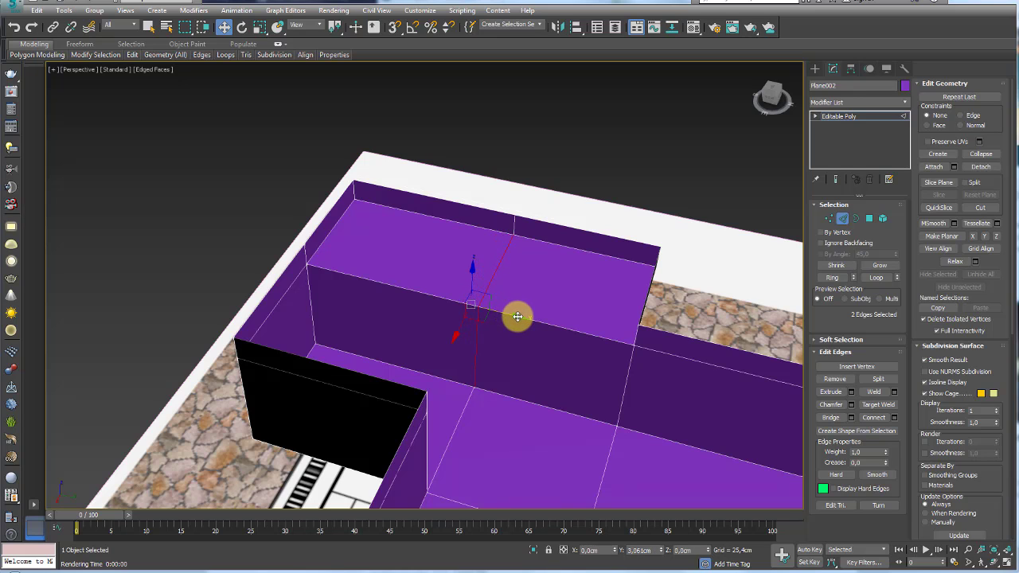
- Weld the overlapping vertices at the top of the wall corner
left_click(828, 218)
scroll(518, 235, "up", 3)
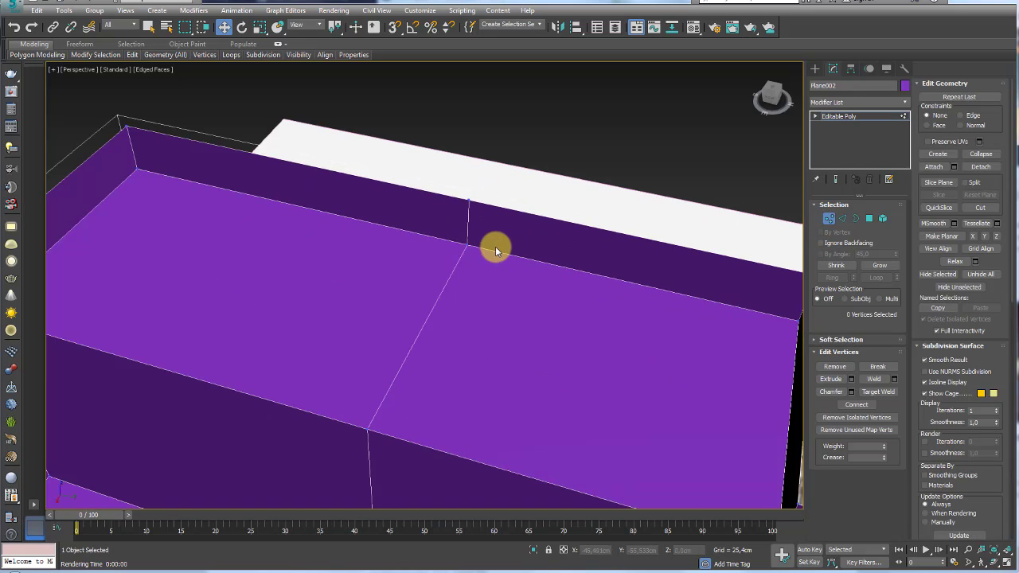
scroll(457, 247, "up", 2)
left_click_drag(460, 243, 427, 295)
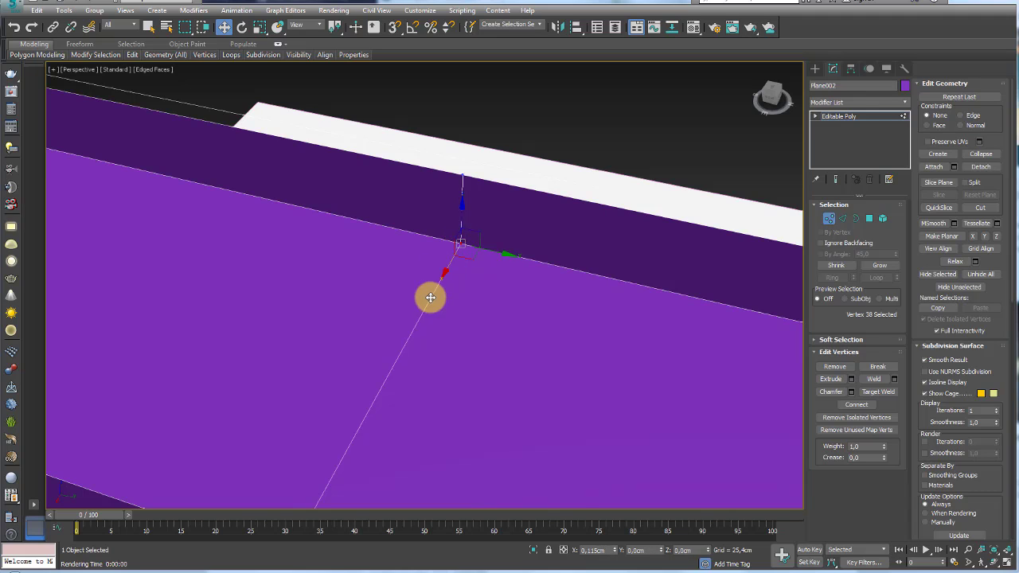
key("ctrl+z")
mouse_move(511, 306)
left_mouse_down()
mouse_move(446, 223)
mouse_move(430, 225)
left_mouse_up()
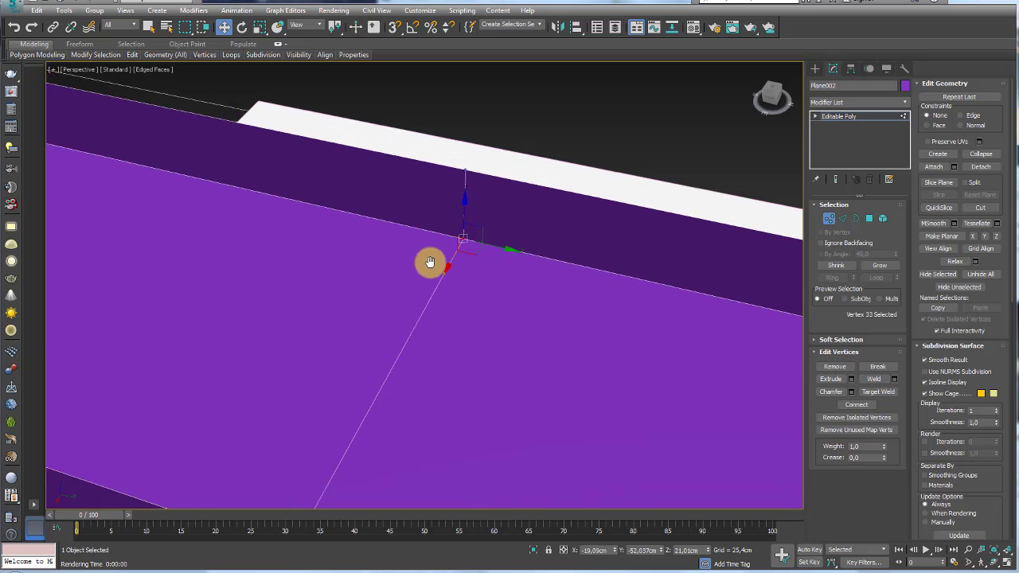
scroll(425, 263, "down", 5)
scroll(427, 308, "up", 7)
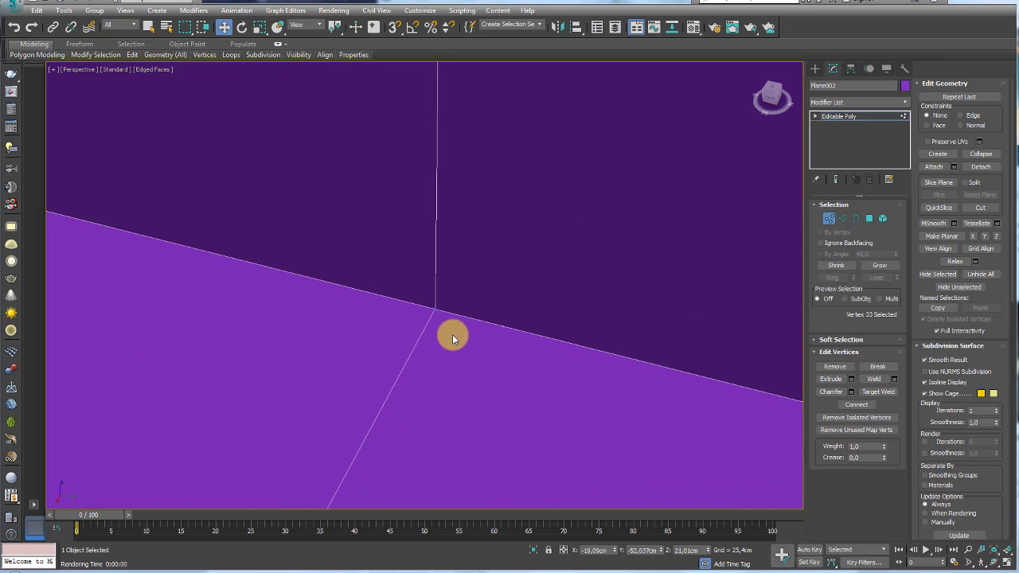
left_click(871, 384)
scroll(577, 289, "down", 5)
- Return to object level and orbit around the pool walls to inspect the new edge loop
left_click(838, 116)
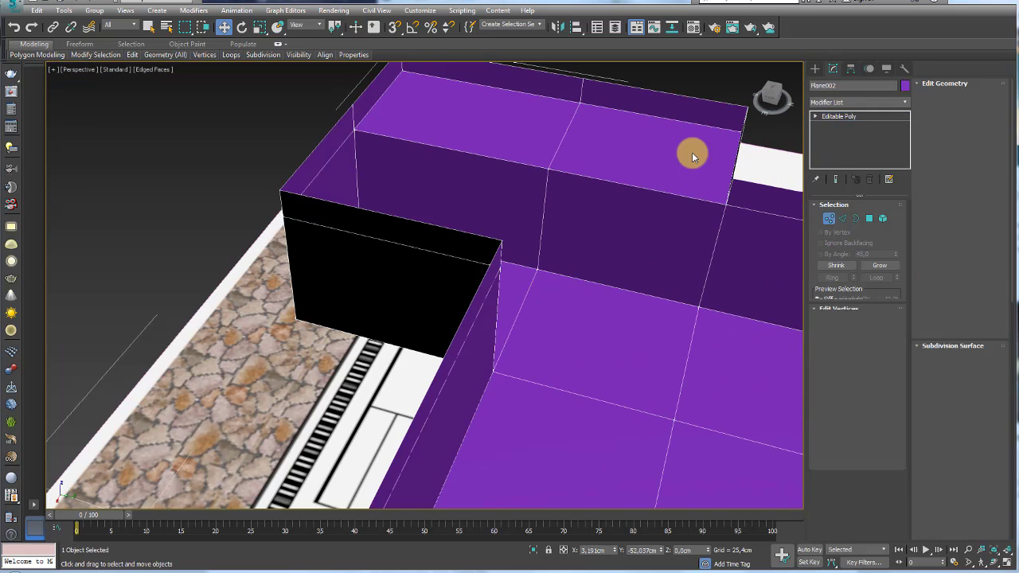
scroll(689, 152, "up", 4)
mouse_move(462, 218)
middle_mouse_down("alt")
mouse_move(409, 244)
mouse_move(405, 230)
mouse_move(496, 244)
mouse_move(458, 290)
mouse_move(546, 170)
mouse_move(496, 358)
mouse_move(493, 210)
middle_mouse_up("alt")
scroll(459, 290, "up", 5)
scroll(458, 290, "down", 3)
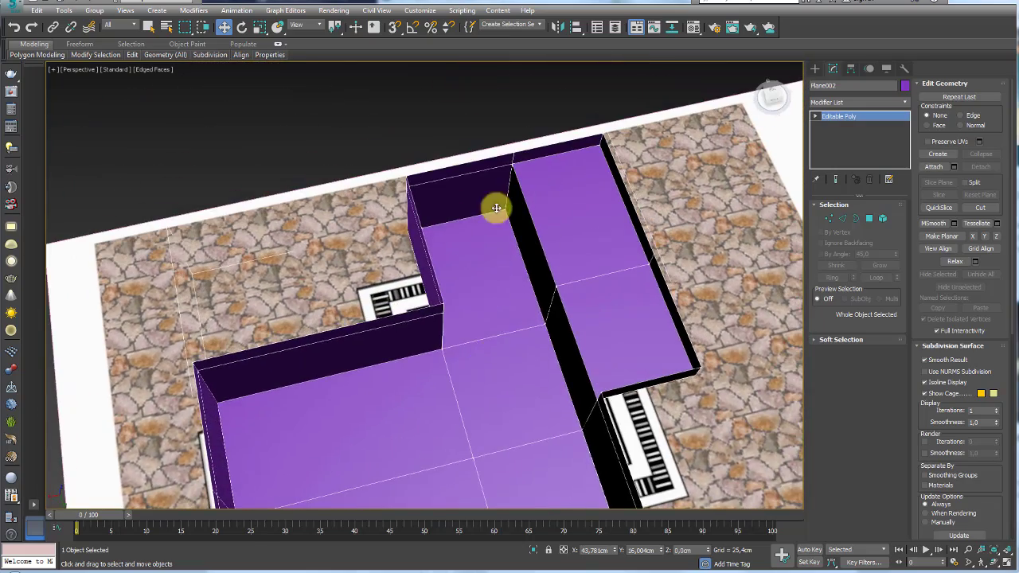
scroll(493, 209, "up", 3)
scroll(374, 236, "up", 4)
mouse_move(464, 282)
middle_mouse_down("alt")
mouse_move(479, 300)
mouse_move(557, 330)
middle_mouse_up("alt")
scroll(484, 266, "up", 3)
scroll(551, 257, "up", 3)
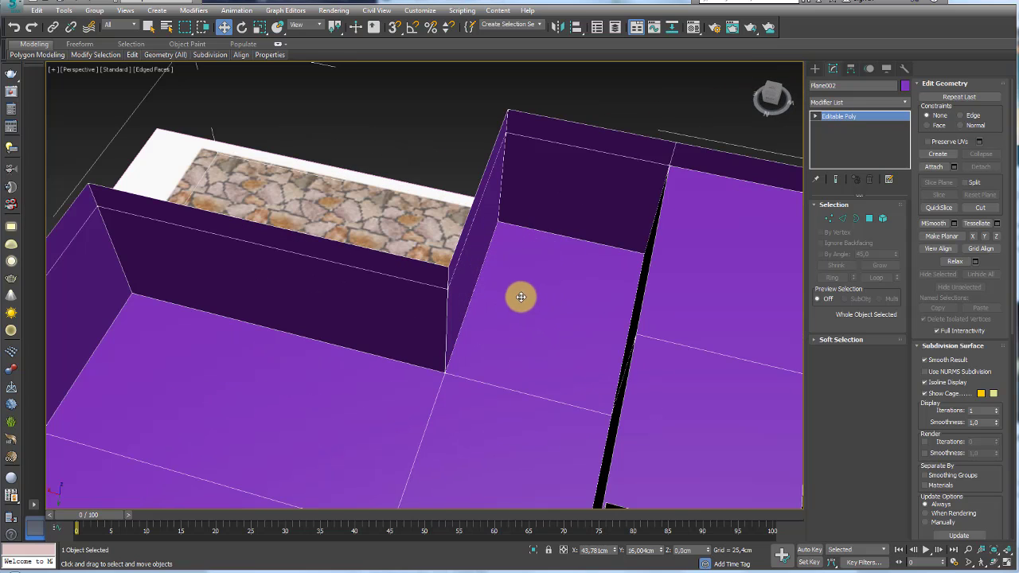
middle_click_drag(523, 302, 677, 207, "alt")
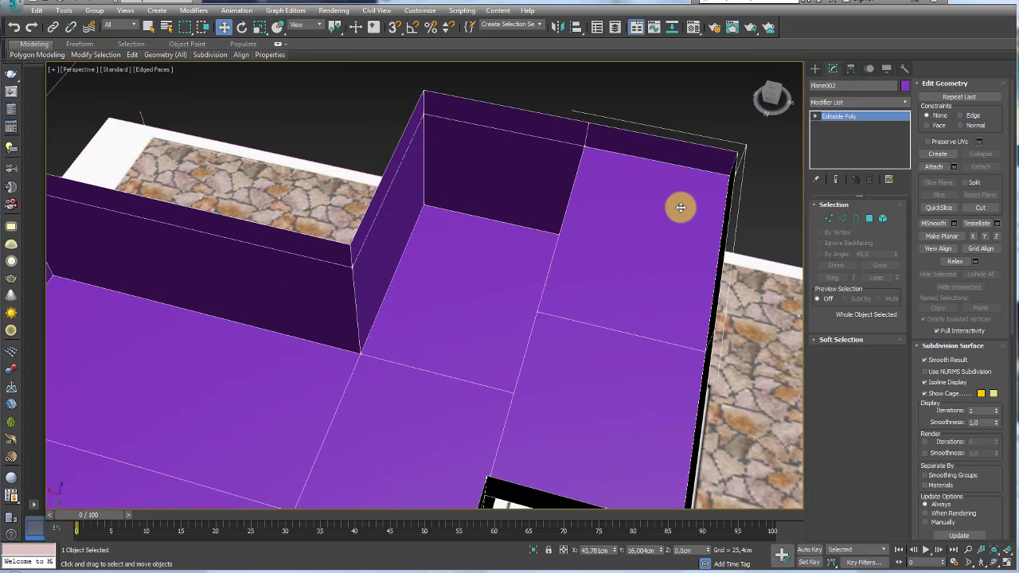
- Shift-drag a pool floor polygon upward and clone it to a new object named degrau
left_click(868, 219)
left_click(416, 309)
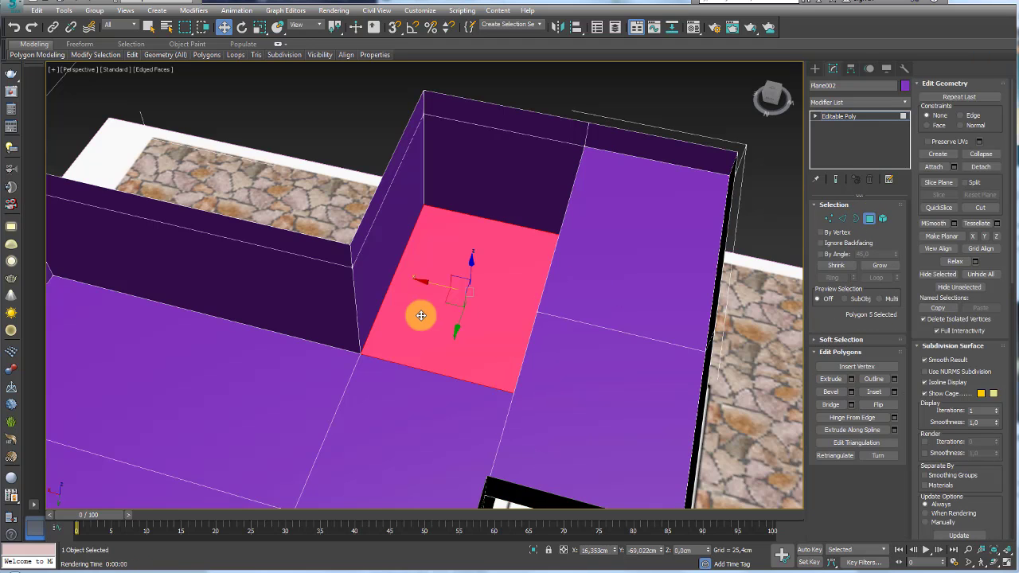
mouse_move(416, 309)
middle_mouse_down("alt")
mouse_move(500, 286)
mouse_move(525, 304)
mouse_move(484, 273)
middle_mouse_up("alt")
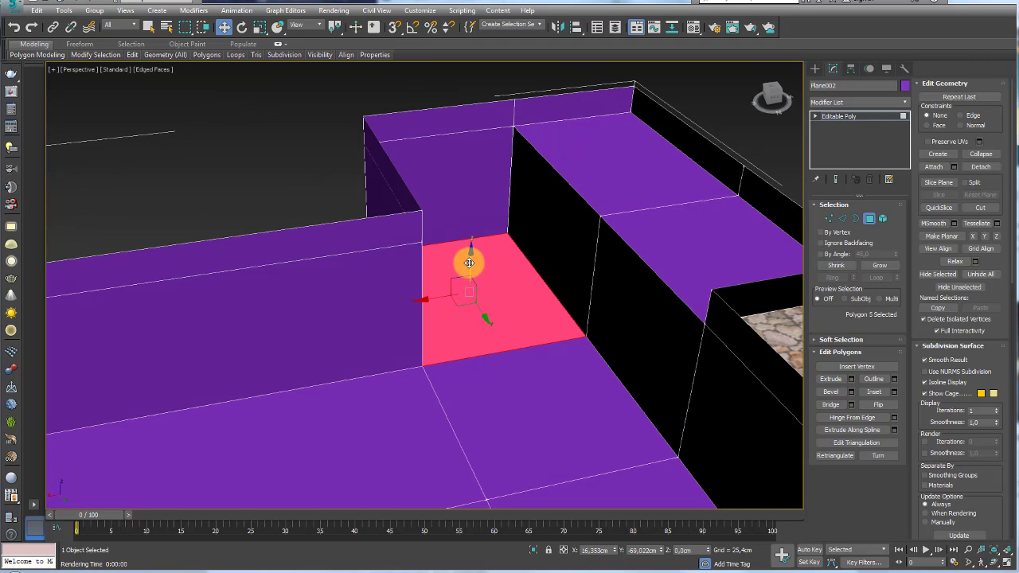
left_click_drag(471, 262, 470, 47, "shift")
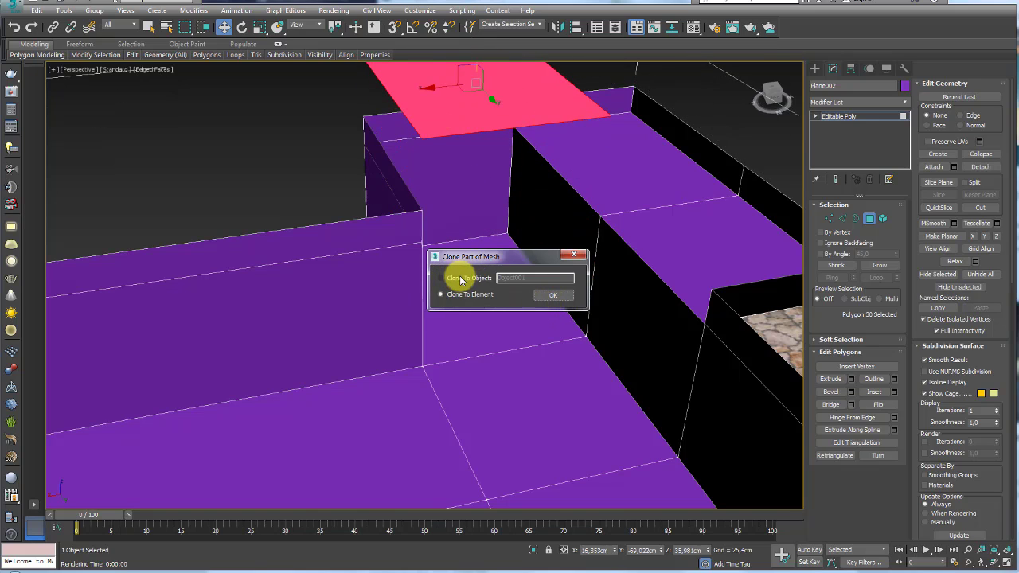
left_click(460, 279)
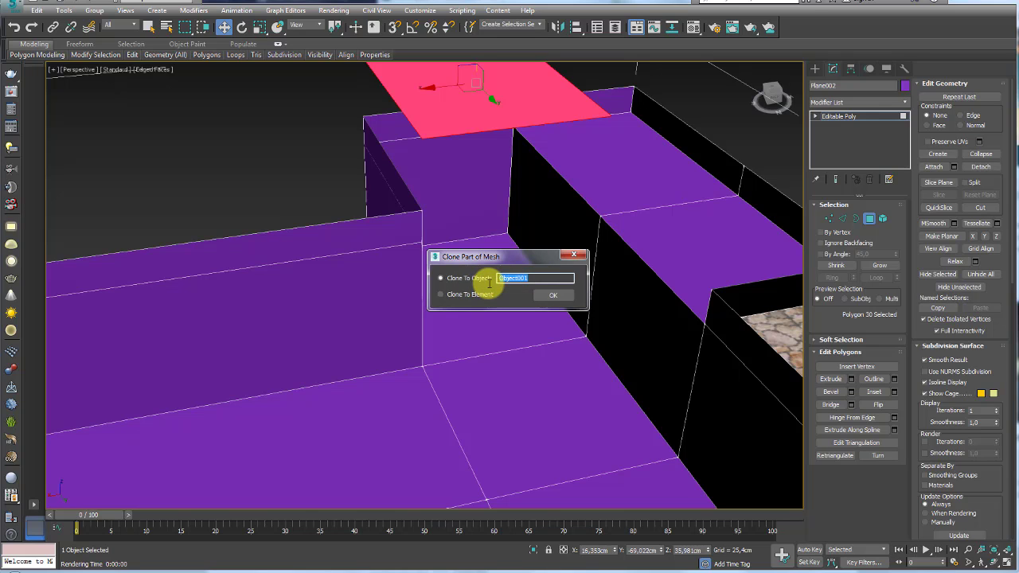
left_click(535, 277)
type("degrau")
key("Return")
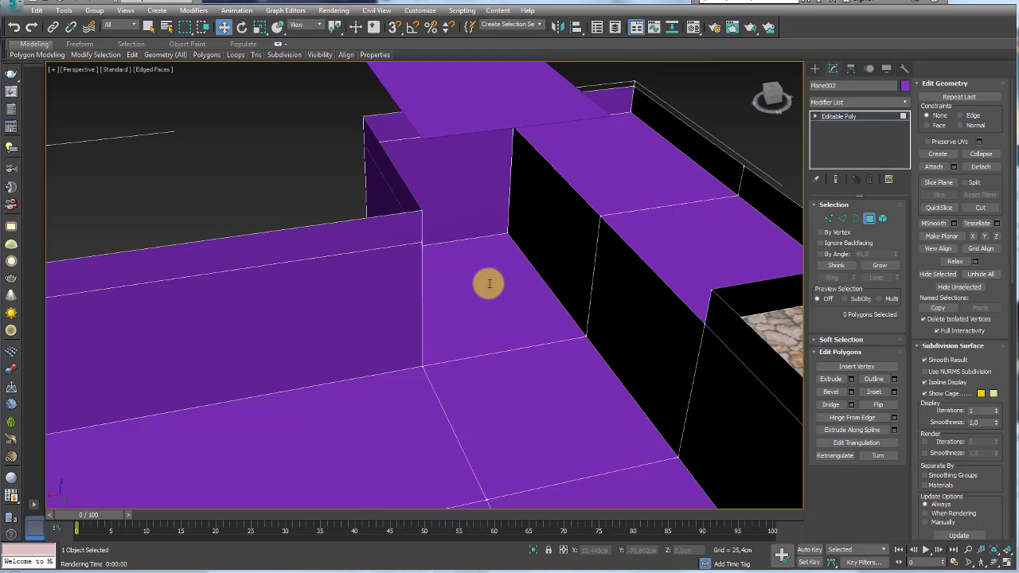
left_click(839, 116)
- Narrow the degrau panel into a thin strip and pull its long edge down into a lip
left_click(493, 106)
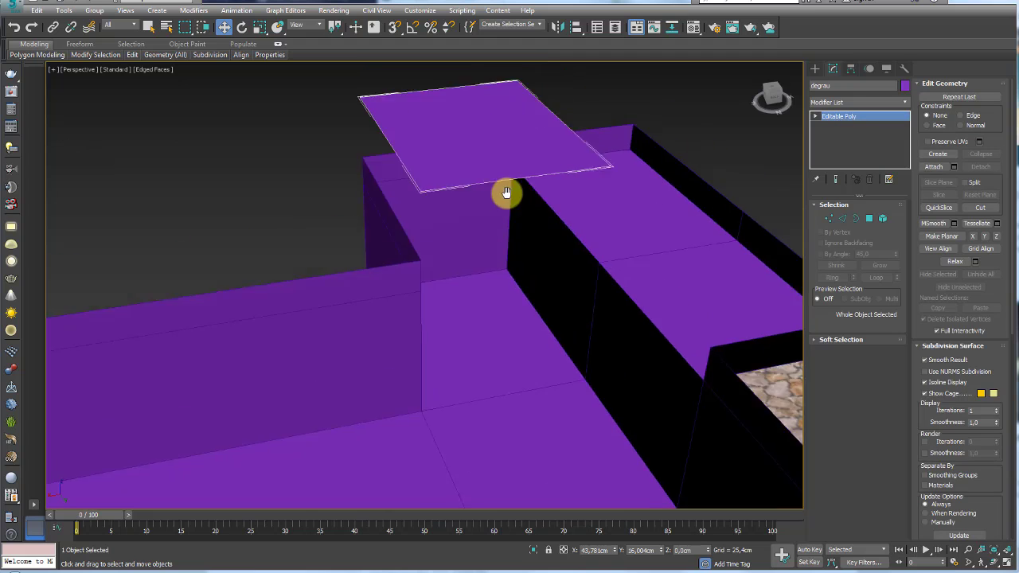
mouse_move(505, 191)
middle_mouse_down("alt")
mouse_move(568, 266)
mouse_move(593, 250)
middle_mouse_up("alt")
left_click(842, 218)
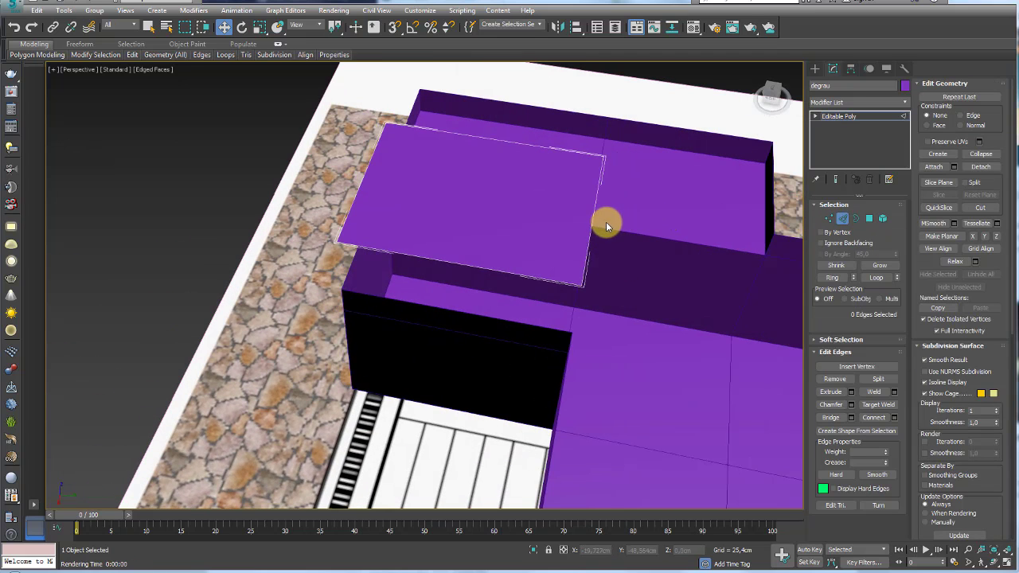
left_click(591, 222)
left_click_drag(613, 228, 443, 186)
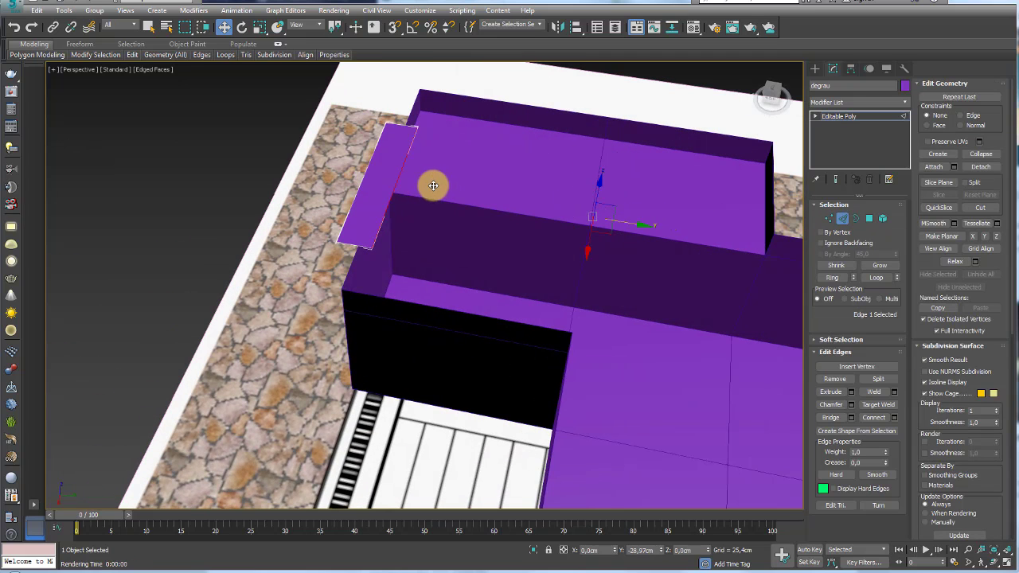
left_click(440, 192)
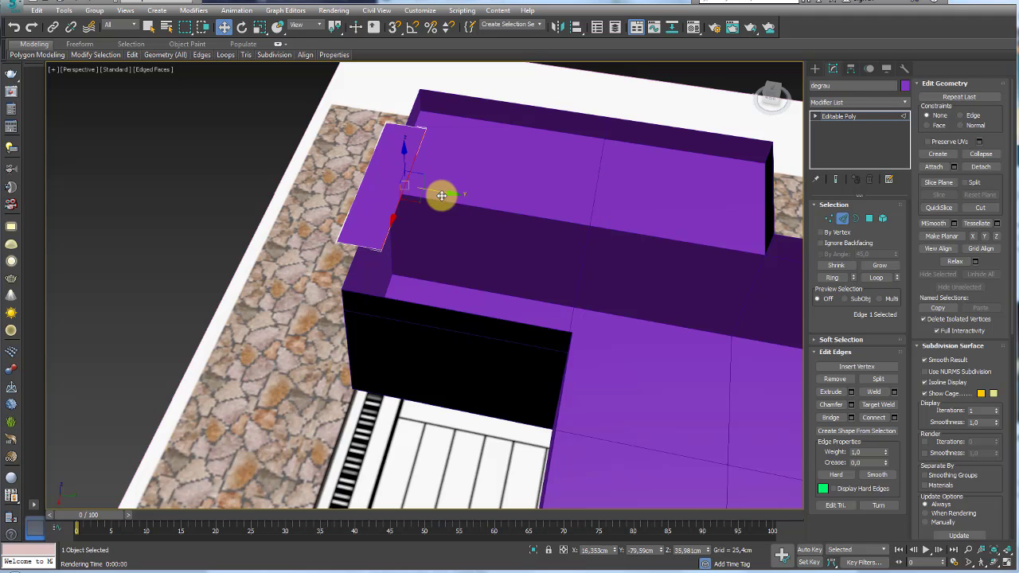
middle_click_drag(438, 193, 398, 164, "alt")
left_click_drag(404, 163, 404, 169)
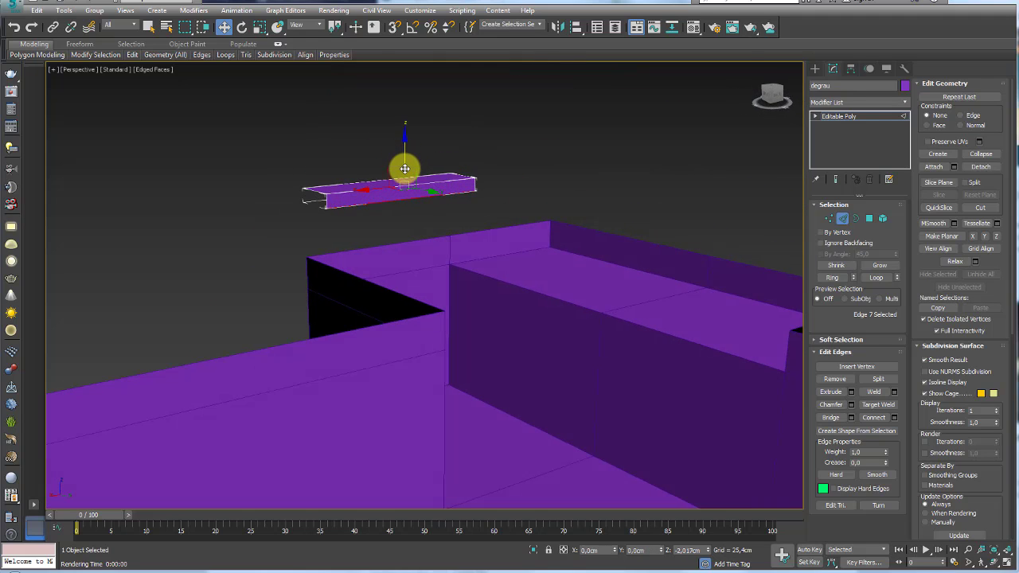
- Show the strip's Hierarchy pivot settings, toggling Affect Pivot Only on and back off
left_click(839, 116)
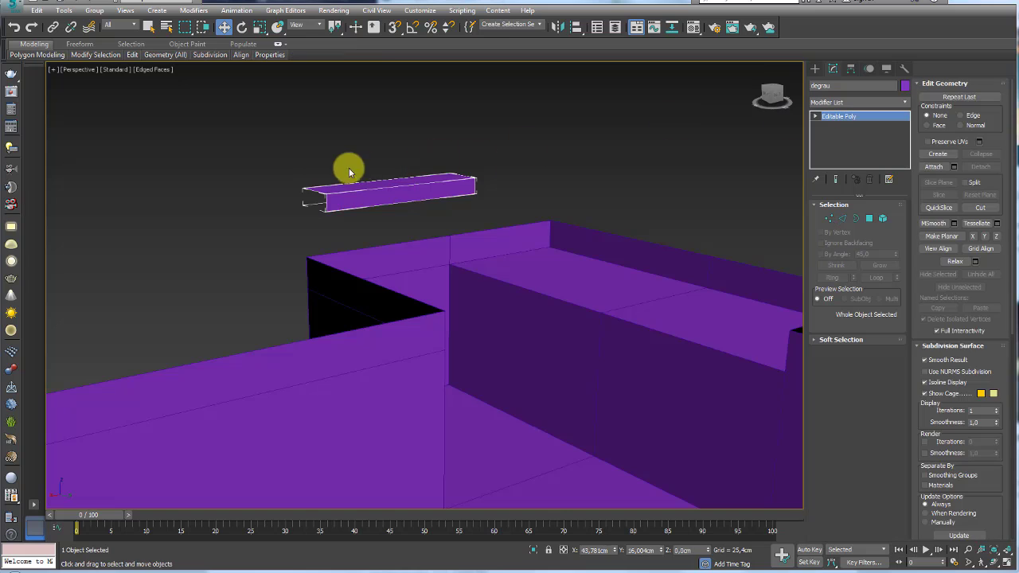
middle_click_drag(348, 166, 371, 194, "alt")
scroll(370, 194, "up", 3)
scroll(357, 209, "up", 3)
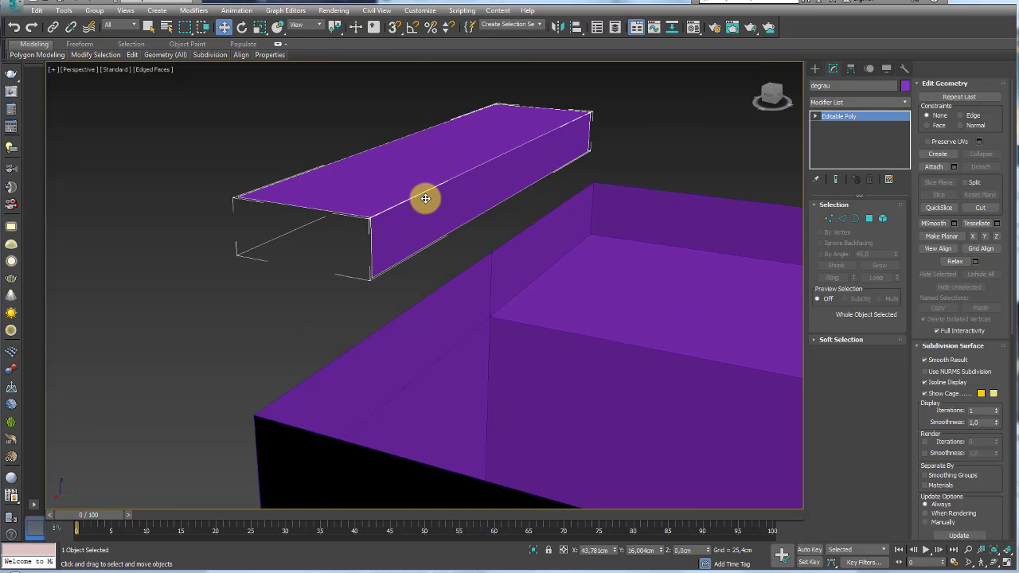
scroll(555, 191, "down", 3)
left_click(850, 68)
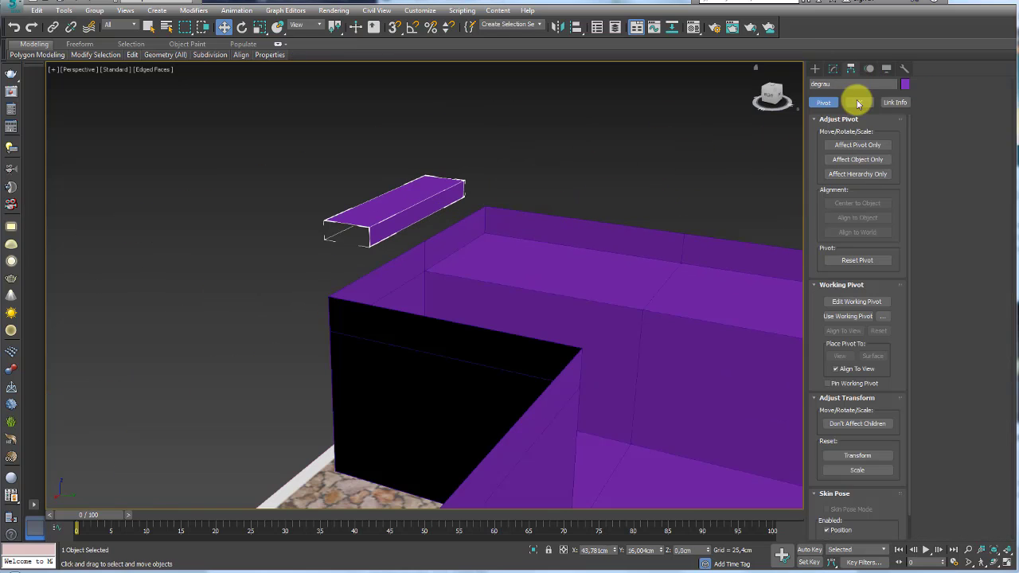
left_click(857, 148)
left_click(858, 145)
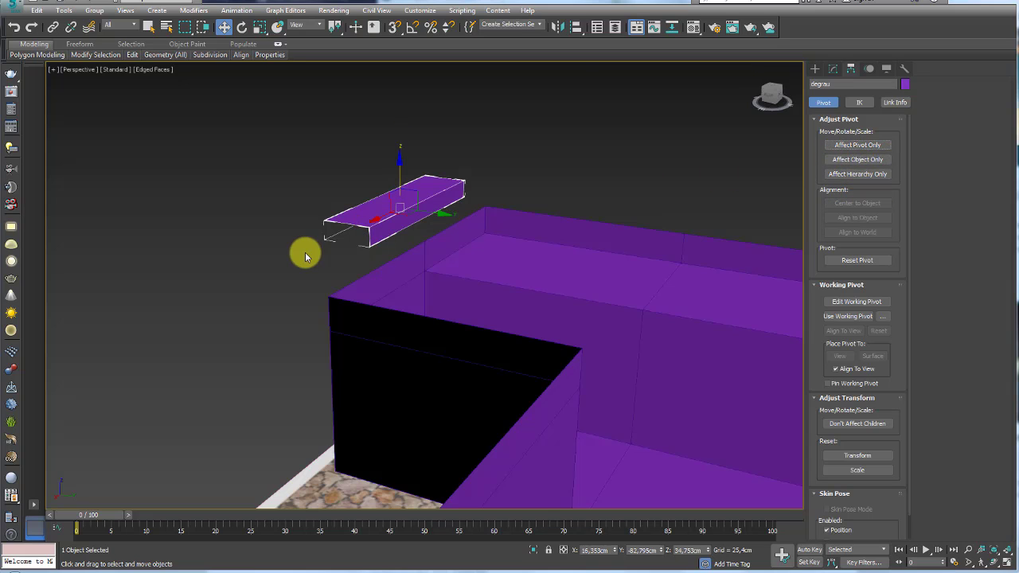
scroll(386, 231, "up", 3)
middle_click_drag(387, 231, 330, 257)
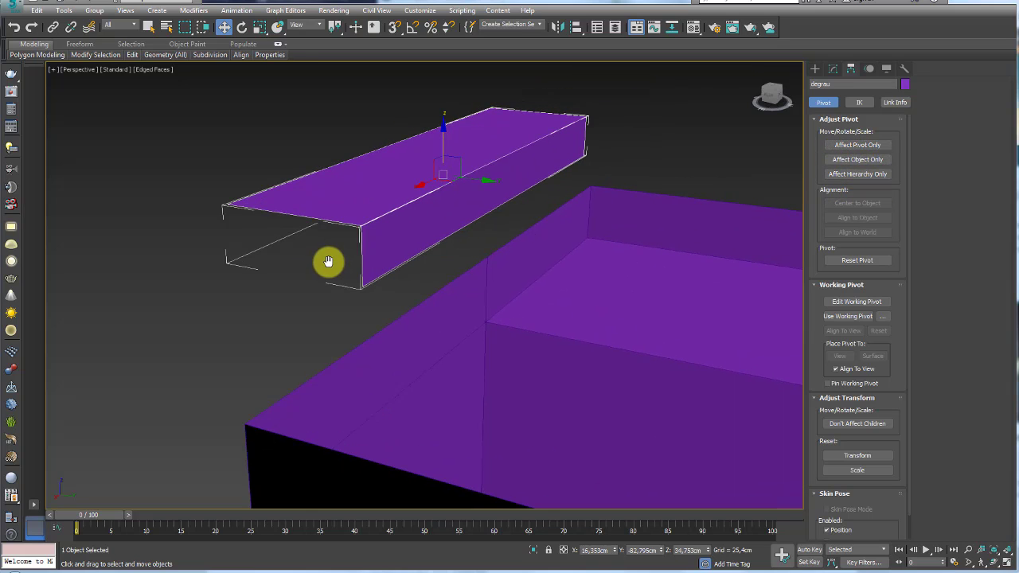
- With vertex snap on, clone the step one level lower as 5 copies forming a descending staircase
left_click(395, 29)
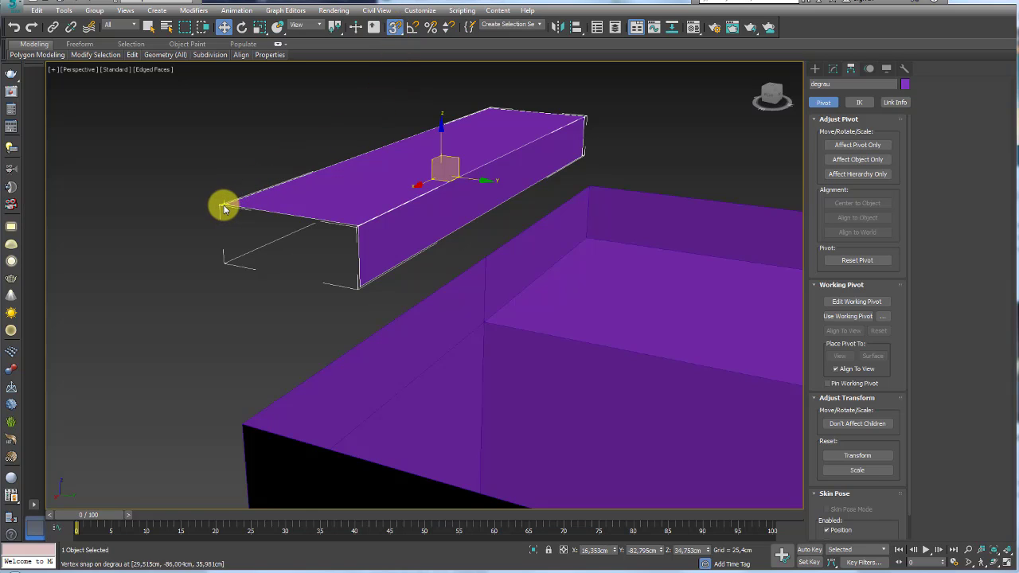
left_click_drag(225, 206, 361, 283, "shift")
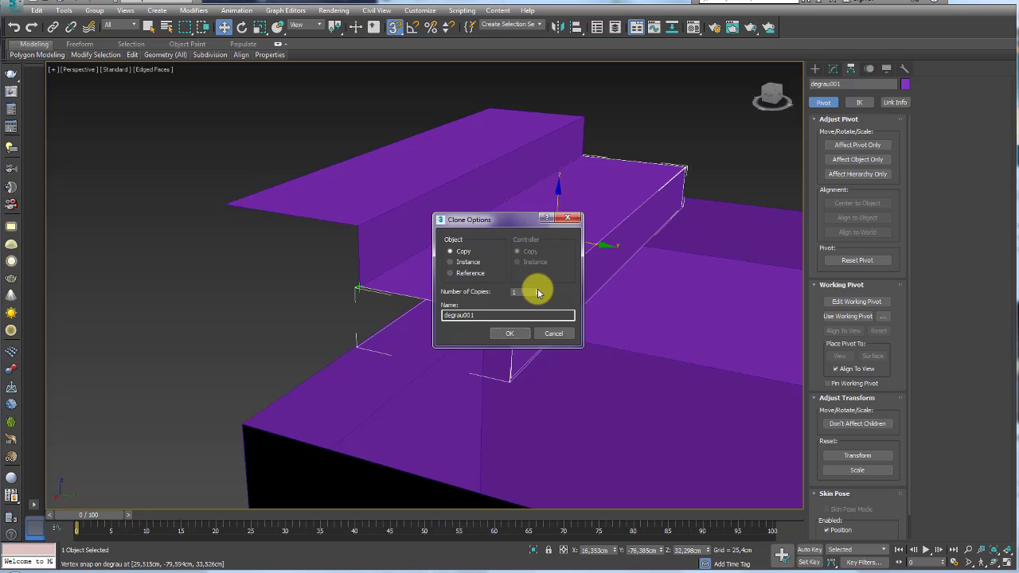
left_click(510, 332)
scroll(561, 274, "down", 3)
middle_click_drag(545, 284, 550, 335, "alt")
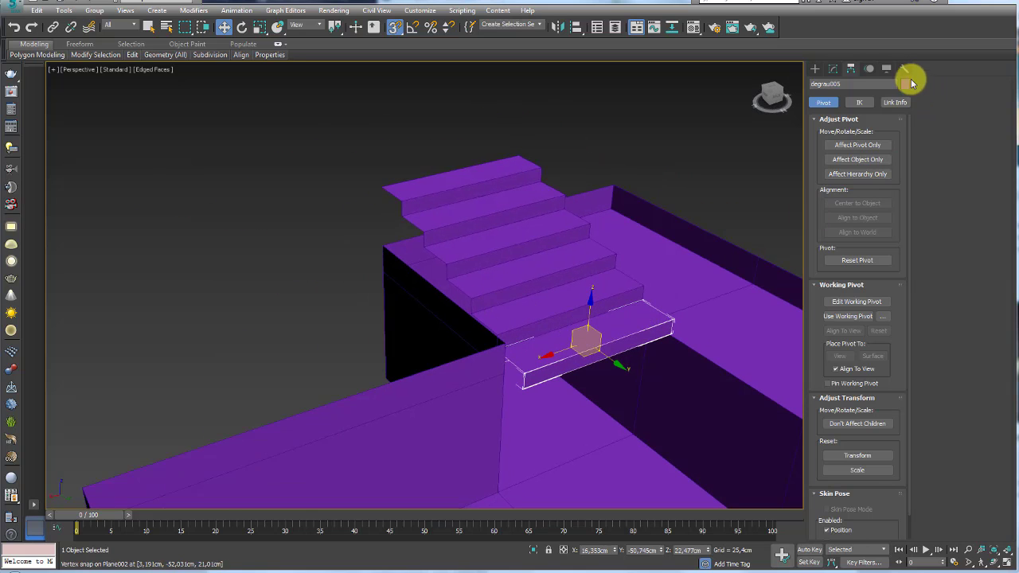
left_click(832, 69)
- Attach the five other step copies to degrau to form one stair object
left_click(934, 166)
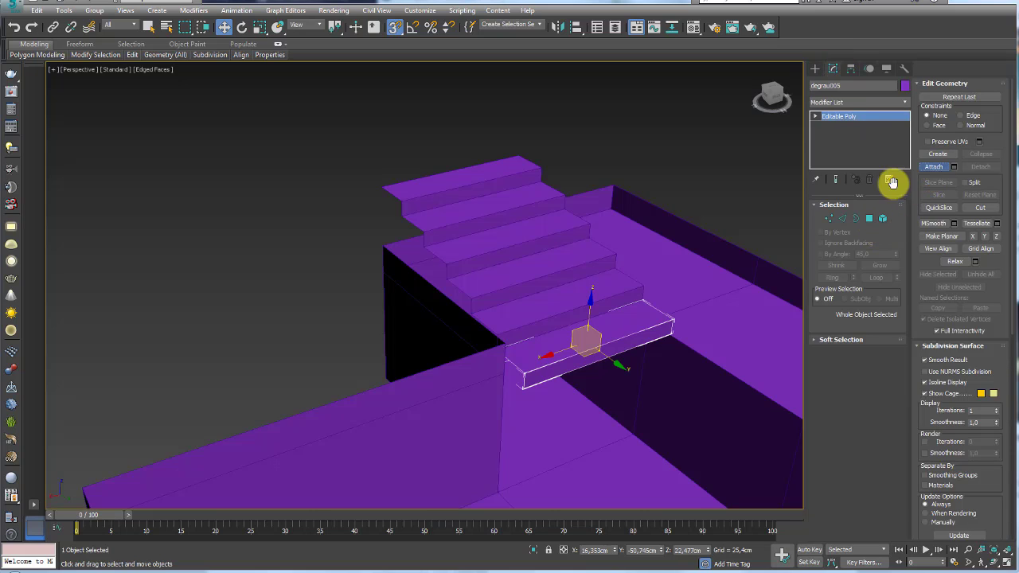
left_click(541, 302)
left_click(532, 274)
left_click(523, 249)
left_click(491, 208)
left_click(463, 187)
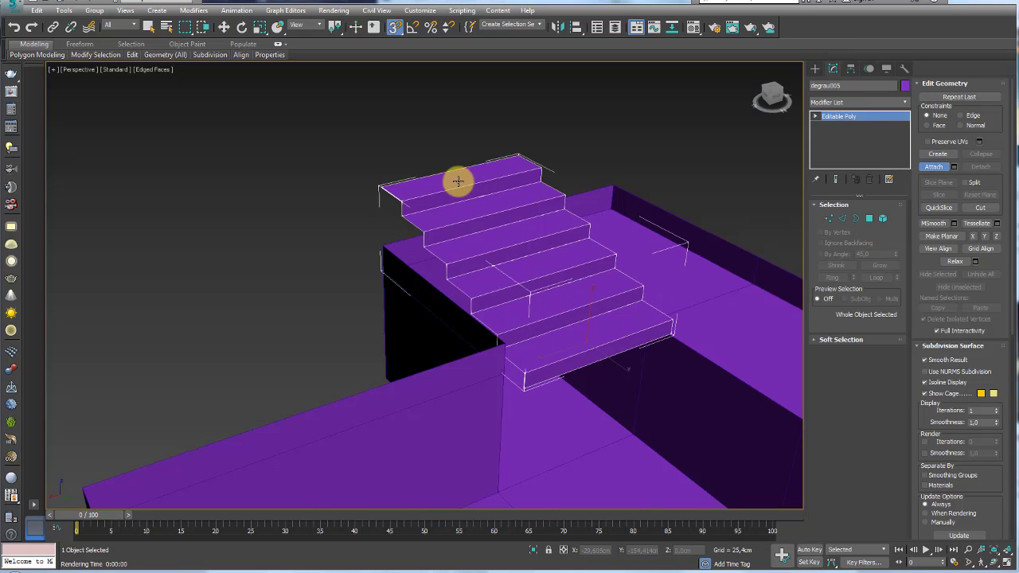
key("w")
- Lower the stairs into the gap and slide them snug against the pool wall
left_click(836, 223)
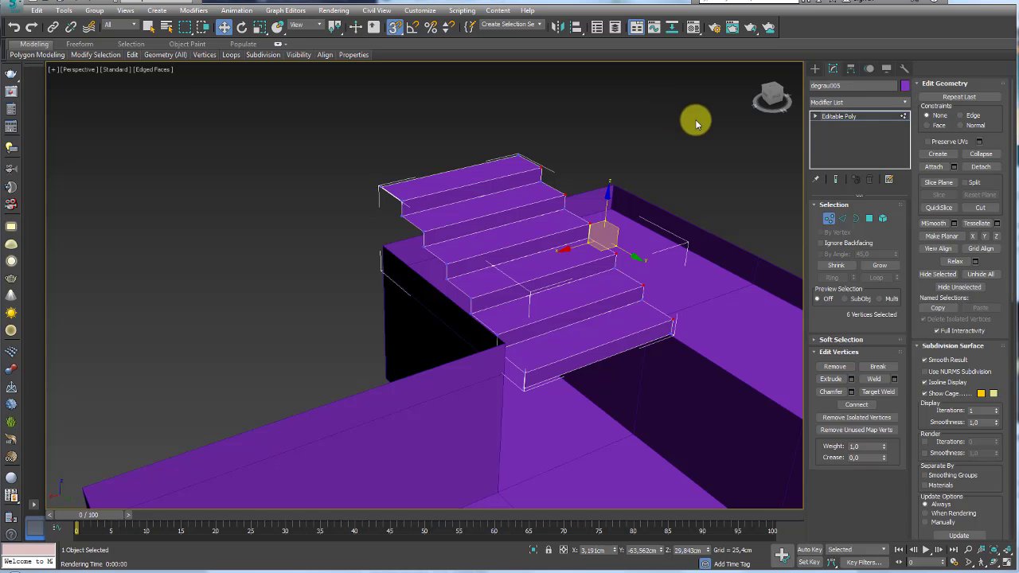
left_click_drag(693, 121, 297, 406)
mouse_move(638, 339)
middle_mouse_down("alt")
mouse_move(637, 353)
mouse_move(580, 382)
mouse_move(639, 330)
middle_mouse_up("alt")
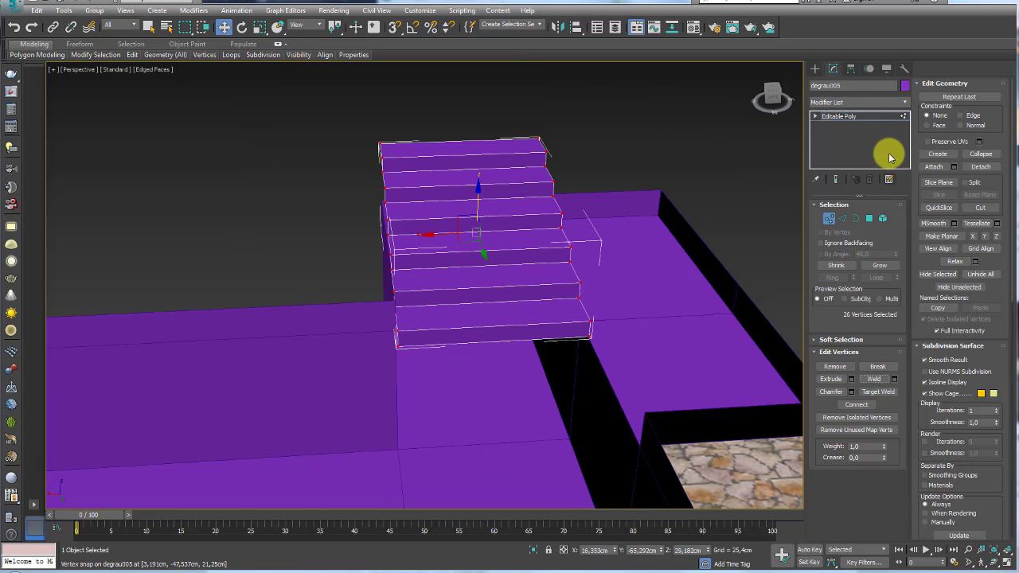
left_click(841, 116)
mouse_move(470, 202)
middle_mouse_down("alt")
mouse_move(526, 198)
mouse_move(546, 261)
middle_mouse_up("alt")
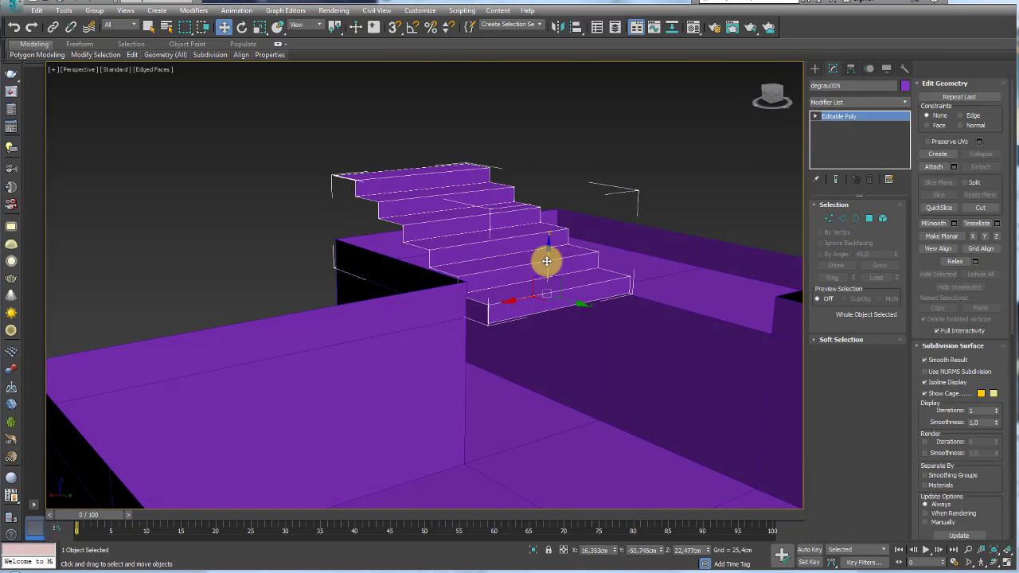
left_click_drag(548, 258, 543, 400)
mouse_move(544, 400)
middle_mouse_down("alt")
mouse_move(452, 473)
mouse_move(544, 480)
middle_mouse_up("alt")
scroll(532, 481, "up", 3)
scroll(498, 359, "up", 3)
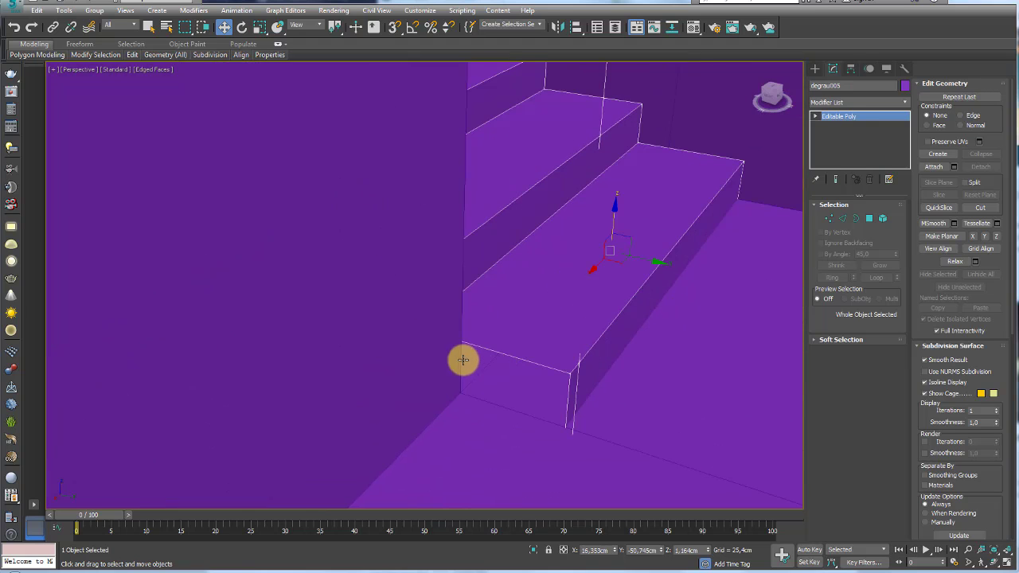
left_click_drag(655, 262, 568, 243)
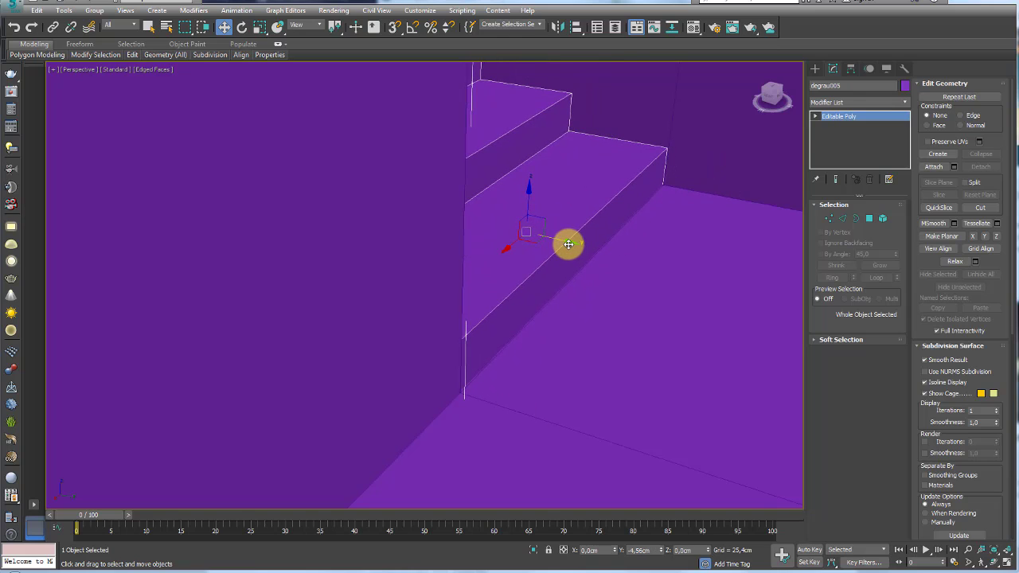
- Set the stairs' object colour to green
left_click(905, 85)
left_click(594, 222)
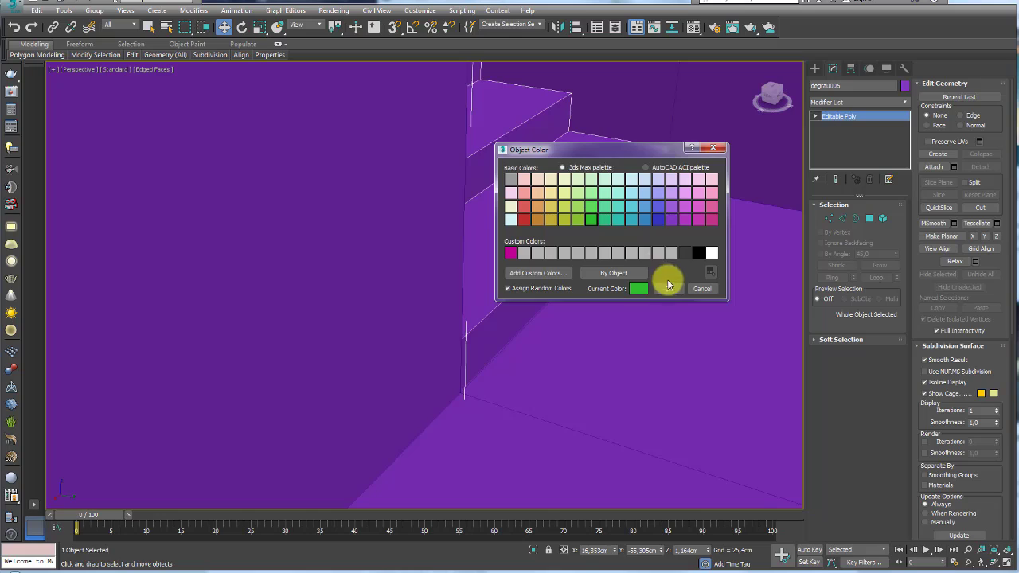
left_click(668, 288)
scroll(664, 271, "down", 3)
mouse_move(678, 321)
middle_mouse_down("alt")
mouse_move(596, 333)
mouse_move(673, 348)
mouse_move(437, 254)
middle_mouse_up("alt")
middle_click_drag(504, 242, 382, 239)
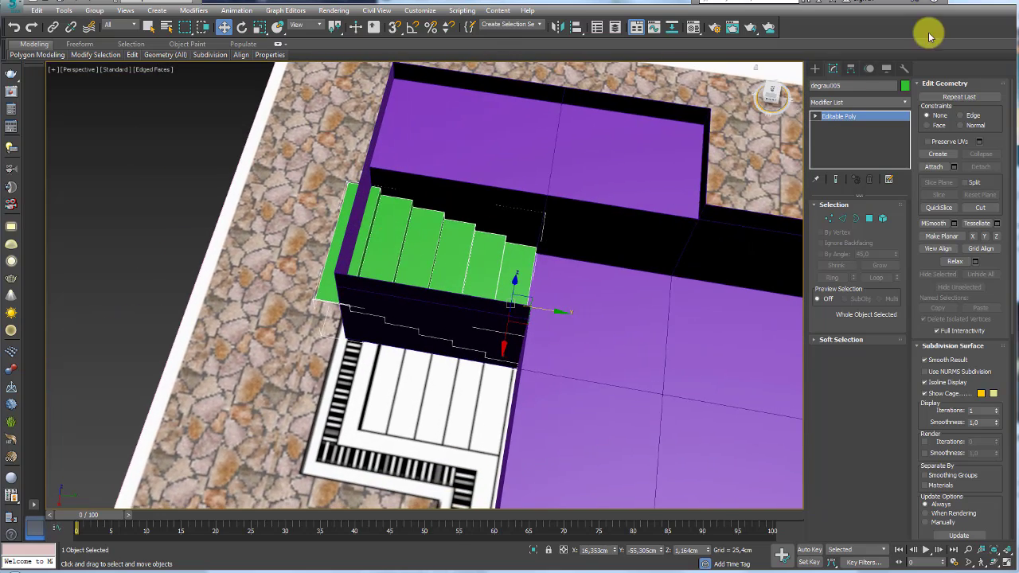
- Add an FFD 2x2x2 modifier to the stairs
left_click(903, 102)
scroll(907, 162, "down", 3)
scroll(907, 161, "down", 2)
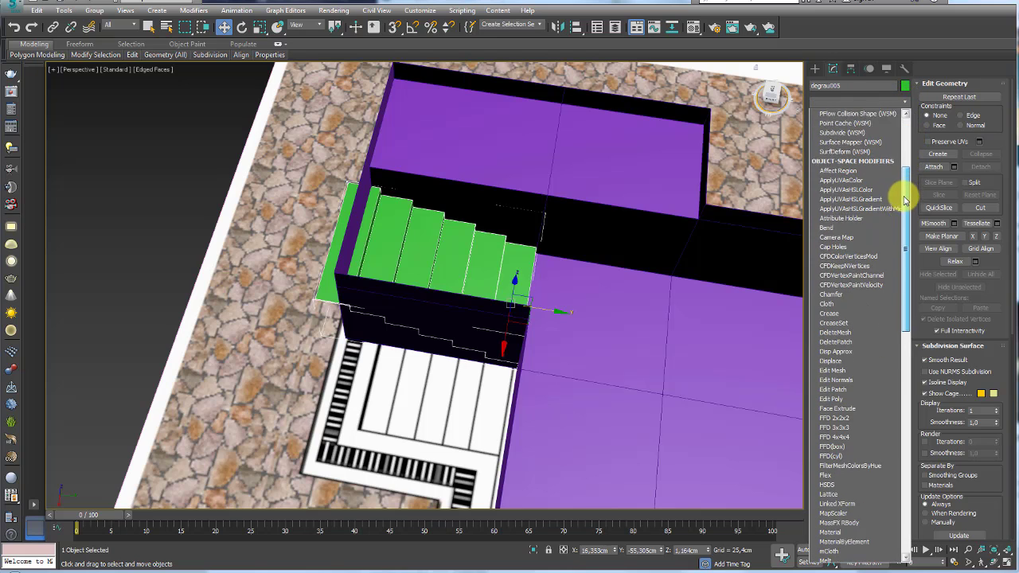
scroll(905, 202, "down", 2)
scroll(899, 262, "down", 1)
left_click(850, 371)
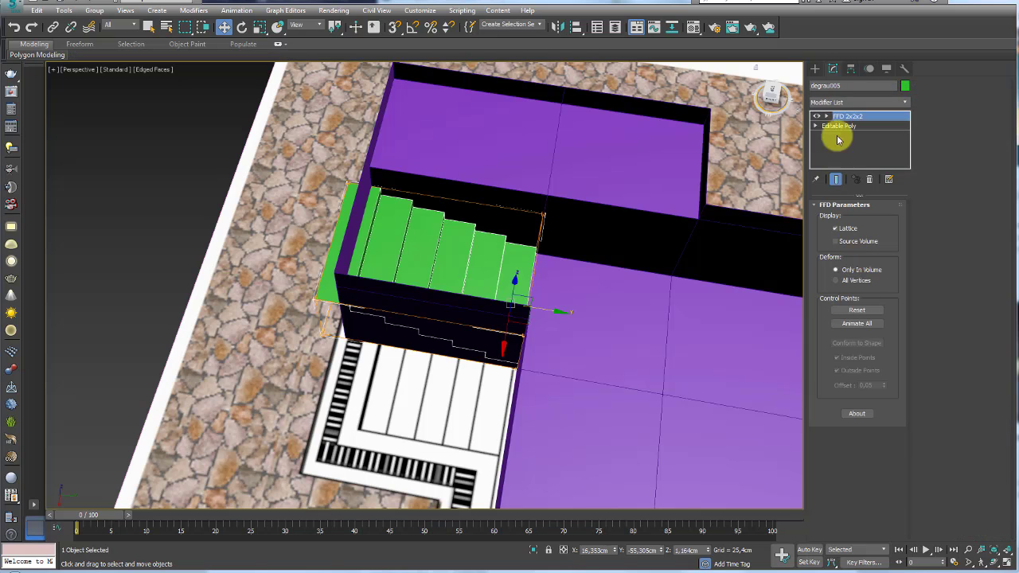
- Raise the FFD's top control points to stretch the stairs up to the pool rim
left_click(826, 116)
left_click(845, 126)
middle_click_drag(390, 187, 353, 269, "alt")
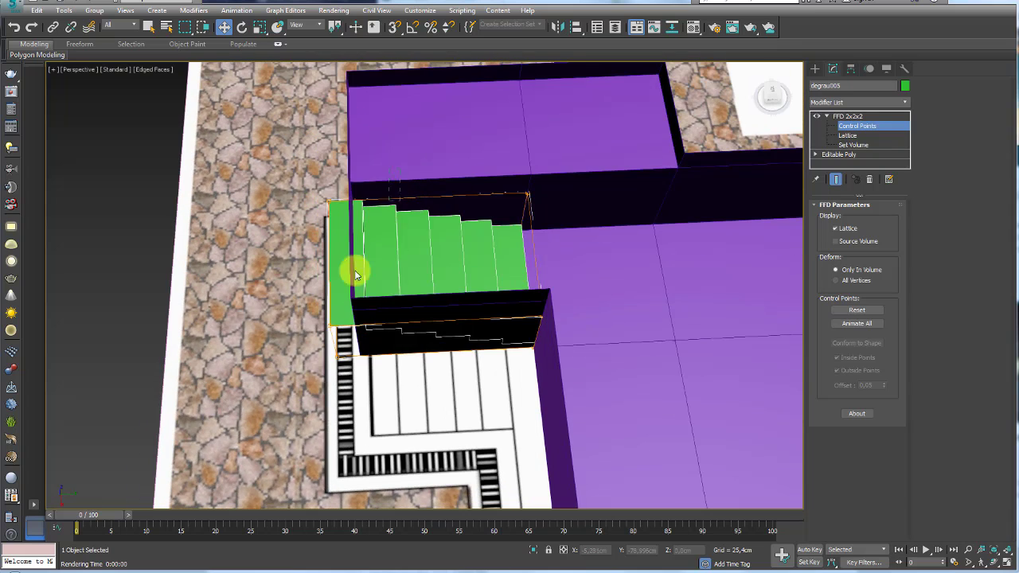
mouse_move(345, 337)
left_mouse_down()
mouse_move(371, 275)
mouse_move(395, 279)
left_mouse_up()
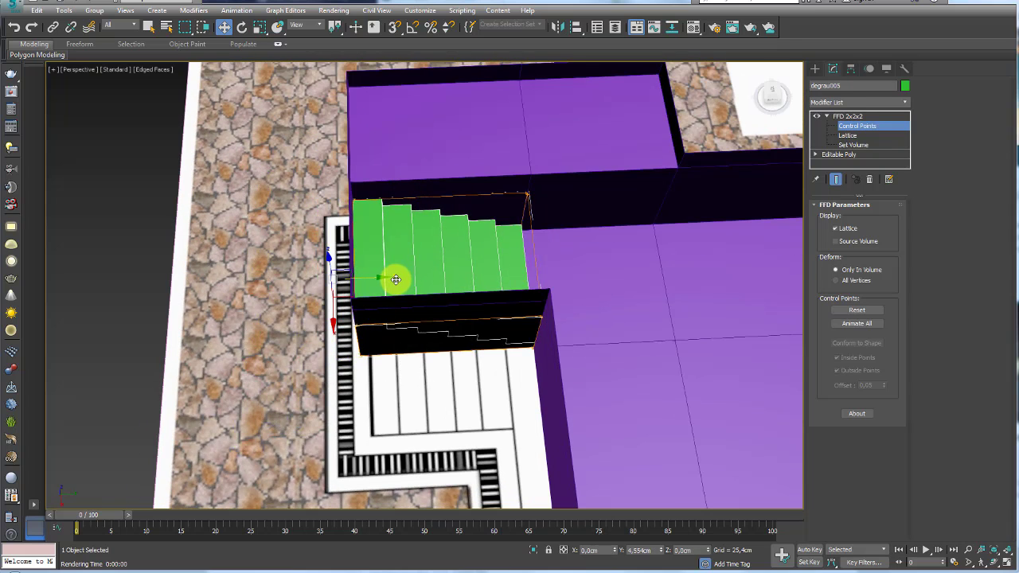
mouse_move(395, 279)
middle_mouse_down("alt")
mouse_move(369, 227)
mouse_move(312, 227)
mouse_move(339, 228)
middle_mouse_up("alt")
key("shift+z")
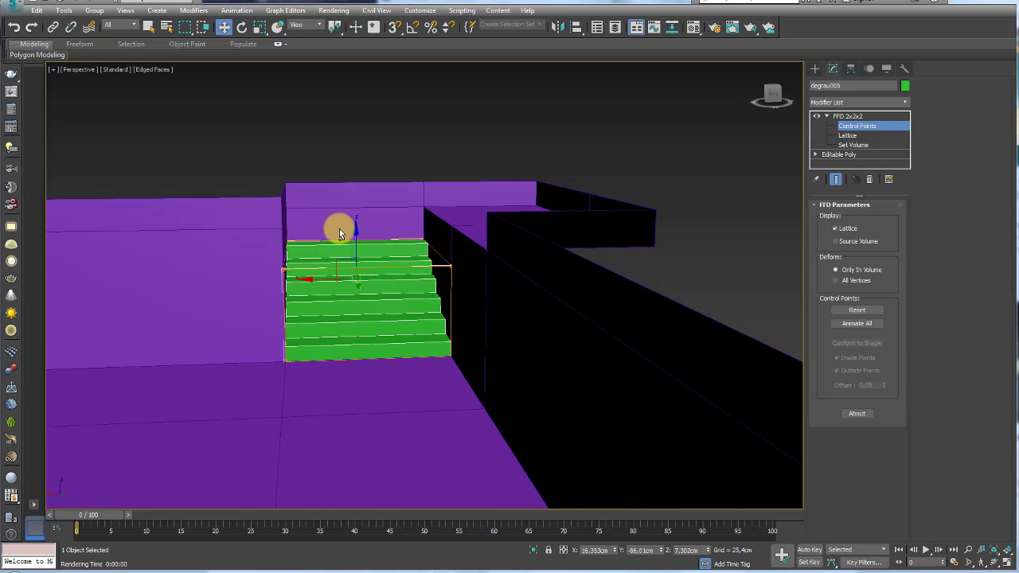
left_click_drag(362, 209, 367, 177)
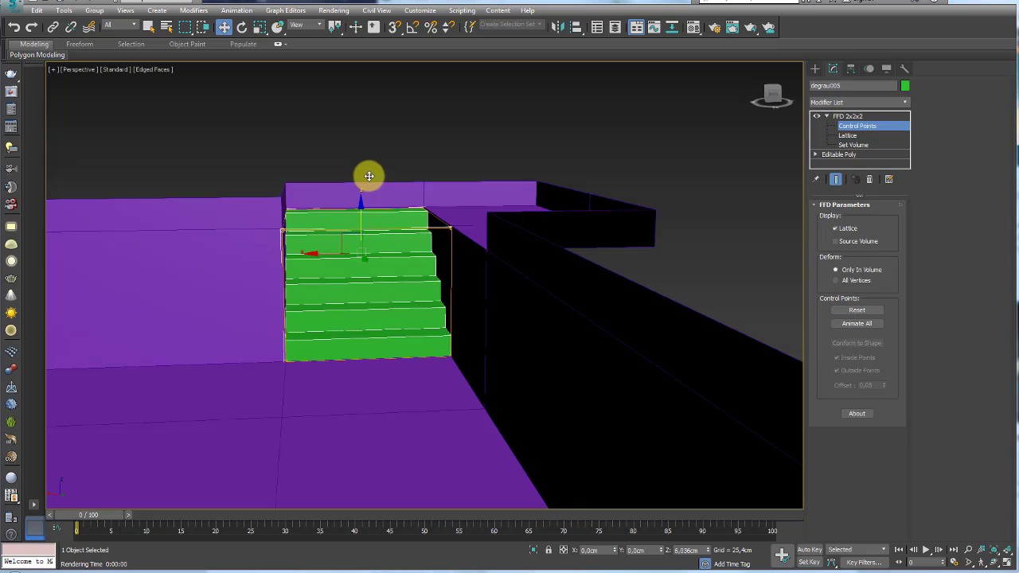
mouse_move(371, 173)
middle_mouse_down("alt")
mouse_move(460, 231)
mouse_move(496, 289)
mouse_move(484, 237)
middle_mouse_up("alt")
left_click(851, 118)
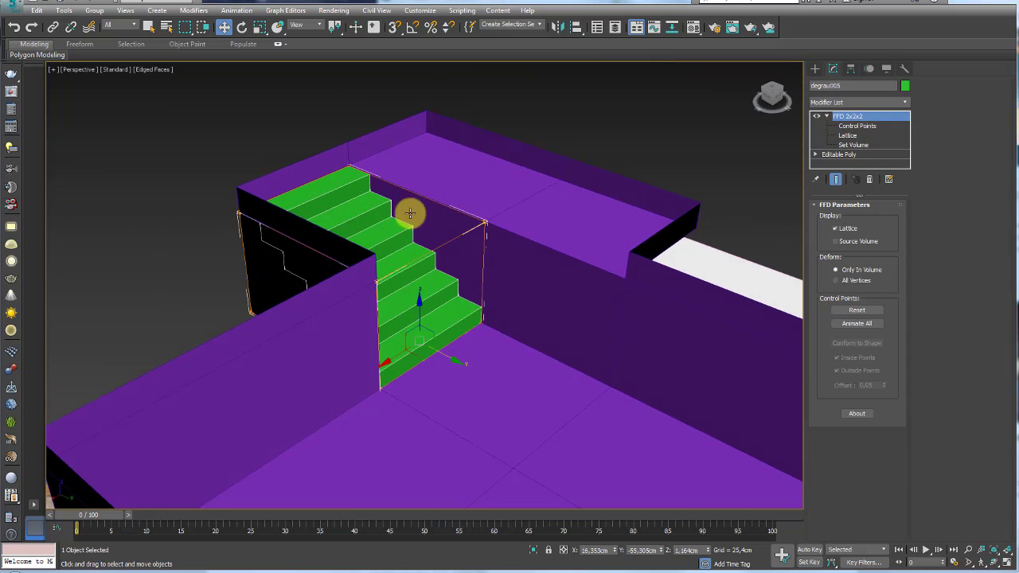
- Convert the stairs to Editable Poly and attach them to the purple pool
right_click(357, 204)
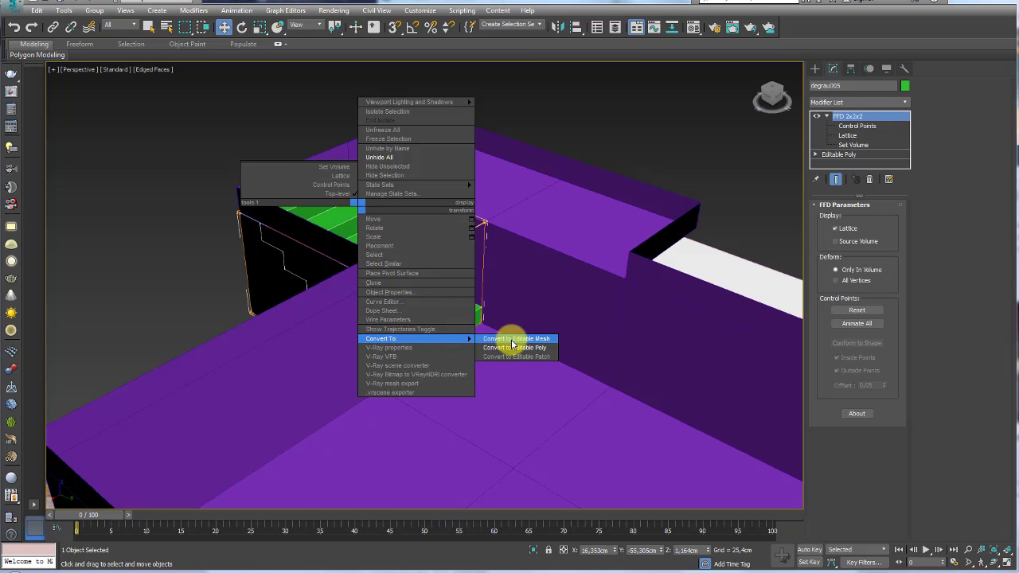
left_click(514, 347)
middle_click_drag(572, 323, 557, 307, "alt")
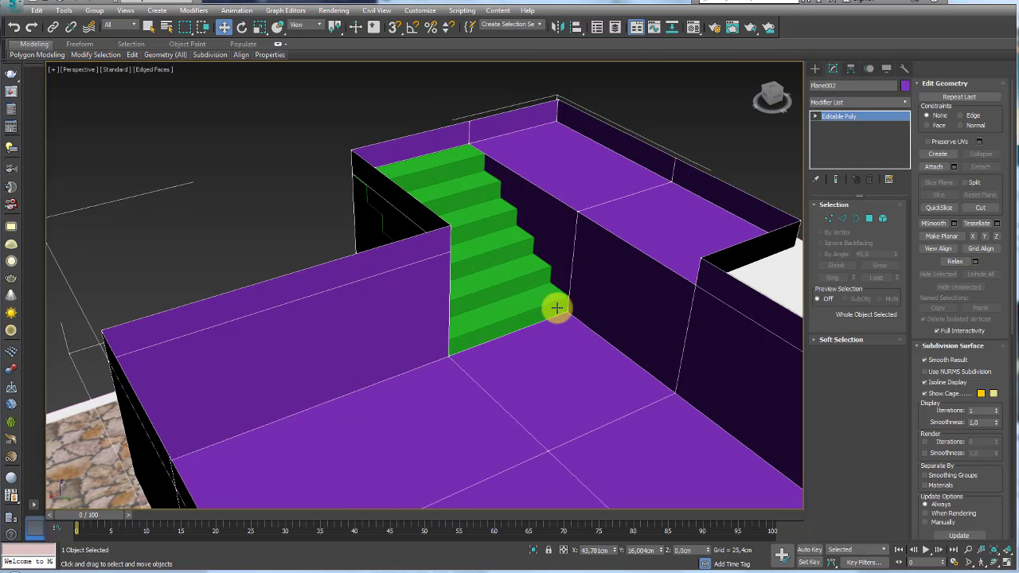
left_click(934, 165)
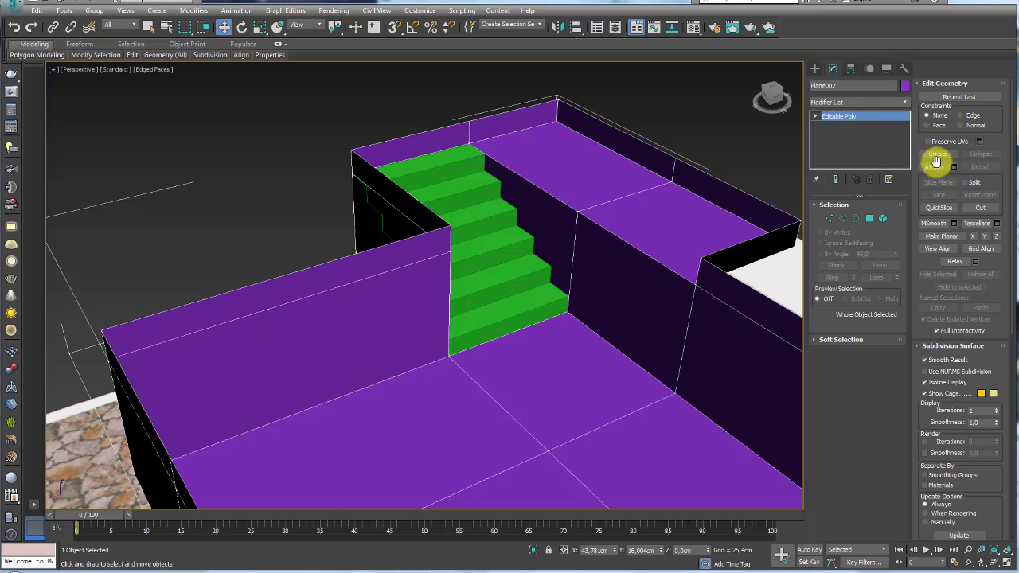
left_click(481, 194)
middle_click_drag(574, 220, 478, 234, "alt")
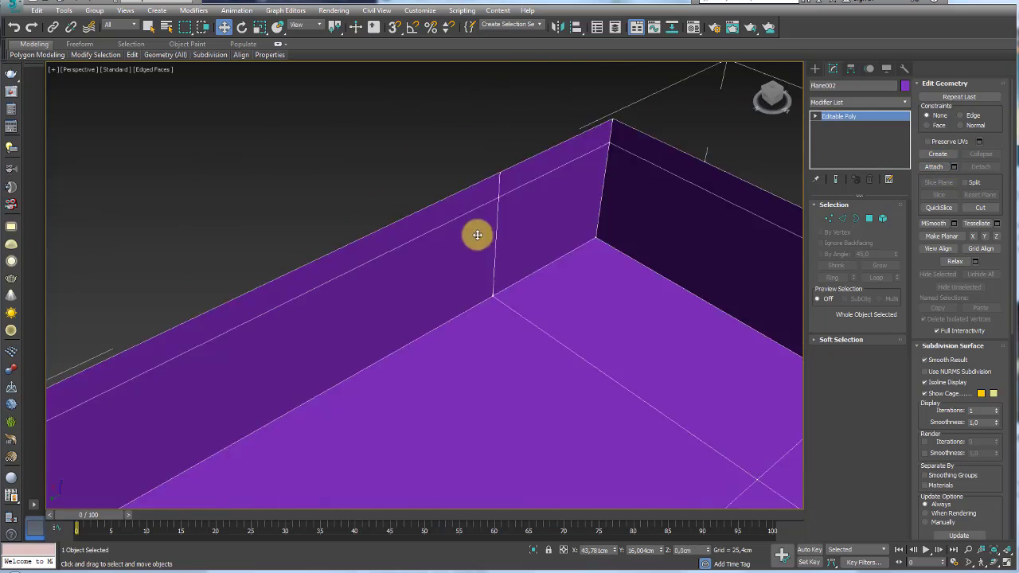
scroll(618, 276, "down", 5)
mouse_move(618, 275)
middle_mouse_down("alt")
mouse_move(552, 295)
mouse_move(540, 381)
mouse_move(398, 298)
mouse_move(375, 262)
middle_mouse_up("alt")
scroll(557, 246, "down", 3)
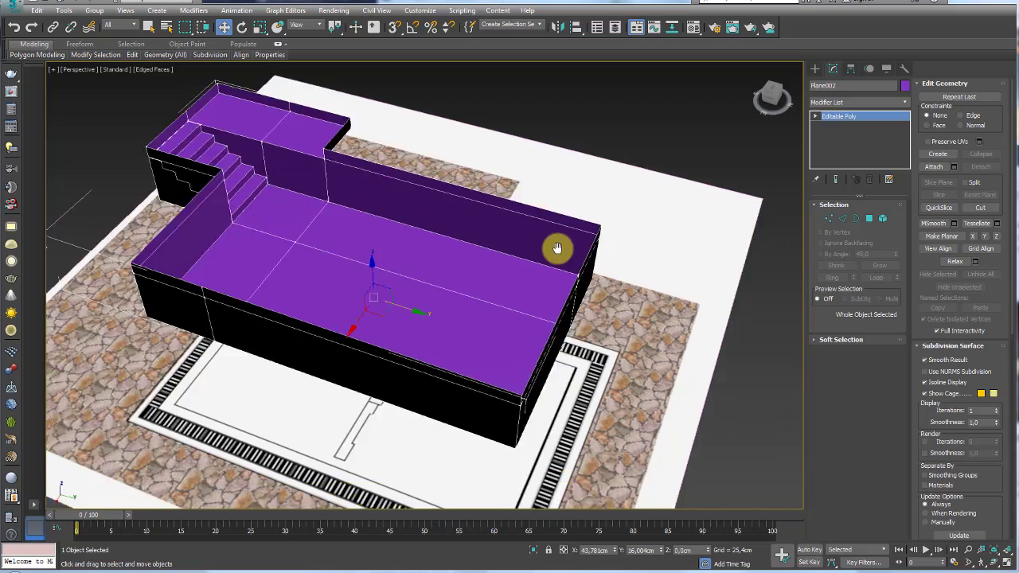
mouse_move(557, 246)
middle_mouse_down("alt")
mouse_move(504, 296)
mouse_move(553, 369)
mouse_move(550, 291)
mouse_move(602, 268)
mouse_move(507, 337)
mouse_move(520, 336)
middle_mouse_up("alt")
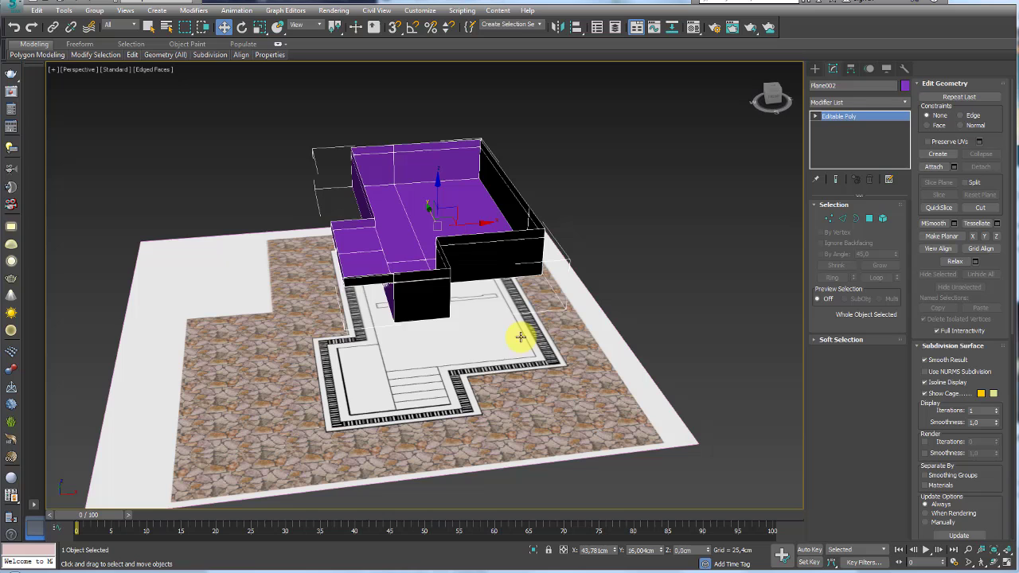
right_click(458, 254)
- Hide the pool object so only the textured plan remains visible
left_click(488, 224)
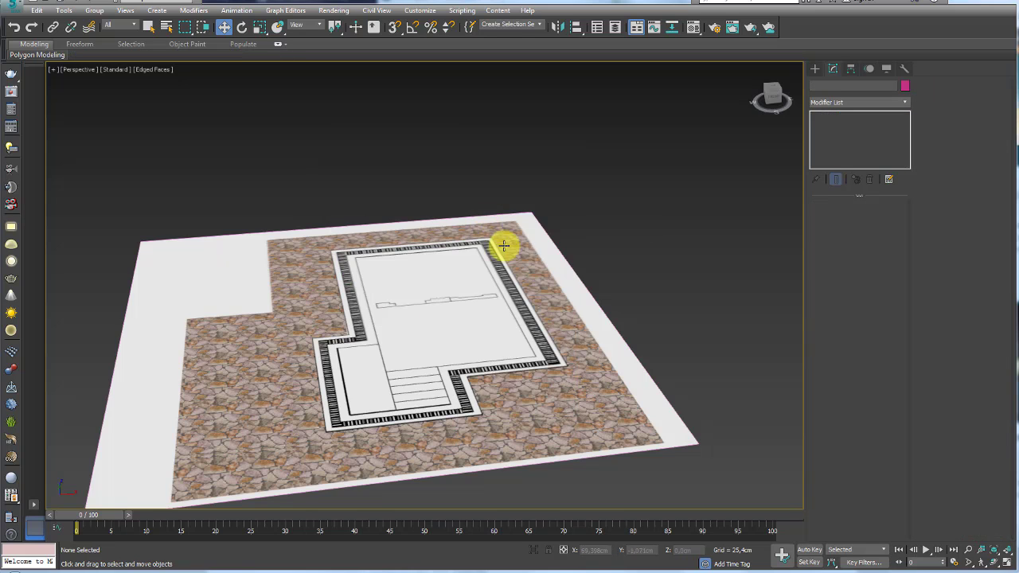
mouse_move(500, 238)
middle_mouse_down("alt")
mouse_move(489, 334)
mouse_move(416, 246)
middle_mouse_up("alt")
scroll(367, 264, "up", 5)
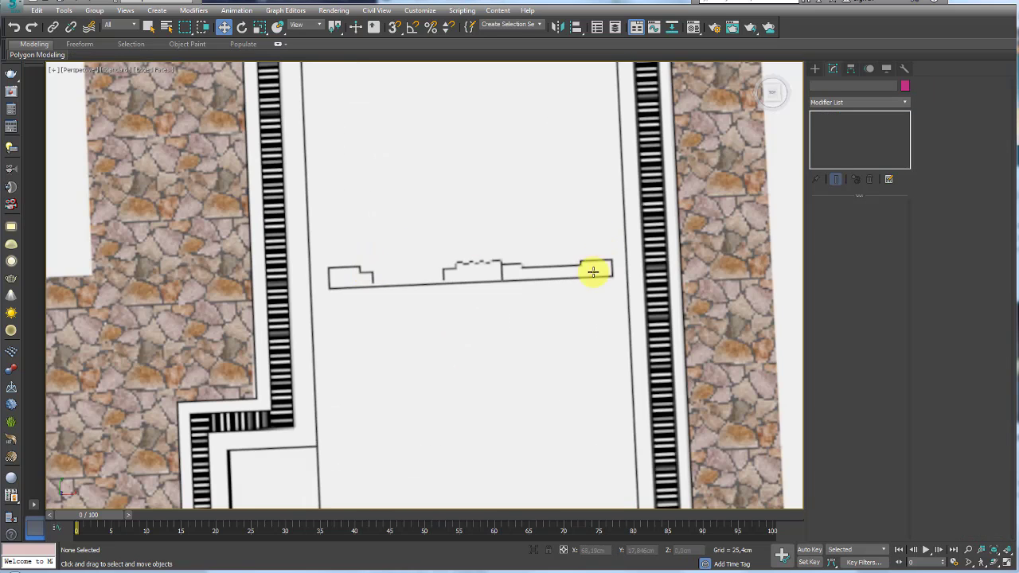
scroll(592, 310, "down", 3)
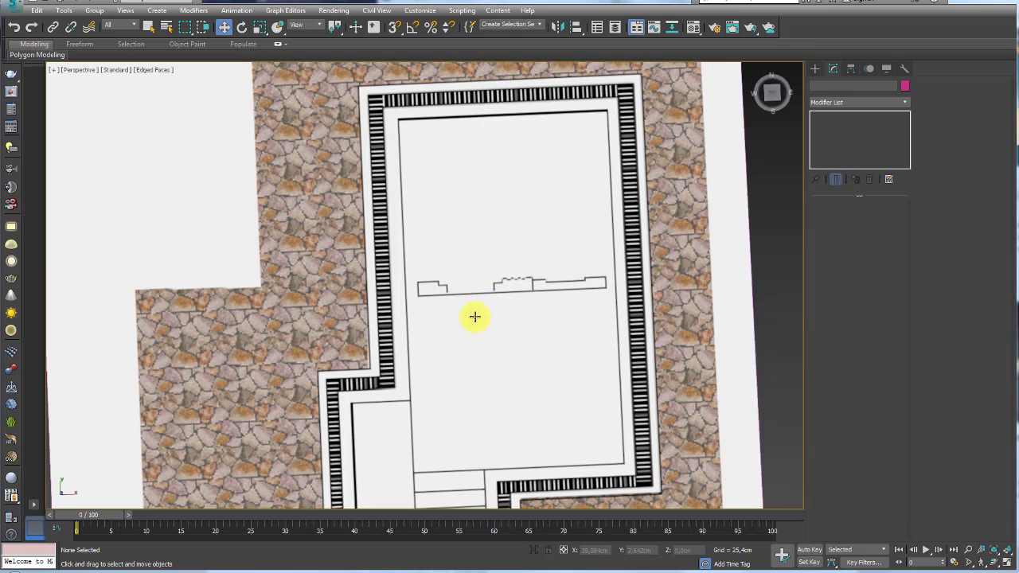
scroll(505, 443, "down", 3)
mouse_move(509, 379)
middle_mouse_down("alt")
mouse_move(465, 266)
mouse_move(485, 308)
middle_mouse_up("alt")
- Switch to Top view, frame the step profile, and set viewport shading to High Quality
key("t")
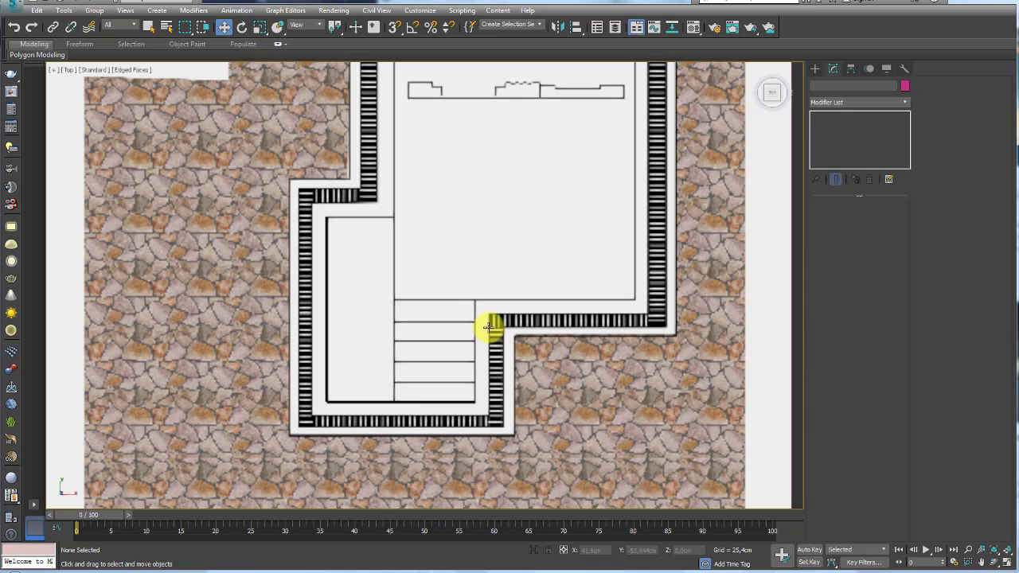
scroll(496, 246, "up", 3)
middle_click_drag(496, 246, 496, 280)
scroll(695, 146, "up", 2)
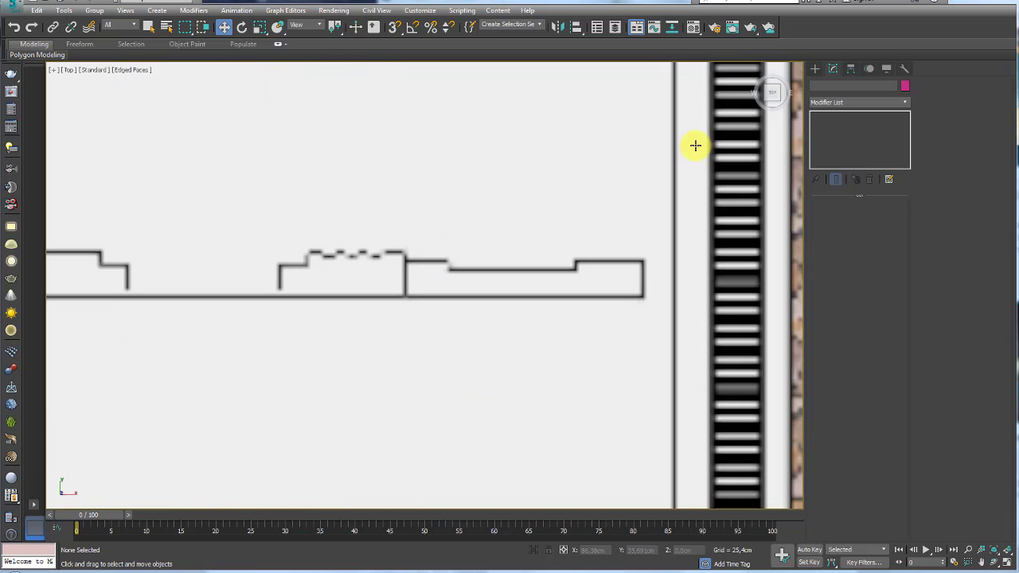
middle_click_drag(467, 222, 495, 218)
left_click(92, 71)
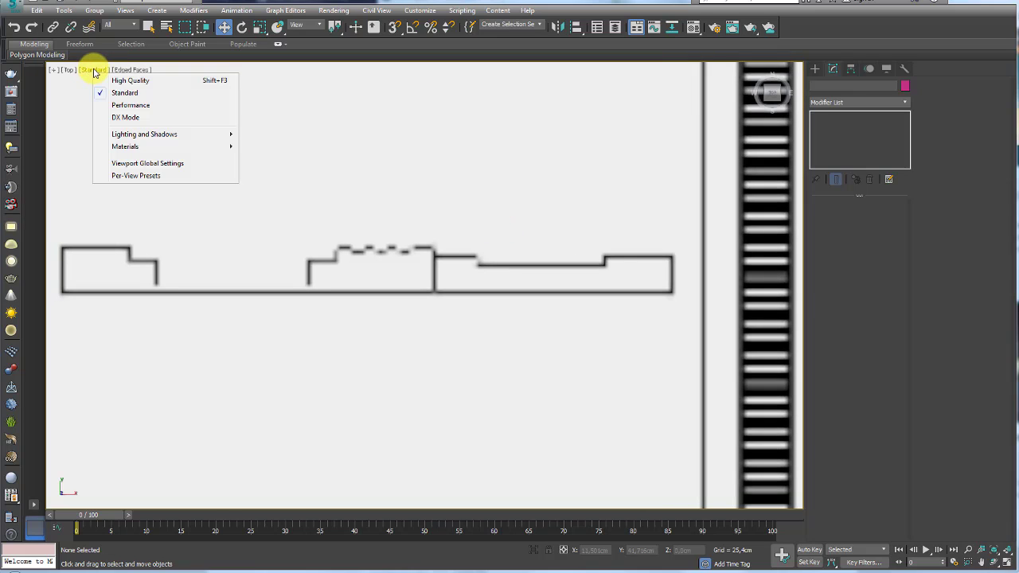
left_click(133, 82)
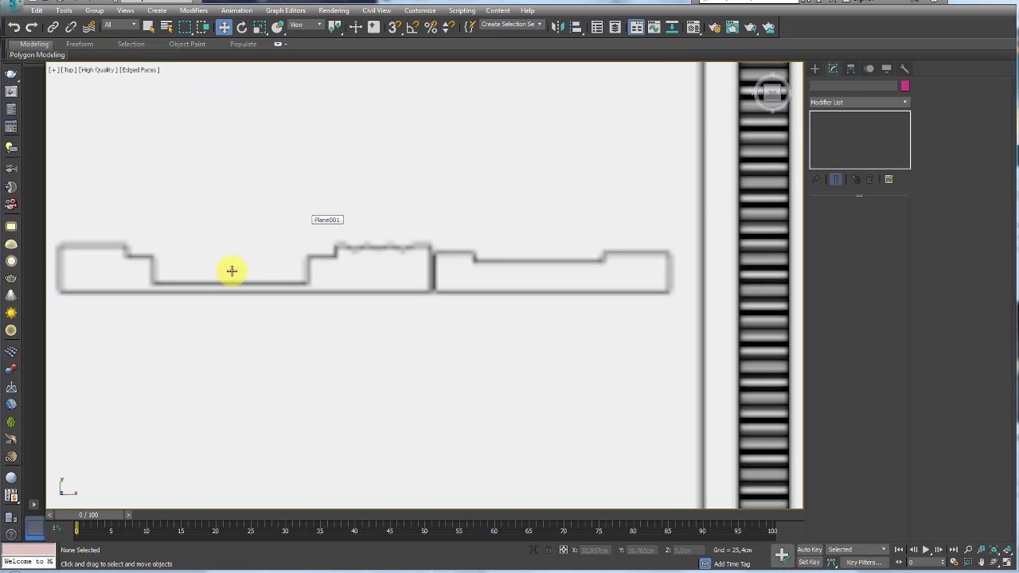
middle_click_drag(522, 281, 596, 271)
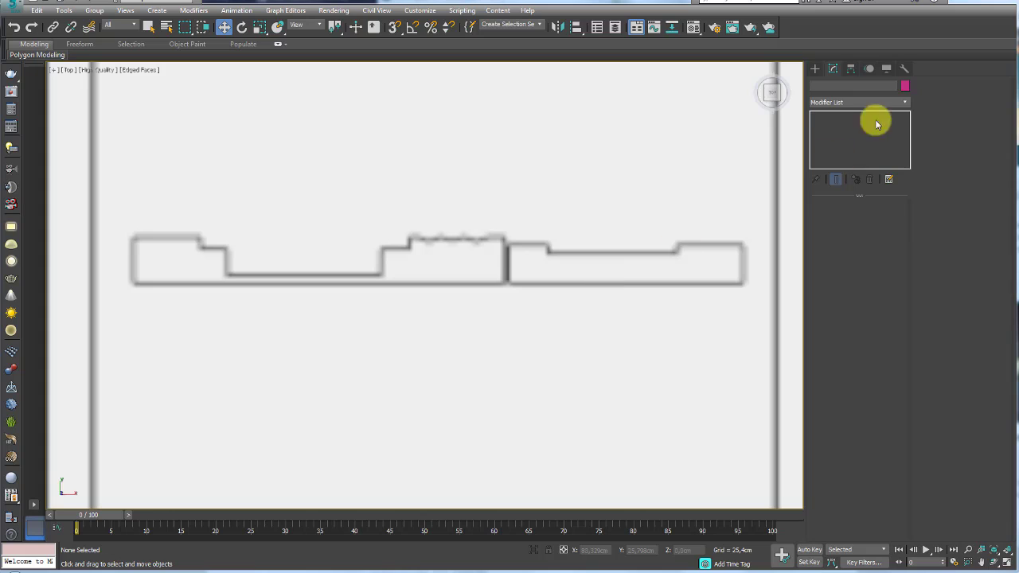
- Choose the Line spline tool and frame the stepped profile on the reference image
left_click(815, 68)
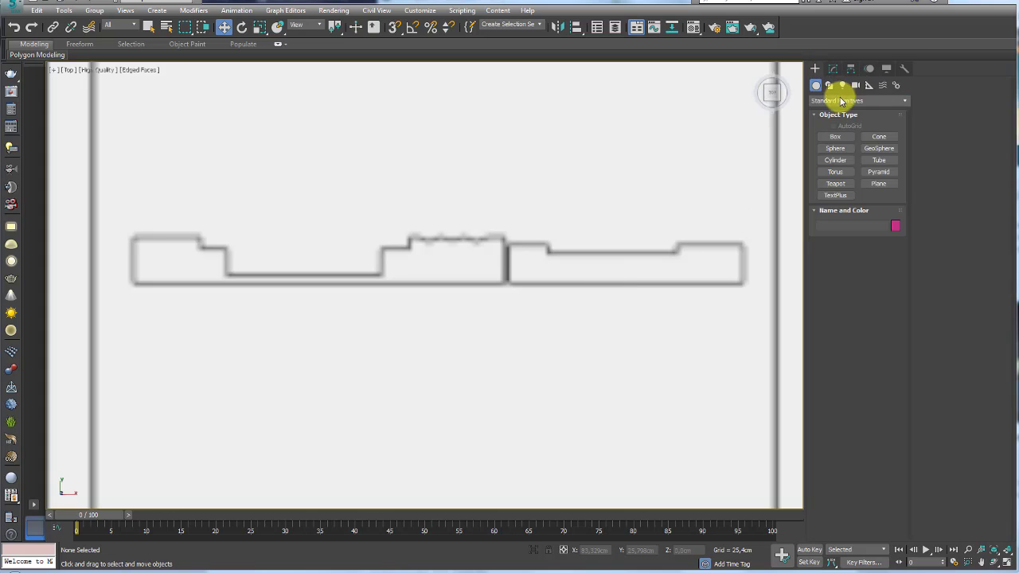
left_click(829, 84)
left_click(835, 145)
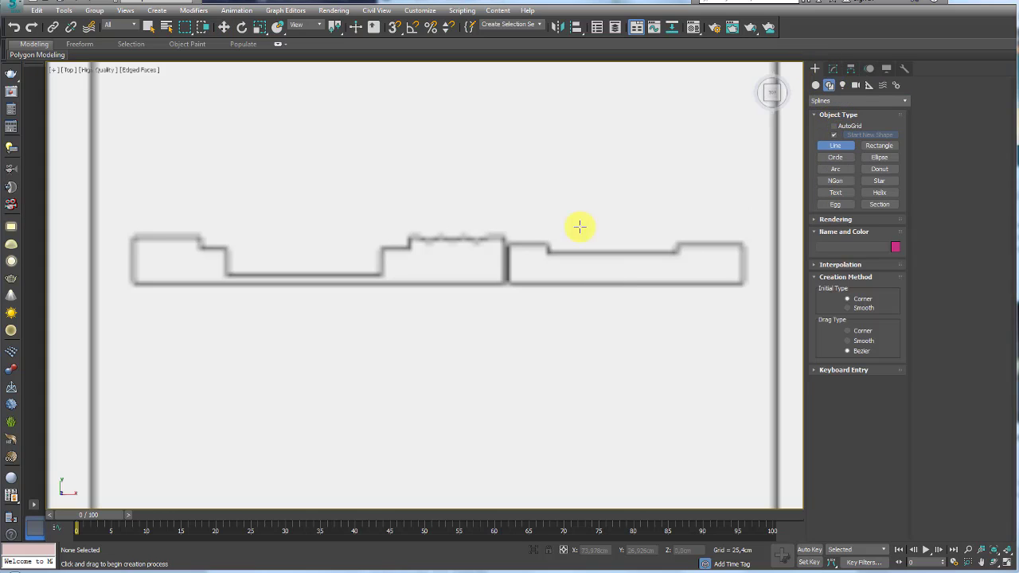
middle_click_drag(382, 238, 477, 237)
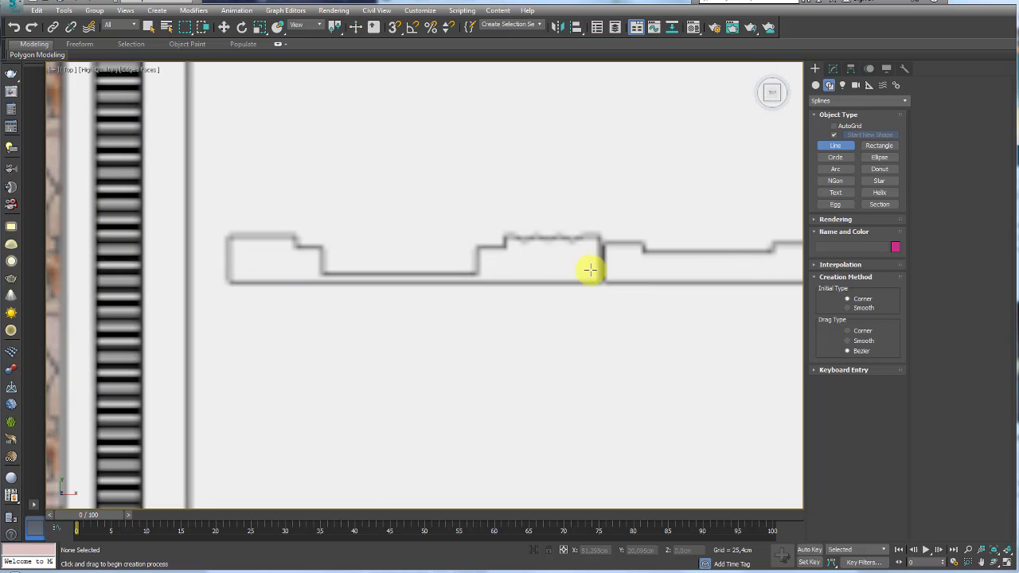
scroll(433, 224, "down", 3)
middle_click_drag(417, 244, 284, 244)
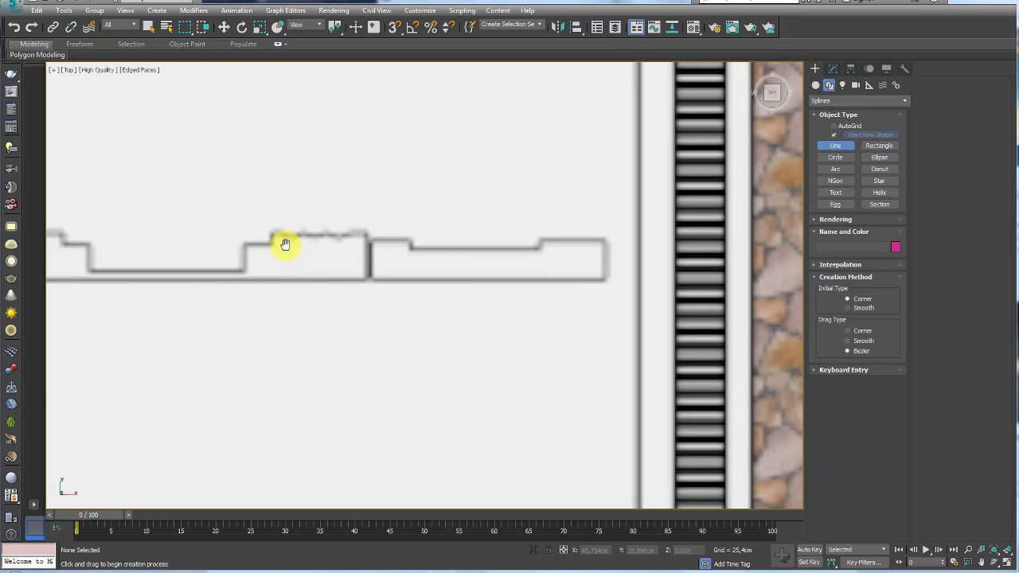
scroll(363, 234, "up", 3)
scroll(474, 259, "up", 3)
scroll(474, 259, "down", 3)
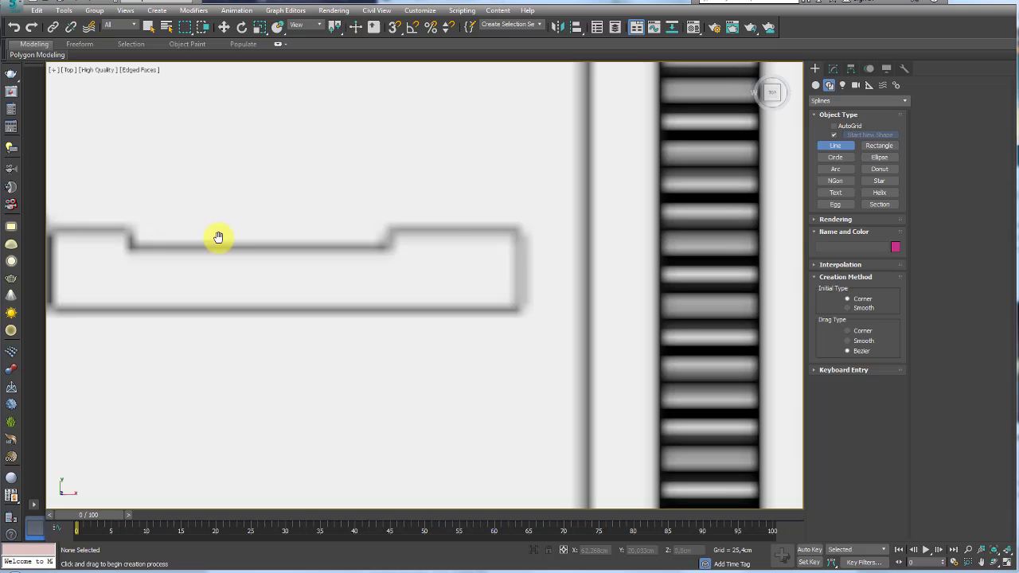
- Place vertices at each profile corner, starting top-right and following every step
left_click(514, 228)
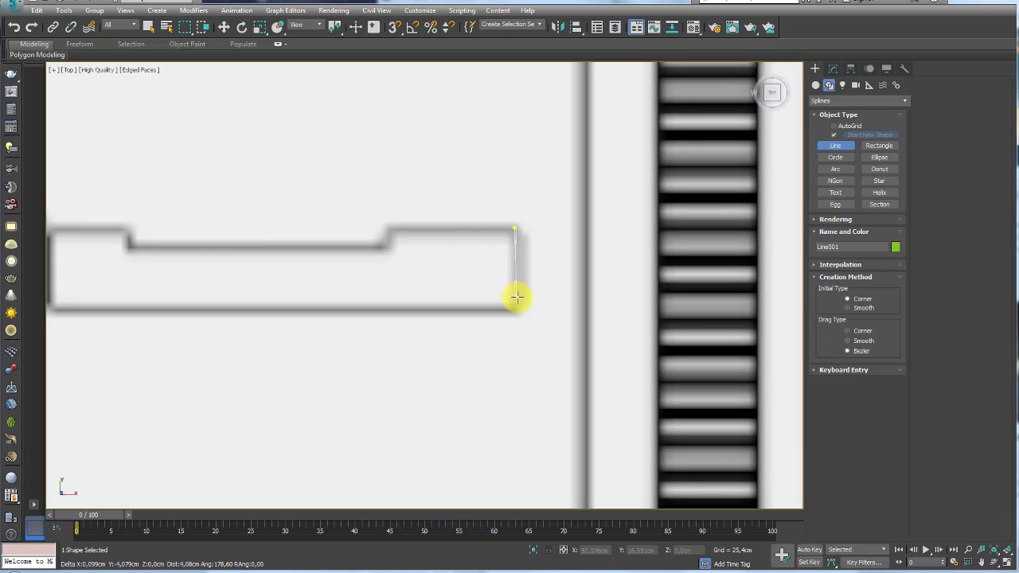
key("F3")
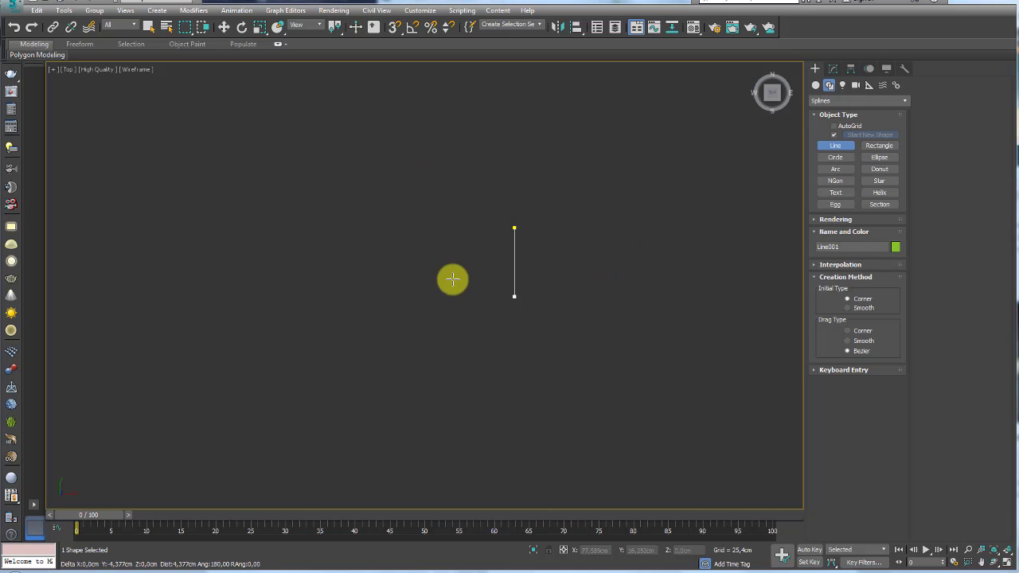
key("F3")
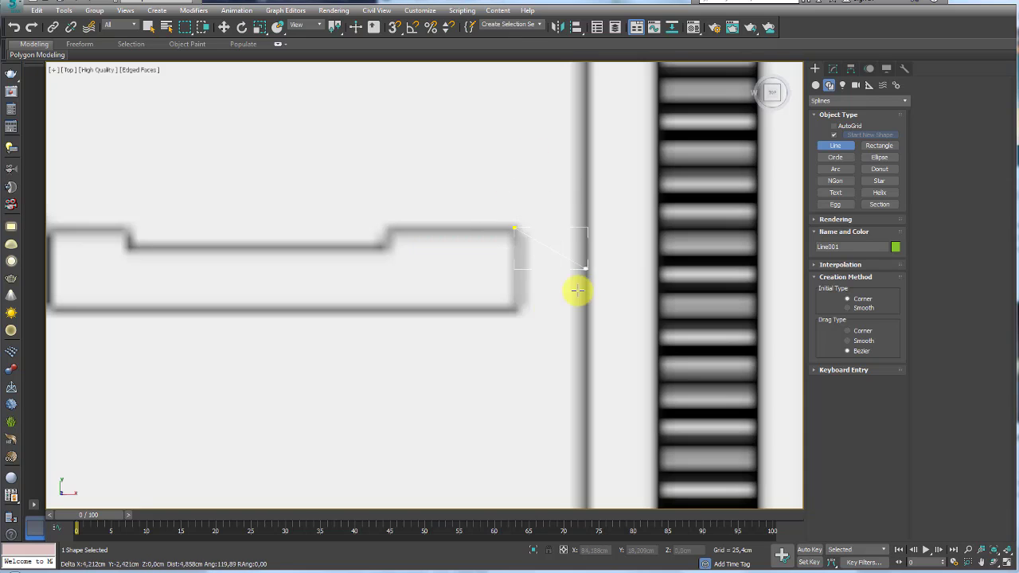
left_click(514, 309)
mouse_move(514, 309)
middle_mouse_down()
mouse_move(371, 278)
mouse_move(295, 278)
middle_mouse_up()
scroll(398, 278, "down", 2)
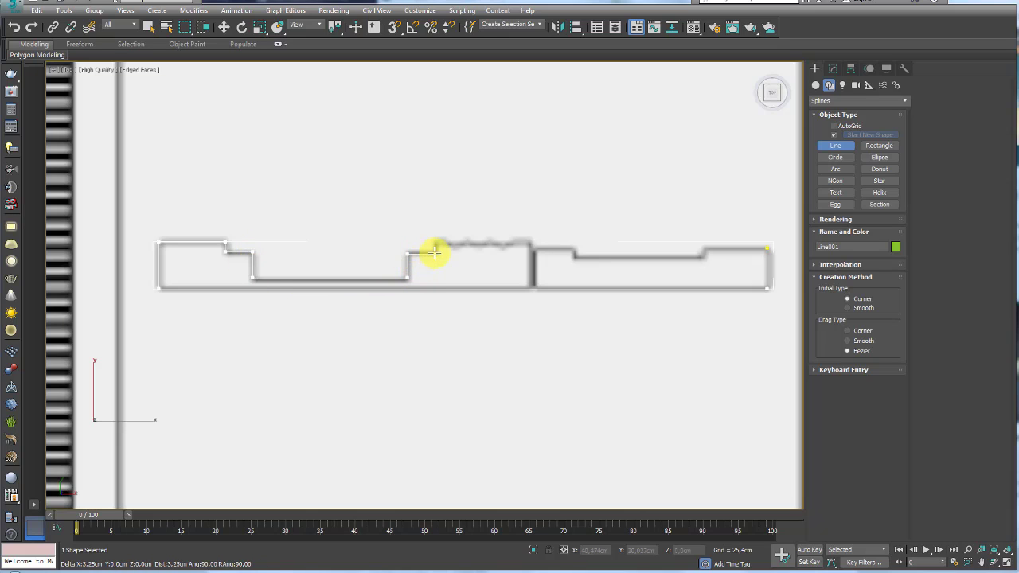
scroll(437, 243, "up", 3)
scroll(446, 243, "up", 1)
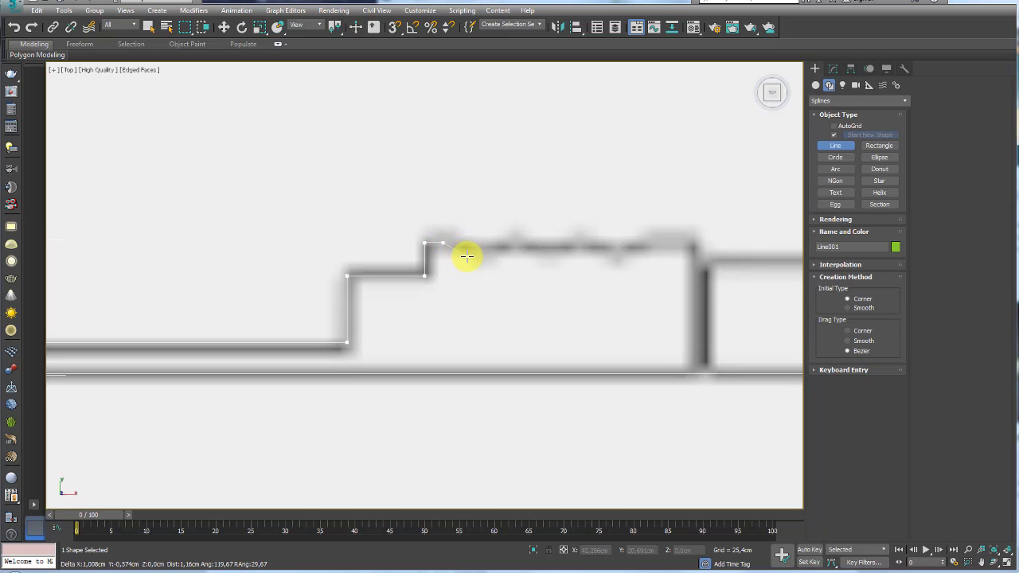
left_click(693, 243)
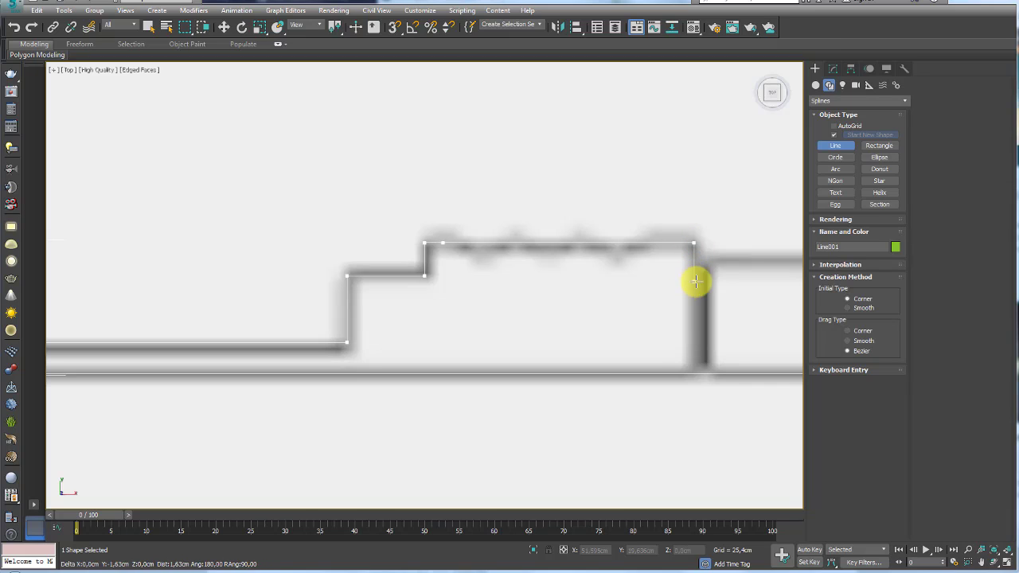
left_click(712, 258)
scroll(732, 250, "down", 3)
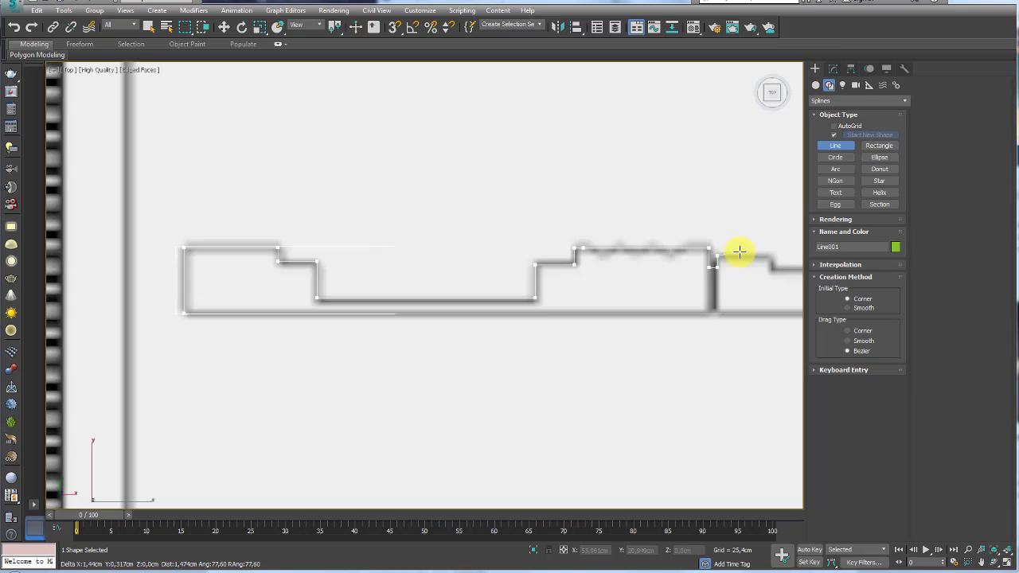
middle_click_drag(739, 246, 398, 245)
scroll(436, 248, "up", 2)
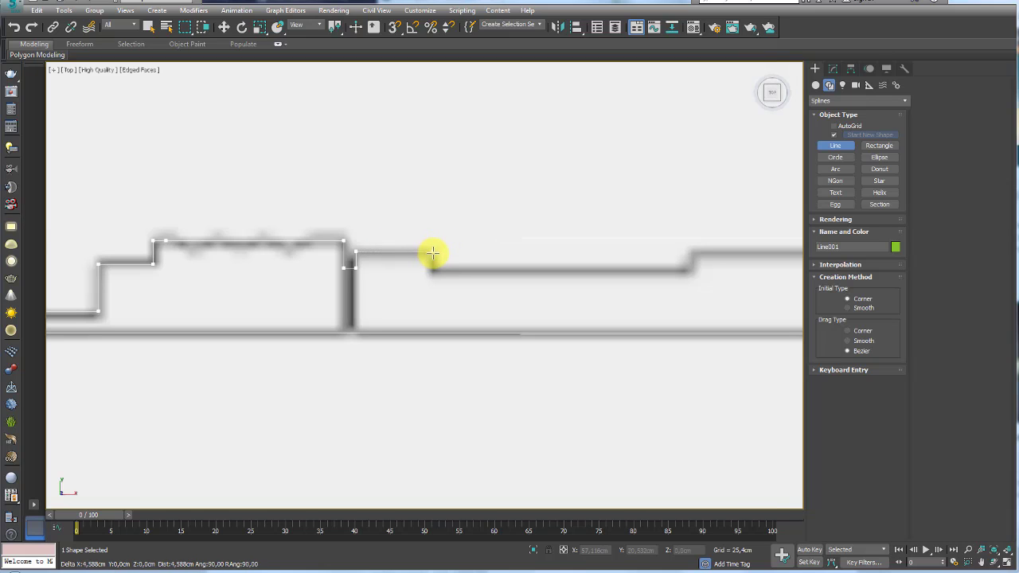
left_click(433, 268)
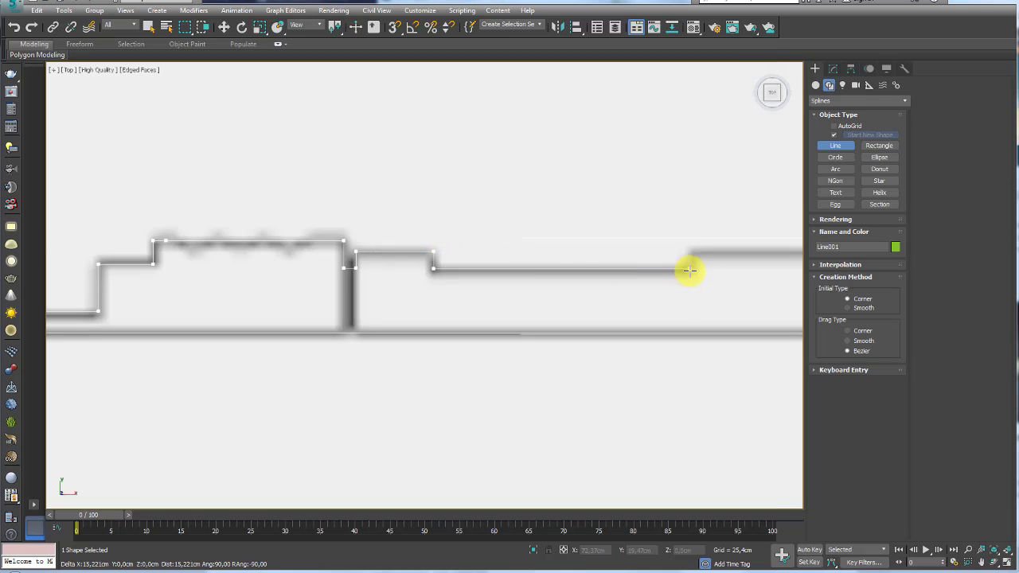
- Click back on the start vertex and confirm Close spline to finish Line001
middle_click_drag(706, 256, 371, 252)
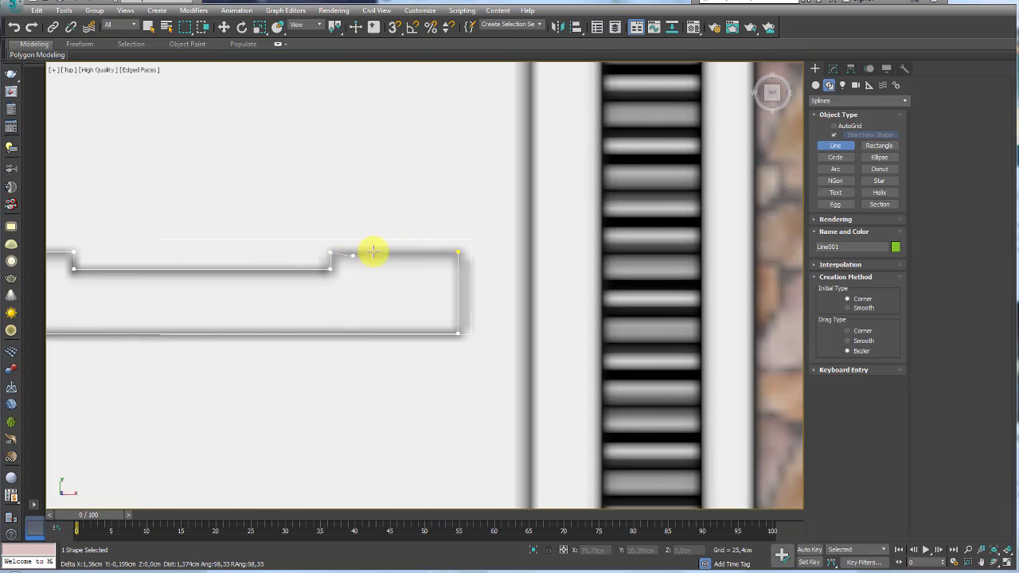
left_click(456, 252)
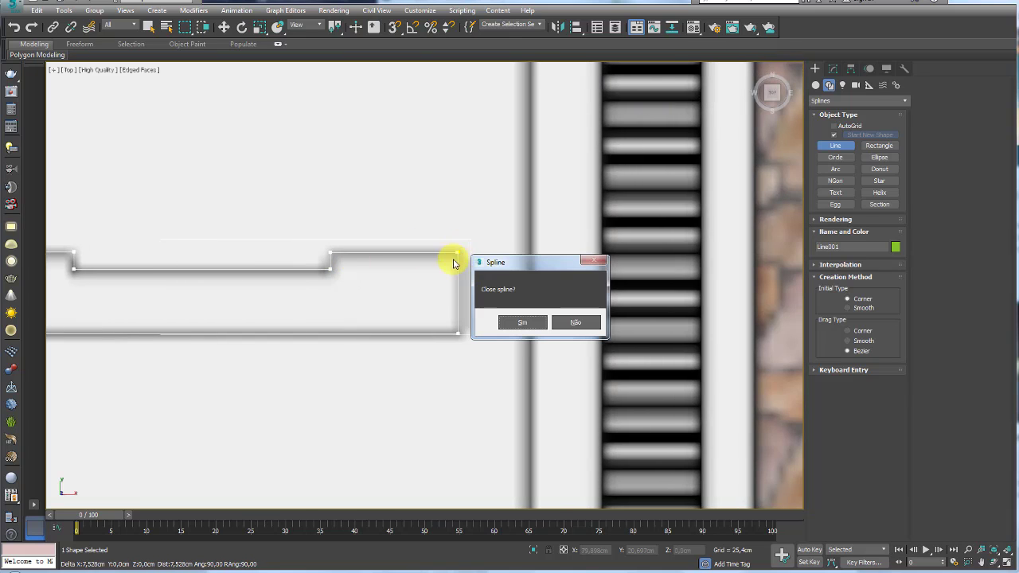
left_click_drag(517, 262, 455, 170)
left_click(462, 232)
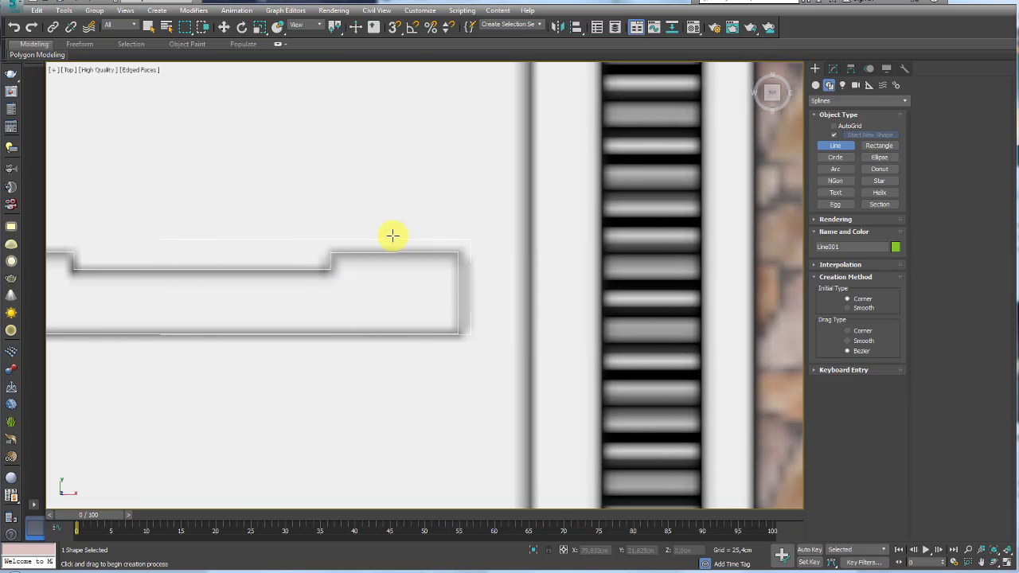
middle_click_drag(390, 234, 541, 214)
scroll(377, 200, "down", 3)
scroll(378, 230, "up", 4)
scroll(378, 229, "up", 2)
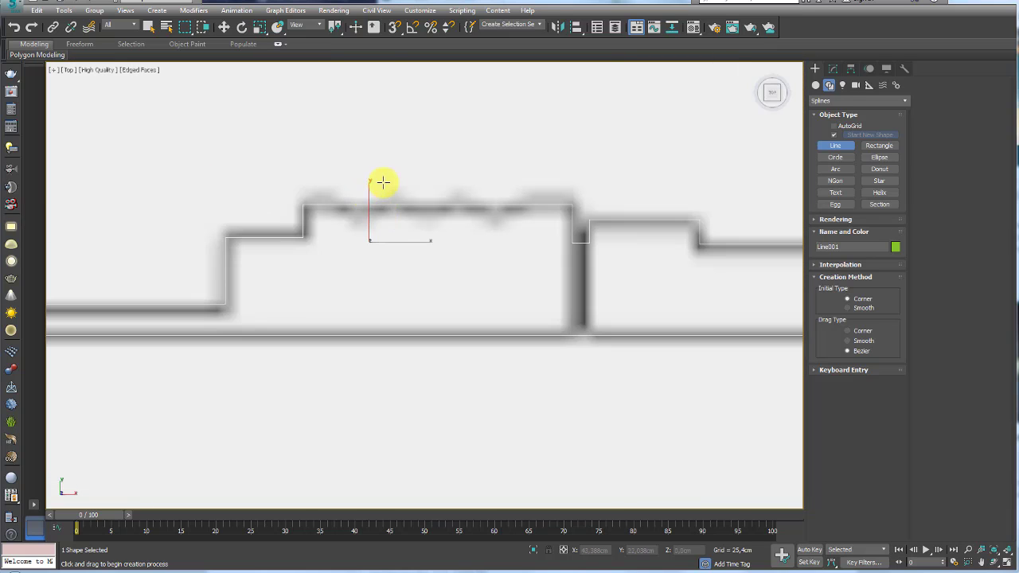
left_click(833, 70)
- At Segment level, select Line001's top segment and apply Divide with a count of 8
left_click(857, 235)
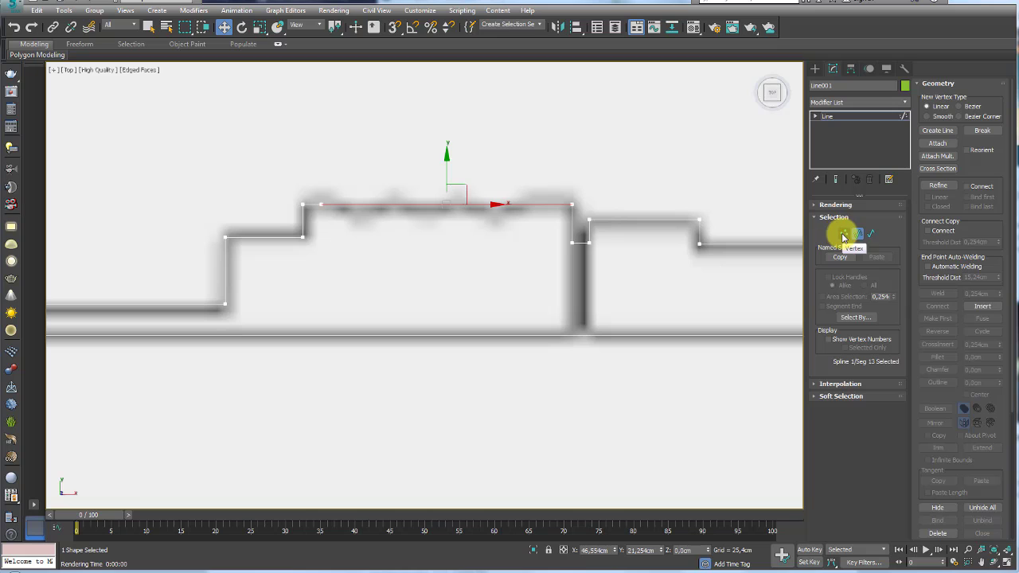
scroll(958, 338, "down", 5)
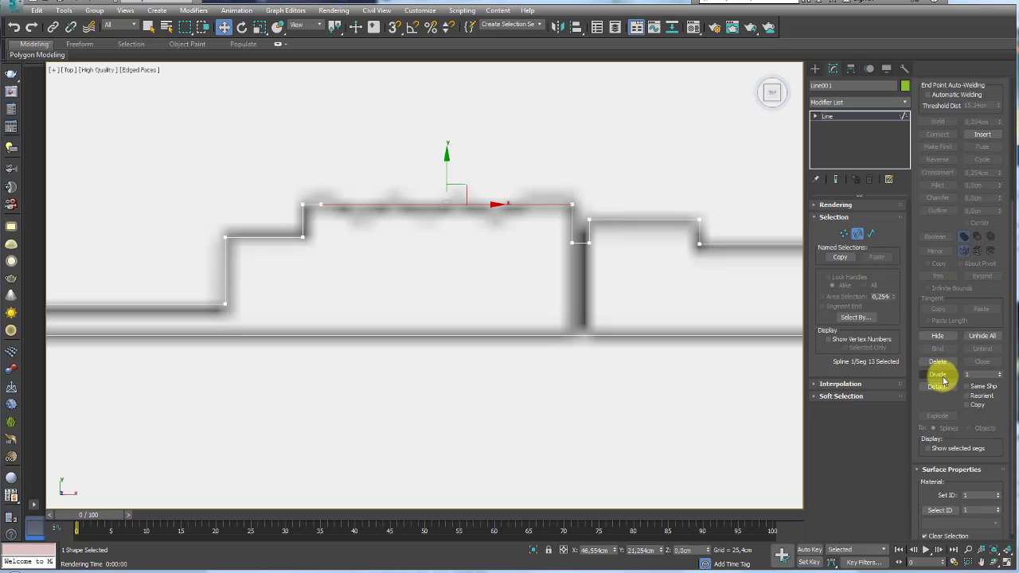
left_click(843, 233)
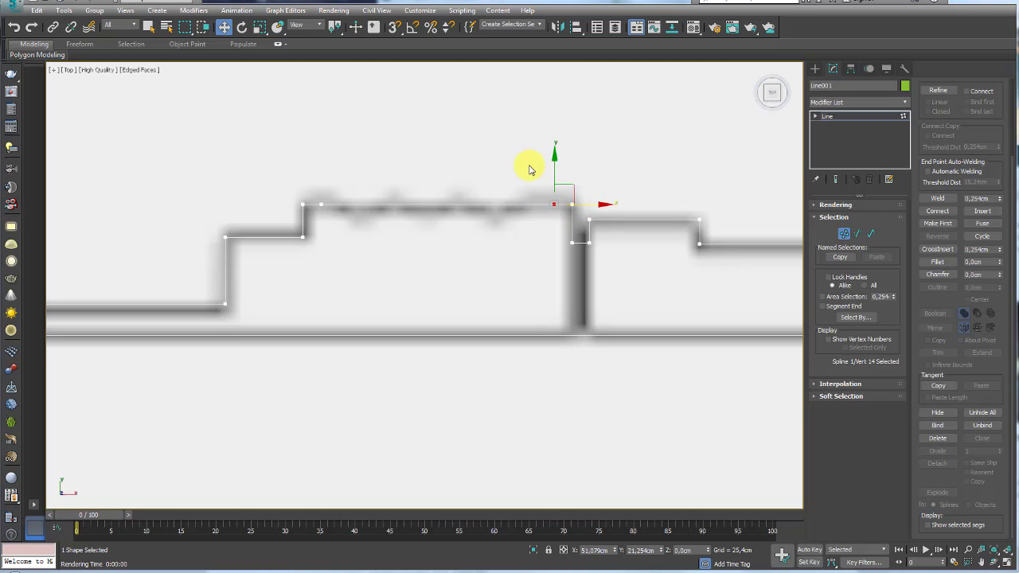
left_click(857, 233)
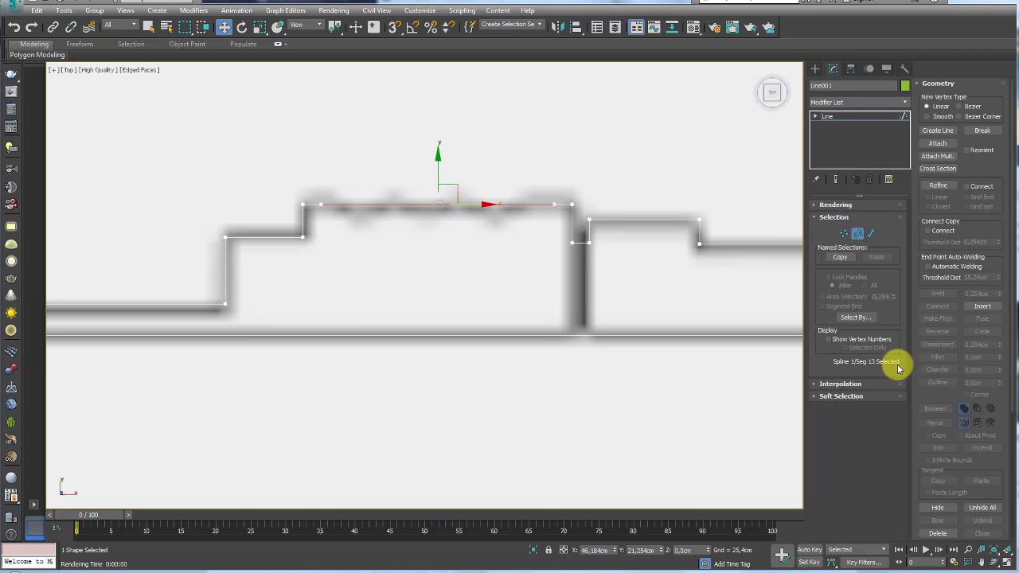
scroll(978, 364, "down", 5)
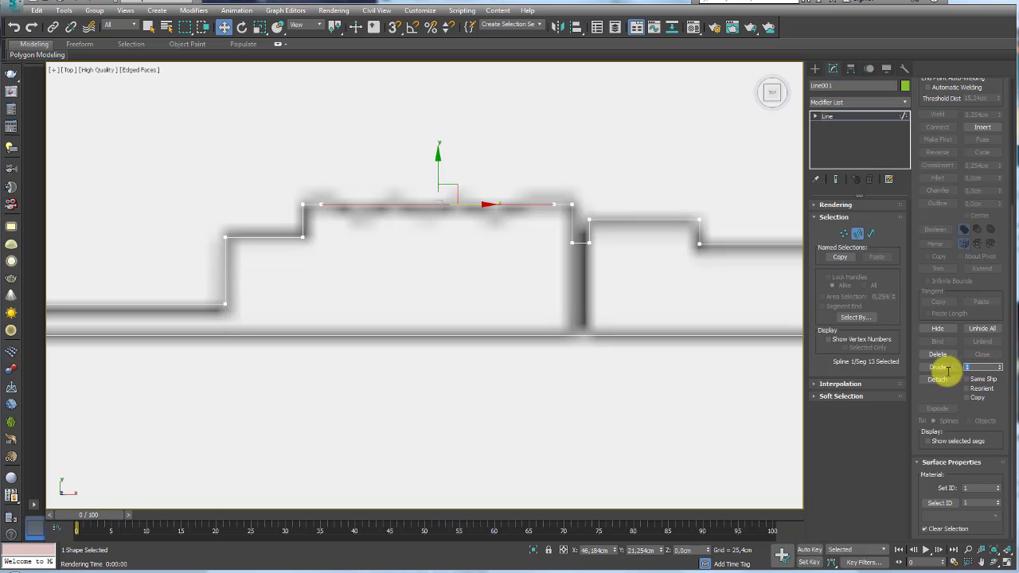
left_click(943, 370)
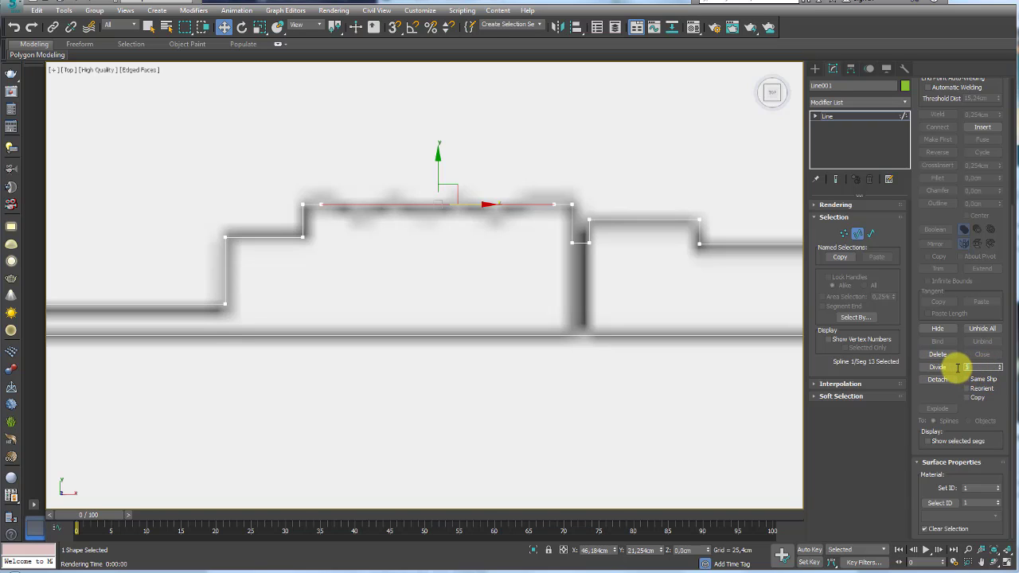
type("8")
left_click(941, 369)
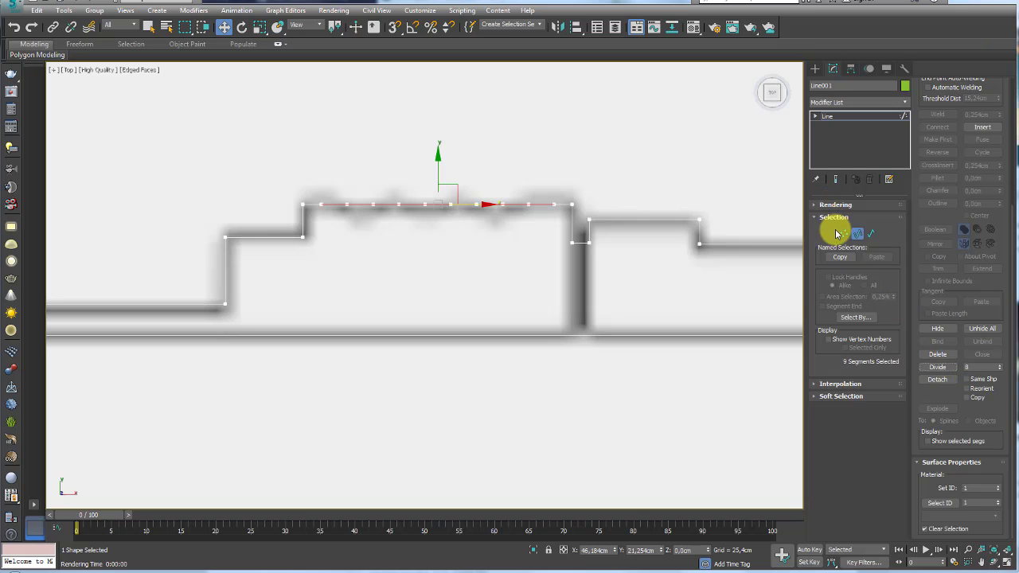
left_click(844, 233)
- Select four alternating top-edge vertices and pull them down into a zigzag
left_click(347, 204)
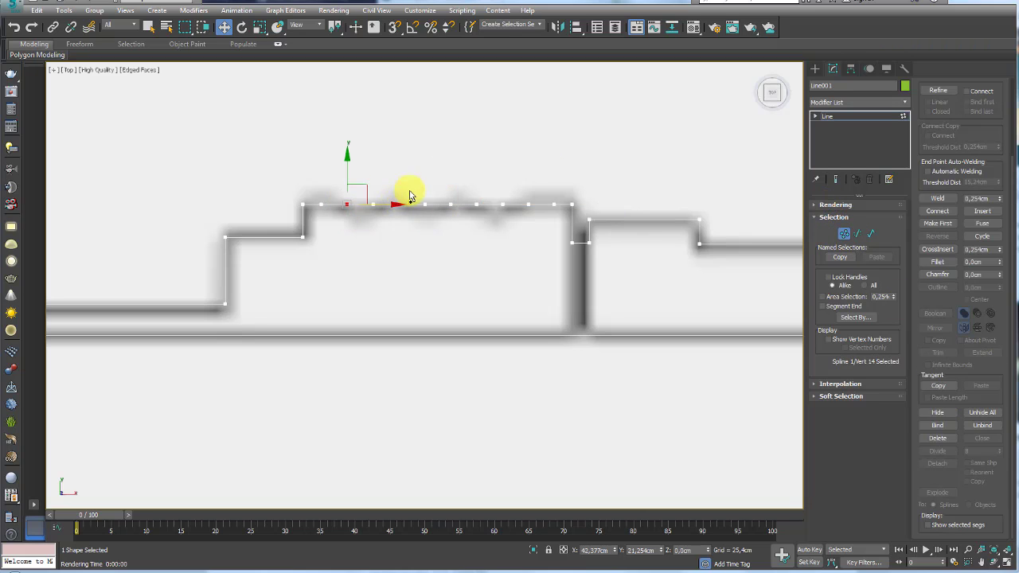
scroll(384, 196, "up", 4)
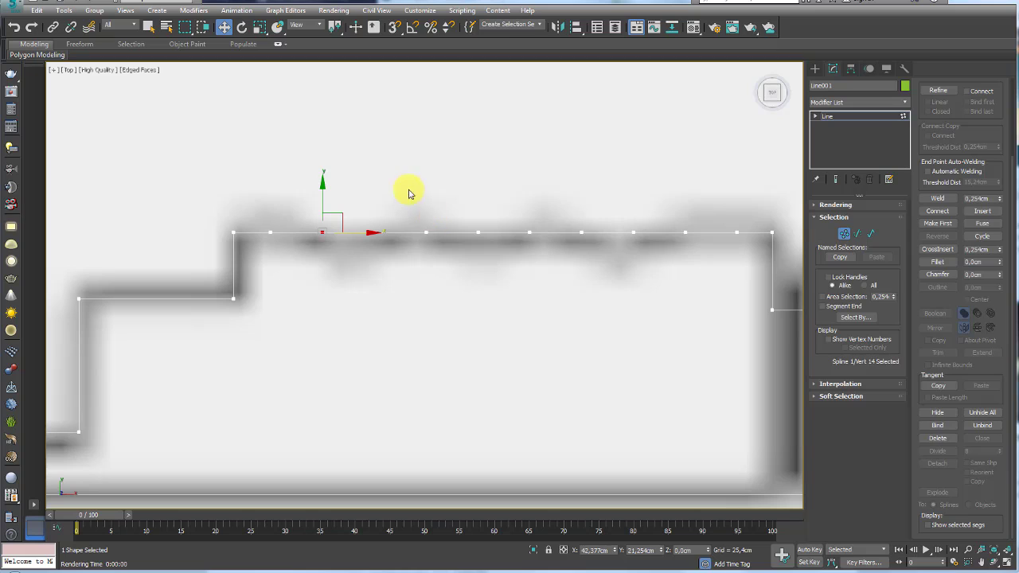
left_click(426, 231, "ctrl")
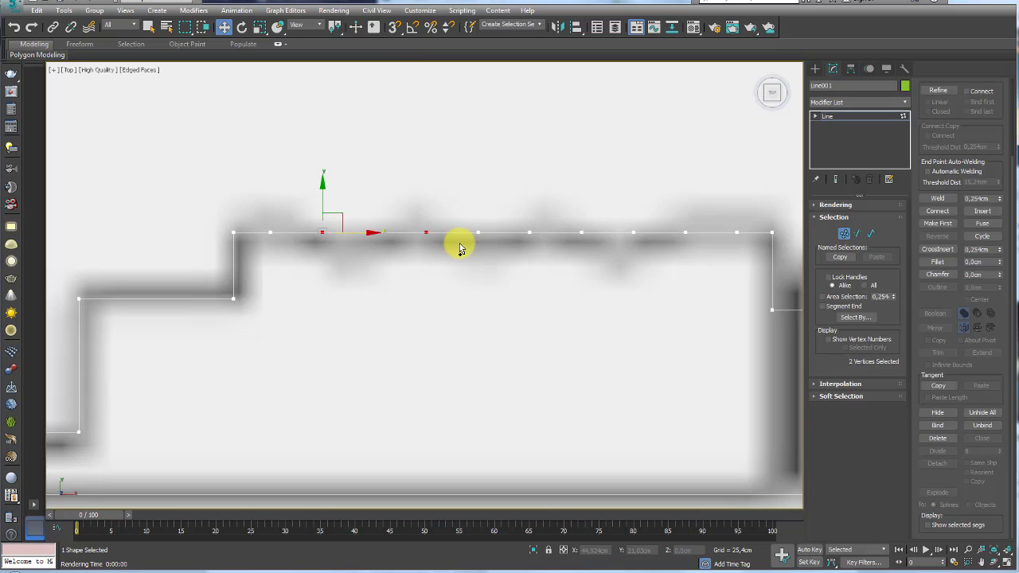
left_click(530, 231, "ctrl")
left_click(631, 234, "ctrl")
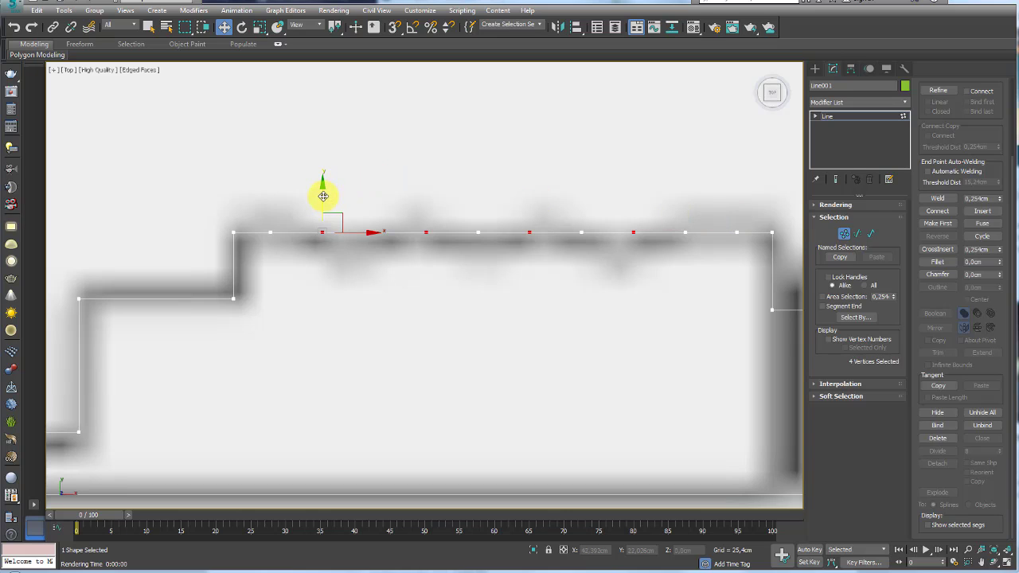
left_click_drag(323, 196, 323, 221)
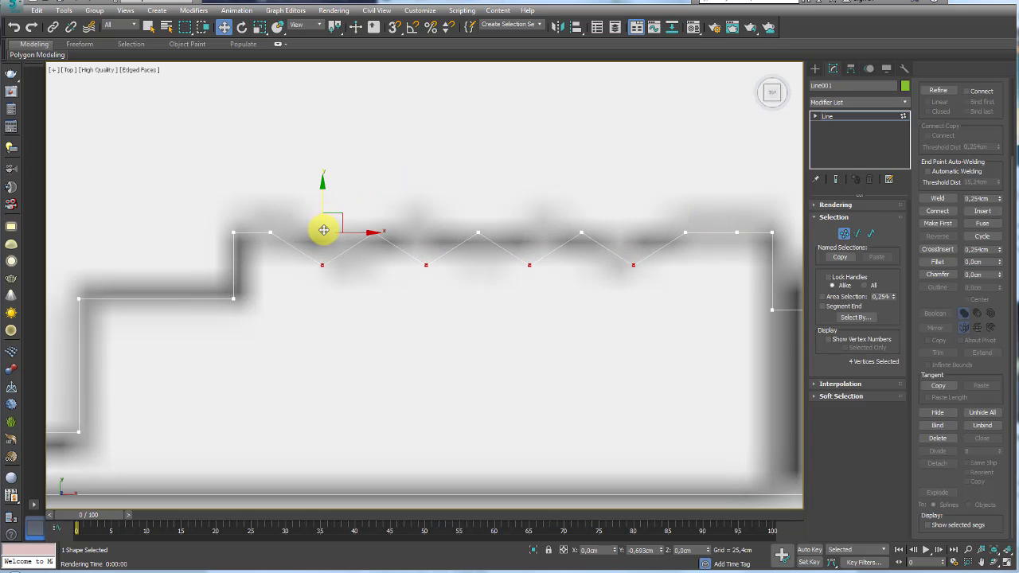
scroll(584, 220, "down", 1)
scroll(597, 222, "down", 1)
scroll(609, 224, "down", 1)
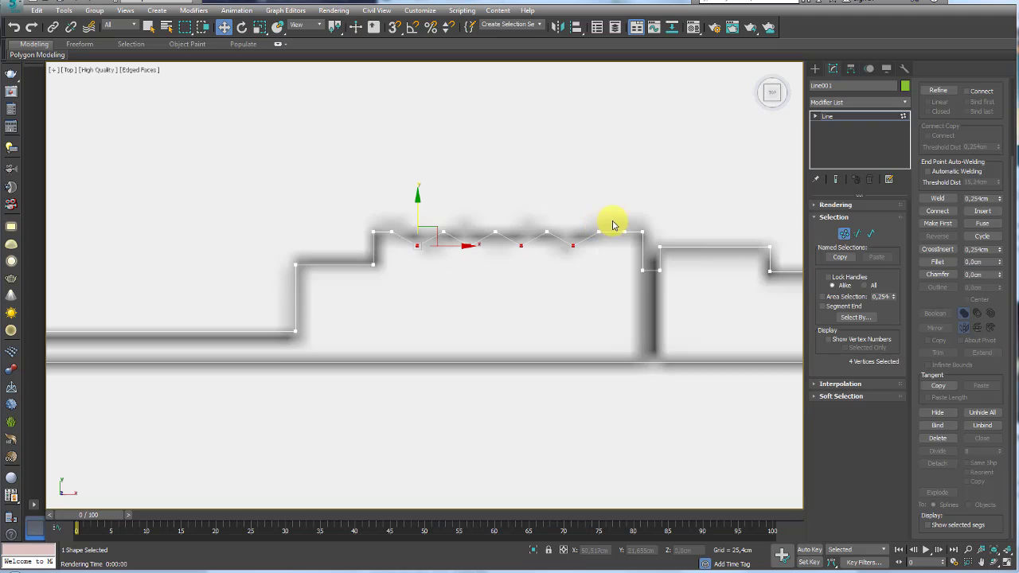
- Select all nine zigzag vertices and shift them slightly to the right
left_click(625, 232)
left_click(587, 238)
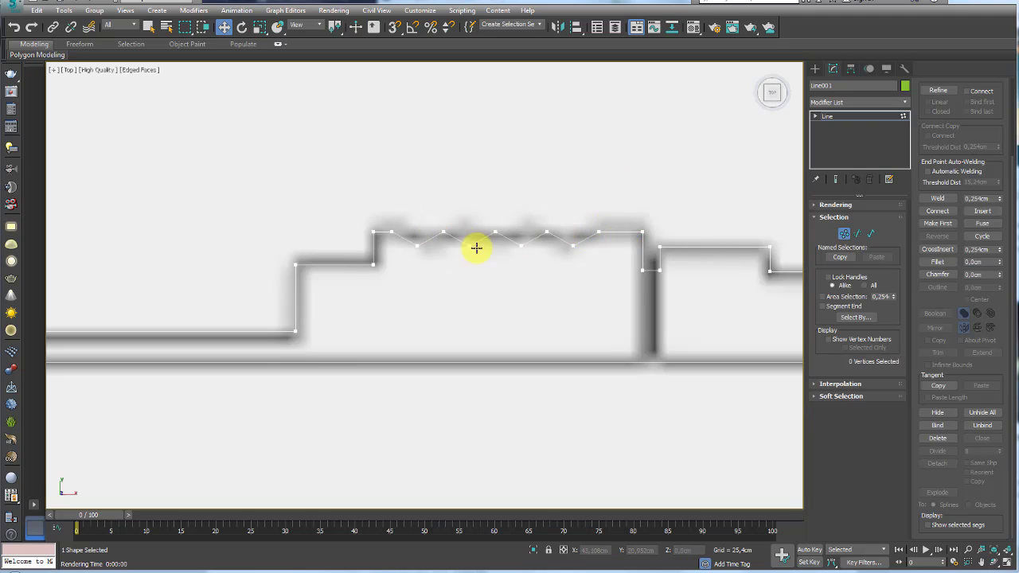
left_click_drag(384, 209, 385, 210)
key("e")
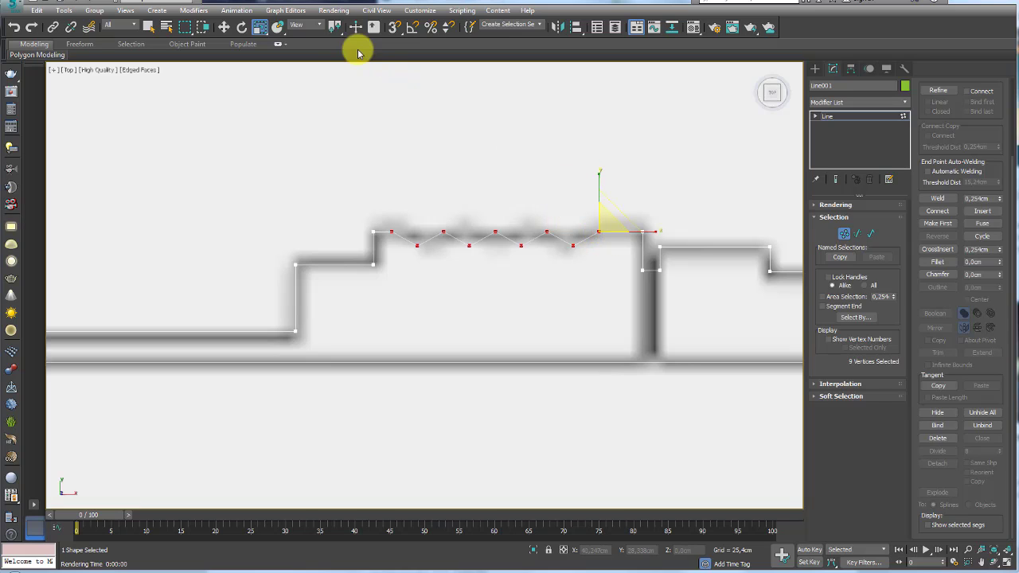
left_click_drag(335, 27, 334, 62)
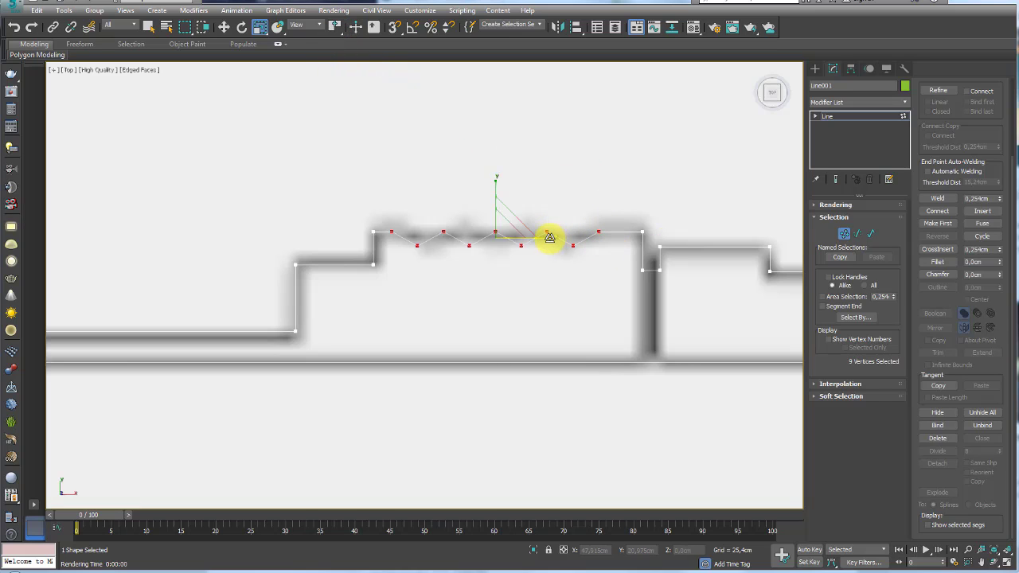
key("w")
left_click_drag(644, 232, 660, 233)
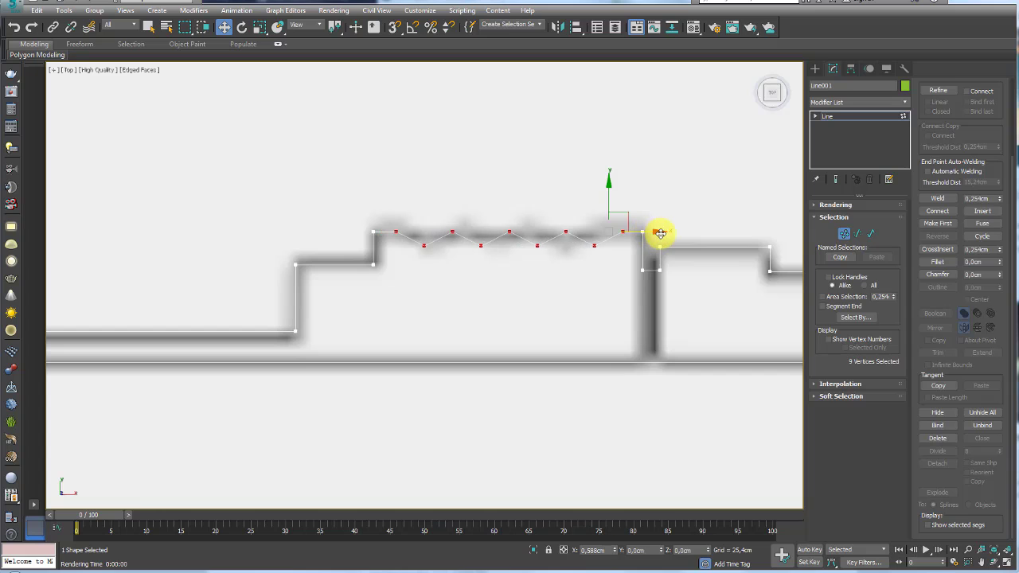
scroll(644, 267, "down", 2)
scroll(643, 268, "down", 2)
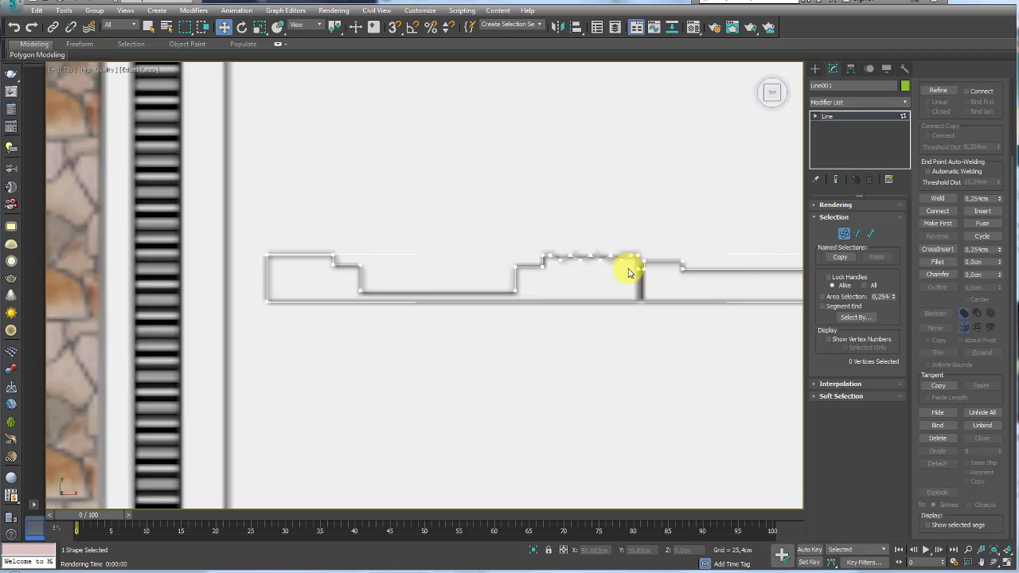
scroll(644, 267, "down", 2)
- Raise Line001 above the plan in Perspective view, then Unhide All and select the pool
left_click(831, 116)
middle_click_drag(669, 226, 536, 229)
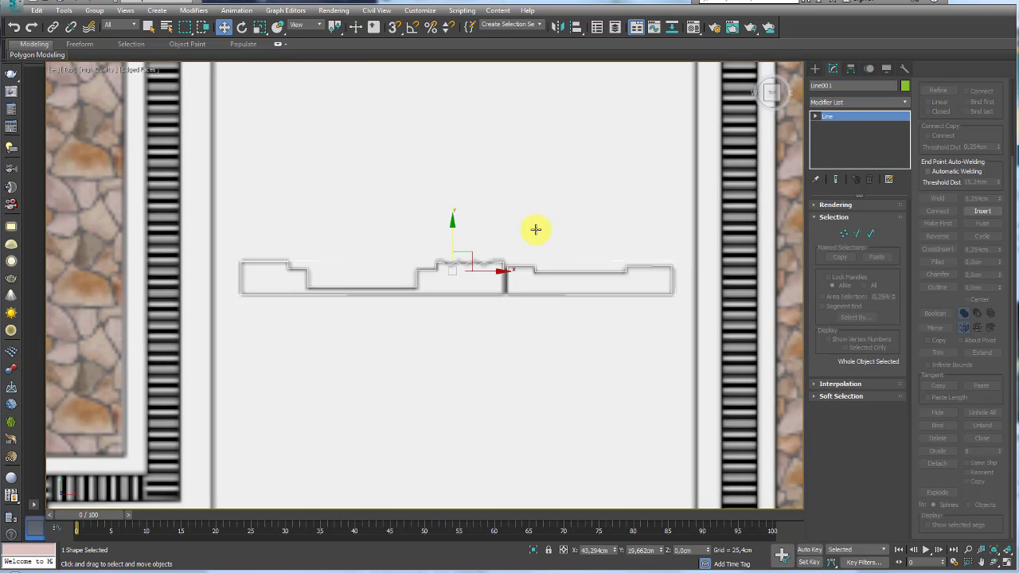
key("p")
mouse_move(557, 302)
middle_mouse_down("alt")
mouse_move(507, 184)
mouse_move(542, 321)
mouse_move(533, 328)
middle_mouse_up("alt")
mouse_move(535, 277)
middle_mouse_down("alt")
mouse_move(523, 295)
mouse_move(546, 257)
mouse_move(523, 227)
middle_mouse_up("alt")
left_click_drag(523, 228, 524, 125)
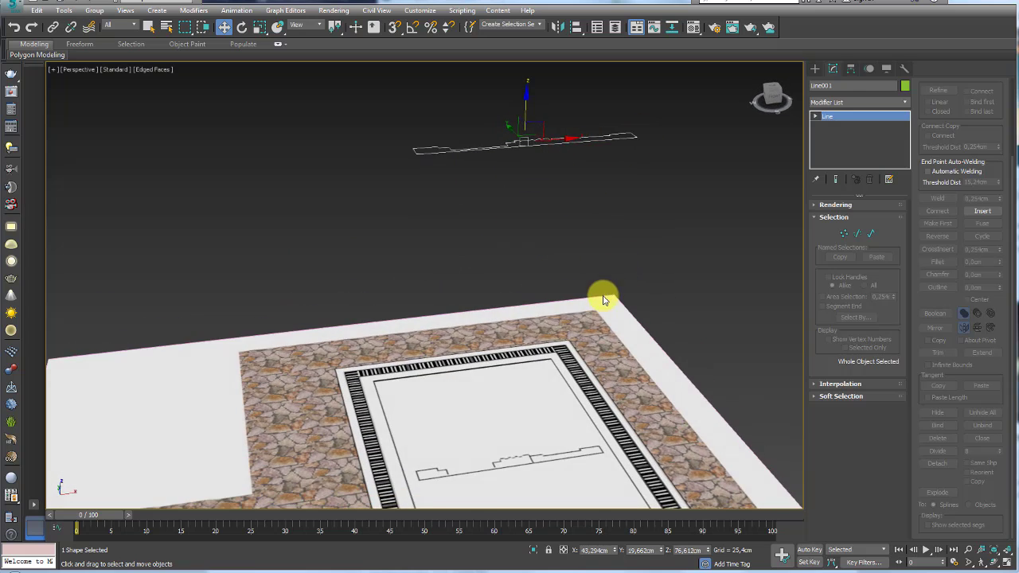
right_click(605, 295)
left_click(637, 249)
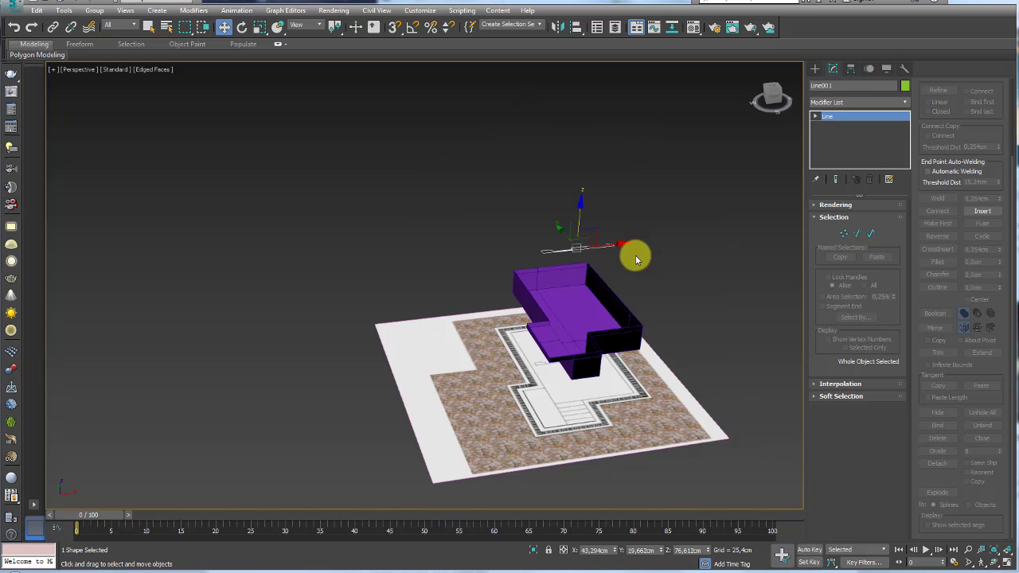
mouse_move(632, 252)
middle_mouse_down("alt")
mouse_move(602, 337)
mouse_move(558, 321)
middle_mouse_up("alt")
left_click(557, 321)
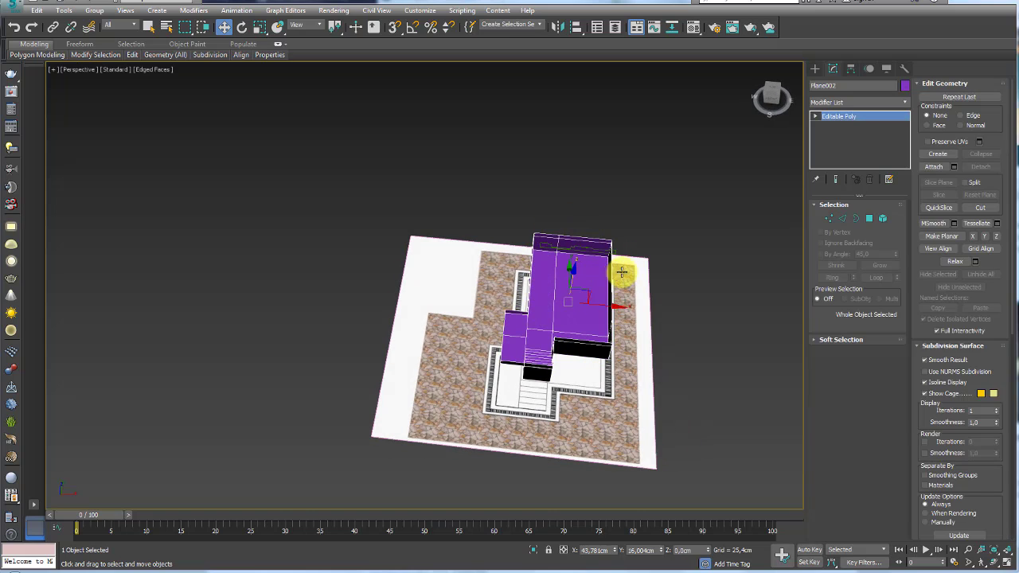
- Rename the pool fundo and select its open top rim in Border mode
left_click(841, 86)
type("fundo")
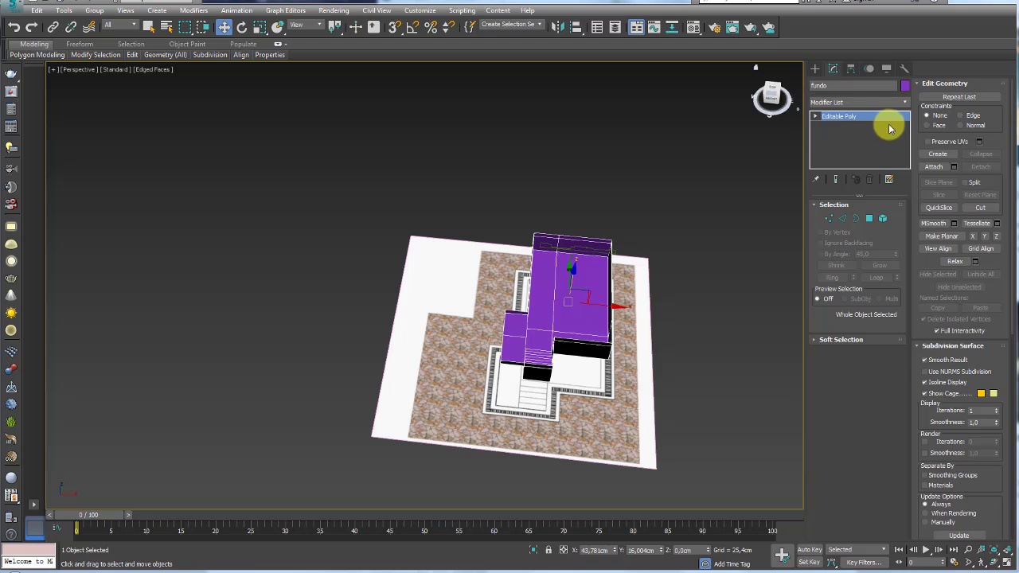
left_click(854, 218)
left_click(581, 300)
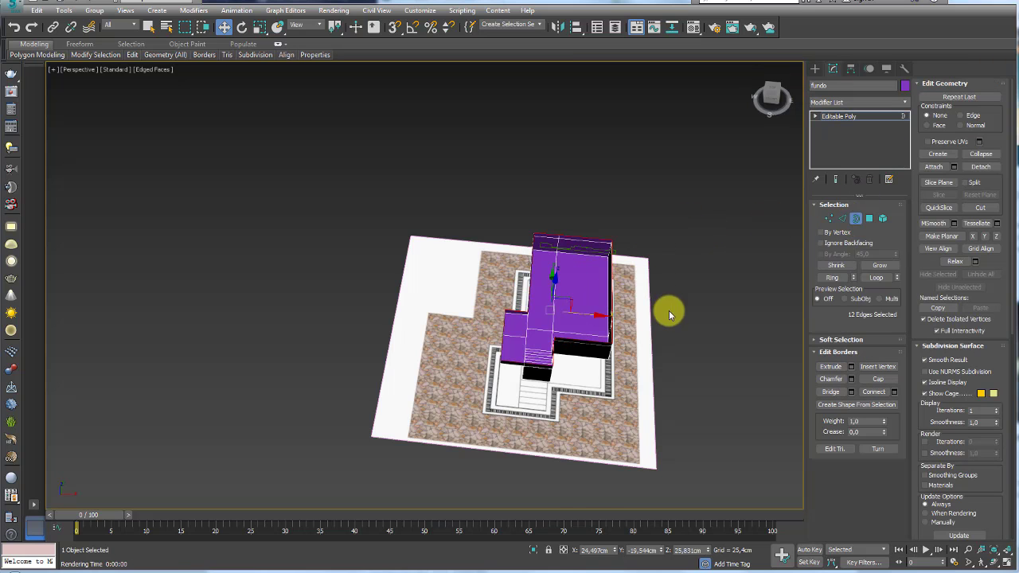
mouse_move(669, 310)
middle_mouse_down("alt")
mouse_move(596, 257)
mouse_move(480, 311)
mouse_move(568, 356)
middle_mouse_up("alt")
scroll(568, 356, "up", 2)
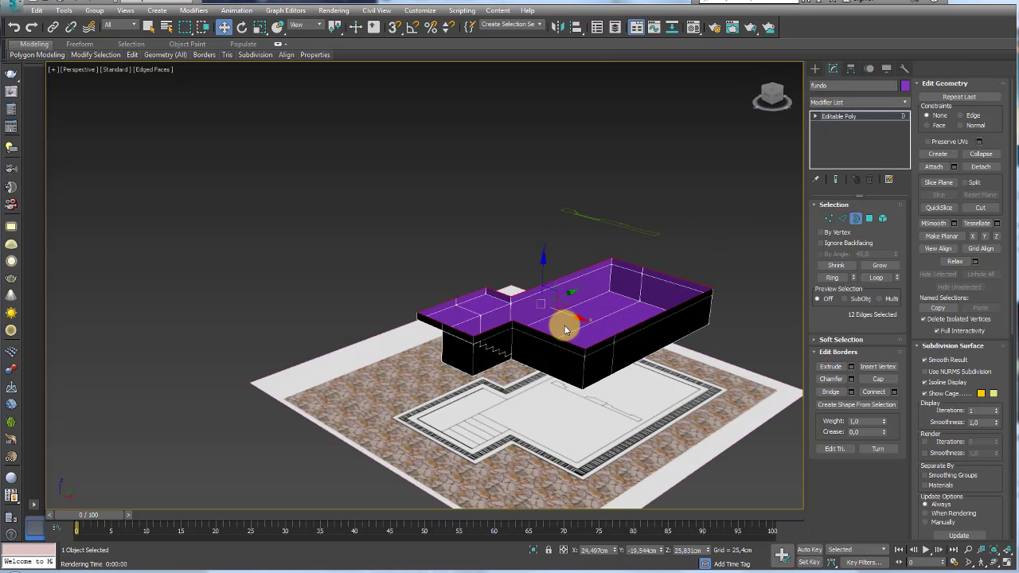
scroll(560, 326, "up", 3)
left_click(468, 329)
left_click(469, 329)
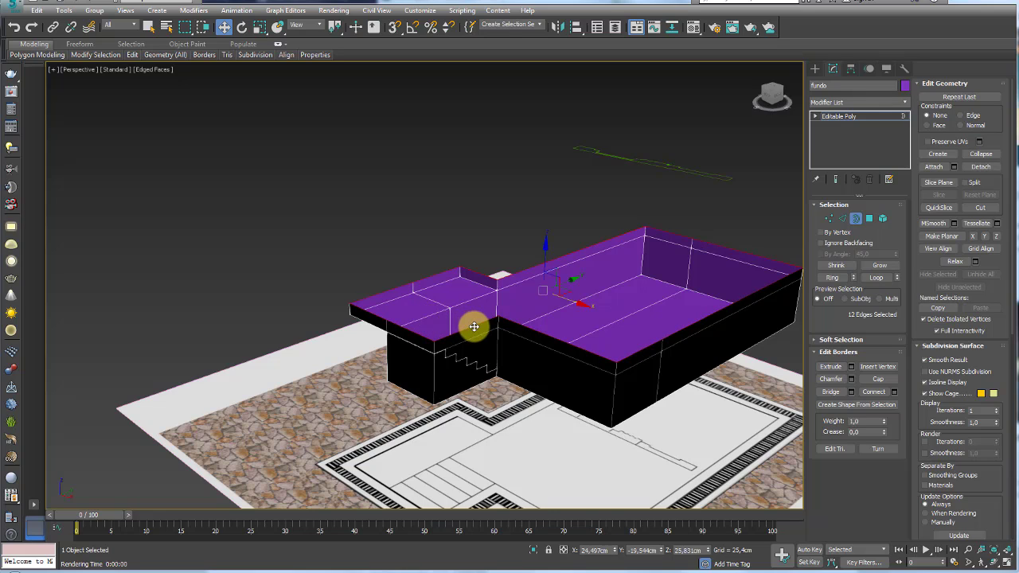
- Create a Linear shape named borda from the selected rim, then select it
left_click(856, 408)
left_click_drag(496, 255, 454, 133)
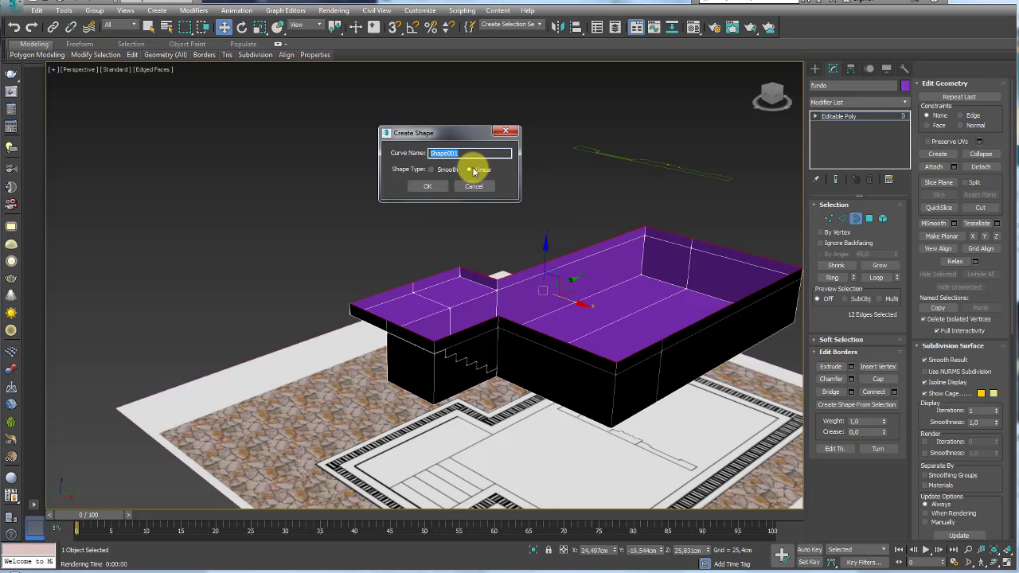
left_click(442, 153)
type("borda")
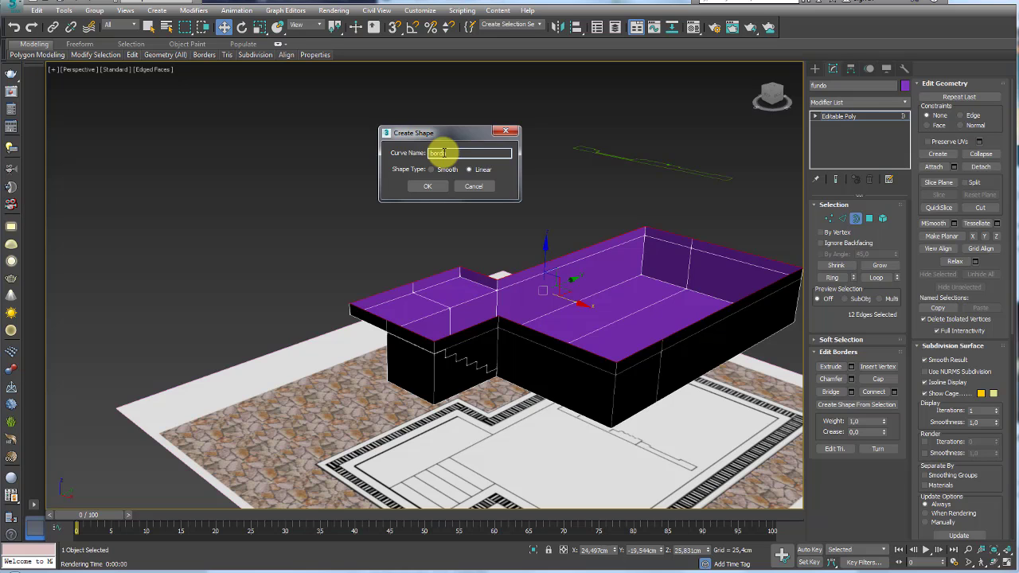
left_click(427, 186)
mouse_move(473, 209)
middle_mouse_down()
mouse_move(557, 268)
mouse_move(500, 263)
middle_mouse_up()
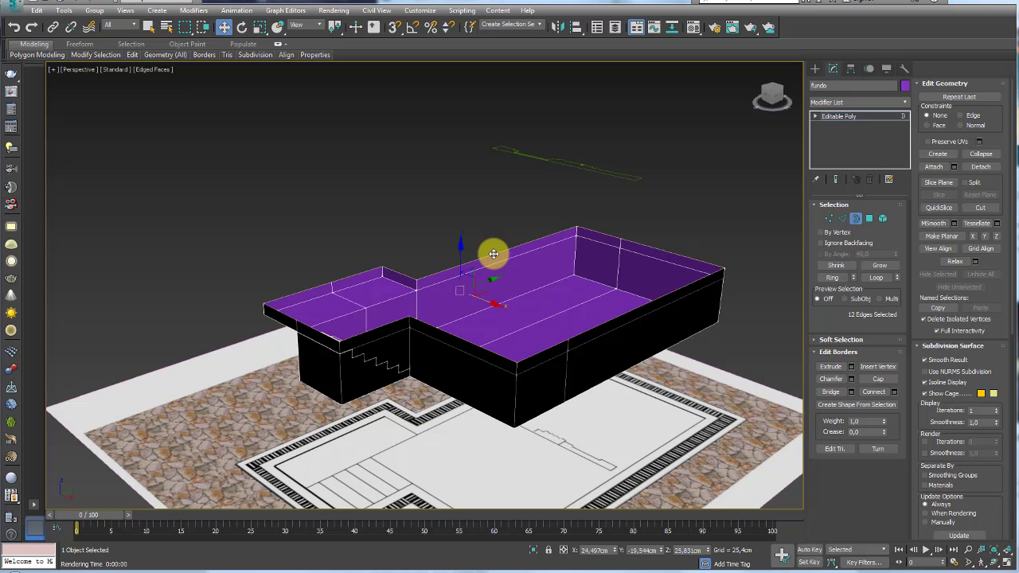
mouse_move(454, 257)
middle_mouse_down("alt")
mouse_move(464, 140)
mouse_move(480, 259)
middle_mouse_up("alt")
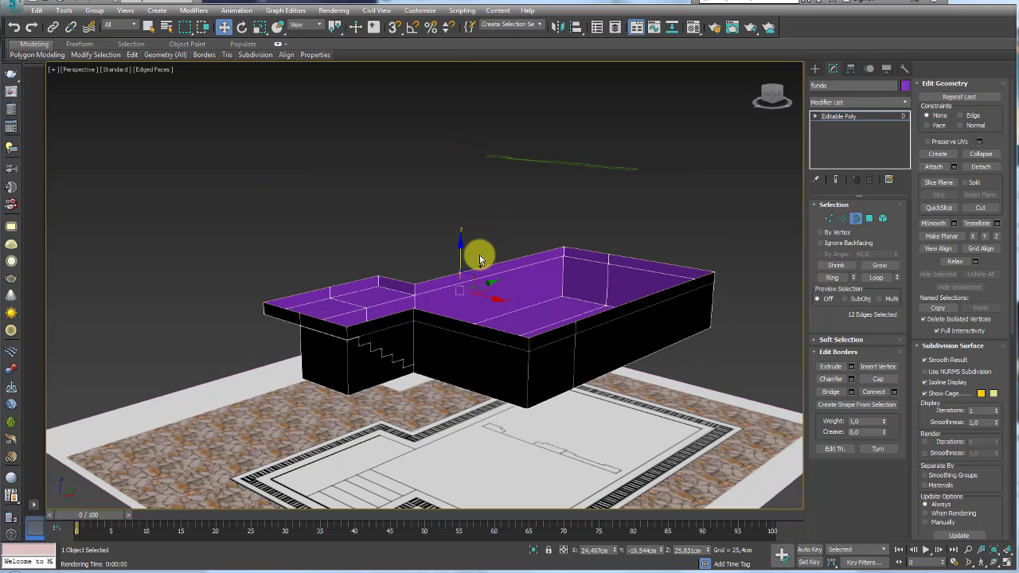
left_click(858, 118)
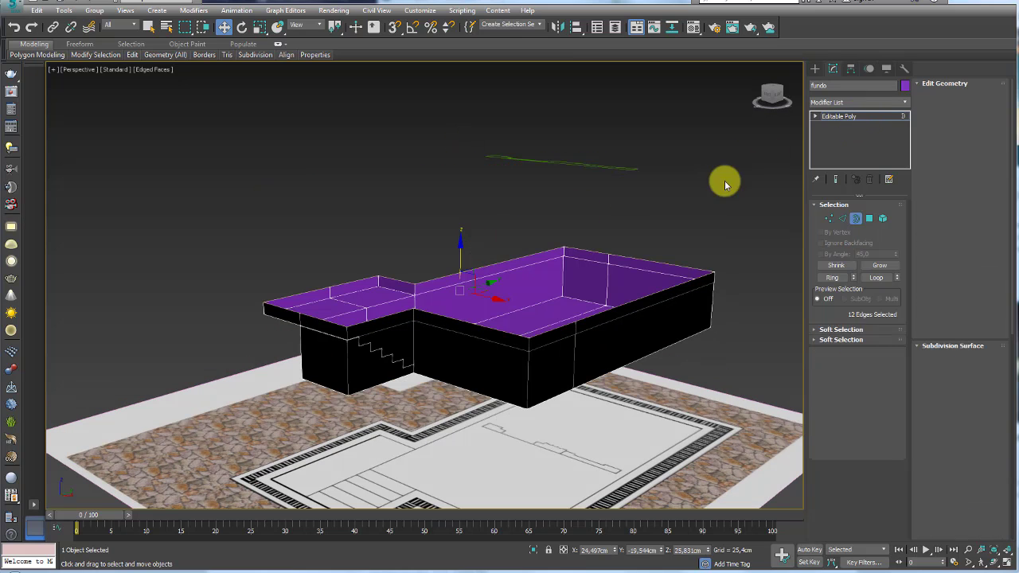
left_click(485, 266)
- Lift the borda outline above the pool and raise the Line001 profile higher
left_click_drag(547, 307, 533, 93)
key("ctrl+z")
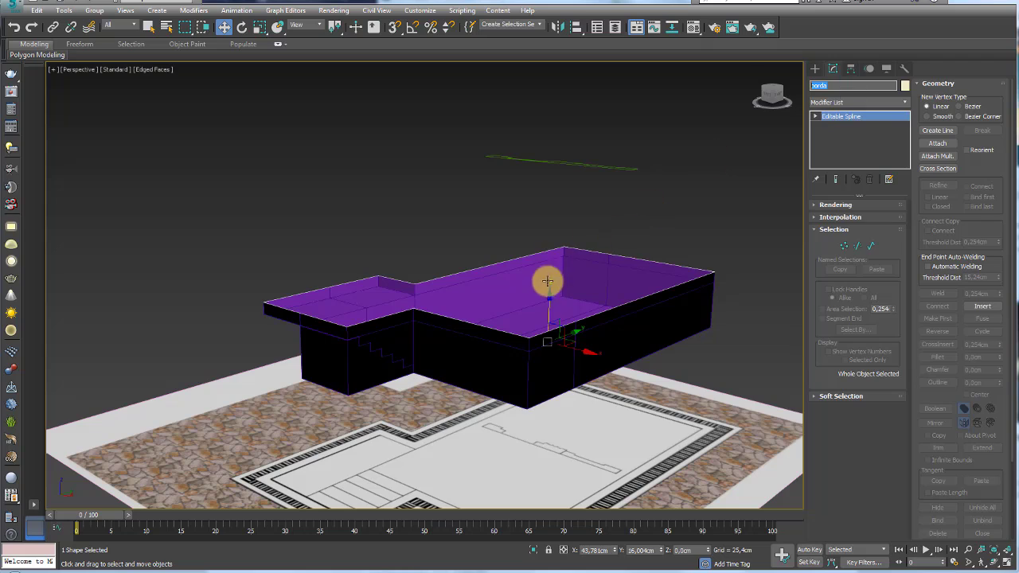
left_click_drag(549, 302, 546, 189)
key("ctrl+z")
mouse_move(610, 228)
middle_mouse_down("alt")
mouse_move(629, 265)
mouse_move(616, 232)
mouse_move(626, 236)
middle_mouse_up("alt")
left_click_drag(541, 296, 539, 214)
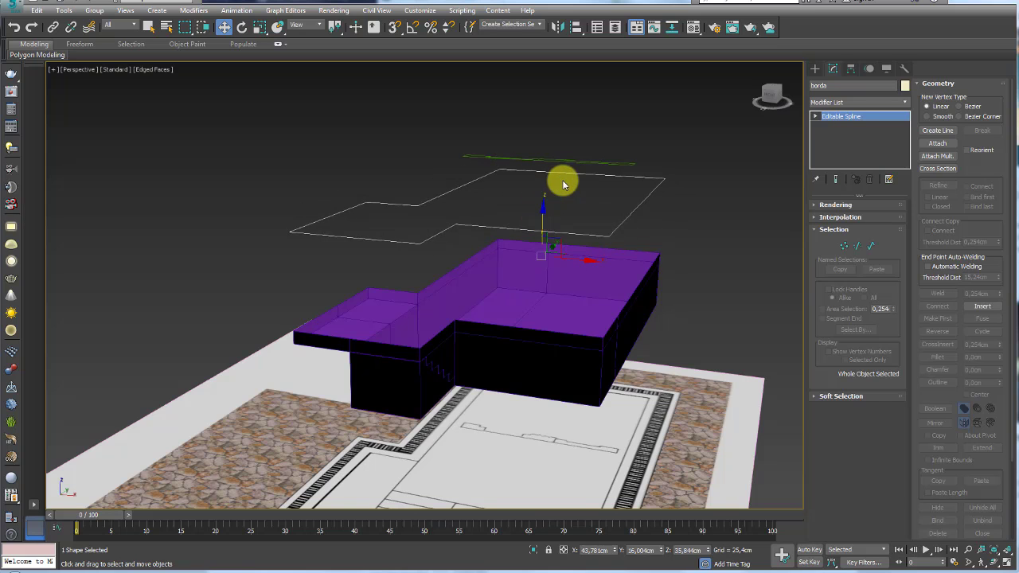
mouse_move(559, 177)
middle_mouse_down("alt")
mouse_move(549, 189)
mouse_move(551, 173)
middle_mouse_up("alt")
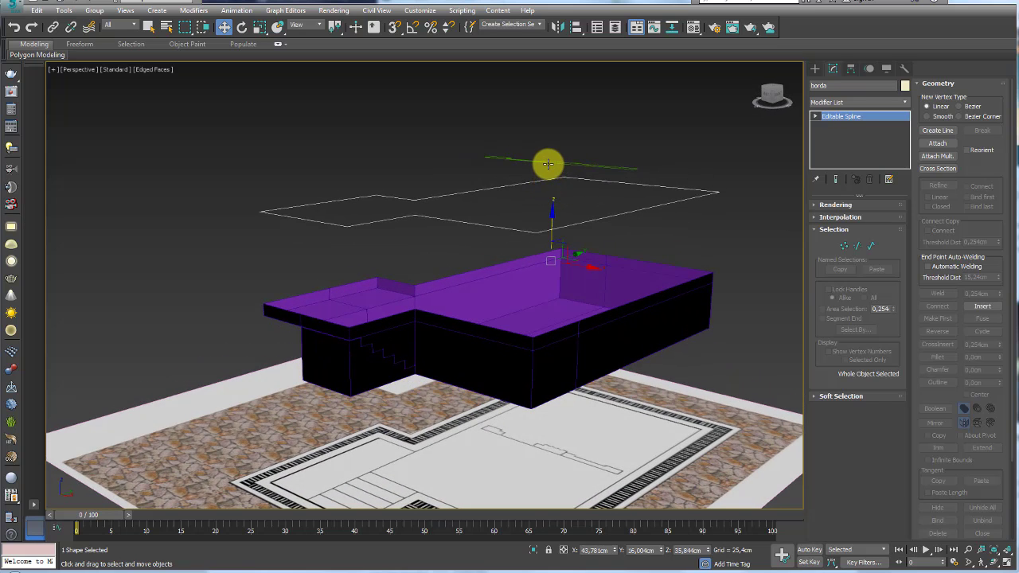
left_click(547, 164)
left_click_drag(559, 123, 560, 42)
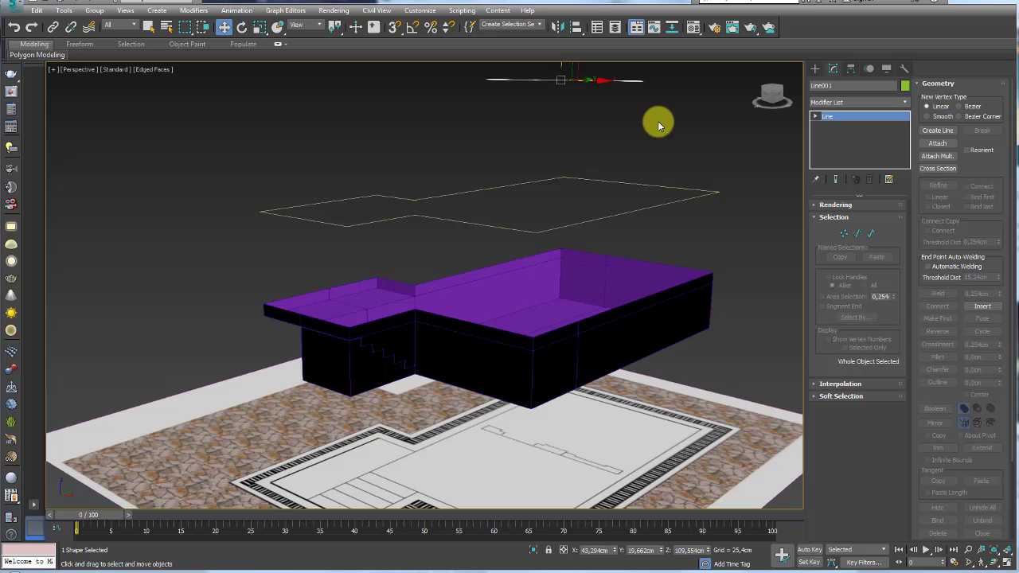
left_click(652, 185)
mouse_move(707, 175)
middle_mouse_down("alt")
mouse_move(700, 234)
mouse_move(575, 193)
middle_mouse_up("alt")
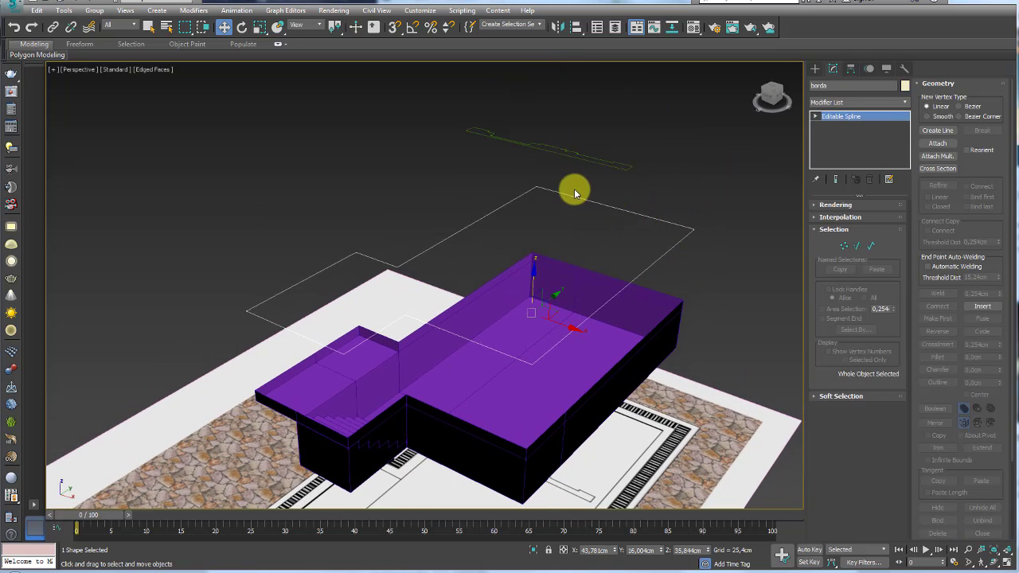
- Turn on Enable In Viewport so borda renders as a thick tube, and lower it toward the rim
left_click(820, 205)
left_click(819, 225)
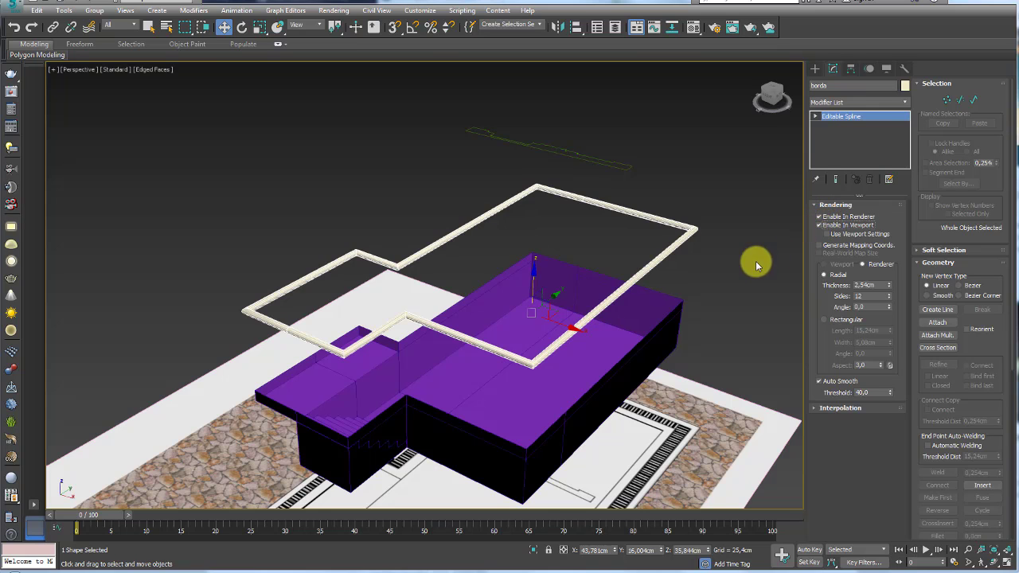
mouse_move(756, 261)
middle_mouse_down("alt")
mouse_move(670, 240)
mouse_move(735, 244)
mouse_move(700, 250)
middle_mouse_up("alt")
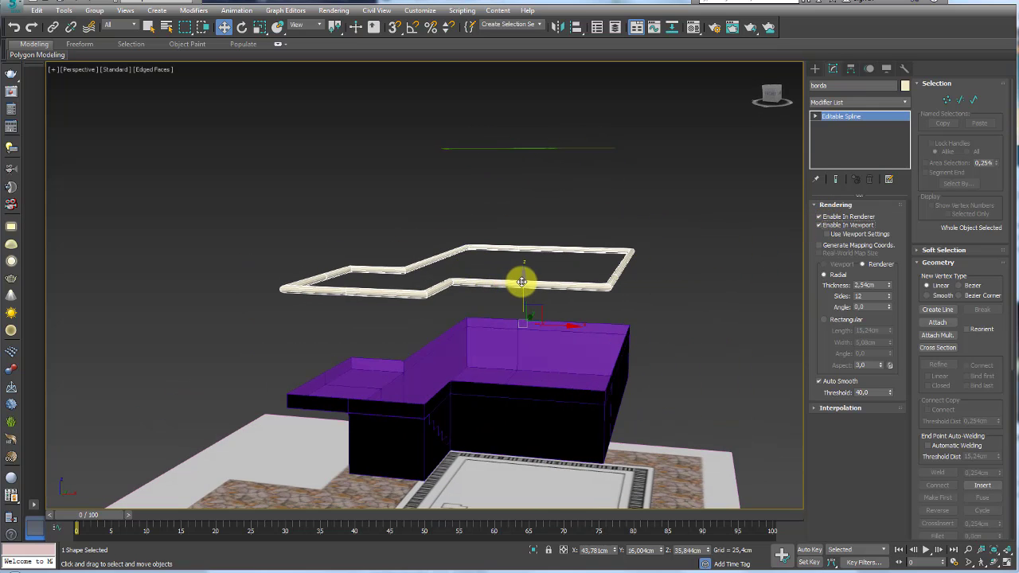
mouse_move(518, 285)
left_mouse_down()
mouse_move(523, 363)
mouse_move(523, 257)
left_mouse_up()
scroll(624, 238, "up", 5)
scroll(624, 238, "down", 2)
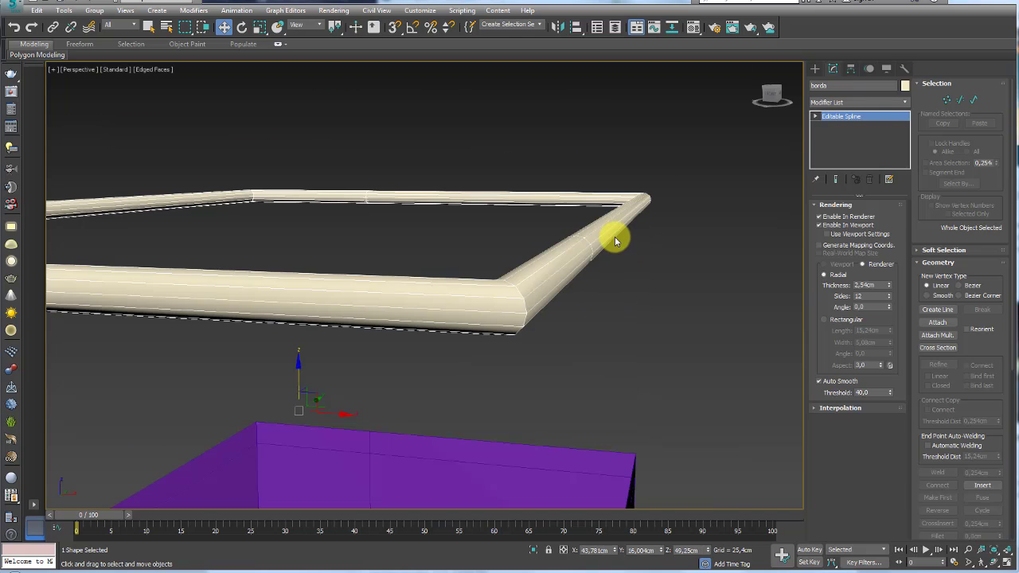
scroll(614, 236, "down", 2)
scroll(589, 253, "down", 3)
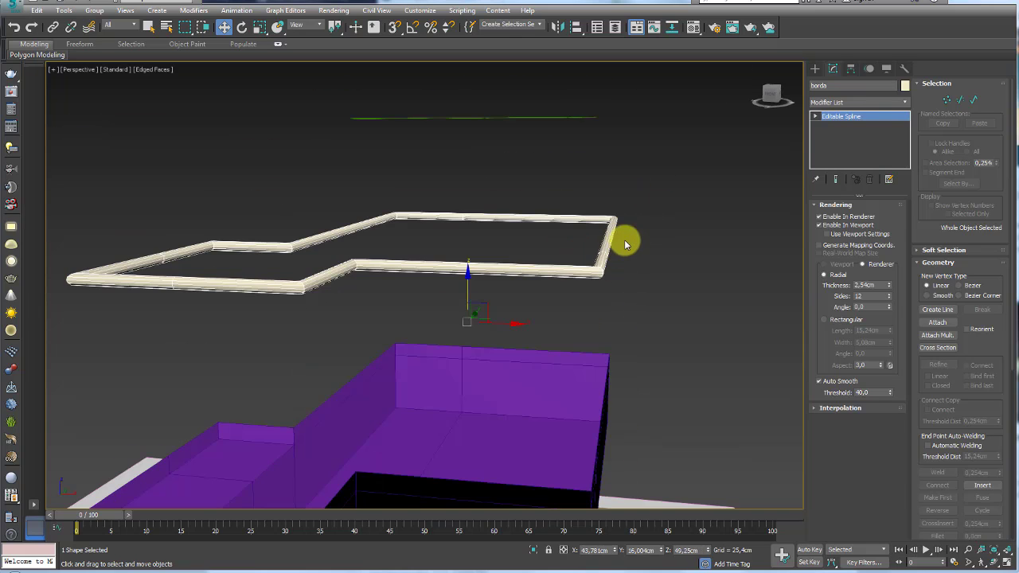
mouse_move(624, 242)
middle_mouse_down("alt")
mouse_move(596, 249)
mouse_move(665, 233)
mouse_move(713, 273)
middle_mouse_up("alt")
left_click(835, 126)
- Uncheck Enable In Viewport so borda shows as thin lines, and clear the vertex selection
left_click(818, 225)
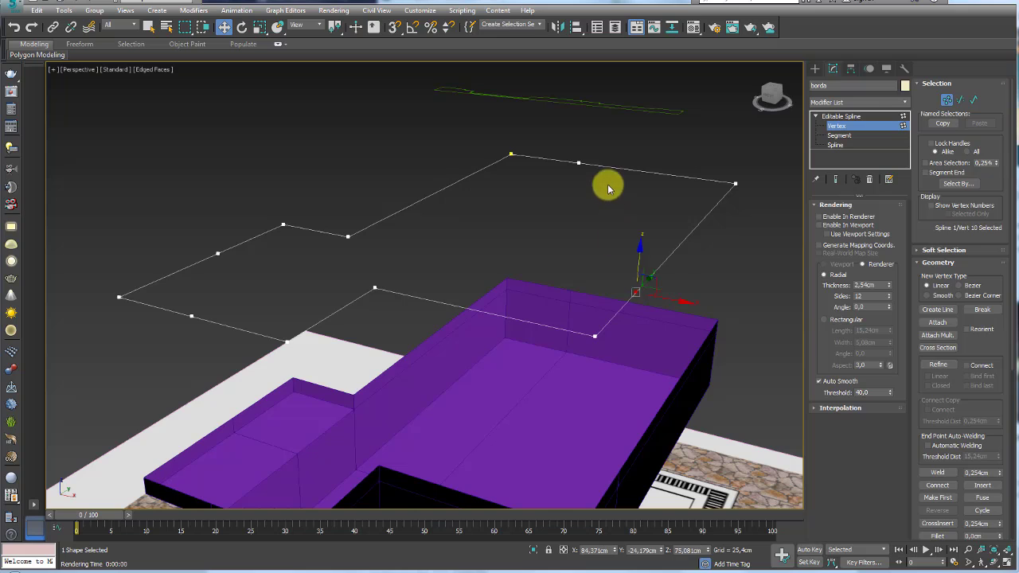
left_click_drag(591, 185, 564, 141)
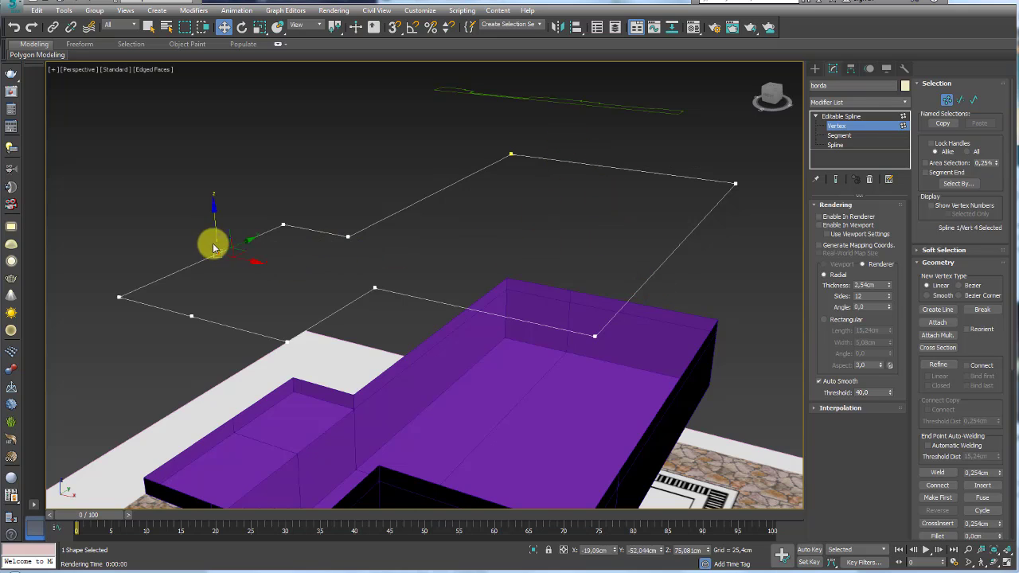
left_click_drag(221, 279, 159, 329)
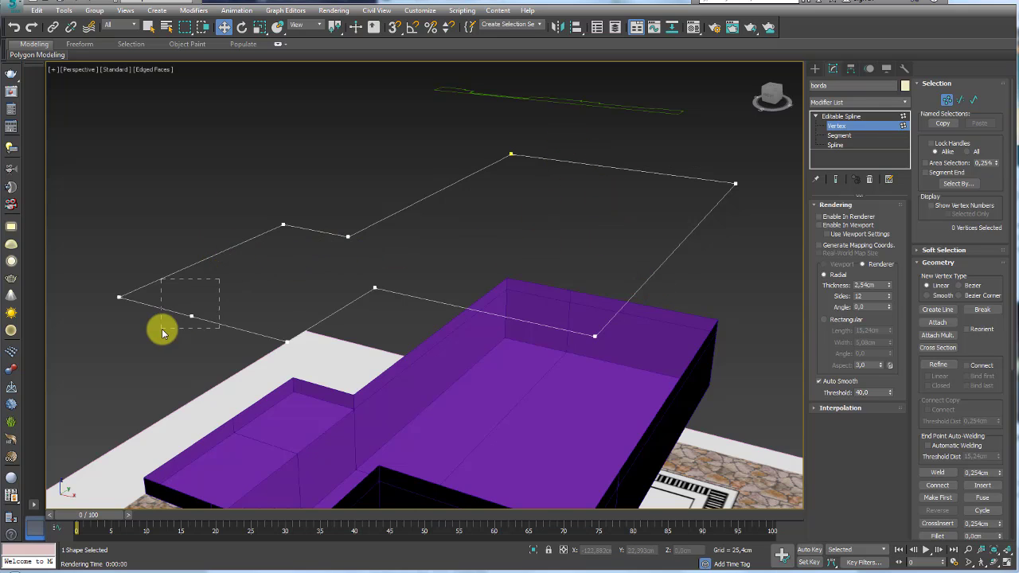
left_click(840, 117)
middle_click_drag(539, 219, 548, 212, "alt")
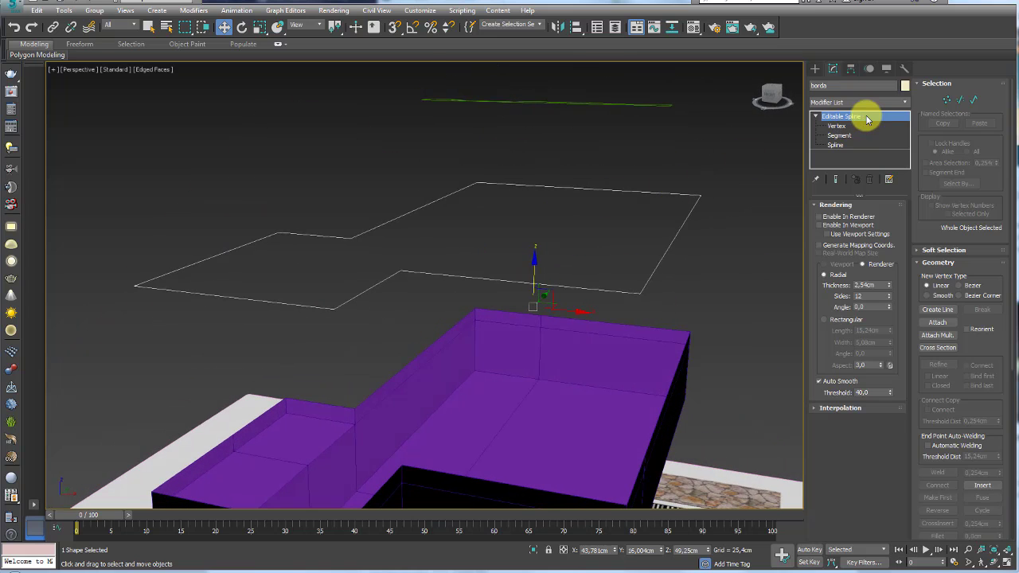
- Add a Sweep modifier to borda, giving it the built-in Angle section
left_click(815, 116)
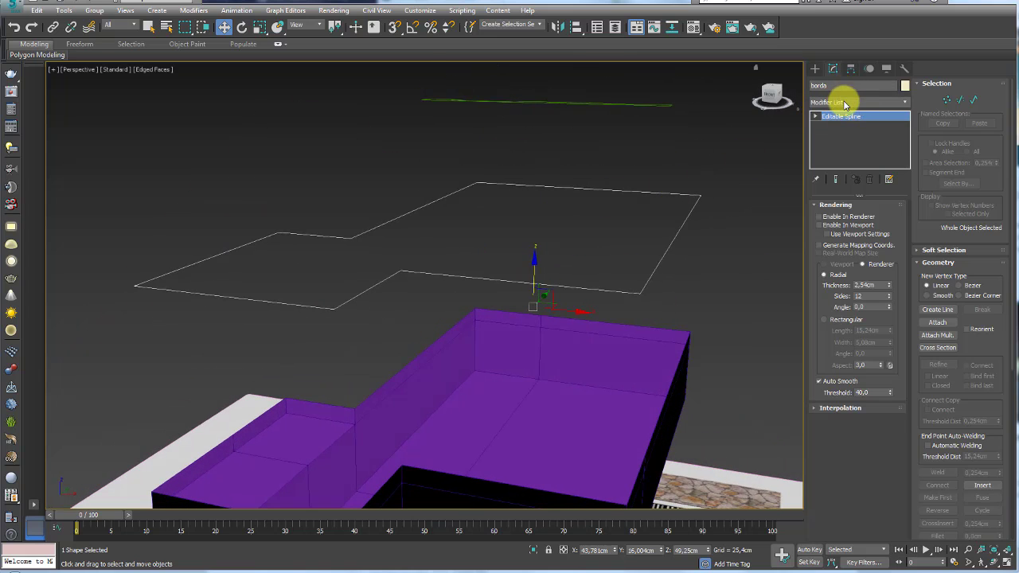
left_click(845, 103)
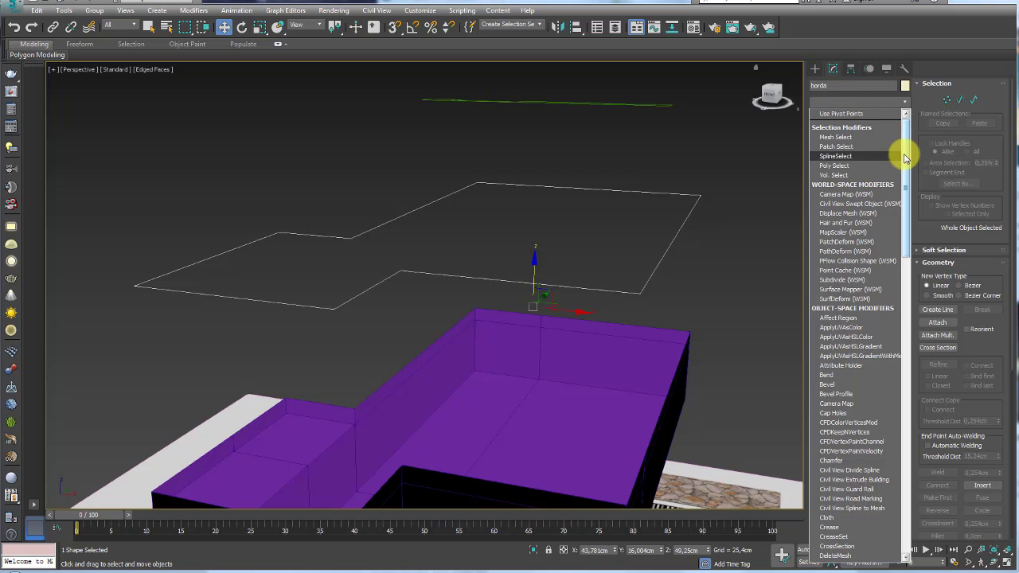
left_click_drag(905, 158, 905, 453)
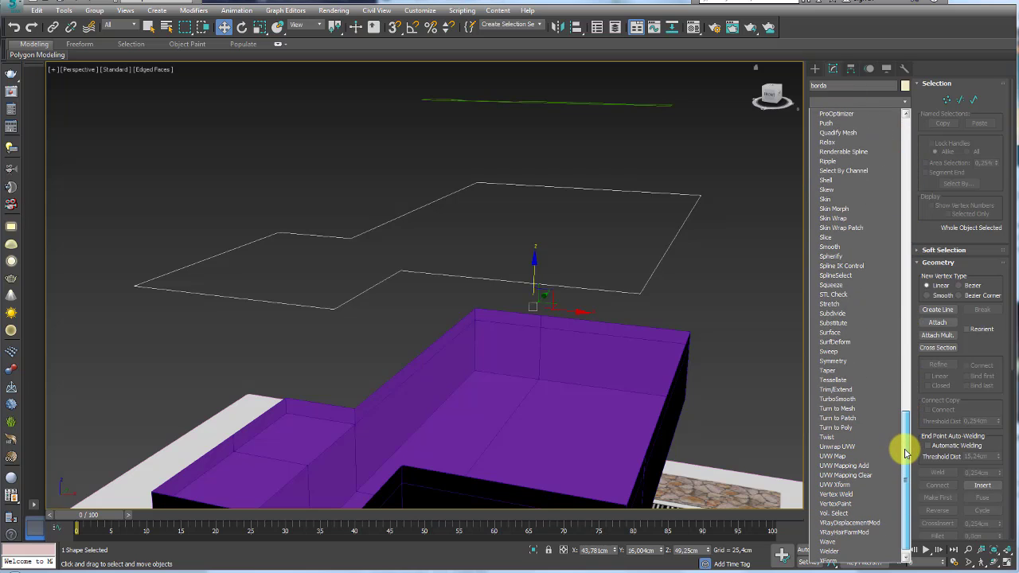
left_click(838, 354)
mouse_move(655, 245)
middle_mouse_down("alt")
mouse_move(570, 226)
mouse_move(671, 209)
mouse_move(653, 244)
mouse_move(753, 252)
middle_mouse_up("alt")
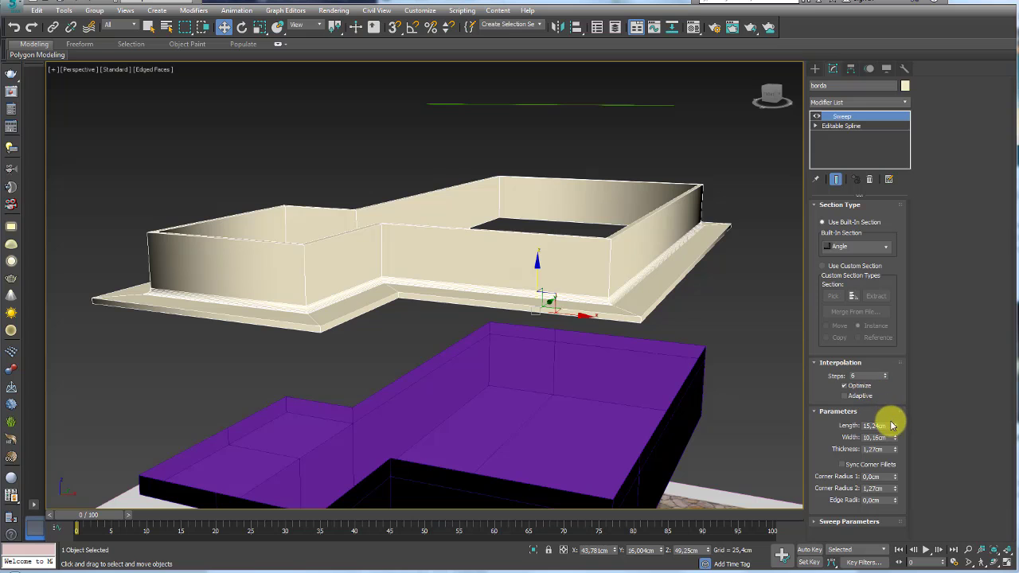
- Adjust the Sweep section's length and width, then use Line001 as the custom section
left_click_drag(895, 426, 891, 448)
mouse_move(557, 204)
middle_mouse_down("alt")
mouse_move(662, 227)
mouse_move(639, 289)
mouse_move(533, 178)
middle_mouse_up("alt")
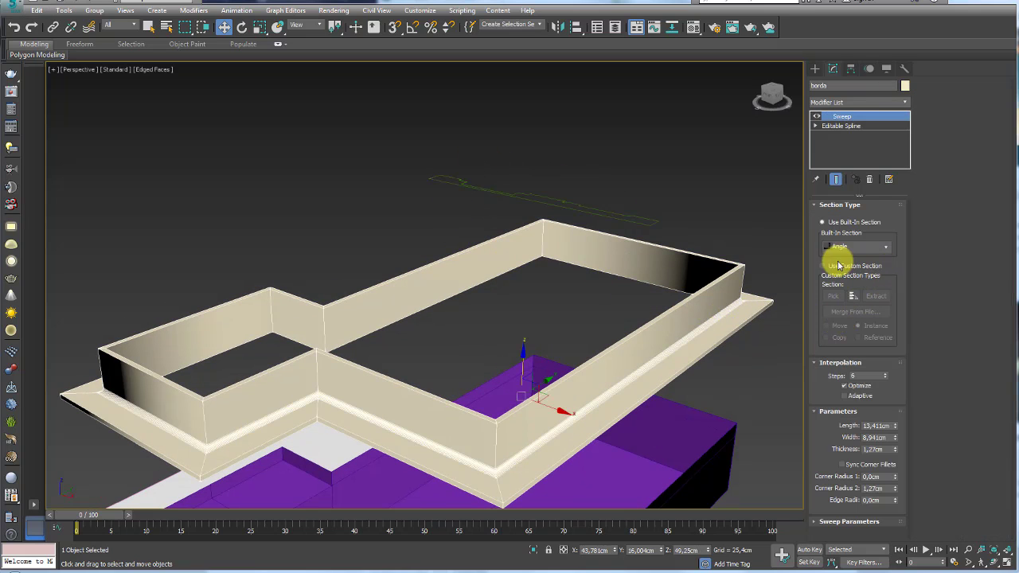
left_click(823, 267)
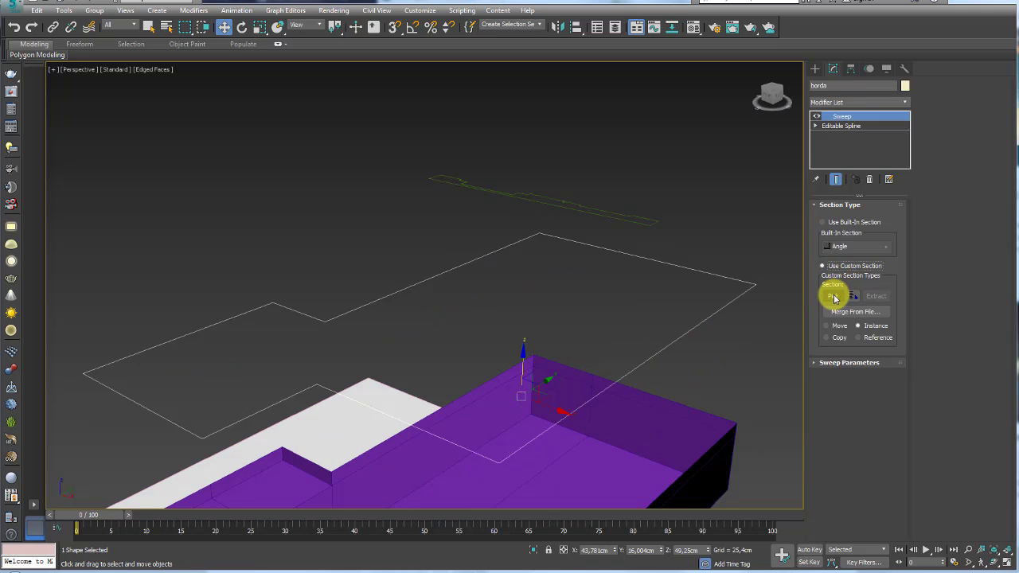
left_click(832, 296)
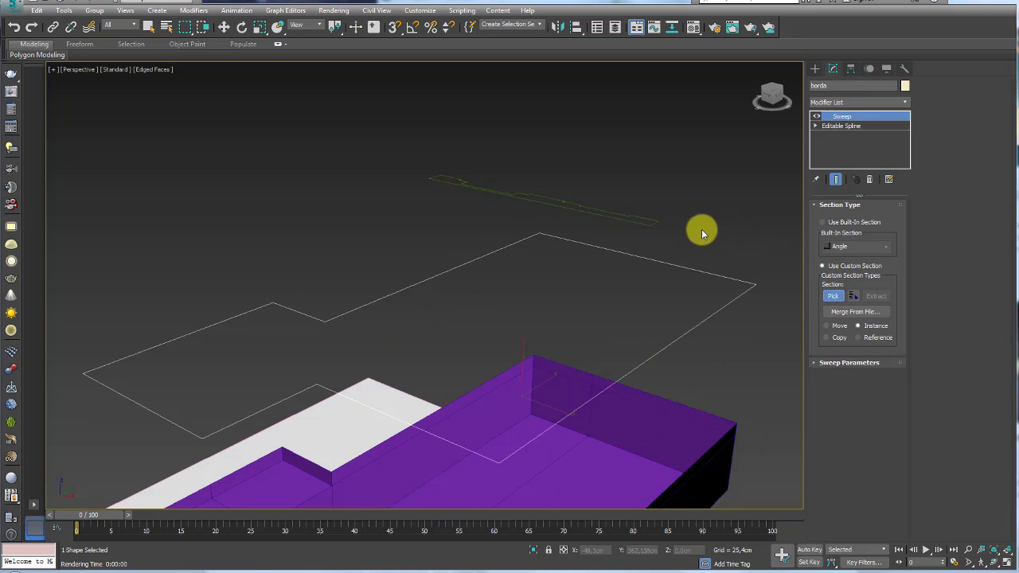
left_click(651, 226)
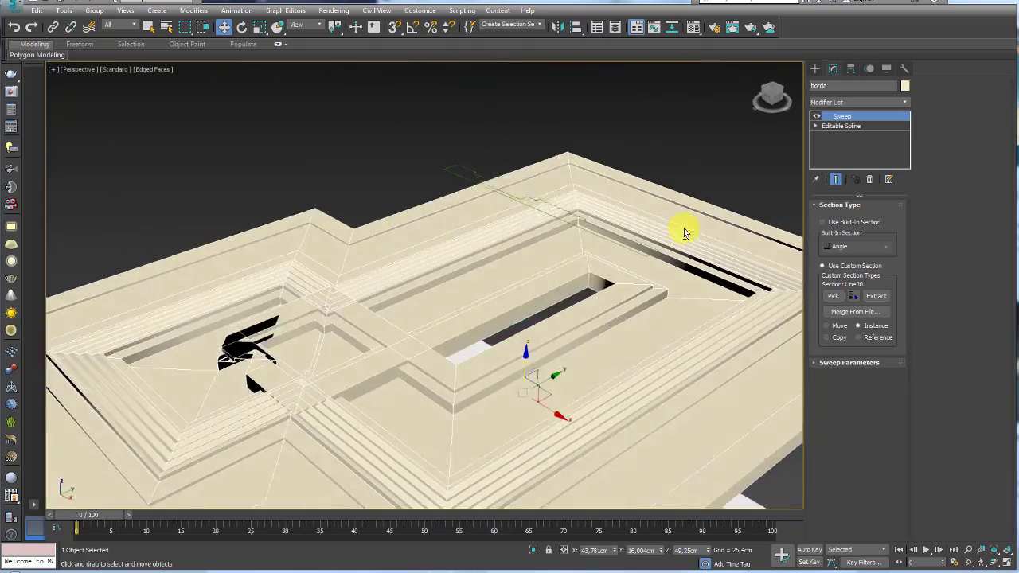
middle_click_drag(684, 232, 664, 186, "alt")
left_click(611, 200)
middle_click_drag(559, 198, 584, 223)
scroll(592, 222, "down", 5)
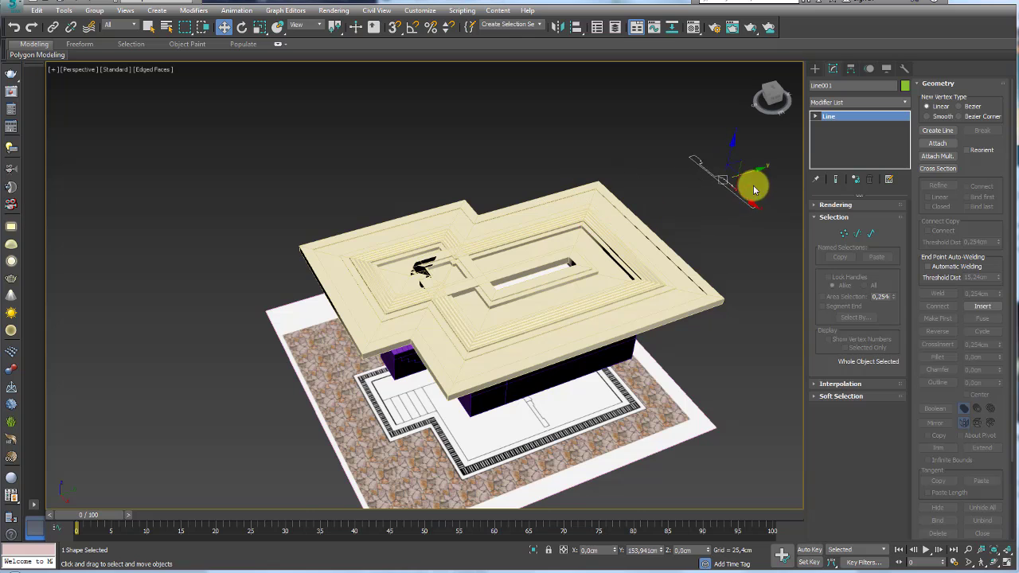
- Scale Line001's spline down uniformly at Spline level to narrow the coping, then return to Line level
middle_click_drag(753, 185, 804, 231)
left_click(870, 233)
left_click(644, 208)
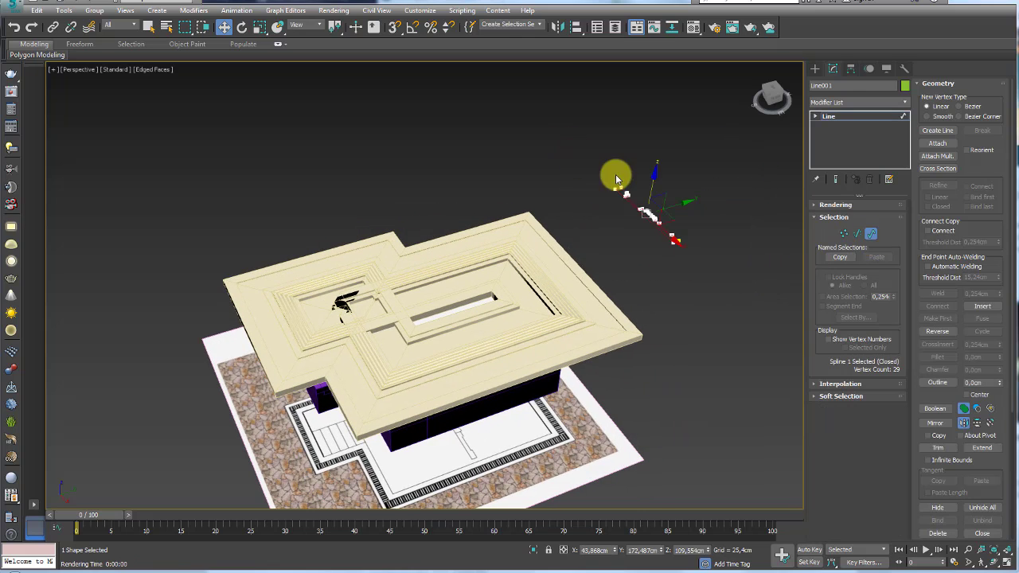
middle_click_drag(678, 296, 498, 266, "alt")
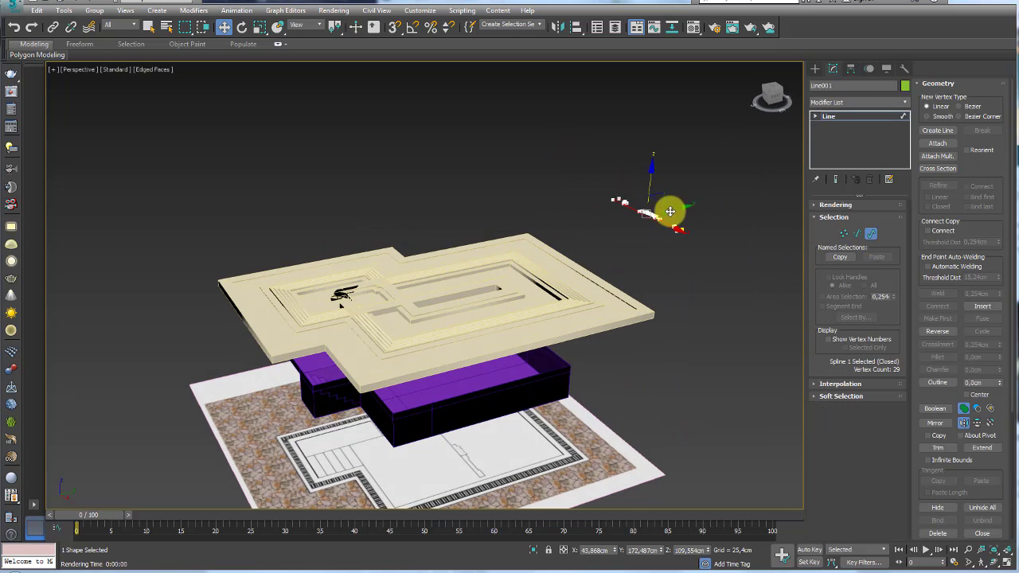
key("r")
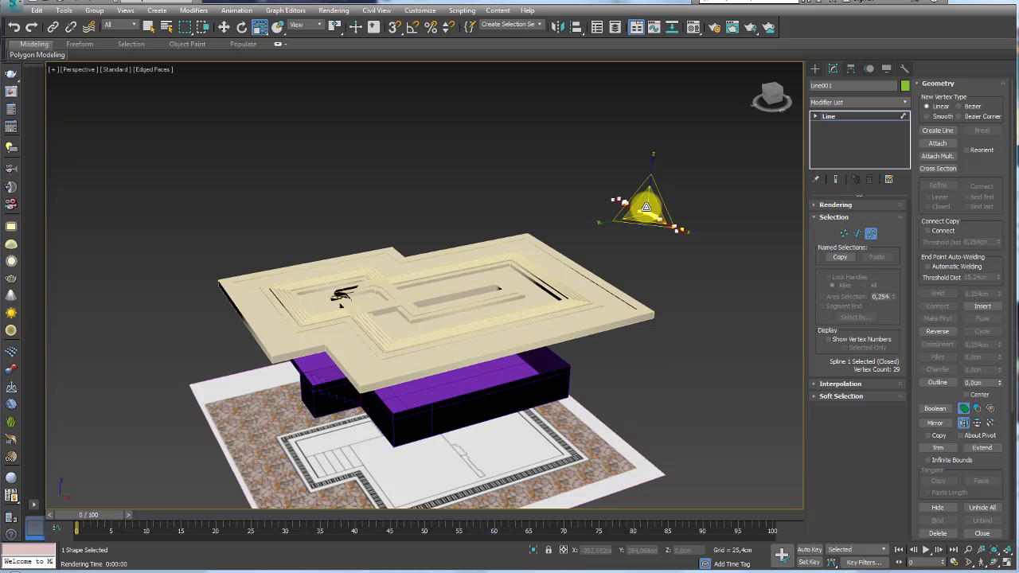
key("e")
key("r")
left_click_drag(647, 208, 701, 518)
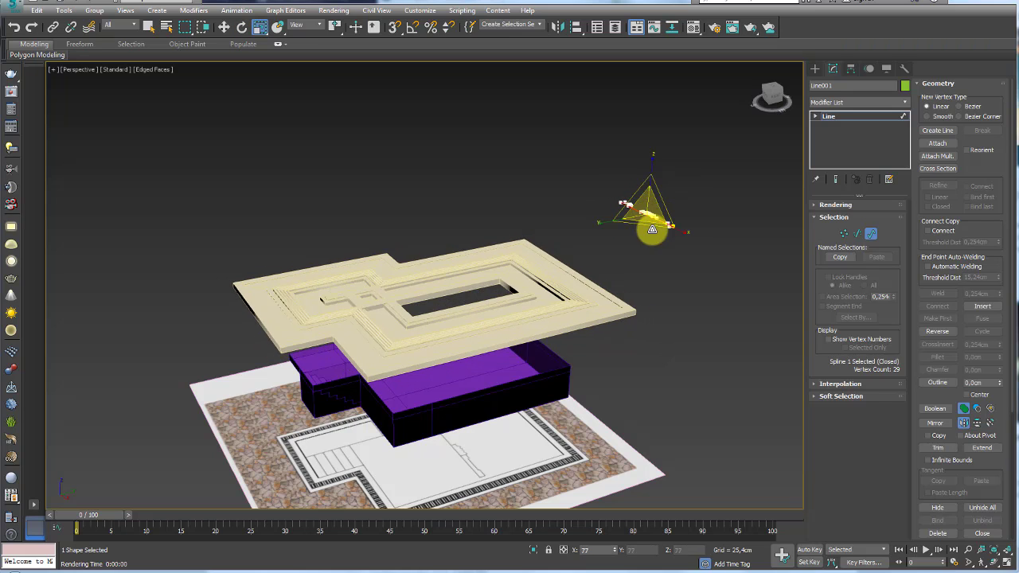
left_click(828, 116)
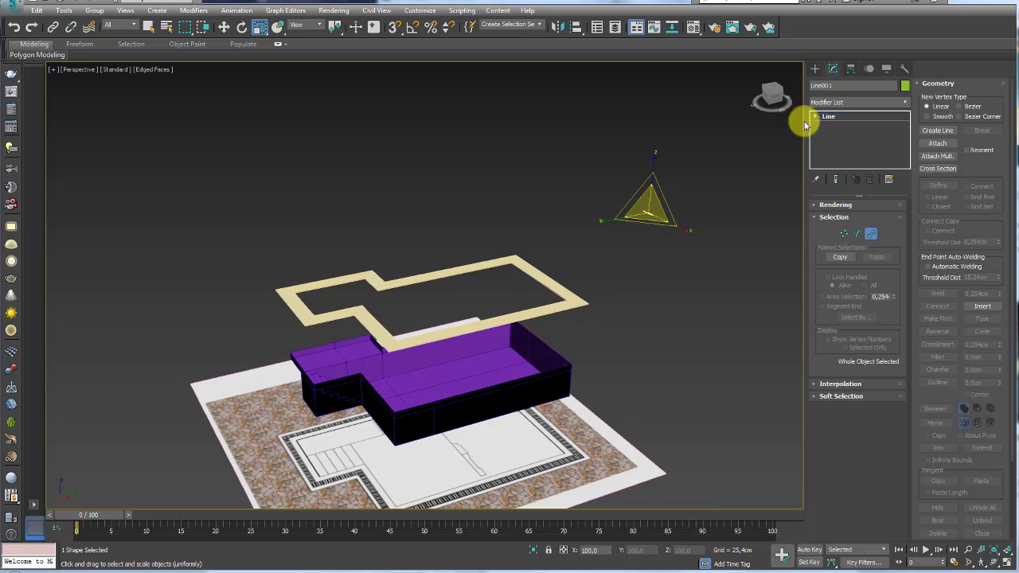
key("w")
mouse_move(662, 207)
middle_mouse_down("alt")
mouse_move(666, 193)
mouse_move(559, 225)
middle_mouse_up("alt")
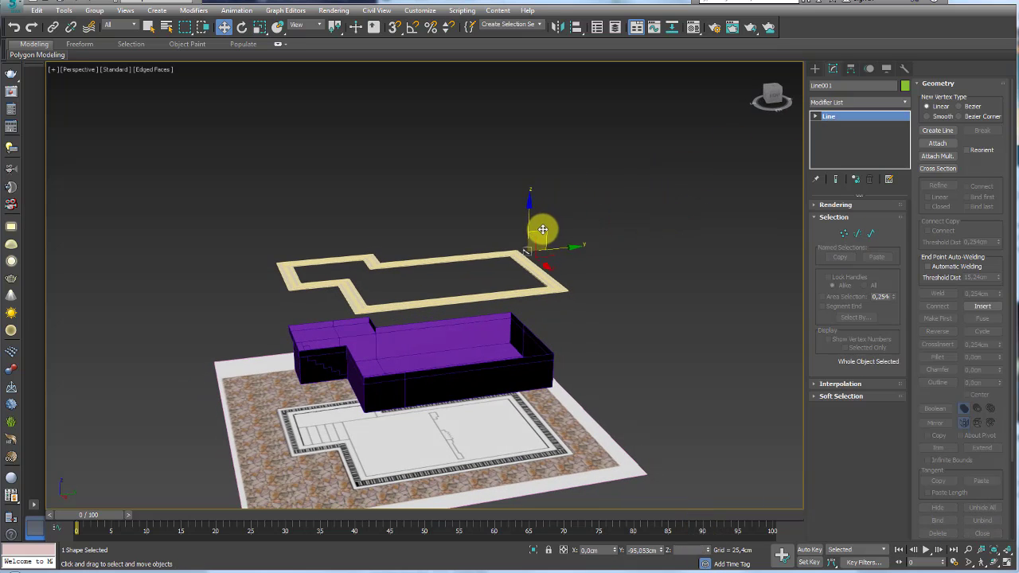
- Move the Line001 profile along Y to 92.363 cm, beside the coping rim
scroll(557, 227, "up", 3)
scroll(530, 242, "up", 3)
scroll(541, 268, "up", 4)
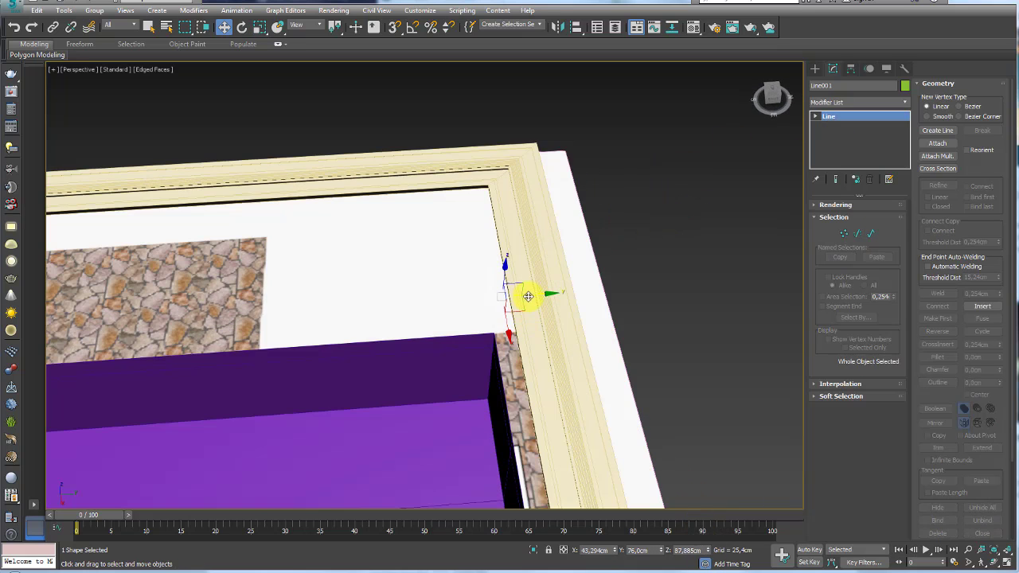
left_click_drag(528, 296, 652, 291)
- Zoom and orbit in to inspect a corner of the cream moulded coping
scroll(629, 281, "down", 3)
mouse_move(630, 281)
middle_mouse_down("alt")
mouse_move(677, 263)
mouse_move(679, 279)
mouse_move(646, 278)
mouse_move(639, 316)
mouse_move(667, 332)
mouse_move(594, 281)
mouse_move(593, 266)
middle_mouse_up("alt")
scroll(584, 298, "up", 3)
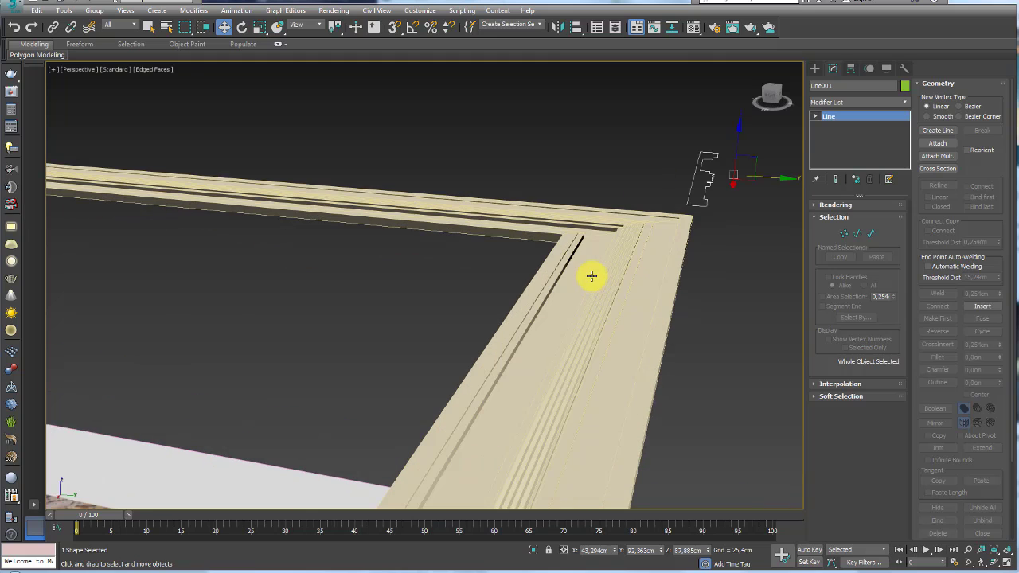
scroll(589, 234, "down", 3)
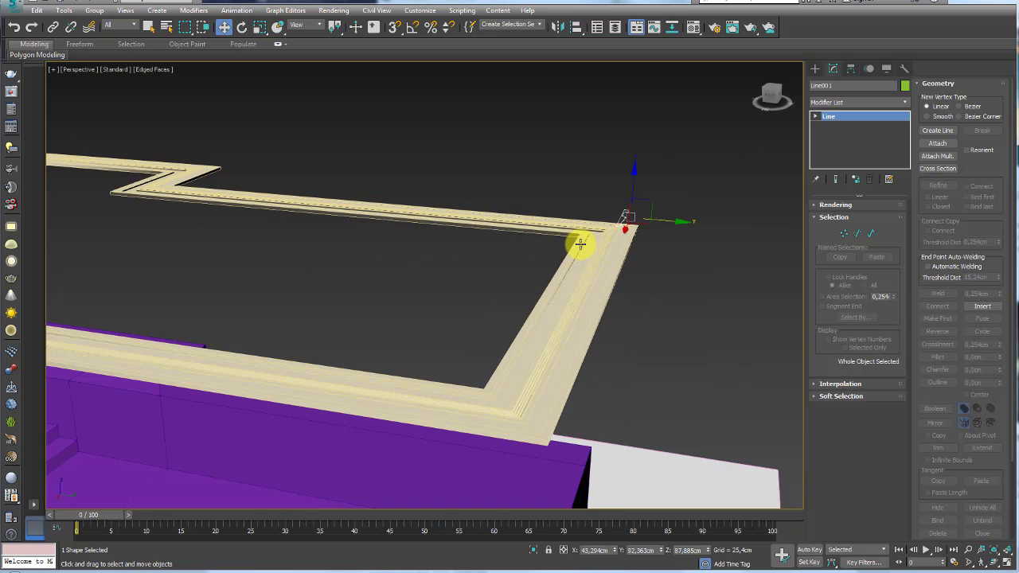
scroll(579, 244, "up", 2)
scroll(588, 239, "up", 2)
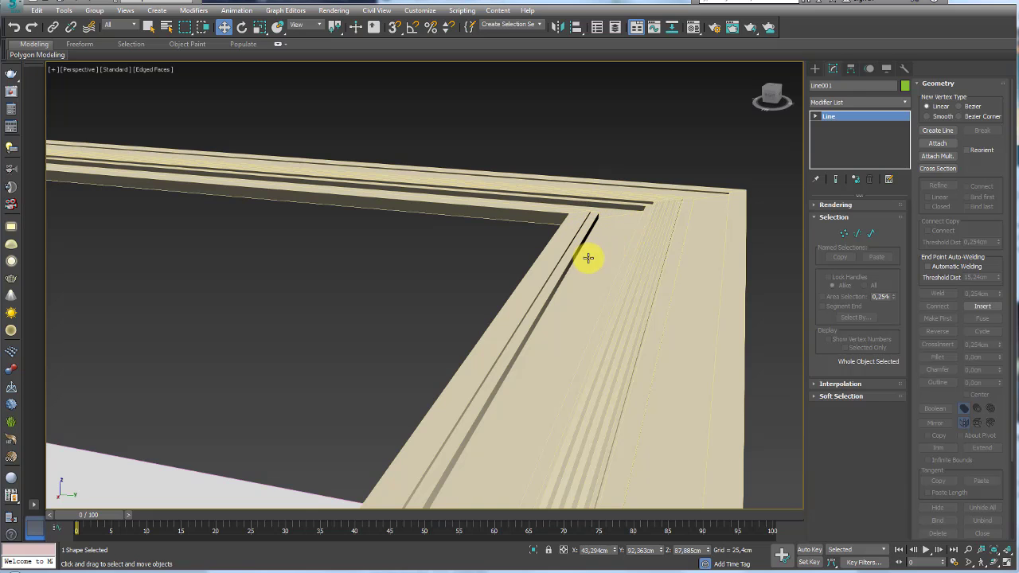
- Check the pool reference photo, then return to the 3D pool scene
scroll(576, 246, "down", 4)
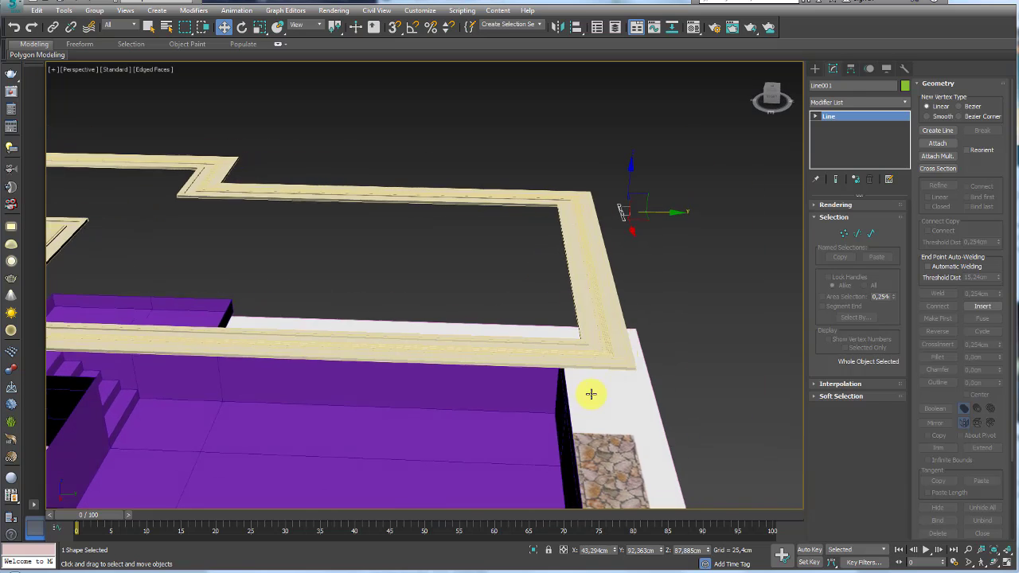
left_click(480, 568)
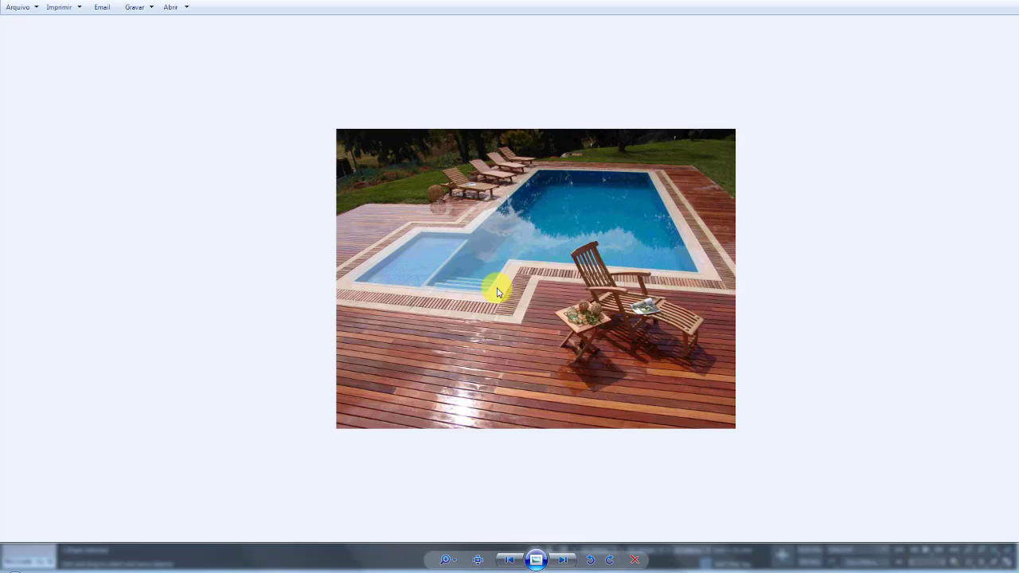
scroll(496, 292, "up", 3)
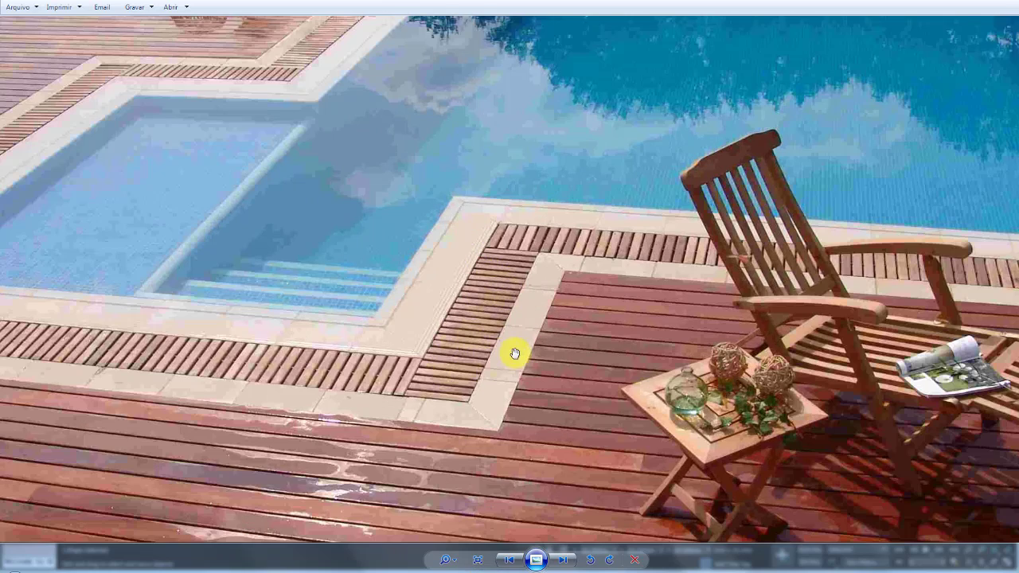
key("alt+Tab")
scroll(583, 239, "up", 4)
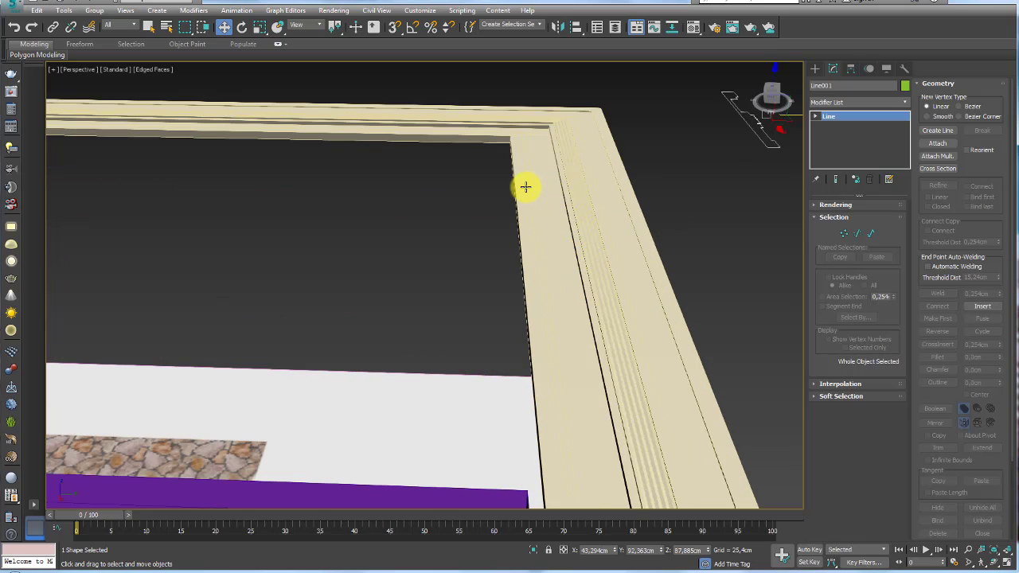
scroll(650, 179, "down", 3)
- Rotate the whole profile spline 180° with Angle Snap turned on
left_click(870, 232)
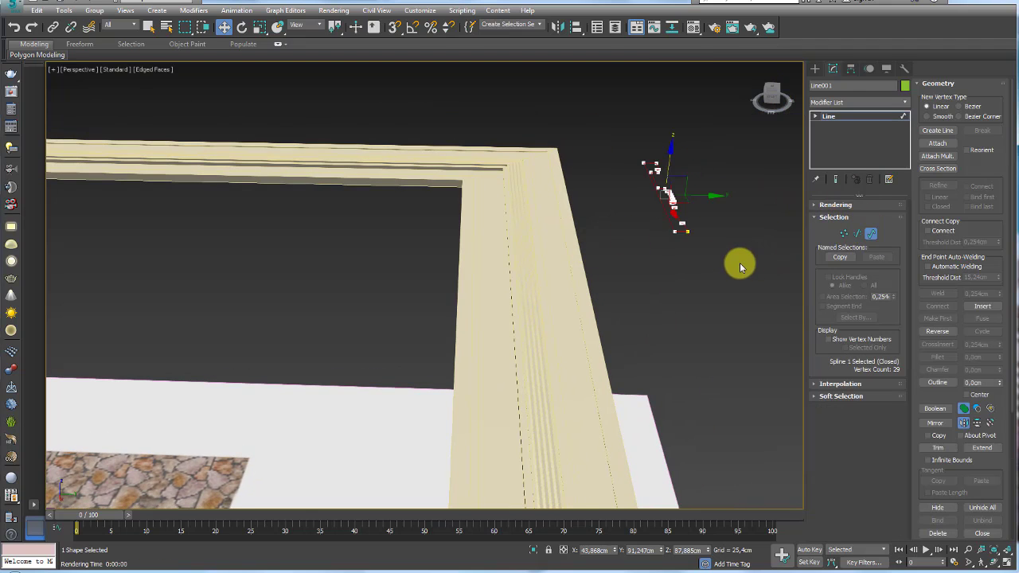
key("e")
left_click_drag(678, 170, 678, 310)
left_click_drag(678, 365, 678, 317)
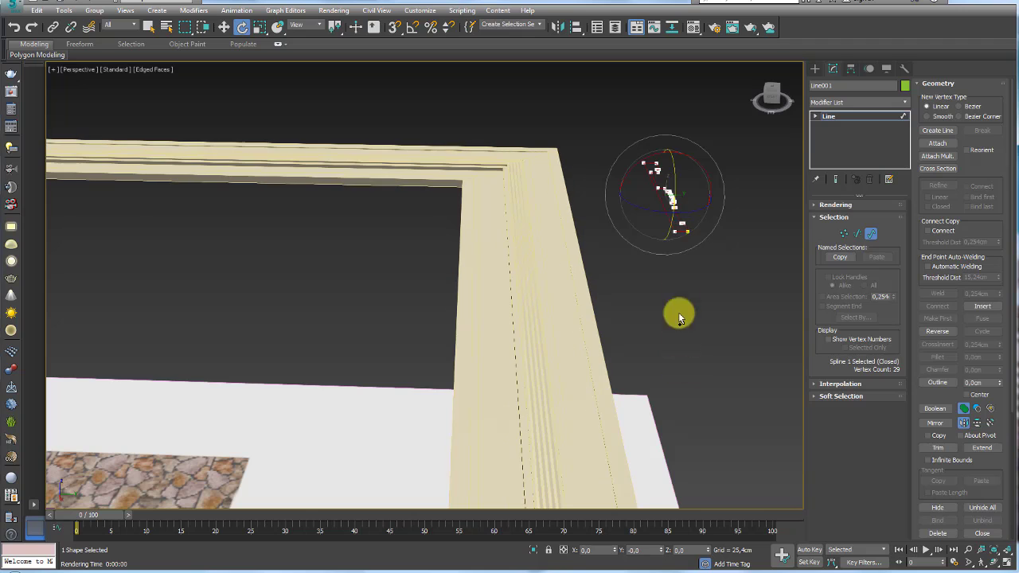
key("a")
left_click_drag(676, 189, 681, 272)
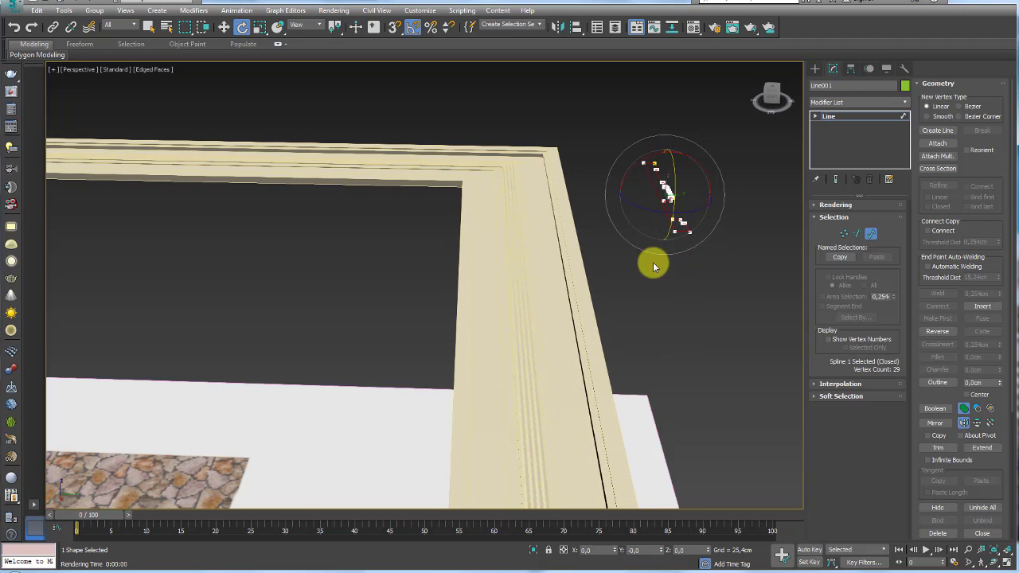
- Box-select the profile's end vertices and move them to reshape the moulding, then return to Line level
middle_click_drag(653, 264, 567, 234, "alt")
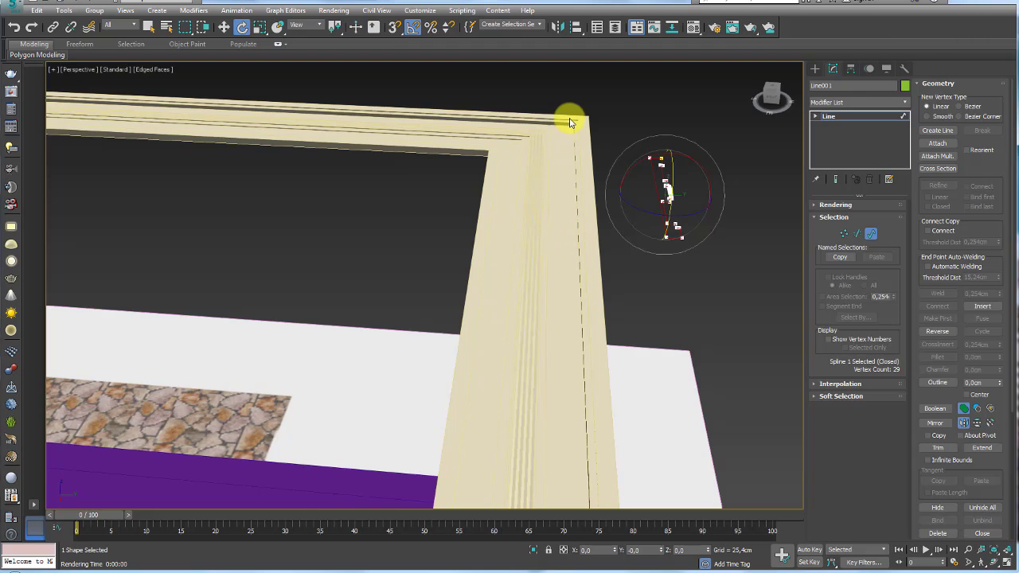
mouse_move(554, 127)
middle_mouse_down("alt")
mouse_move(568, 189)
mouse_move(577, 155)
mouse_move(682, 157)
mouse_move(729, 196)
mouse_move(572, 174)
middle_mouse_up("alt")
left_click(836, 233)
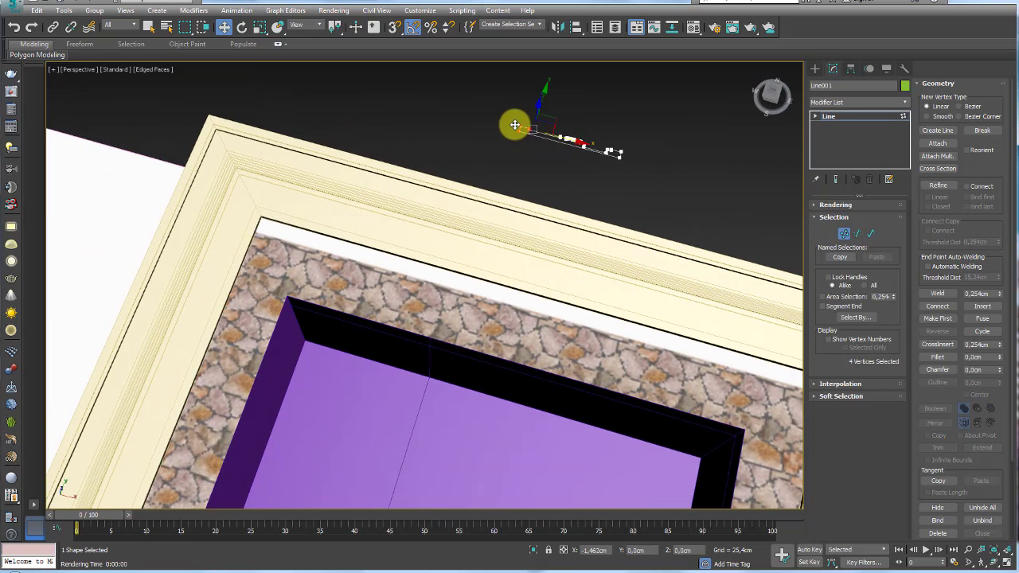
left_click_drag(554, 145, 445, 119)
right_click(462, 123)
left_click_drag(638, 176, 595, 122)
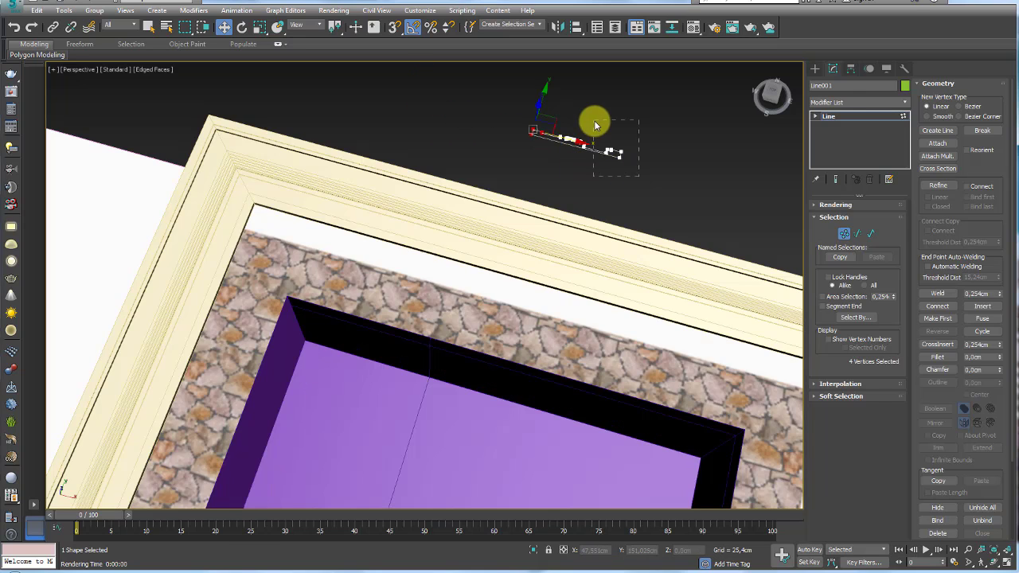
left_click_drag(636, 158, 671, 177)
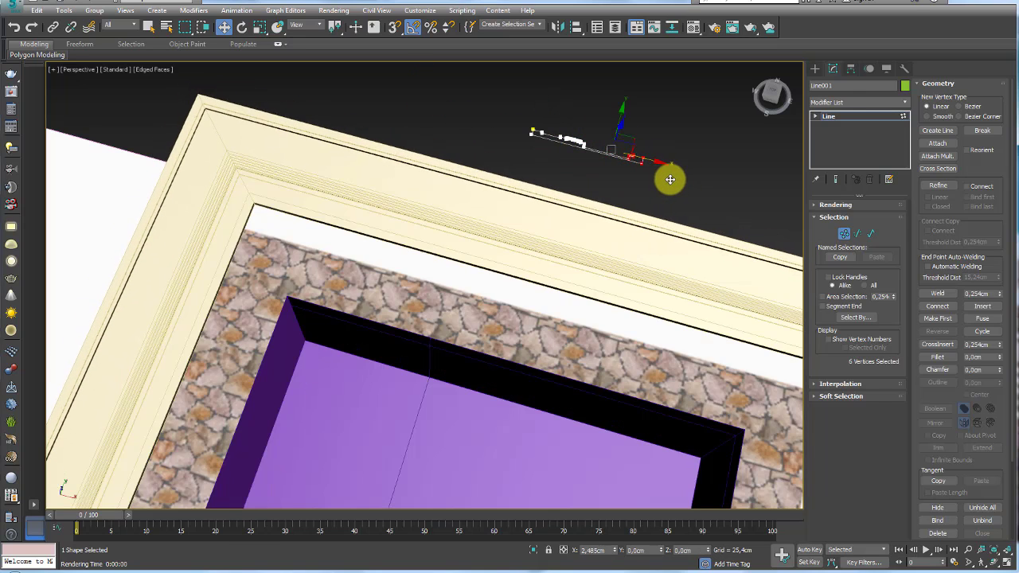
left_click(829, 117)
middle_click_drag(734, 148, 659, 191, "alt")
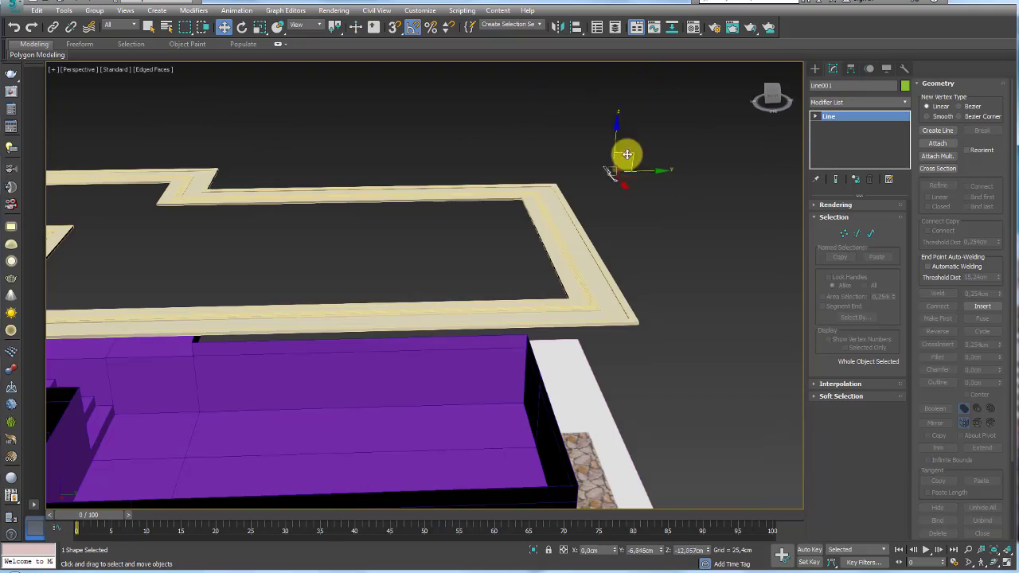
mouse_move(694, 86)
middle_mouse_down("alt")
mouse_move(682, 216)
mouse_move(645, 250)
mouse_move(661, 205)
mouse_move(653, 221)
mouse_move(664, 239)
middle_mouse_up("alt")
- Select the borda sweep, clicking fundo then borda again, and launch the Align tool
scroll(659, 205, "down", 5)
left_click(832, 118)
left_click(841, 119)
left_click(635, 223)
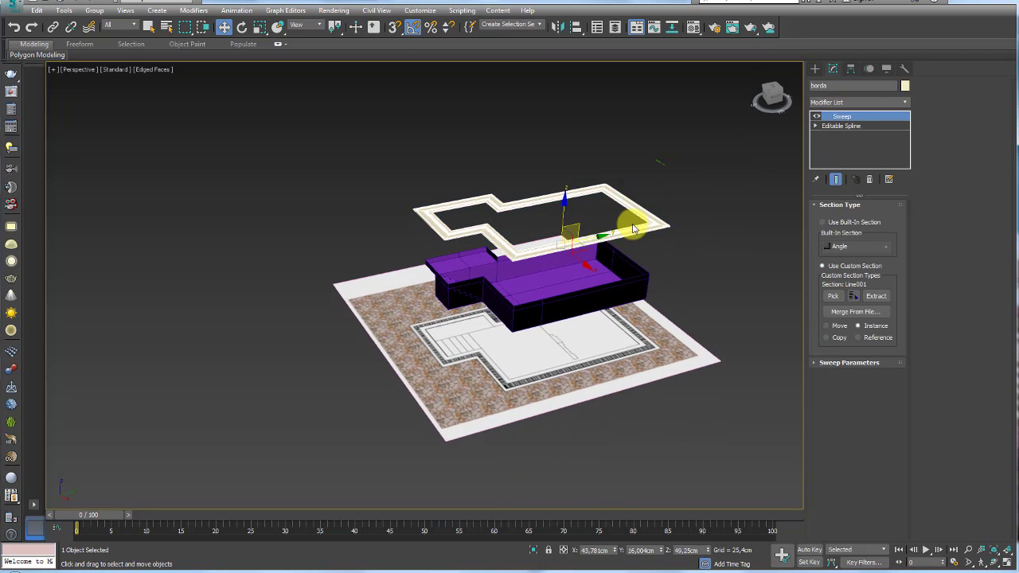
scroll(583, 165, "up", 3)
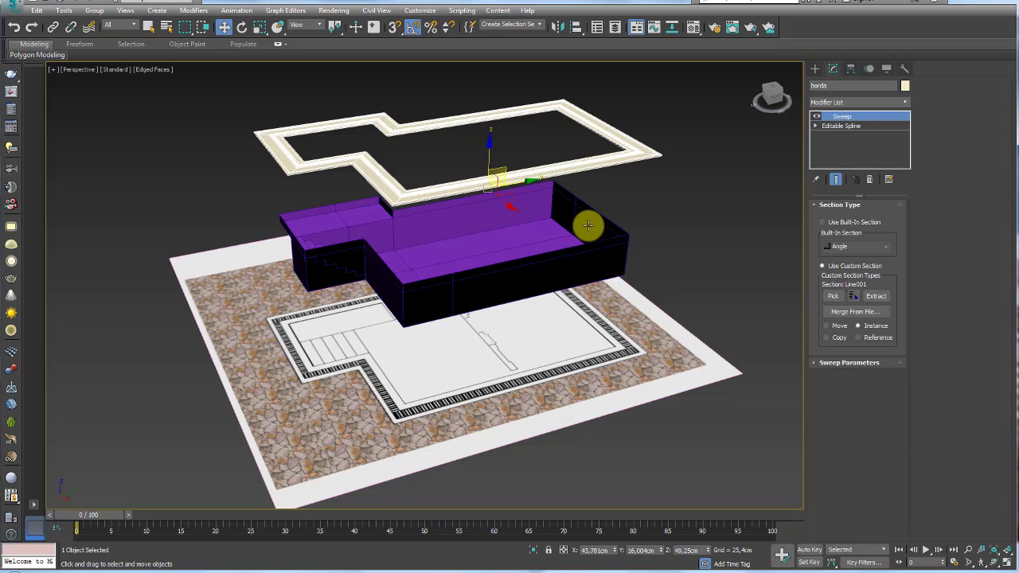
middle_click_drag(605, 228, 622, 143, "alt")
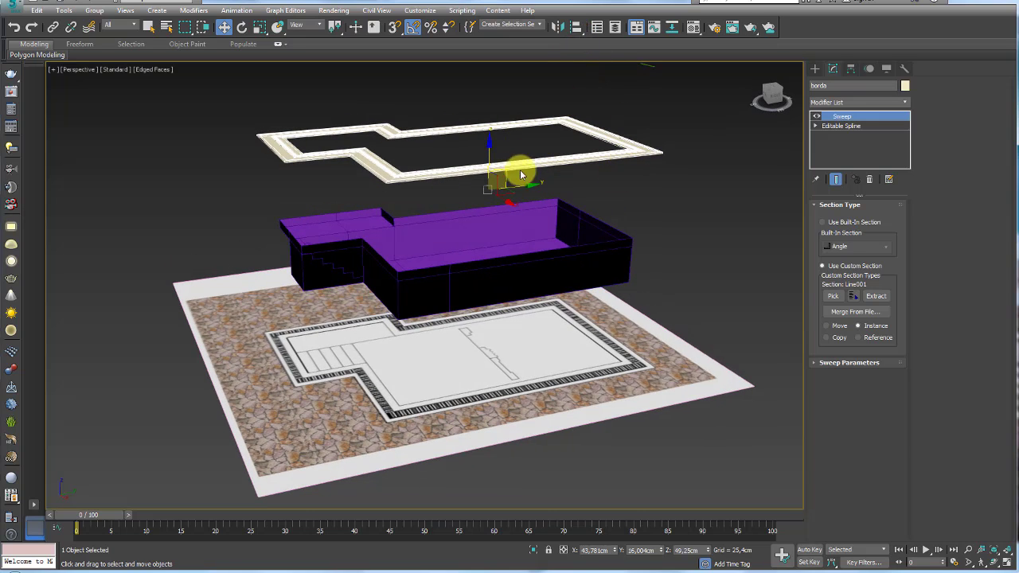
left_click(542, 222)
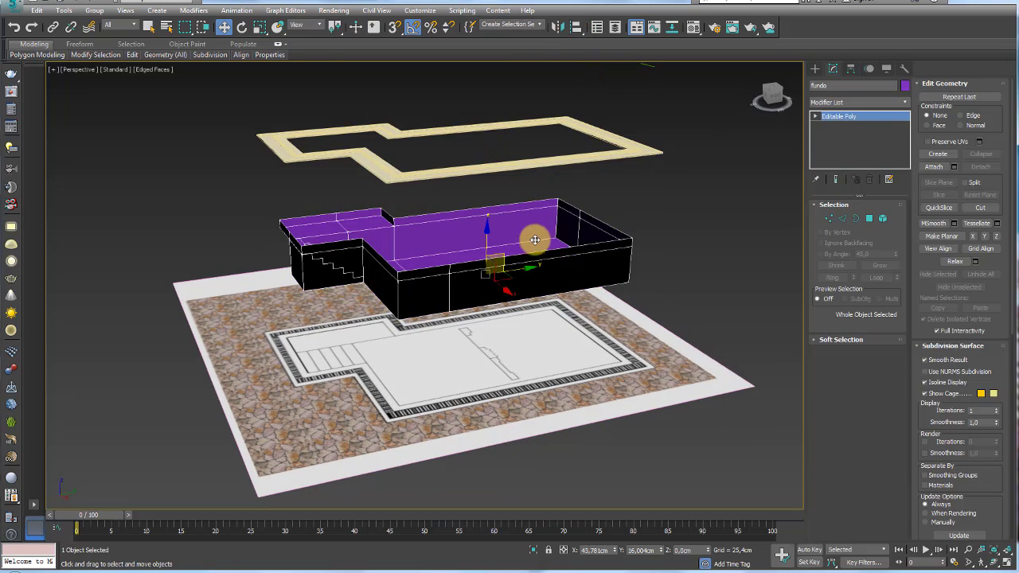
left_click(593, 135)
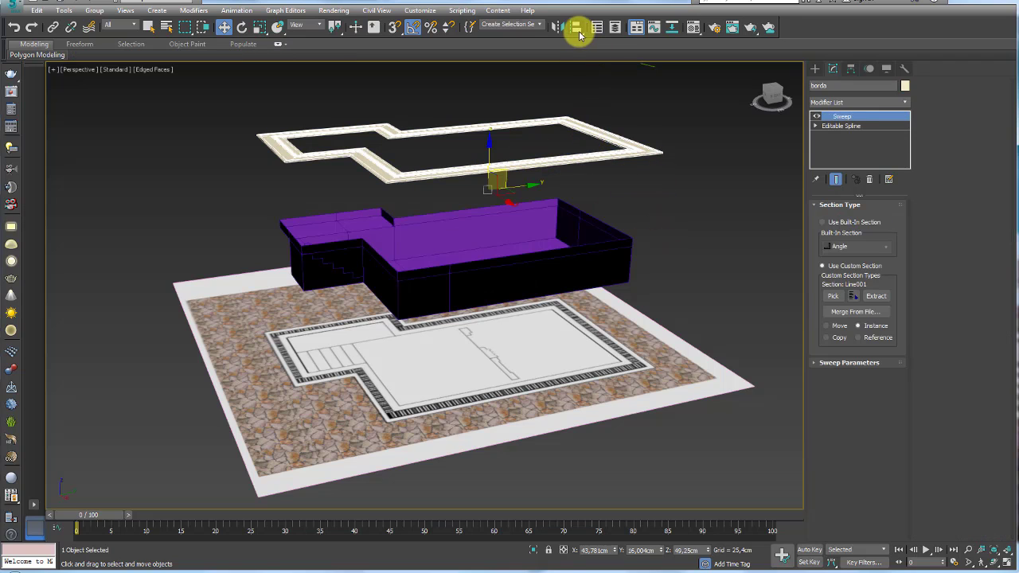
left_click(577, 28)
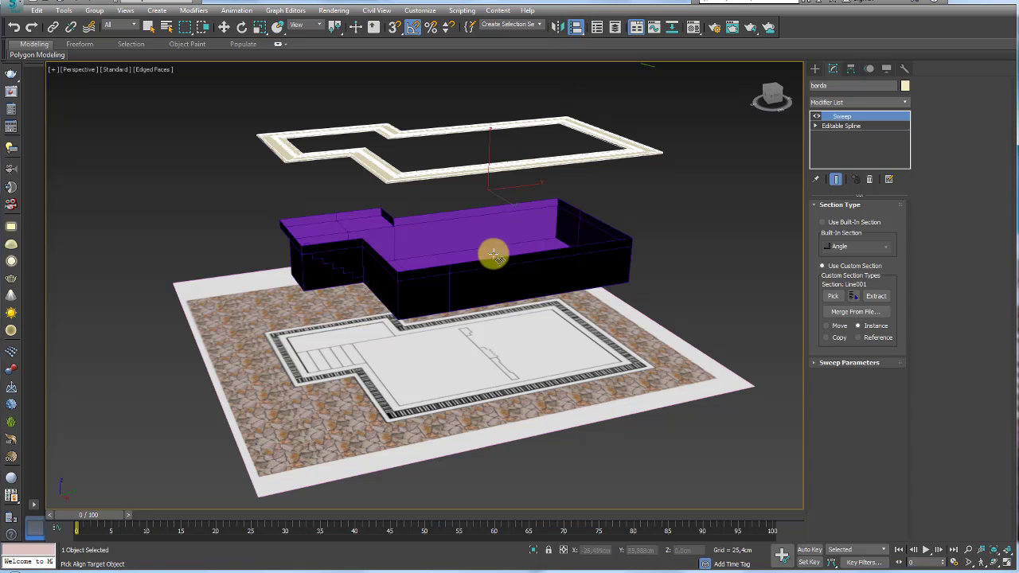
- Align borda to fundo on X, Y and Z, using Pivot Point for current and target
left_click(463, 224)
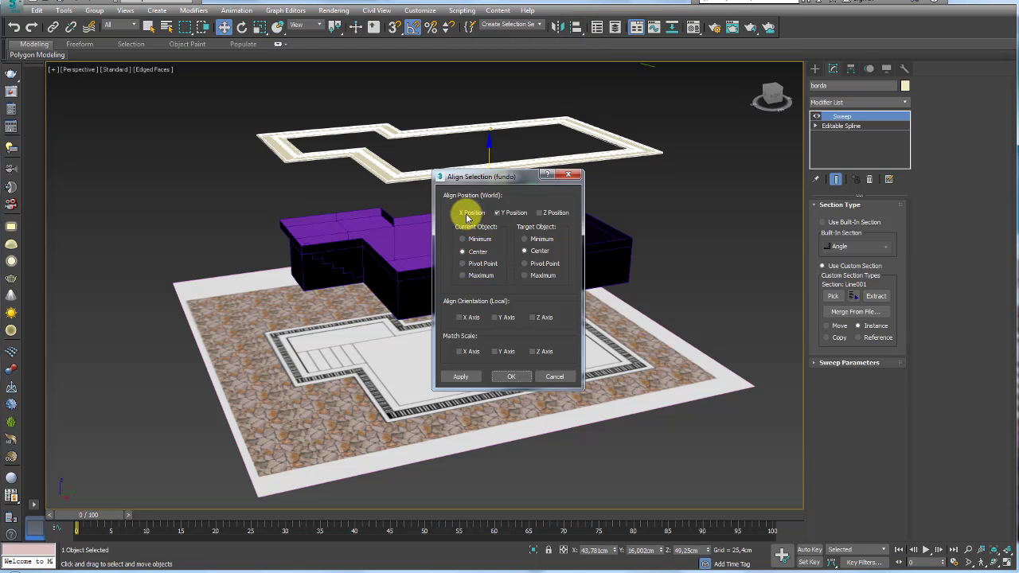
left_click(539, 213)
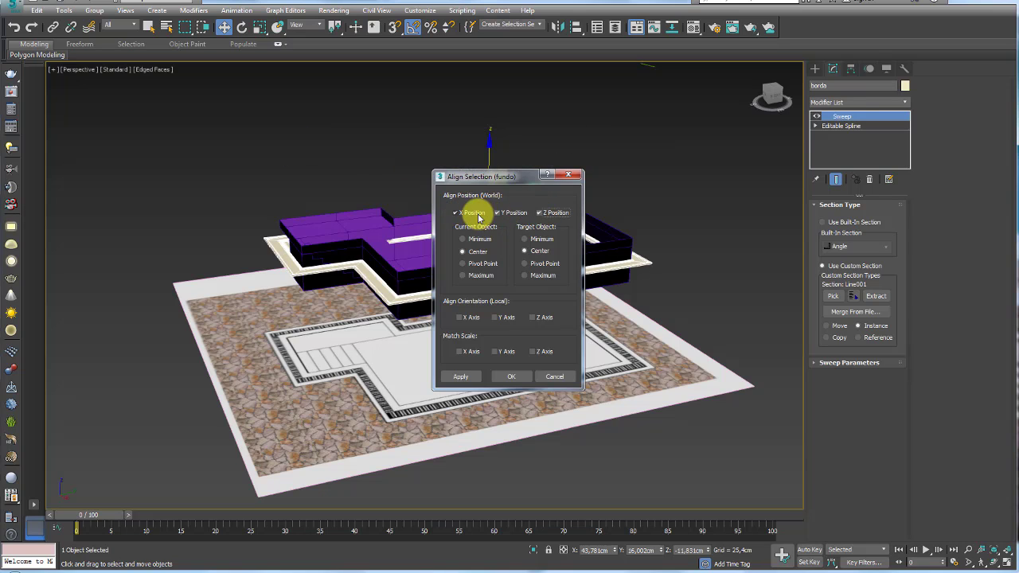
left_click(465, 264)
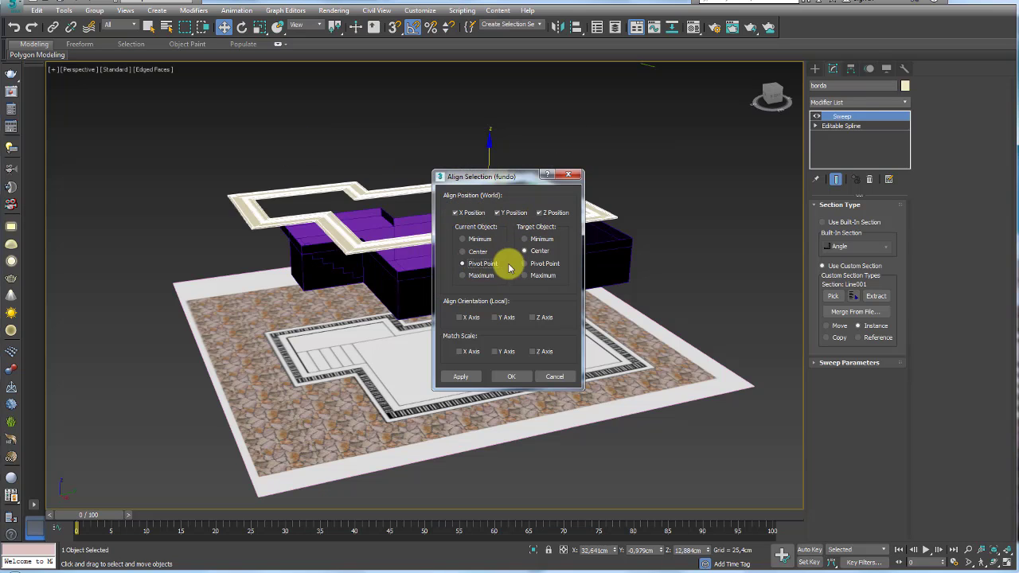
left_click(527, 264)
left_click(517, 377)
mouse_move(518, 287)
middle_mouse_down("alt")
mouse_move(552, 357)
mouse_move(518, 271)
mouse_move(568, 282)
middle_mouse_up("alt")
- Select the border's profile line Line001 near the pool corner
scroll(557, 239, "up", 3)
scroll(538, 215, "up", 2)
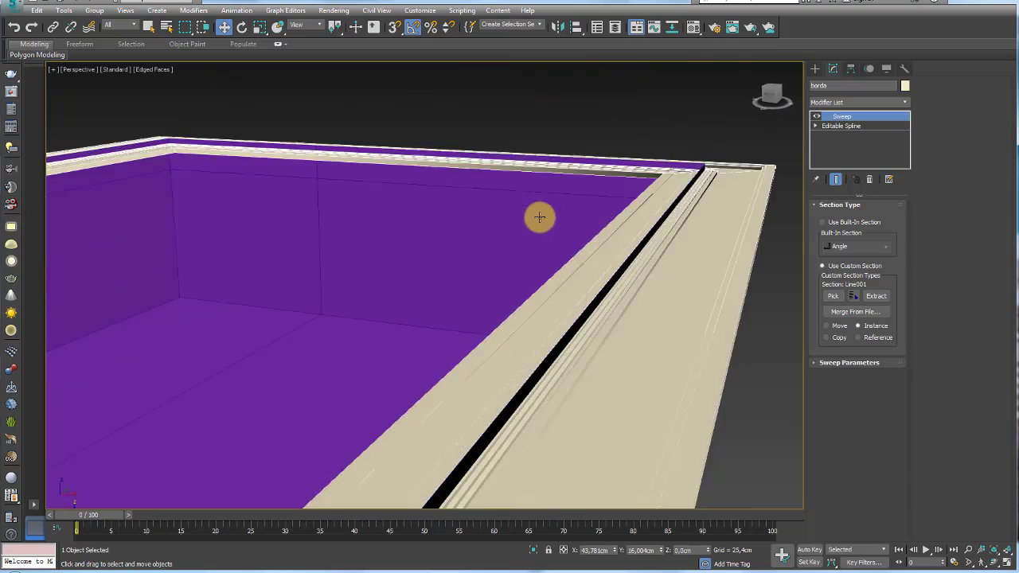
scroll(584, 222, "up", 2)
scroll(517, 247, "up", 2)
middle_click_drag(462, 267, 494, 183, "alt")
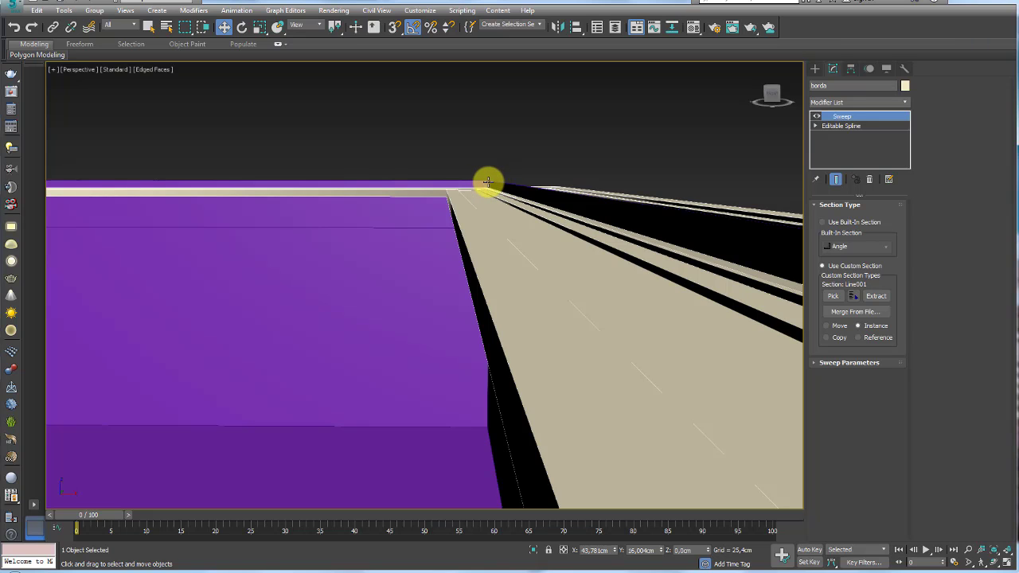
scroll(488, 182, "down", 10)
left_click_drag(487, 164, 405, 114)
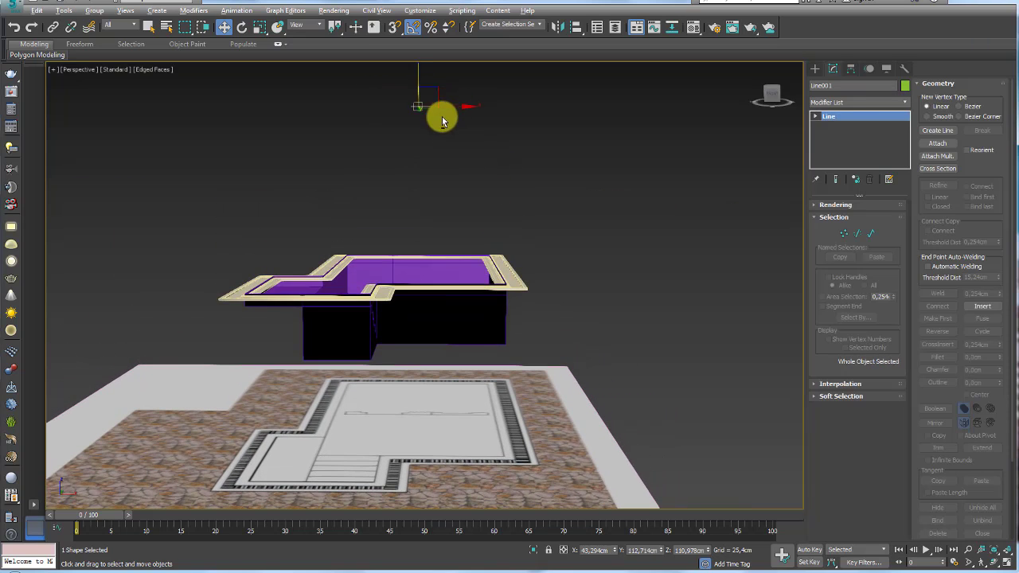
mouse_move(443, 121)
middle_mouse_down("alt")
mouse_move(432, 87)
mouse_move(416, 103)
mouse_move(446, 93)
middle_mouse_up("alt")
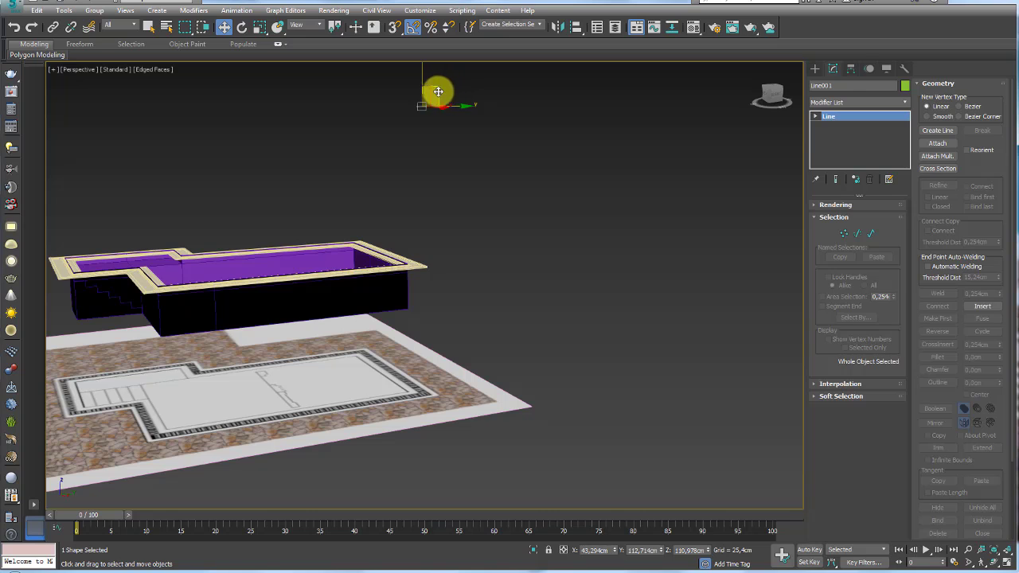
scroll(386, 232, "up", 5)
scroll(399, 250, "up", 3)
- Rotate Line001 90° around X and 90° around Z
key("e")
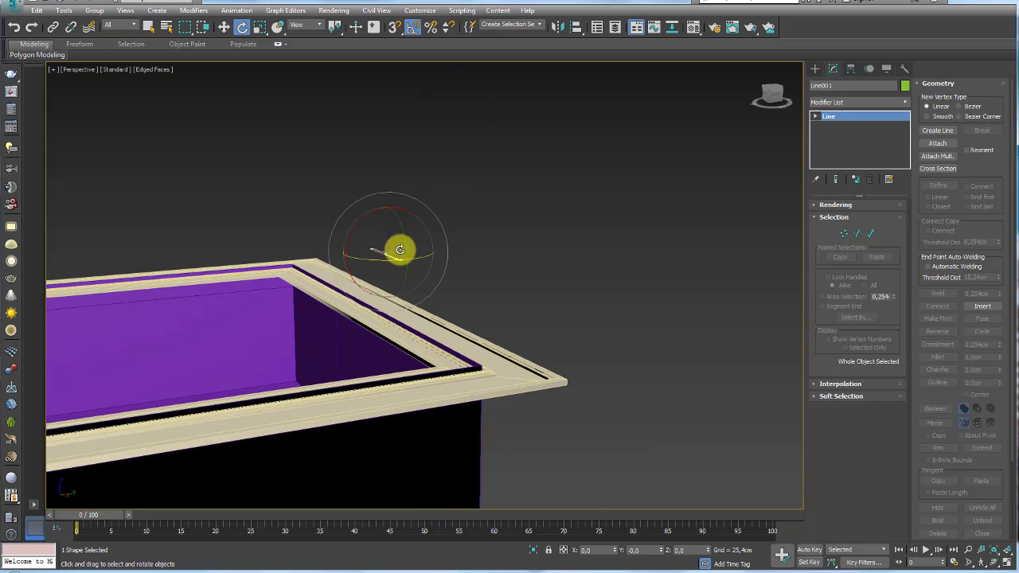
left_click_drag(376, 213, 357, 225)
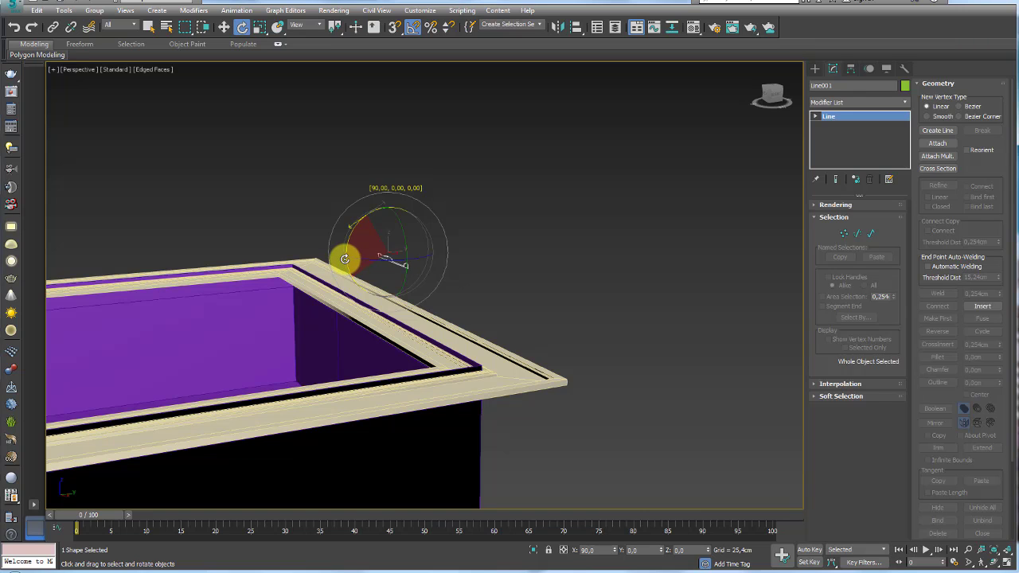
scroll(425, 262, "up", 1)
scroll(438, 254, "up", 2)
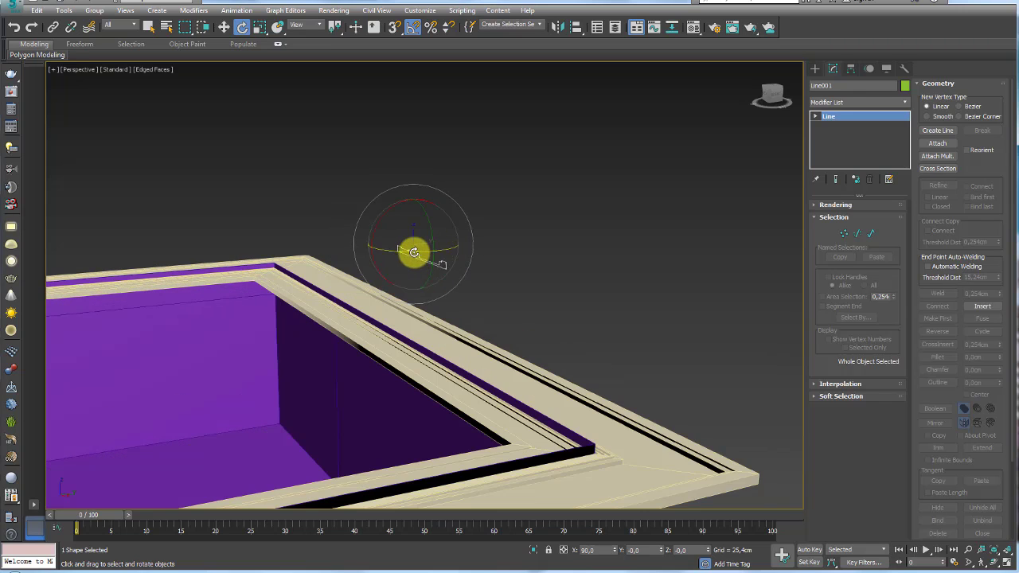
mouse_move(412, 250)
left_mouse_down()
mouse_move(446, 245)
mouse_move(398, 253)
mouse_move(467, 243)
left_mouse_up()
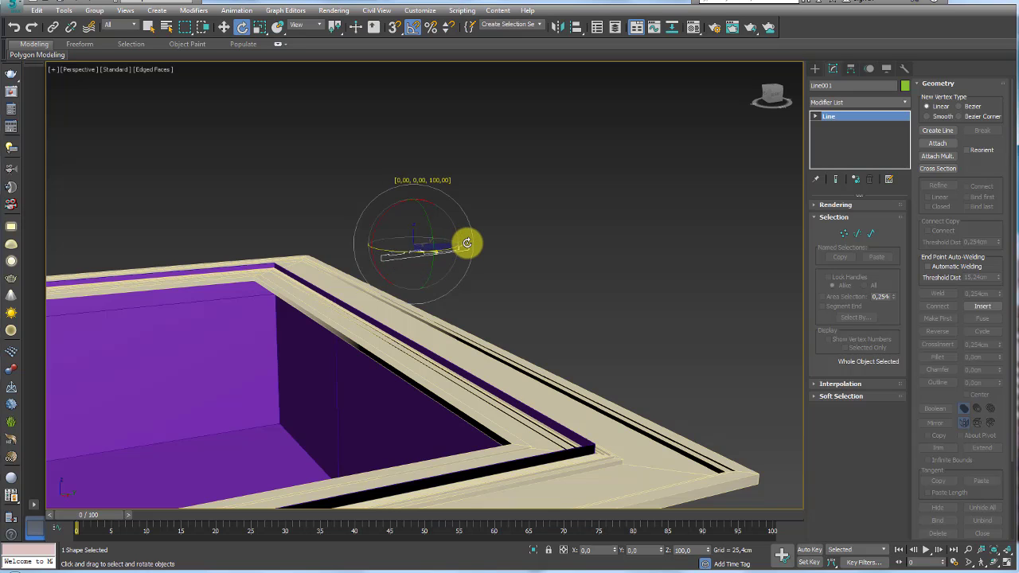
mouse_move(462, 244)
middle_mouse_down("alt")
mouse_move(492, 272)
mouse_move(530, 253)
mouse_move(454, 228)
middle_mouse_up("alt")
- Move the profile line beside the border and raise its spline slightly
key("w")
left_click_drag(430, 224, 467, 257)
middle_click_drag(466, 257, 489, 311, "alt")
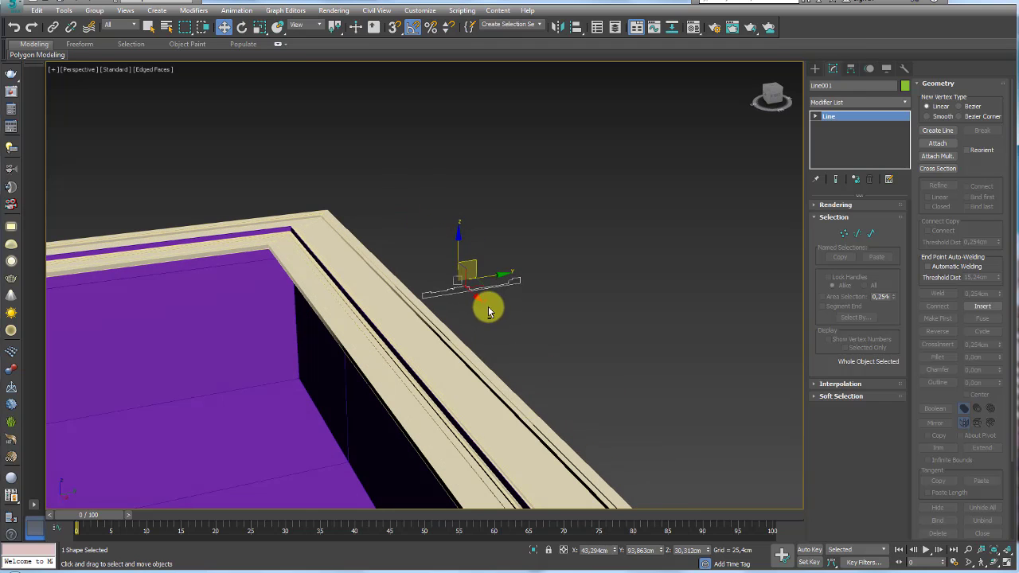
left_click(872, 239)
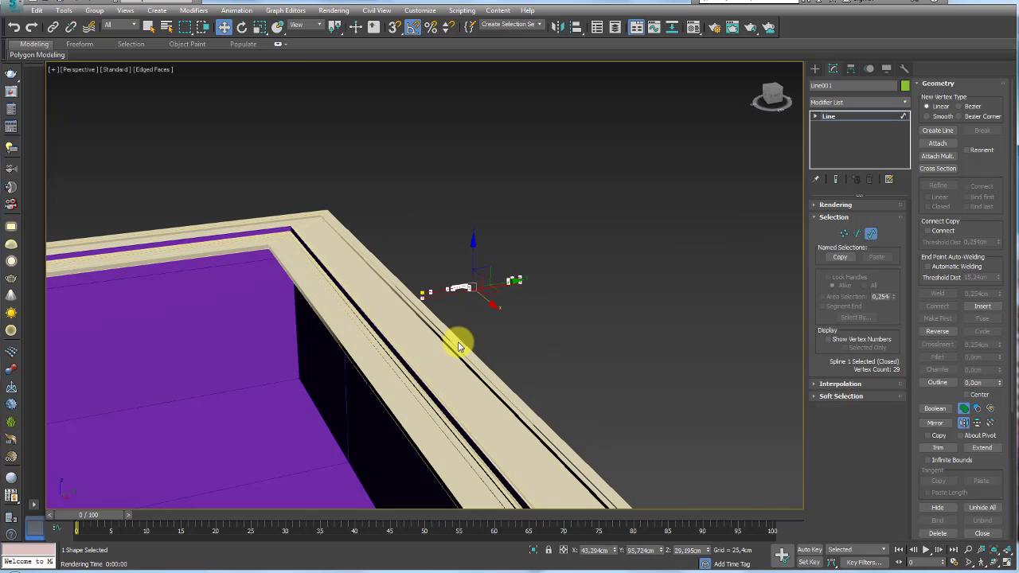
middle_click_drag(458, 345, 509, 307, "alt")
mouse_move(569, 295)
middle_mouse_down("alt")
mouse_move(455, 289)
mouse_move(488, 198)
middle_mouse_up("alt")
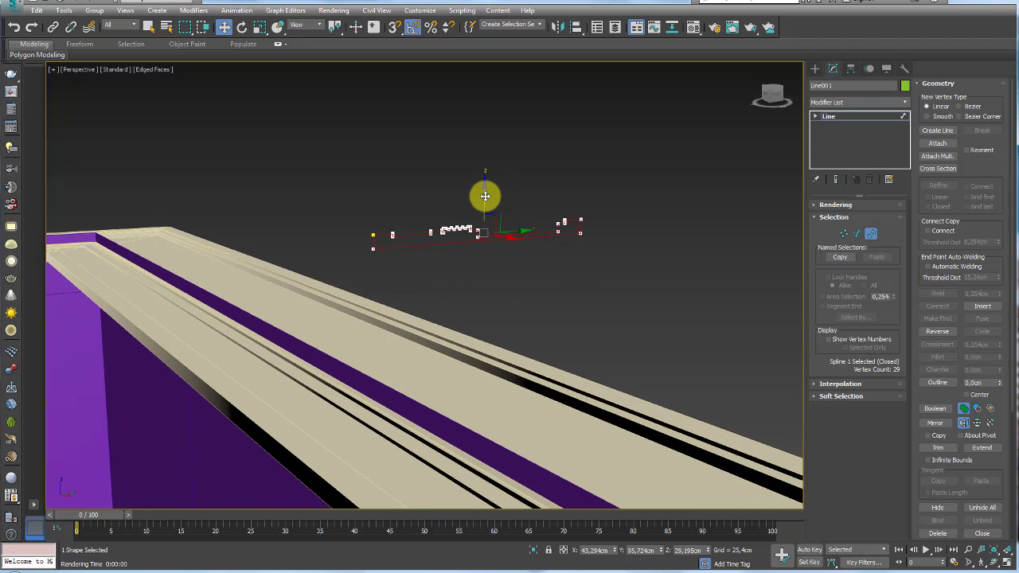
left_click_drag(484, 196, 484, 173)
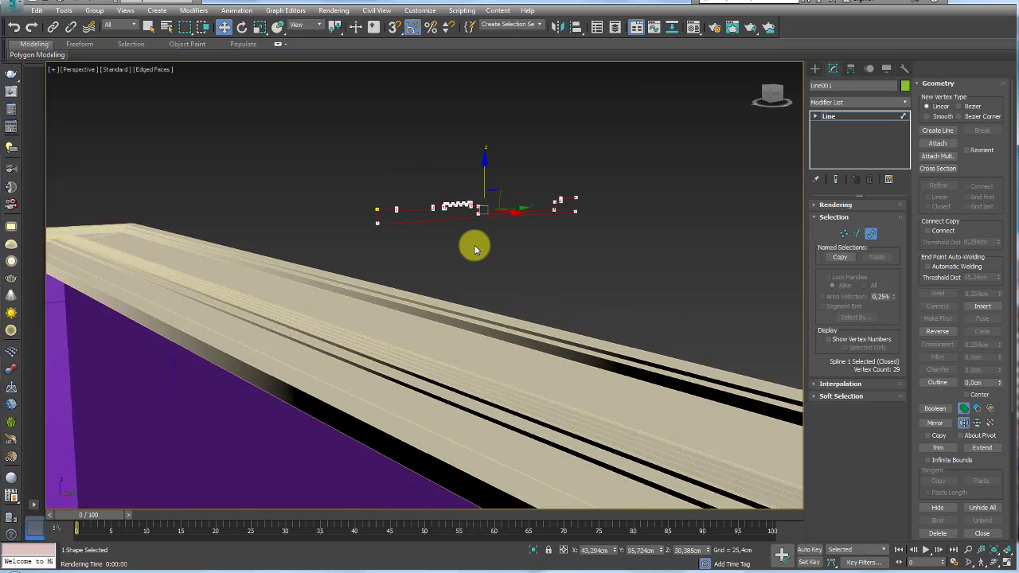
mouse_move(475, 248)
middle_mouse_down("alt")
mouse_move(498, 215)
mouse_move(520, 207)
mouse_move(605, 203)
mouse_move(420, 275)
mouse_move(257, 257)
mouse_move(231, 266)
mouse_move(562, 198)
mouse_move(279, 288)
mouse_move(281, 274)
mouse_move(309, 268)
mouse_move(291, 282)
middle_mouse_up("alt")
scroll(277, 273, "up", 5)
scroll(287, 274, "down", 5)
- Select the profile's two end vertices and fillet the corners with a radius of 2
left_click(842, 234)
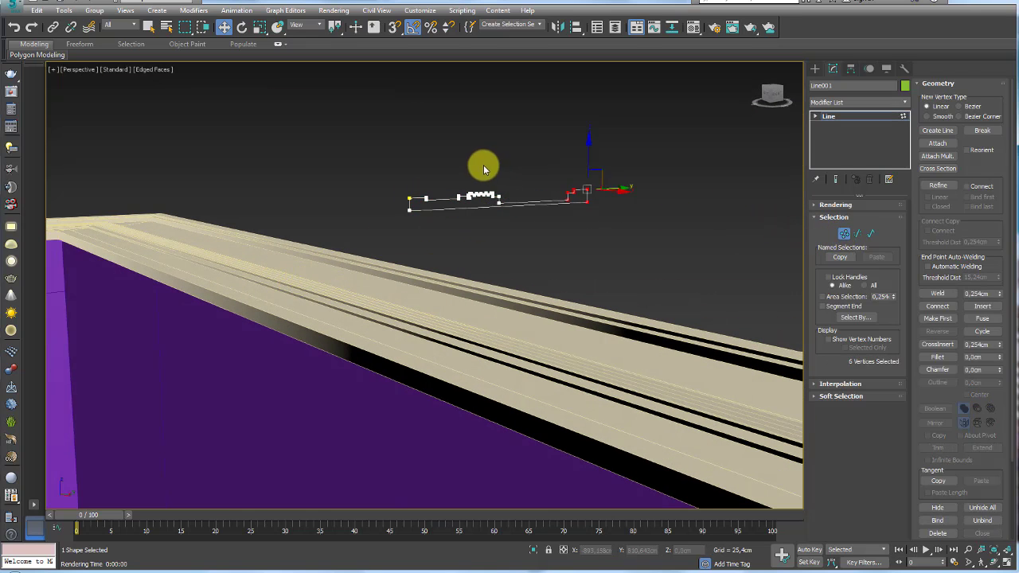
middle_click_drag(483, 166, 379, 204, "alt")
left_click(367, 227)
scroll(514, 218, "up", 3)
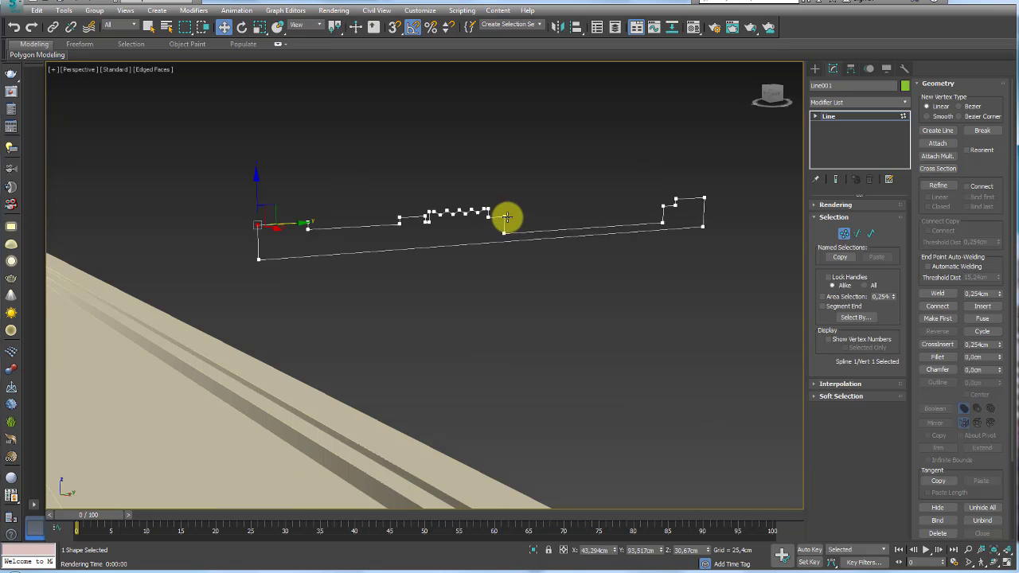
left_click(706, 203)
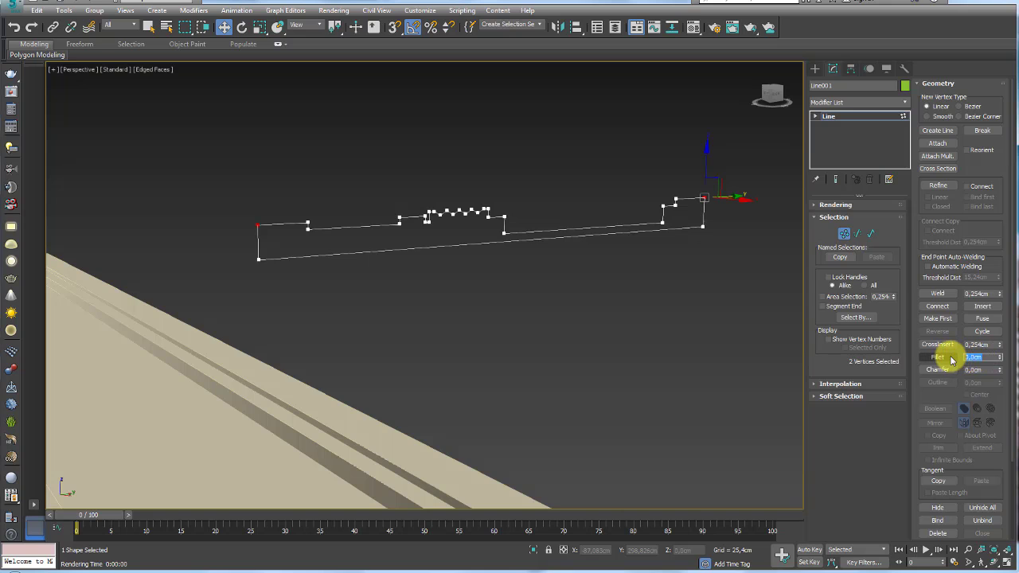
key("Return")
mouse_move(561, 273)
middle_mouse_down("alt")
mouse_move(462, 324)
mouse_move(369, 350)
mouse_move(398, 334)
middle_mouse_up("alt")
left_click(488, 233)
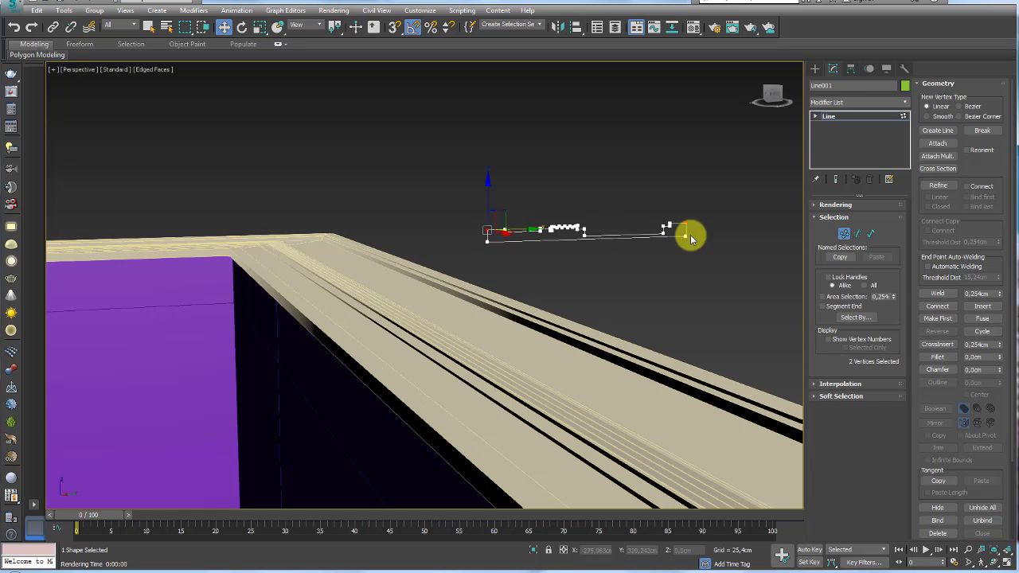
left_click(990, 357)
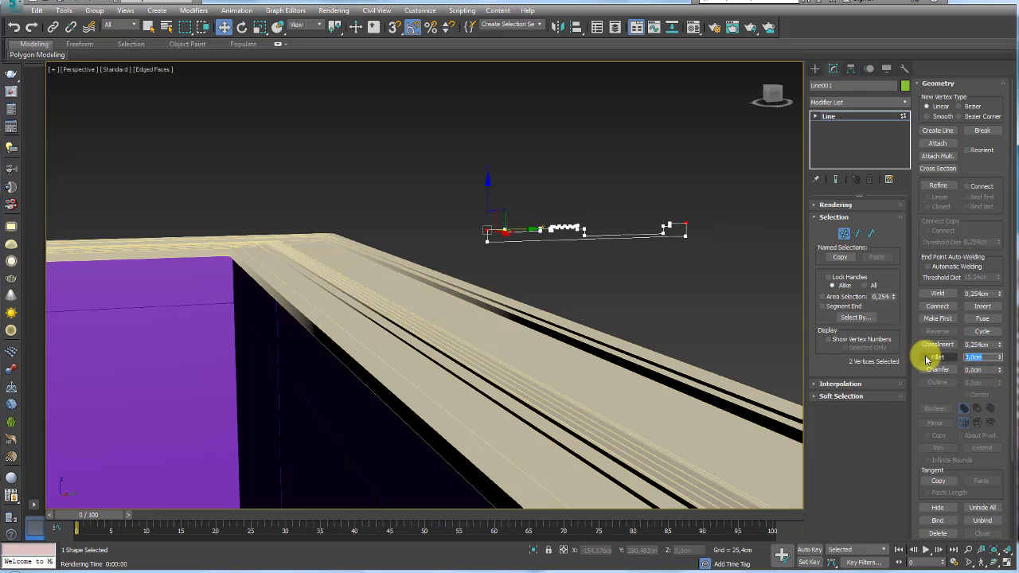
type("2")
key("Return")
scroll(518, 231, "up", 3)
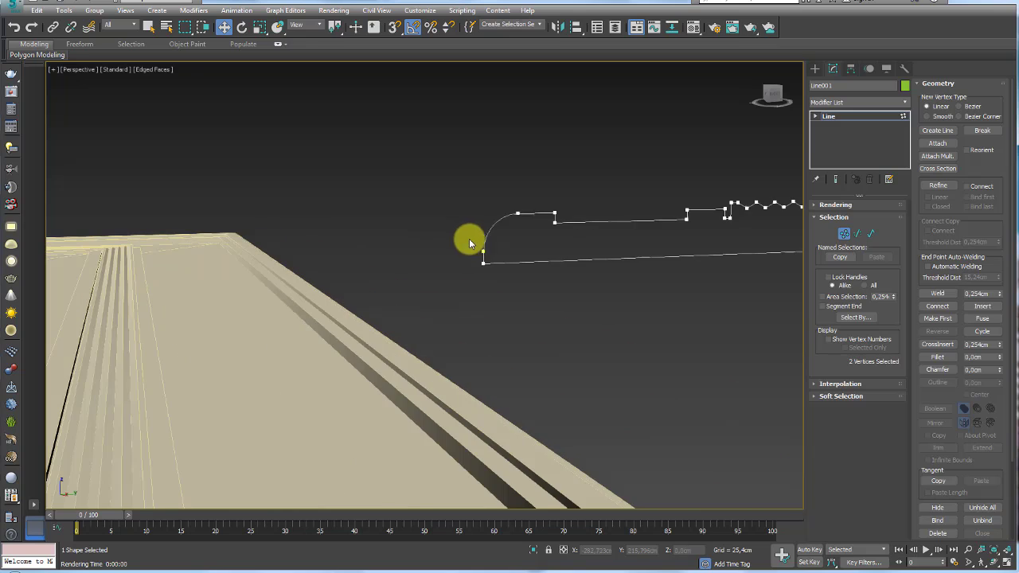
- Return to Line level and slide the profile line back toward the border
left_click(830, 116)
mouse_move(504, 182)
middle_mouse_down("alt")
mouse_move(346, 290)
mouse_move(391, 302)
mouse_move(368, 336)
mouse_move(382, 396)
mouse_move(465, 294)
mouse_move(550, 297)
mouse_move(467, 276)
mouse_move(532, 356)
mouse_move(568, 291)
mouse_move(564, 246)
mouse_move(548, 246)
middle_mouse_up("alt")
scroll(427, 265, "down", 3)
scroll(532, 356, "up", 5)
scroll(532, 368, "up", 3)
mouse_move(532, 369)
middle_mouse_down("alt")
mouse_move(534, 339)
mouse_move(552, 347)
mouse_move(514, 370)
mouse_move(462, 191)
mouse_move(548, 214)
mouse_move(548, 178)
middle_mouse_up("alt")
left_click_drag(548, 178, 405, 176)
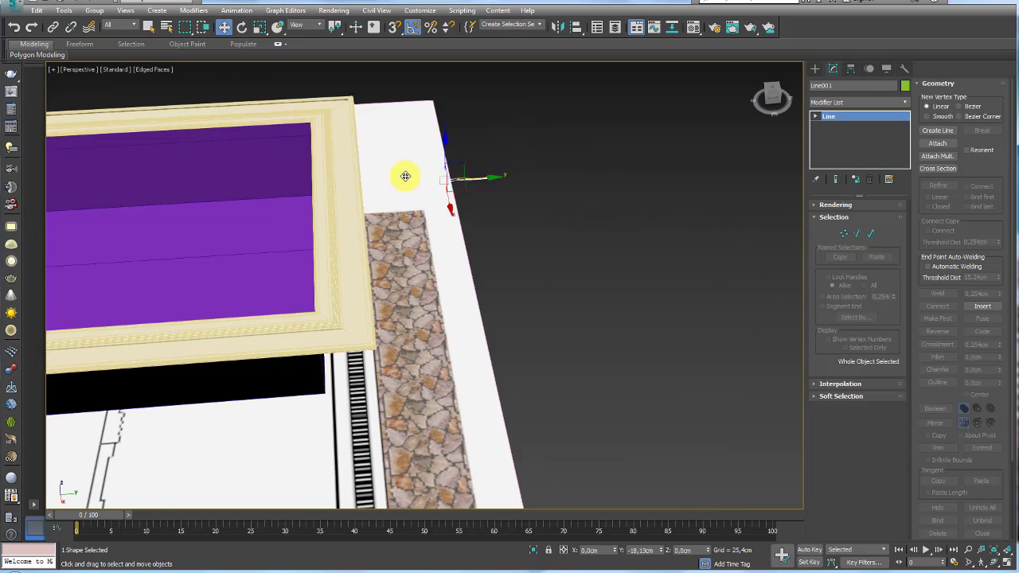
mouse_move(396, 175)
middle_mouse_down("alt")
mouse_move(489, 268)
mouse_move(586, 257)
mouse_move(575, 257)
middle_mouse_up("alt")
left_click(871, 234)
left_click(636, 244)
middle_click_drag(636, 244, 592, 243, "alt")
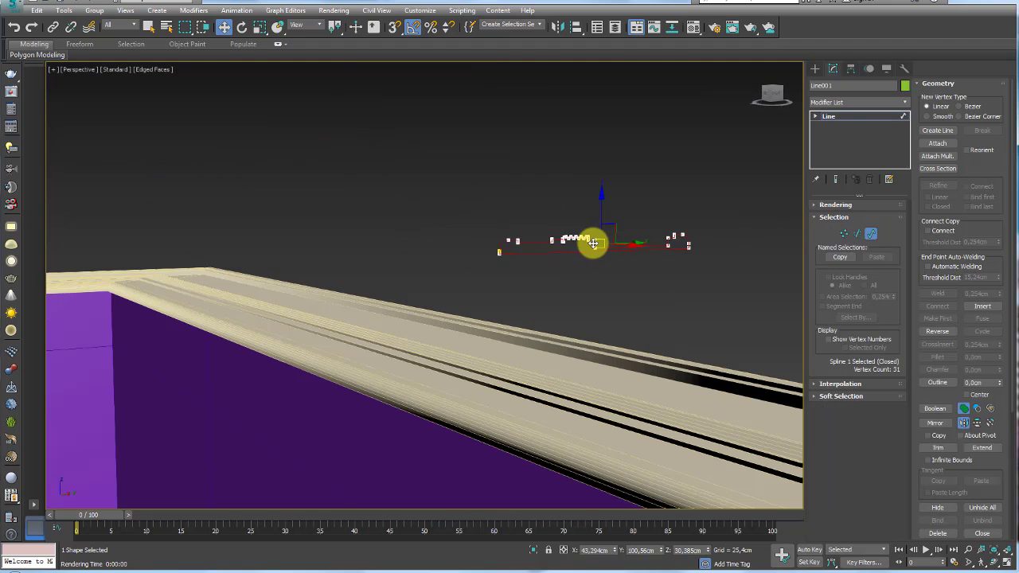
key("e")
key("r")
left_click_drag(600, 242, 605, 283)
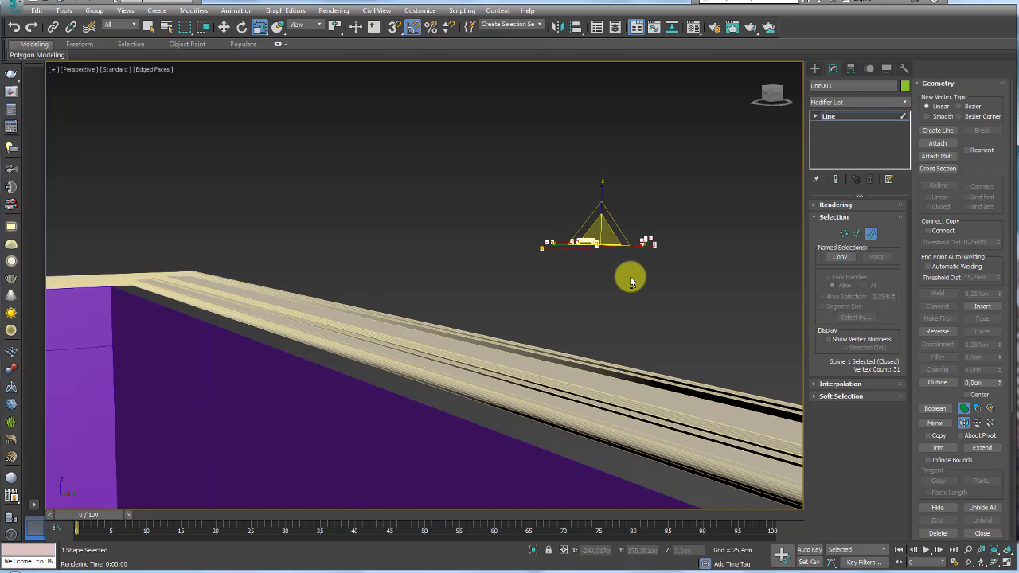
key("ctrl+z")
key("w")
mouse_move(631, 242)
middle_mouse_down("alt")
mouse_move(596, 244)
mouse_move(521, 297)
mouse_move(581, 218)
mouse_move(562, 210)
mouse_move(552, 348)
mouse_move(591, 371)
mouse_move(569, 296)
middle_mouse_up("alt")
scroll(569, 297, "up", 5)
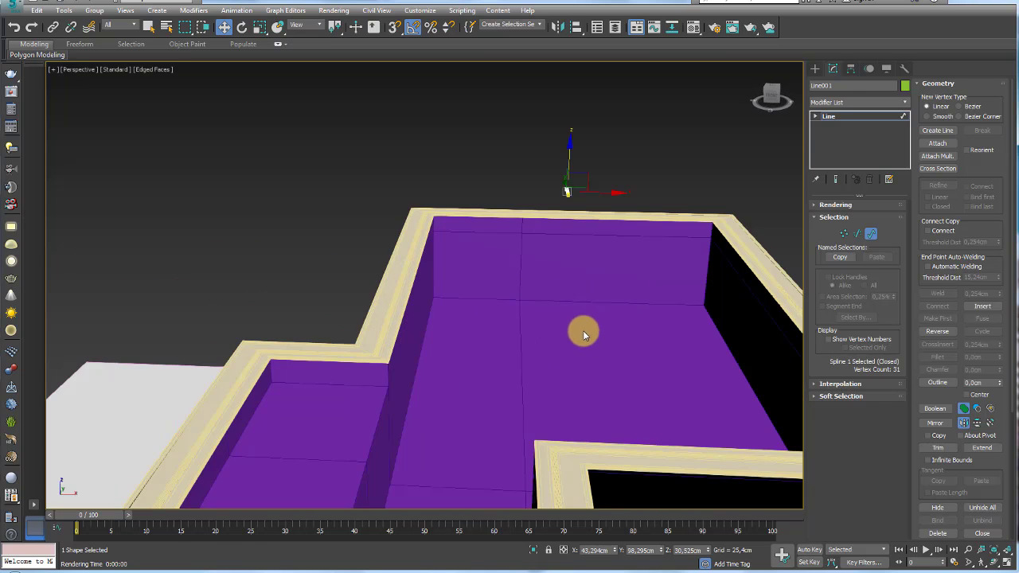
mouse_move(582, 332)
middle_mouse_down("alt")
mouse_move(520, 281)
mouse_move(628, 278)
middle_mouse_up("alt")
left_click(831, 118)
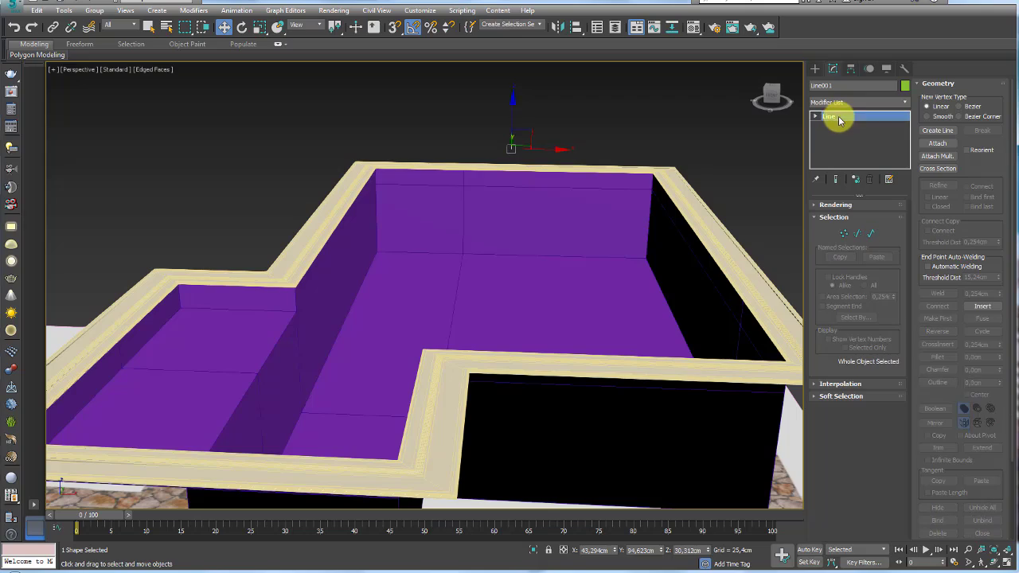
middle_click_drag(684, 151, 538, 147, "alt")
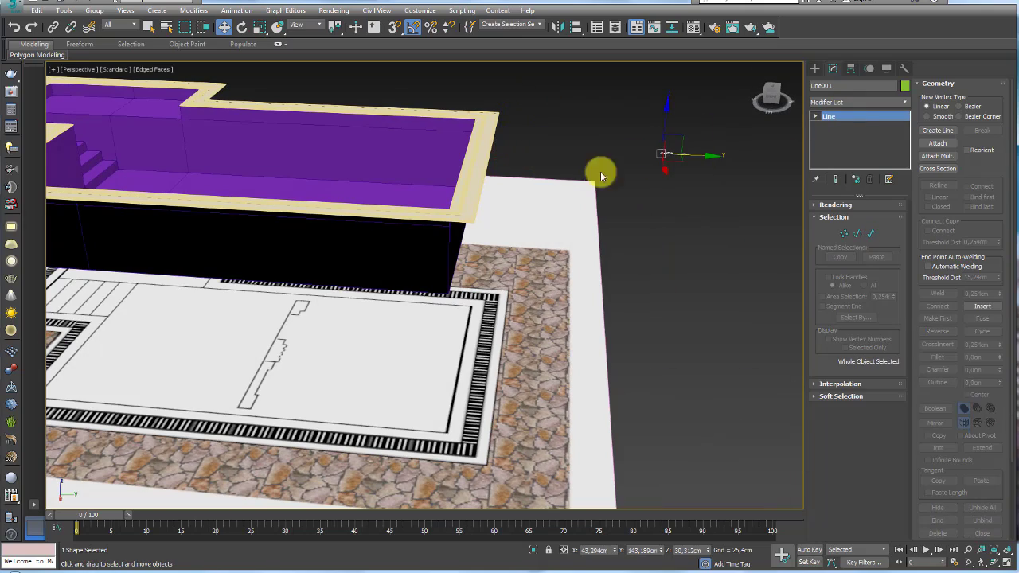
scroll(570, 208, "down", 6)
mouse_move(565, 215)
middle_mouse_down("alt")
mouse_move(631, 262)
mouse_move(618, 249)
middle_mouse_up("alt")
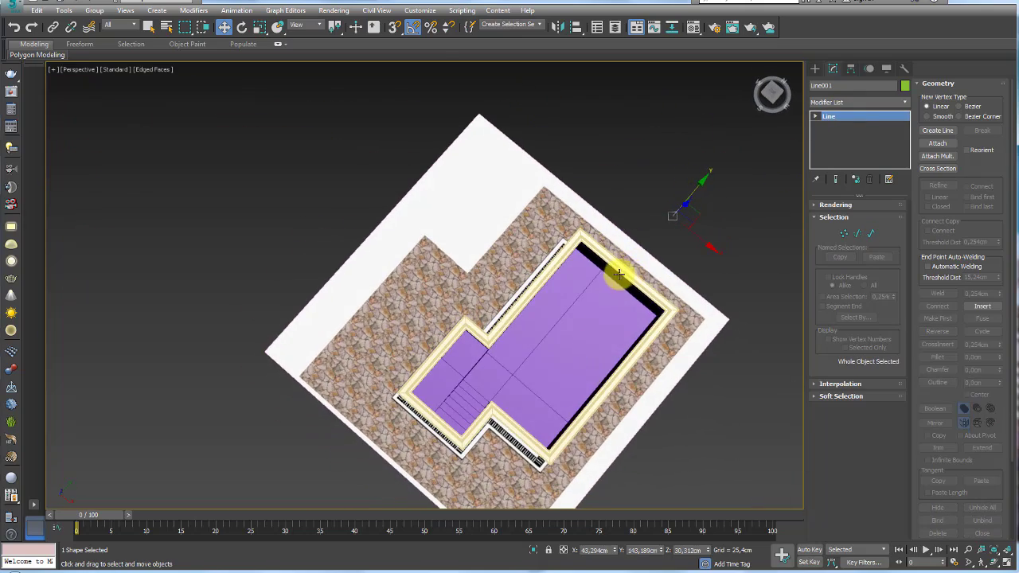
scroll(614, 273, "up", 2)
scroll(611, 209, "up", 2)
middle_click_drag(611, 209, 608, 207)
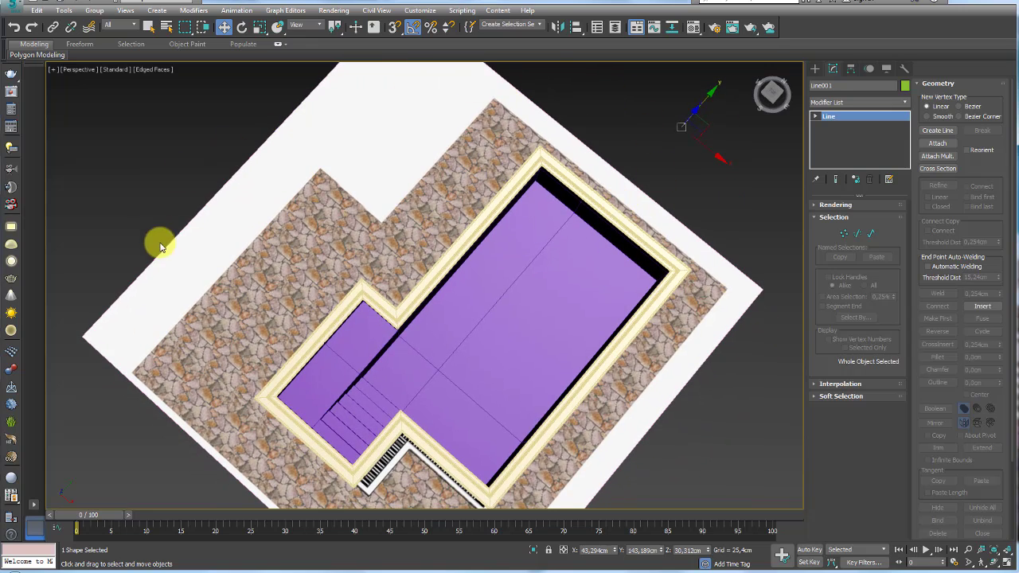
scroll(306, 293, "down", 2)
mouse_move(341, 291)
middle_mouse_down("alt")
mouse_move(405, 296)
mouse_move(432, 336)
mouse_move(383, 206)
middle_mouse_up("alt")
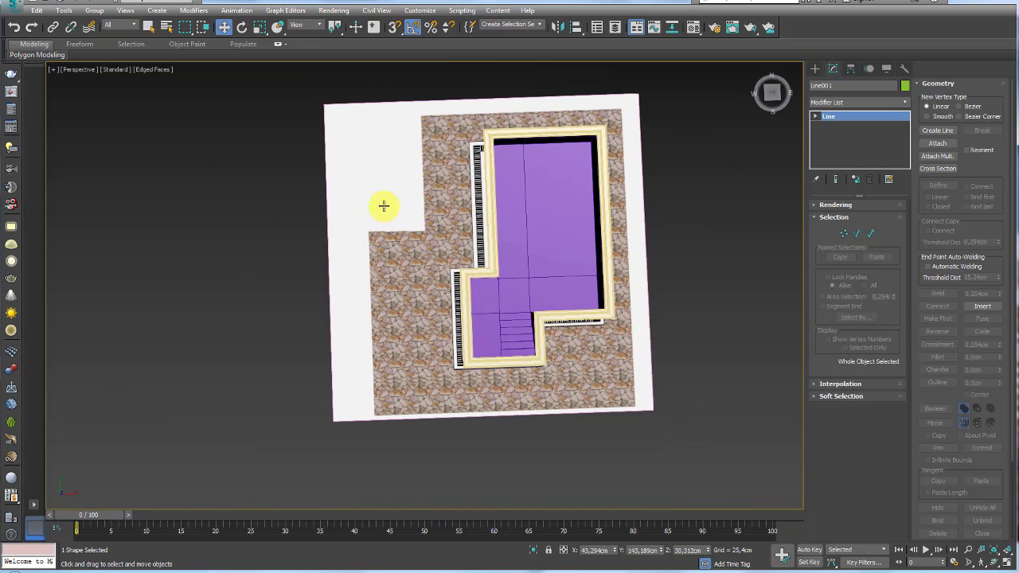
left_click(605, 245)
mouse_move(650, 286)
middle_mouse_down("alt")
mouse_move(629, 189)
mouse_move(623, 207)
middle_mouse_up("alt")
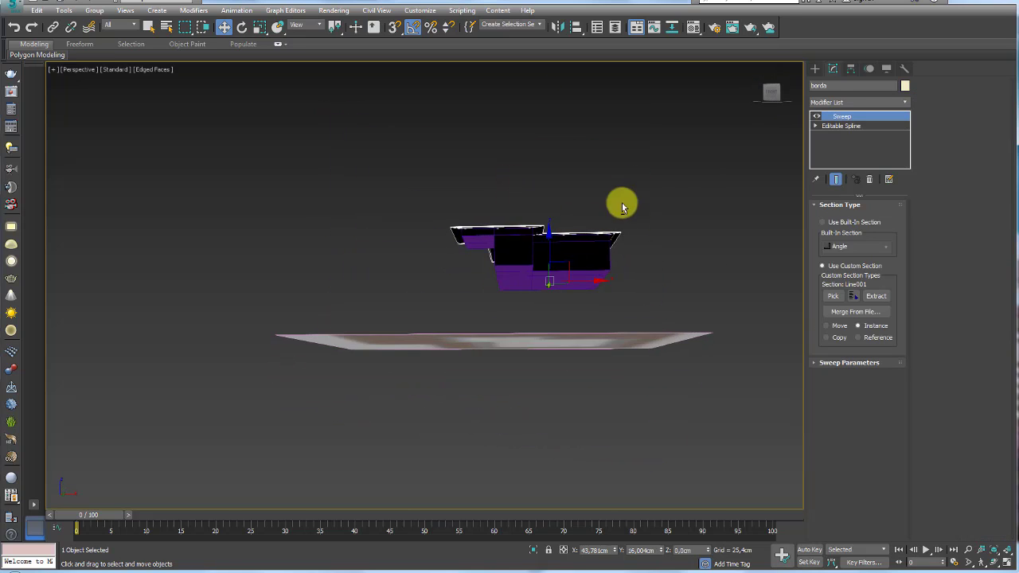
- Select fundo and pick its open top rim in Border mode
scroll(563, 243, "up", 3)
scroll(561, 243, "up", 2)
scroll(546, 250, "up", 2)
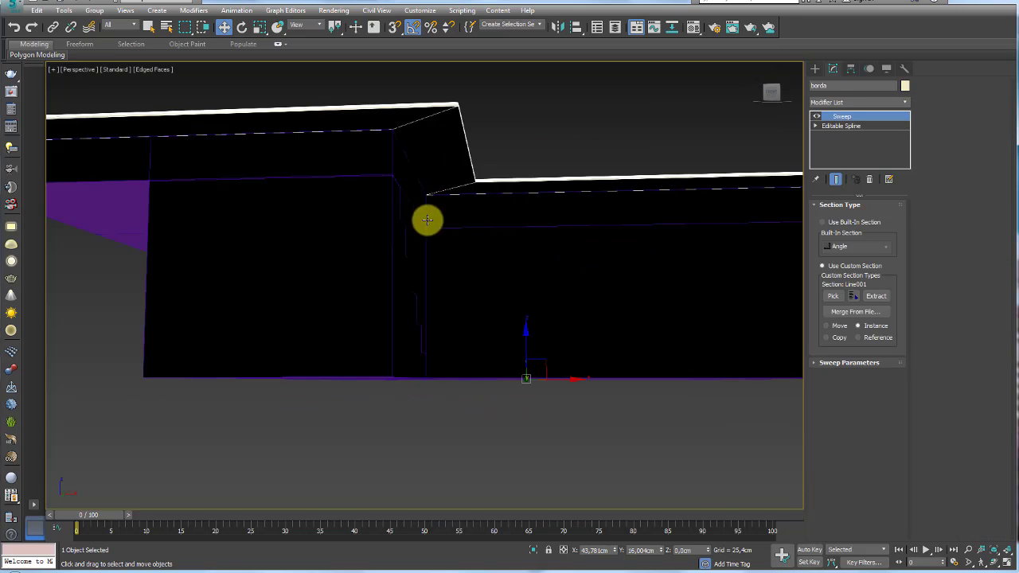
left_click(538, 237)
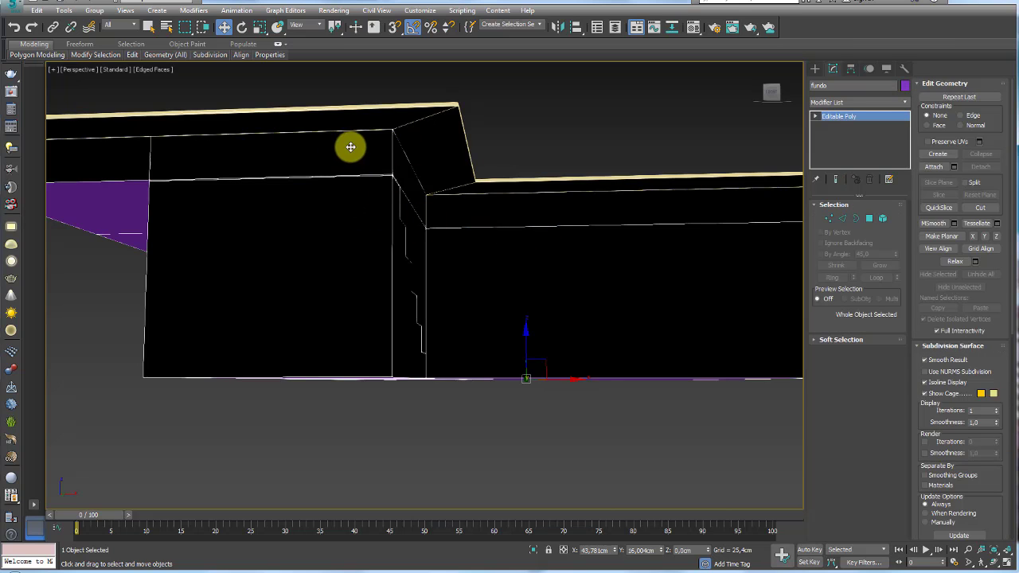
scroll(350, 146, "down", 6)
mouse_move(478, 225)
middle_mouse_down("alt")
mouse_move(538, 250)
mouse_move(493, 250)
mouse_move(518, 249)
mouse_move(525, 263)
mouse_move(528, 204)
mouse_move(549, 235)
middle_mouse_up("alt")
left_click(855, 219)
left_click(569, 213)
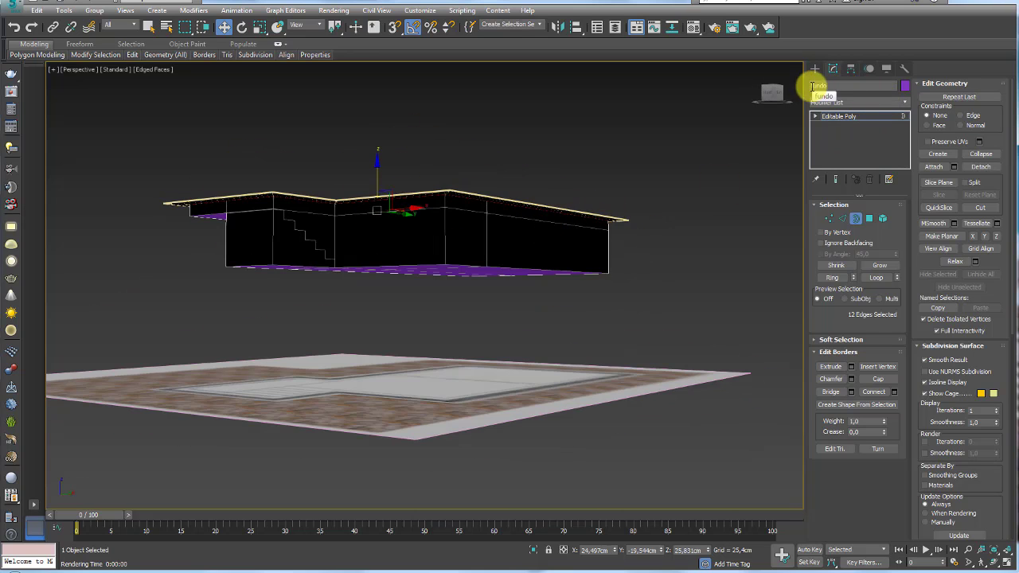
mouse_move(437, 200)
middle_mouse_down("alt")
mouse_move(504, 218)
mouse_move(454, 253)
middle_mouse_up("alt")
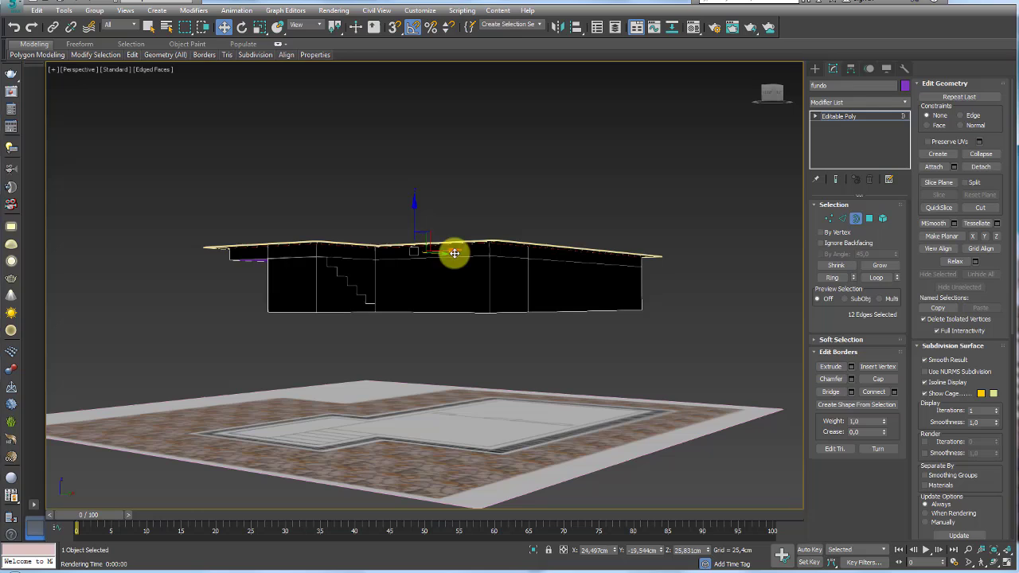
- Create a Linear shape from the rim selection and exit sub-object mode
left_click(851, 405)
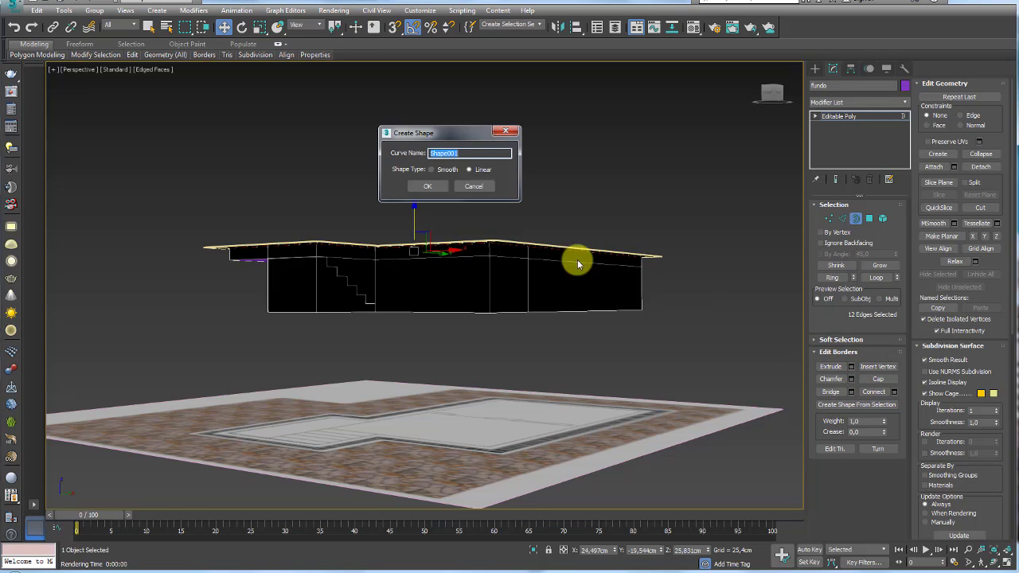
left_click(487, 171)
left_click(437, 187)
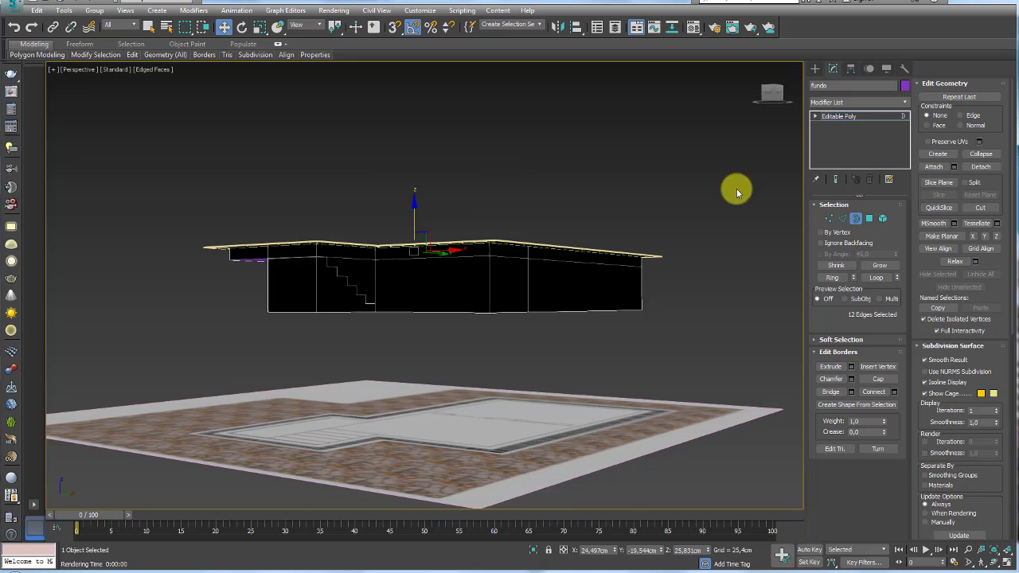
left_click(842, 116)
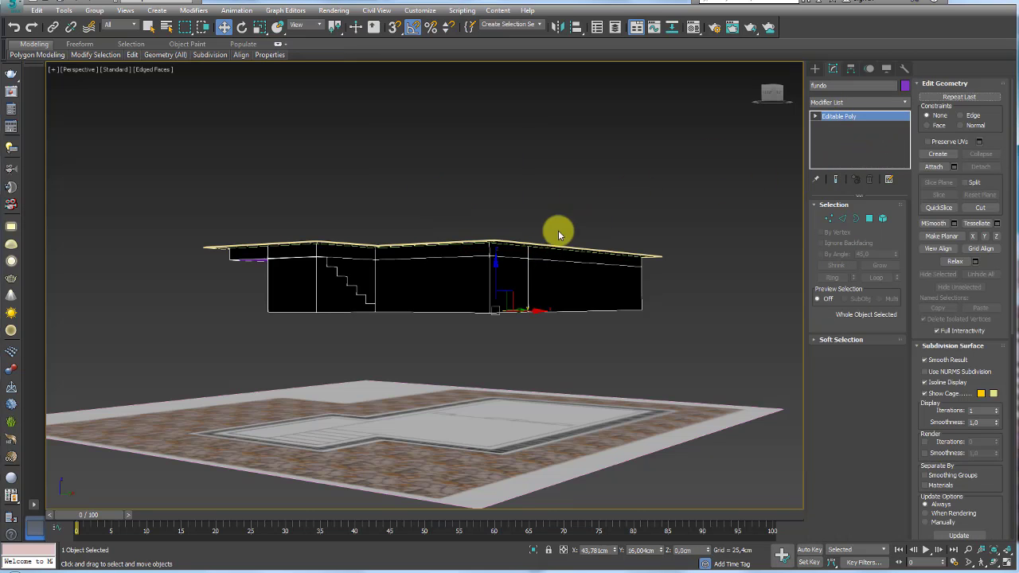
scroll(558, 230, "up", 3)
mouse_move(582, 225)
middle_mouse_down("alt")
mouse_move(568, 280)
mouse_move(643, 277)
middle_mouse_up("alt")
- Select Shape001 and lift it above the pool walls
key("ctrl+a")
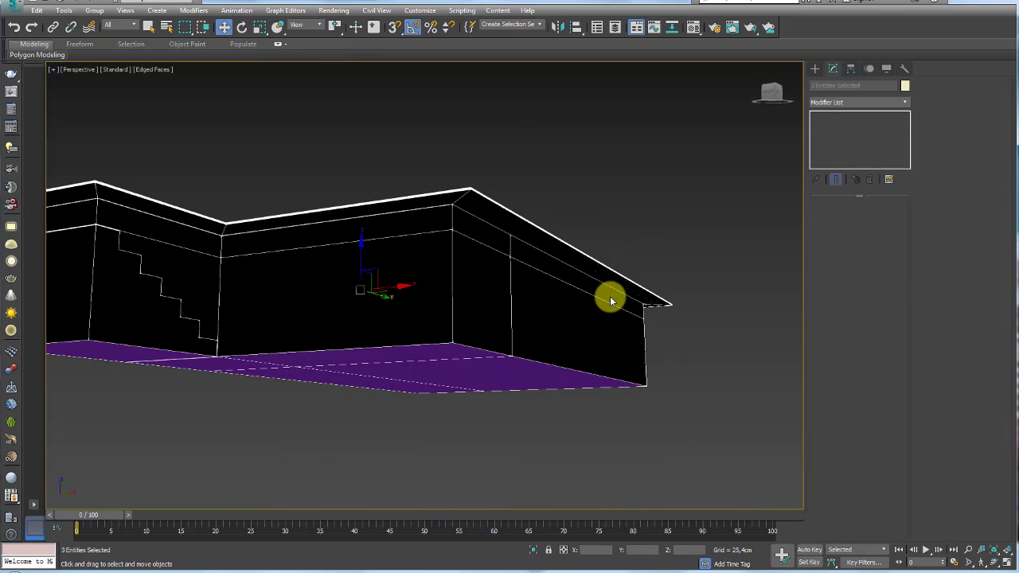
left_click(614, 272)
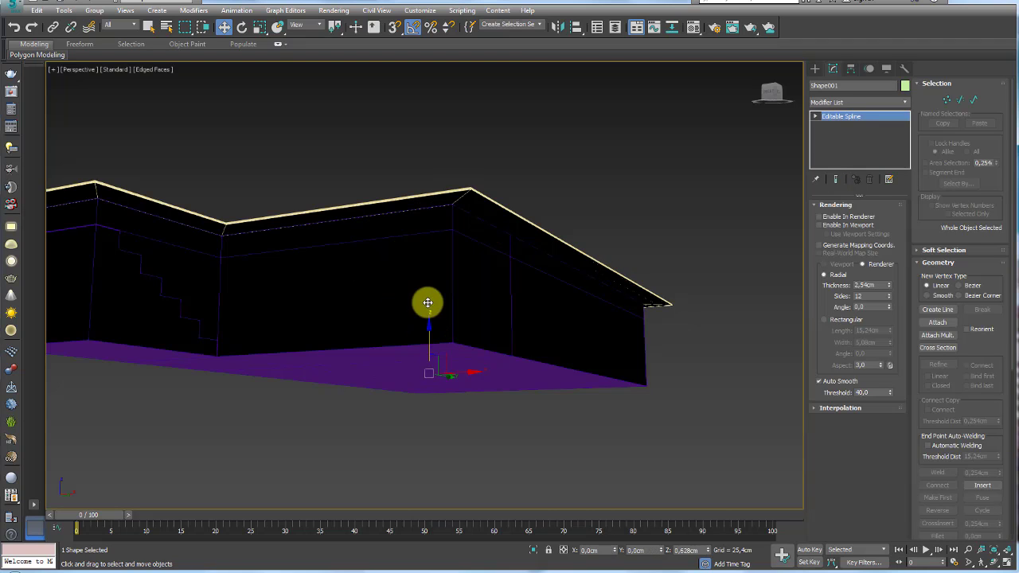
middle_click_drag(427, 303, 489, 164, "alt")
scroll(527, 166, "down", 5)
scroll(571, 223, "up", 2)
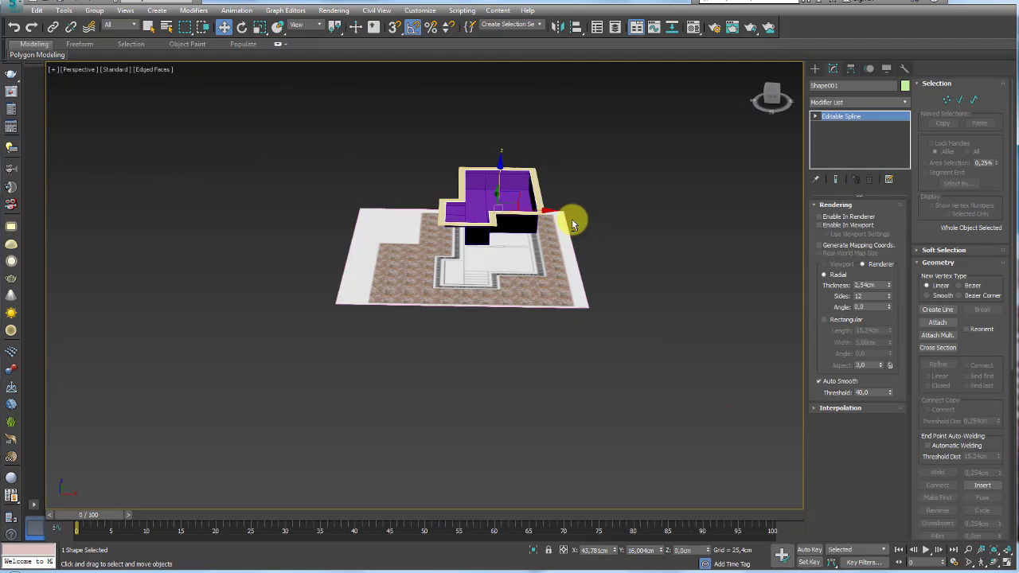
left_click_drag(496, 170, 498, 108)
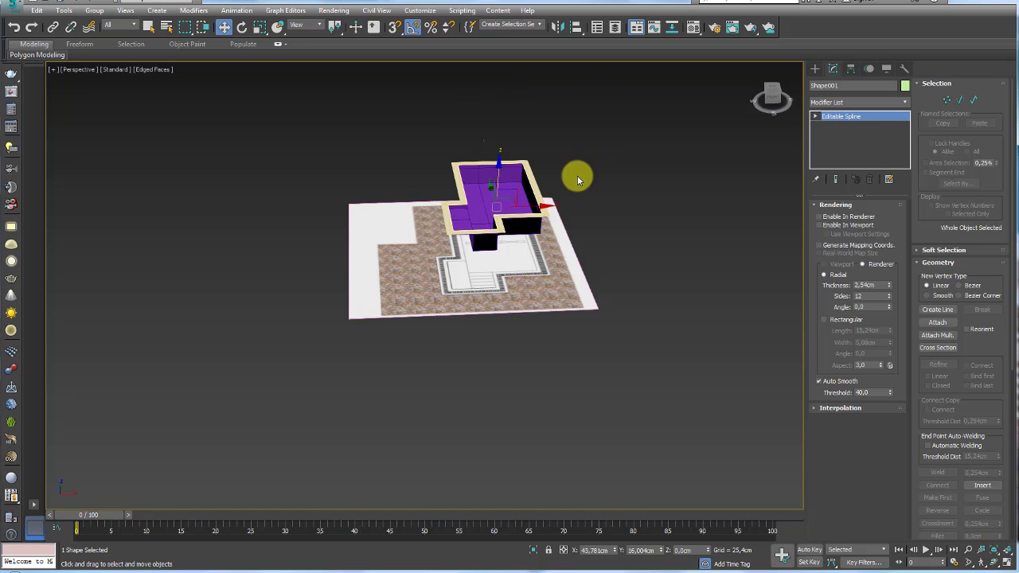
- Isolate Shape001 and view it from the Top viewport
left_click(533, 551)
scroll(560, 350, "down", 3)
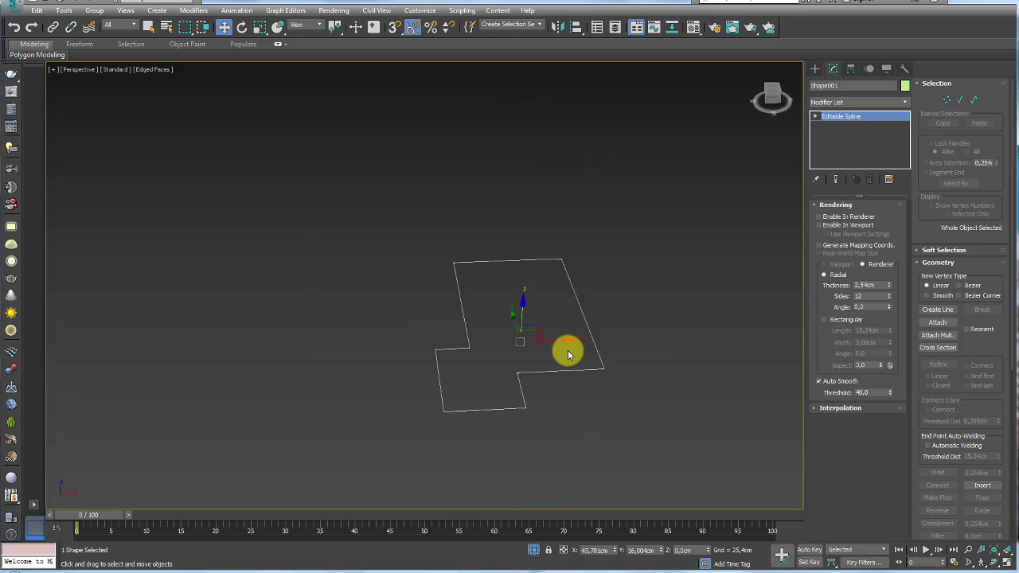
key("t")
scroll(576, 323, "down", 3)
middle_click_drag(631, 279, 800, 178)
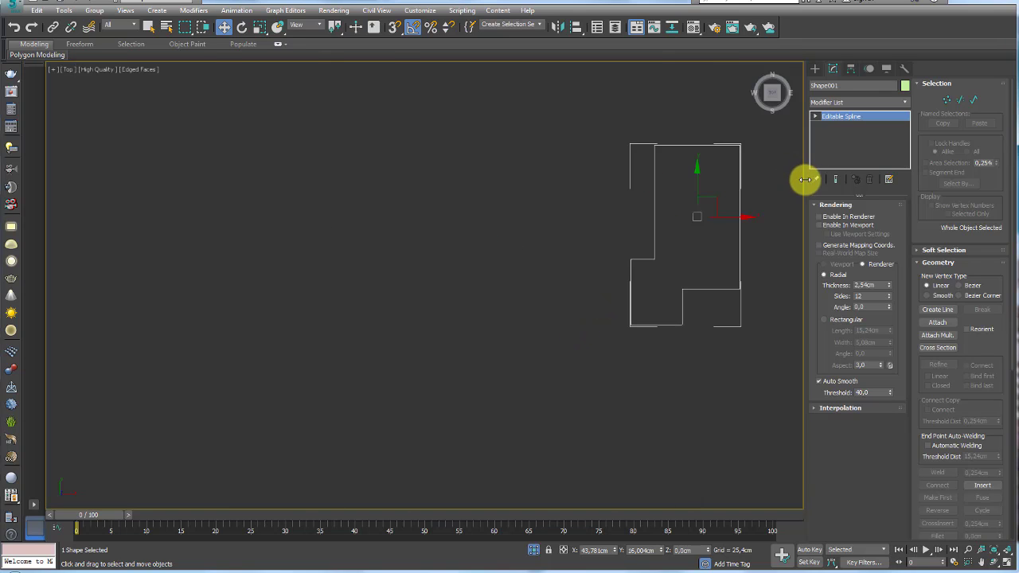
scroll(796, 179, "up", 1)
- Delete the extra vertex on the outline's bottom edge and select the spline
left_click(946, 99)
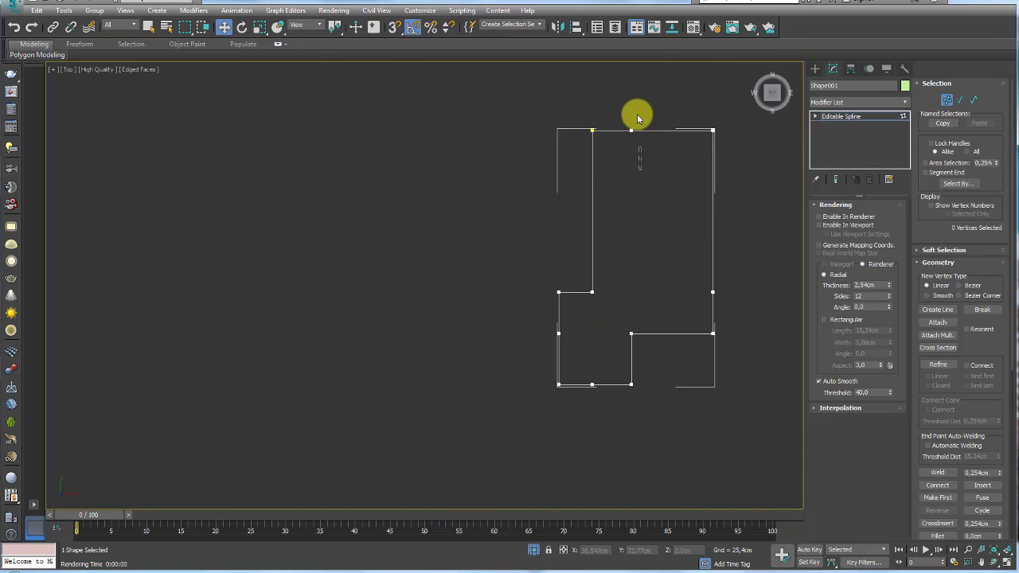
left_click(592, 385)
key("Delete")
left_click_drag(737, 311, 705, 282)
middle_click_drag(705, 282, 498, 321)
left_click(973, 100)
left_click(646, 244)
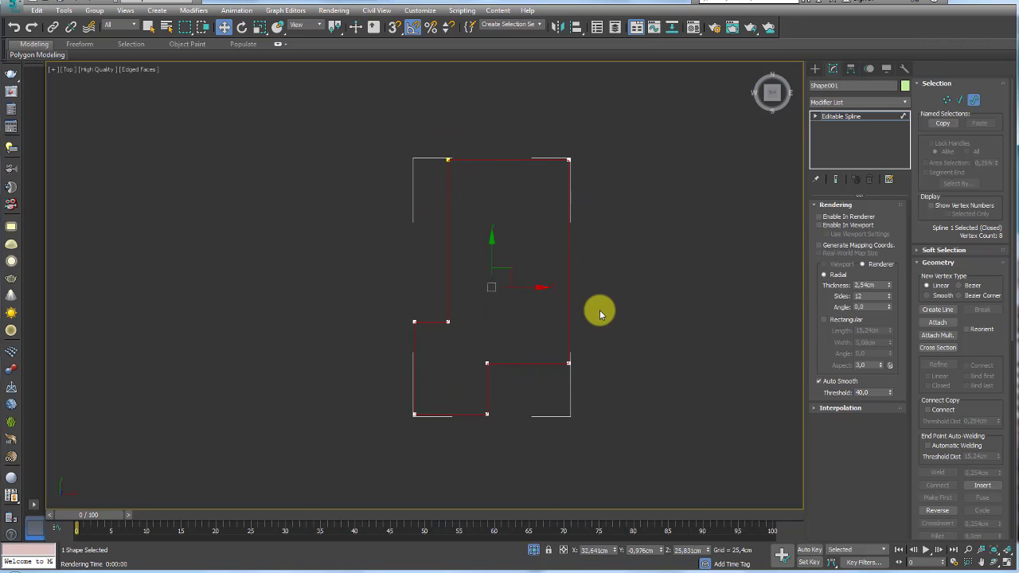
- Scale out an enlarged copy of the outline and push its right edge outward
key("r")
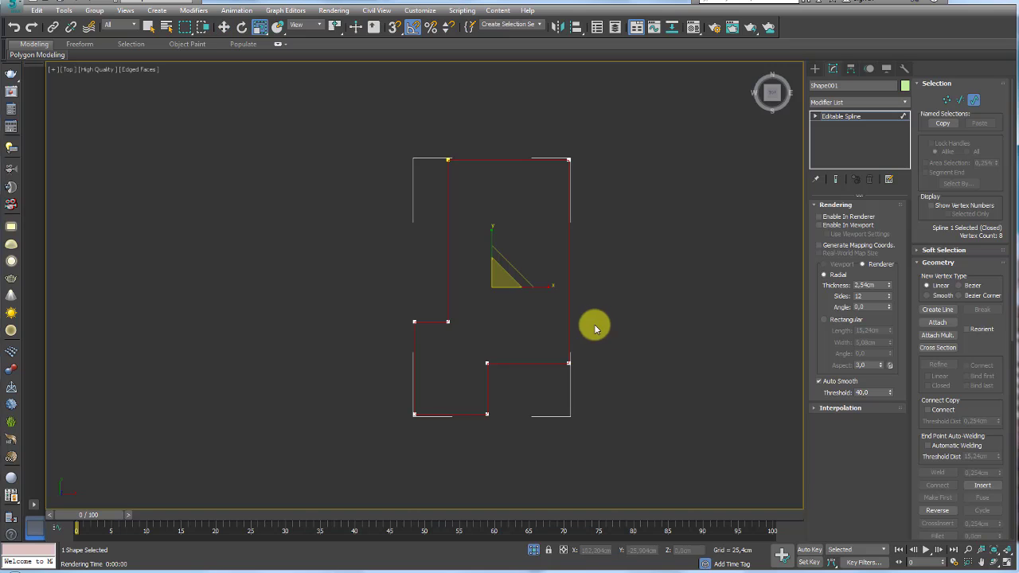
left_click_drag(514, 272, 527, 262, "shift")
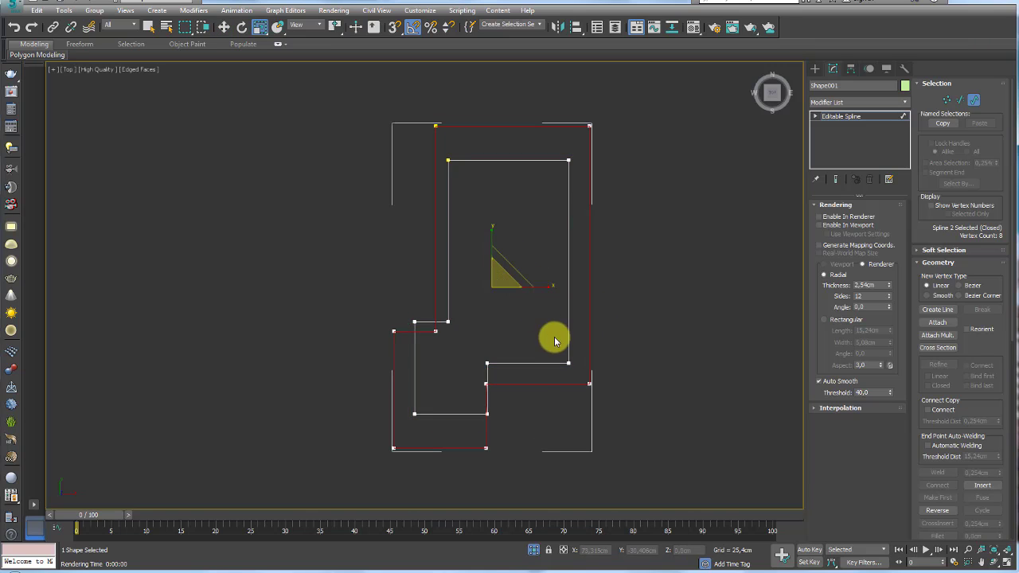
left_click(959, 100)
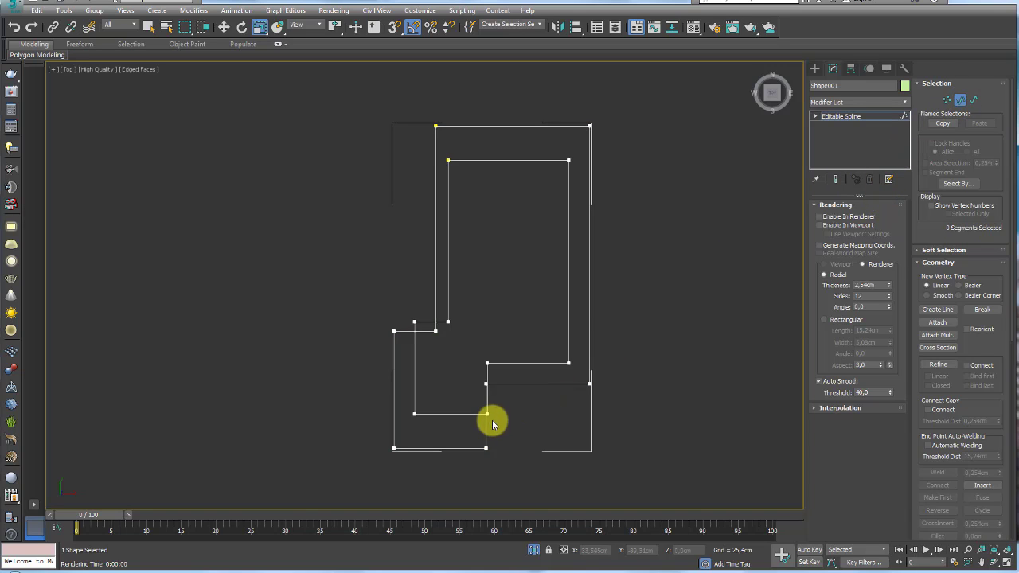
key("w")
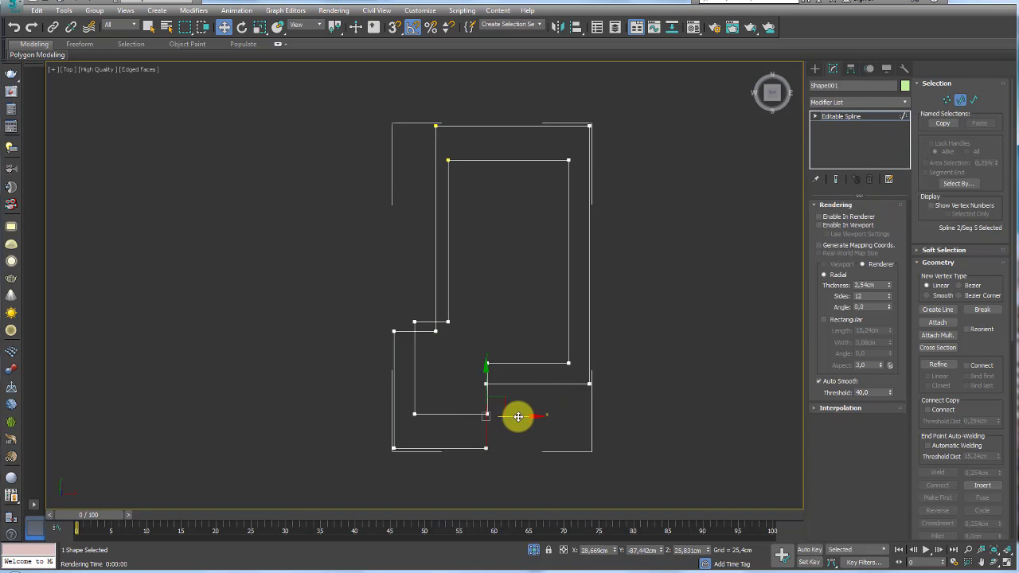
left_click_drag(518, 416, 597, 414)
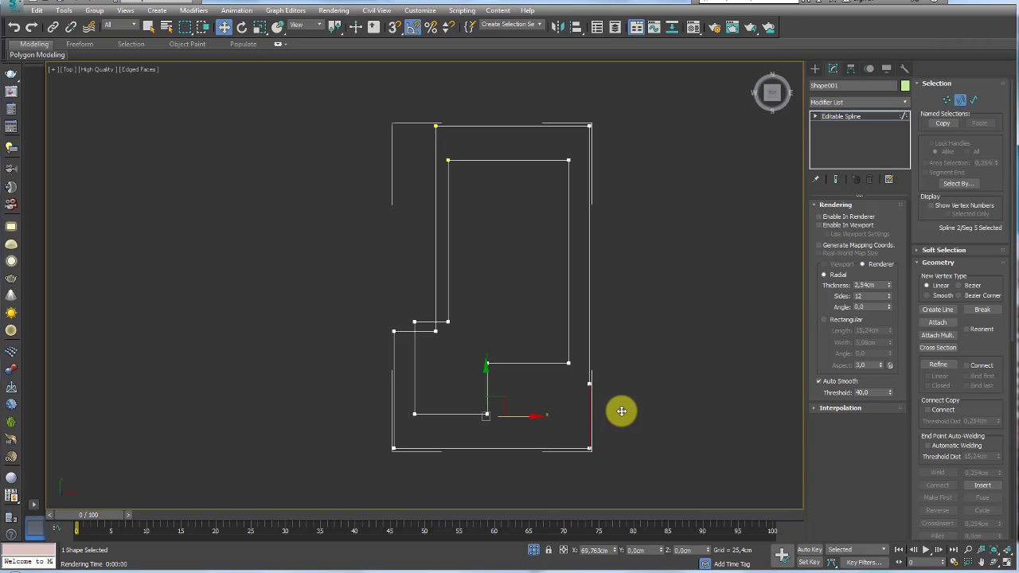
- Move the outer outline's left and notch edges outward to form an even border
left_click(434, 286)
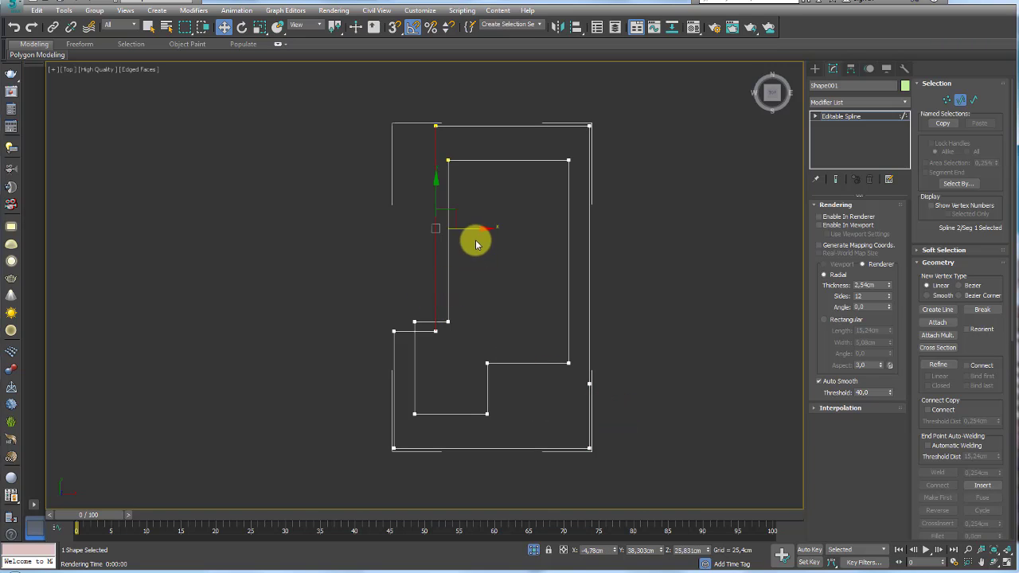
left_click_drag(476, 231, 409, 232)
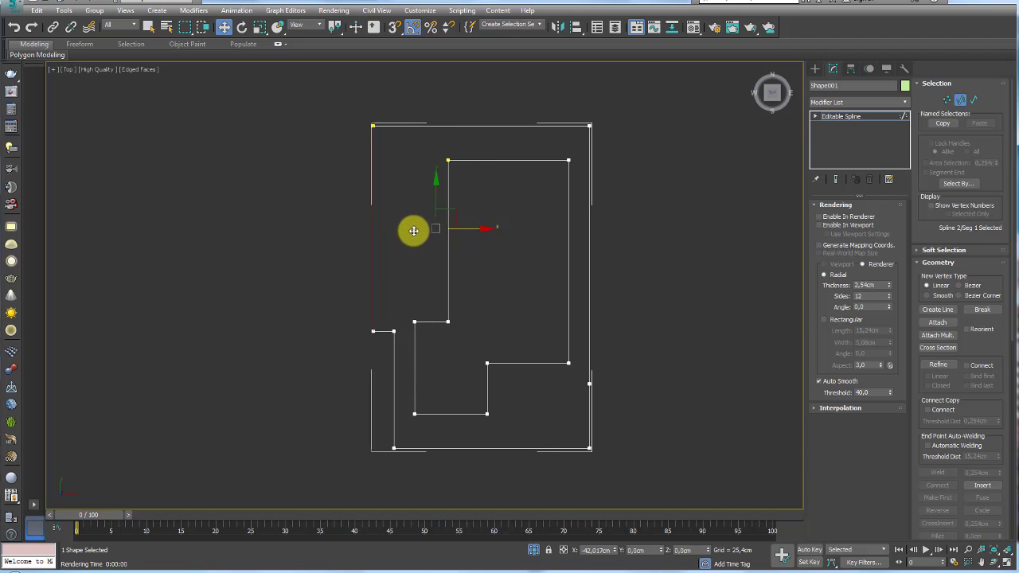
left_click(393, 369)
left_click_drag(399, 389, 364, 390)
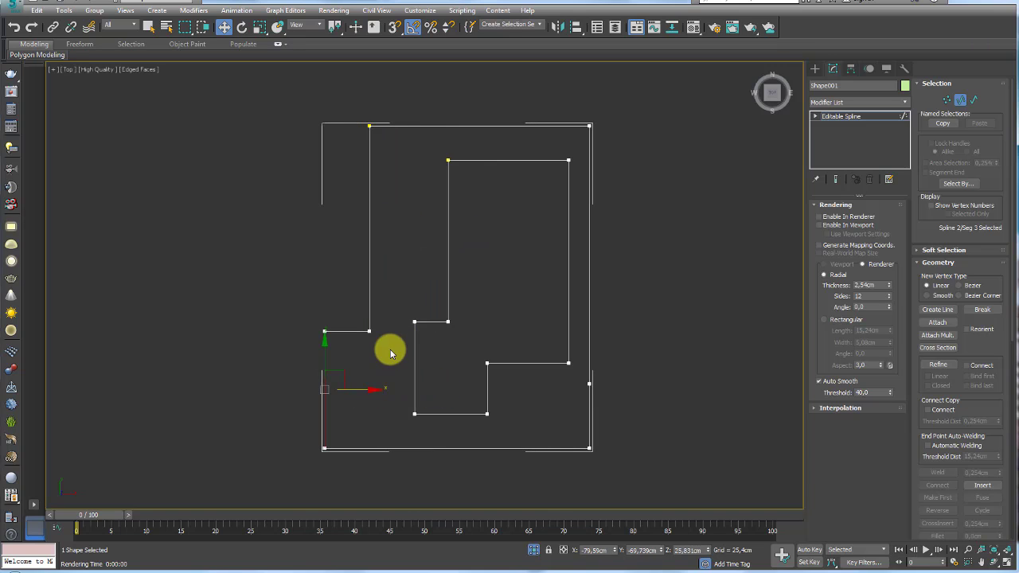
left_click_drag(346, 331, 348, 216)
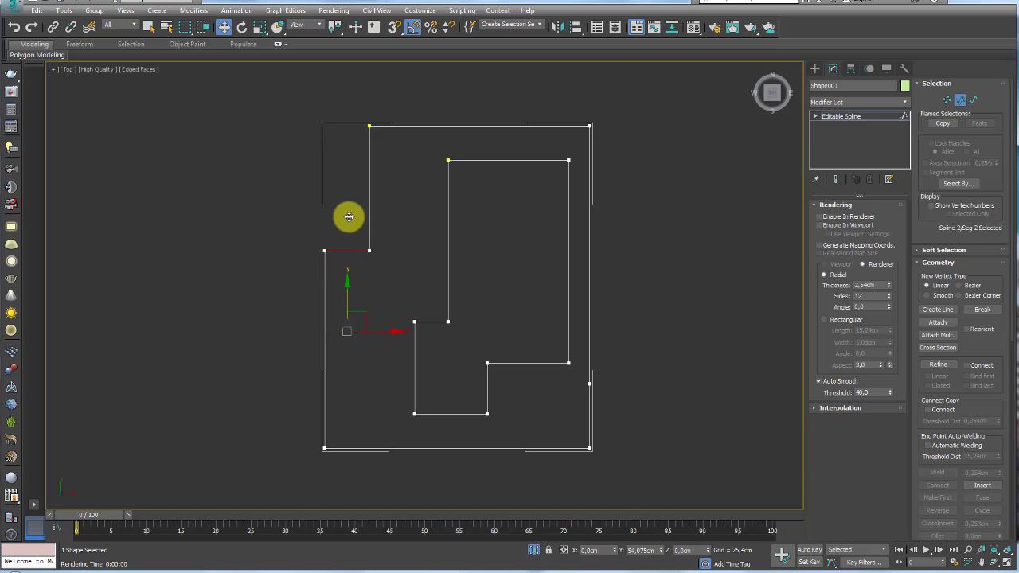
left_click(324, 287, "ctrl")
left_click_drag(382, 346, 405, 347)
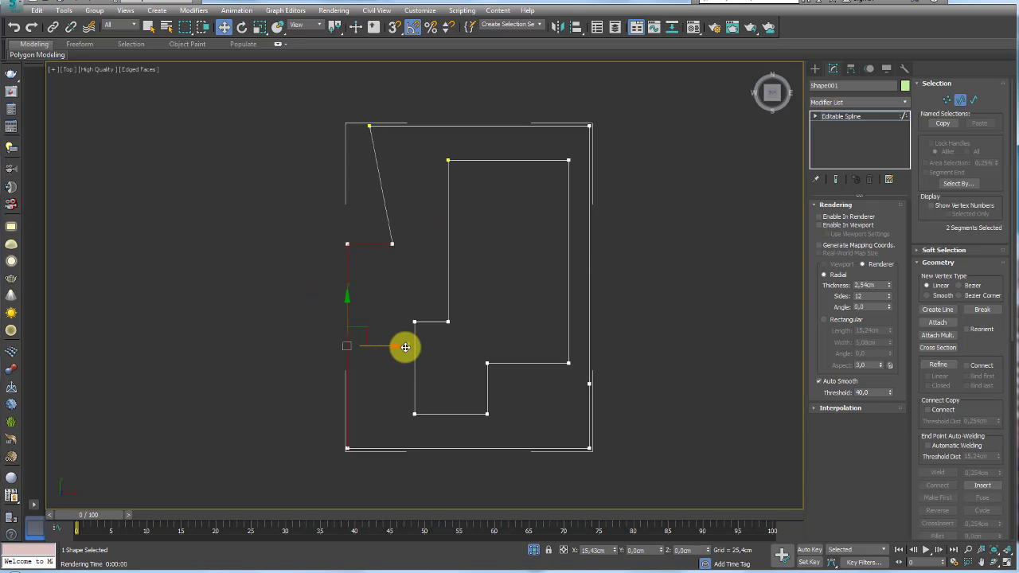
key("ctrl+z")
left_click(369, 225, "ctrl")
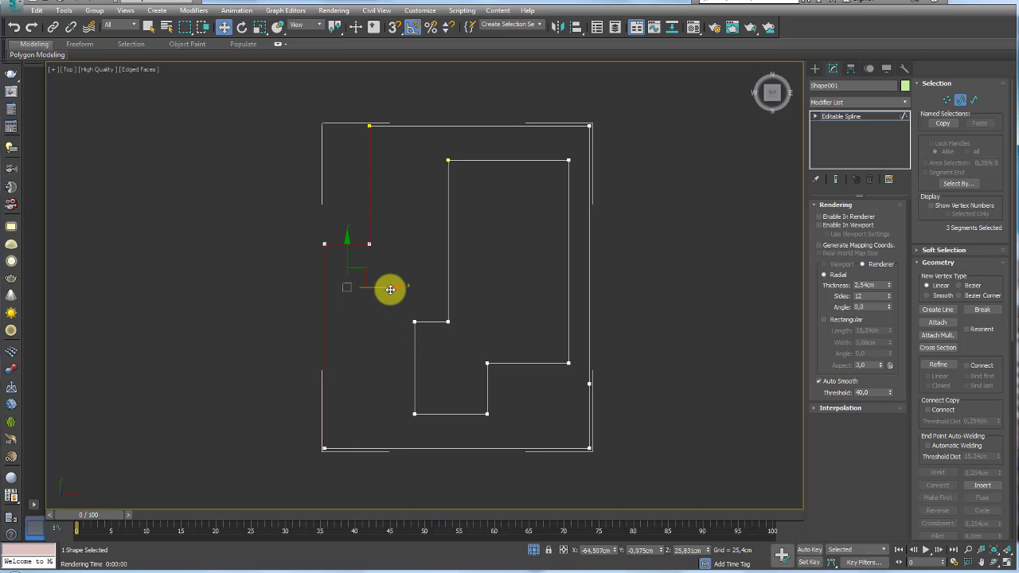
left_click_drag(390, 289, 405, 290)
- Return to the shape level and box-select the vertex on the outline's right side
left_click(842, 116)
mouse_move(708, 226)
middle_mouse_down("alt")
mouse_move(686, 232)
mouse_move(673, 174)
mouse_move(697, 188)
middle_mouse_up("alt")
left_click(946, 99)
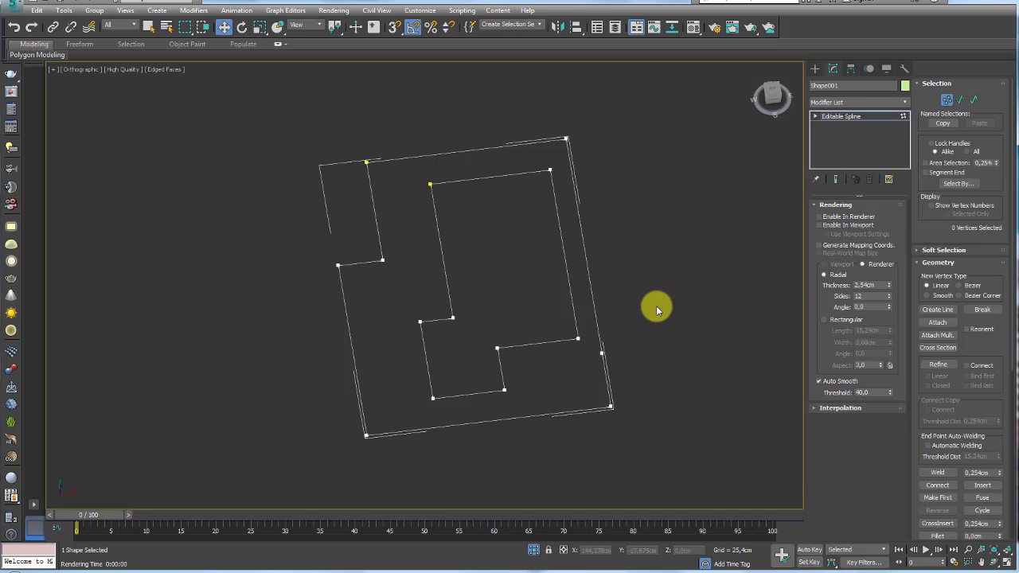
left_click_drag(645, 316, 593, 362)
mouse_move(617, 296)
middle_mouse_down("alt")
mouse_move(613, 321)
mouse_move(609, 311)
middle_mouse_up("alt")
- Extrude the deck outline shape with an Amount of 0.5 cm
left_click(857, 121)
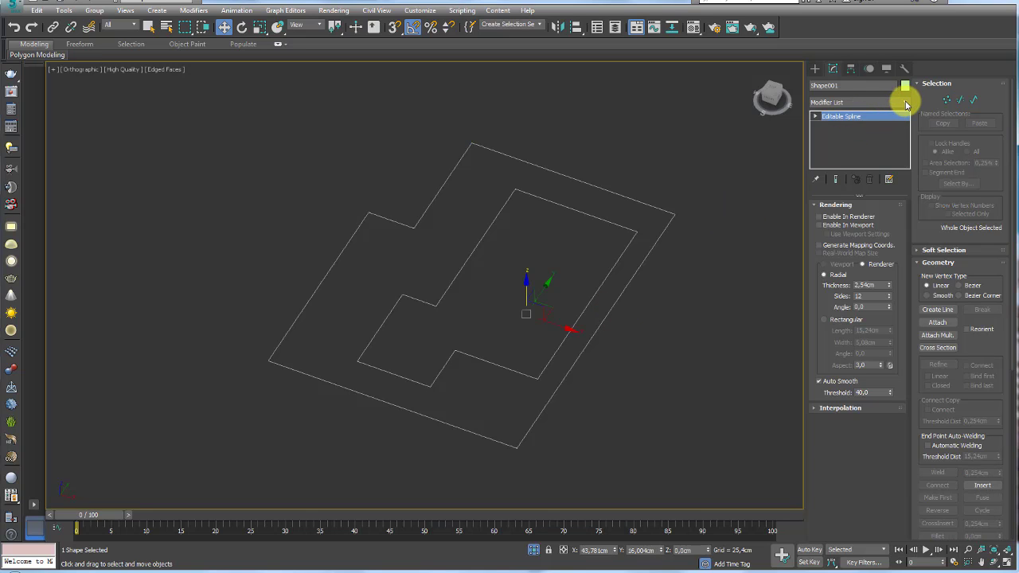
left_click(904, 102)
left_click_drag(904, 119, 902, 243)
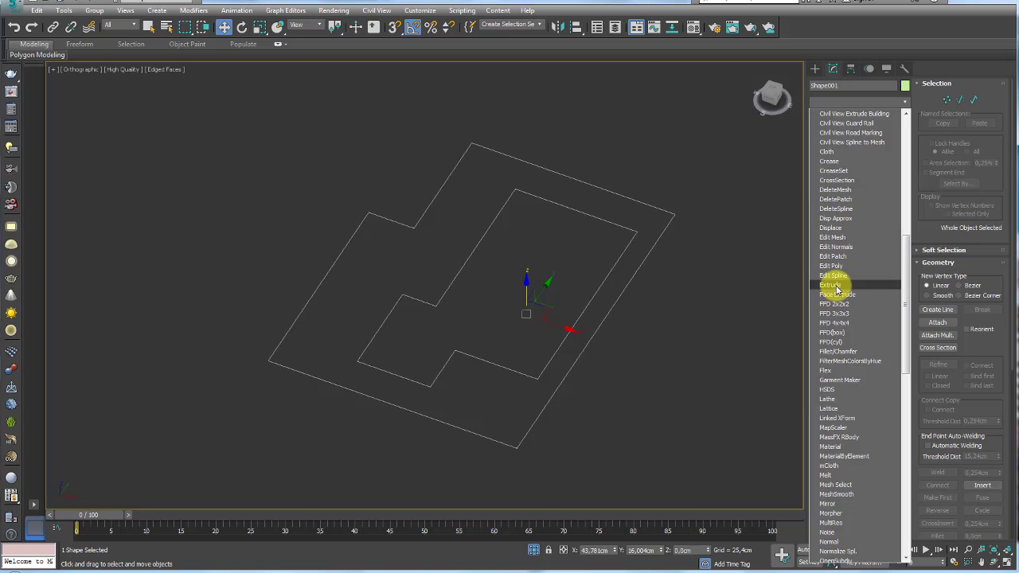
left_click(831, 284)
mouse_move(650, 303)
middle_mouse_down("alt")
mouse_move(655, 261)
mouse_move(569, 297)
middle_mouse_up("alt")
scroll(569, 297, "up", 2)
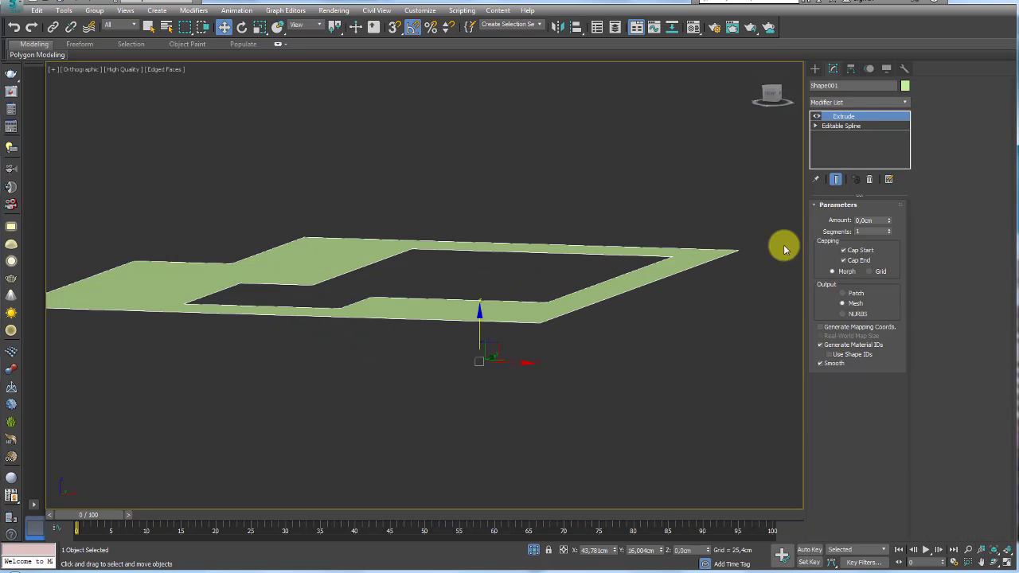
left_click_drag(889, 223, 887, 216)
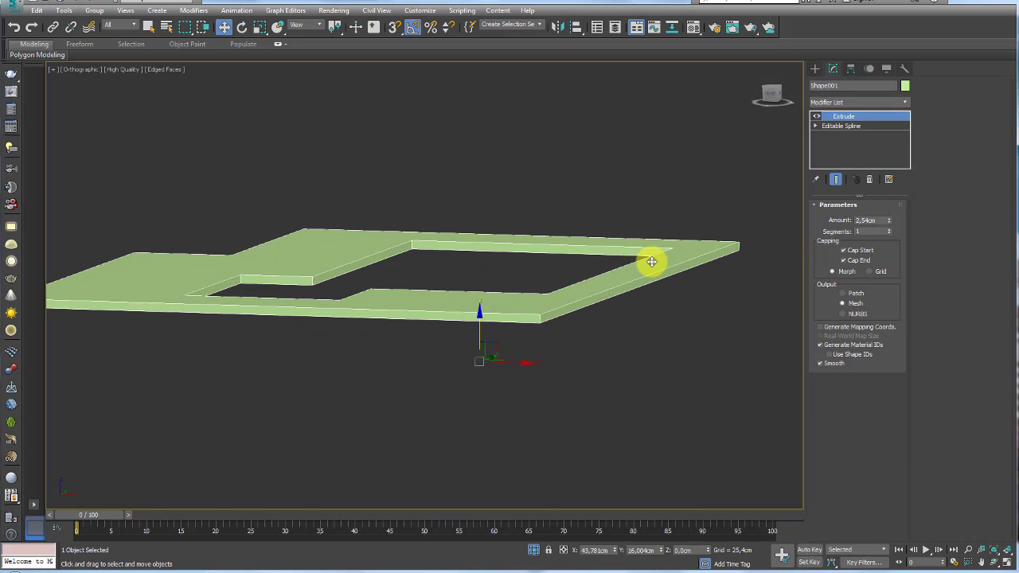
right_click(889, 225)
type("0,5")
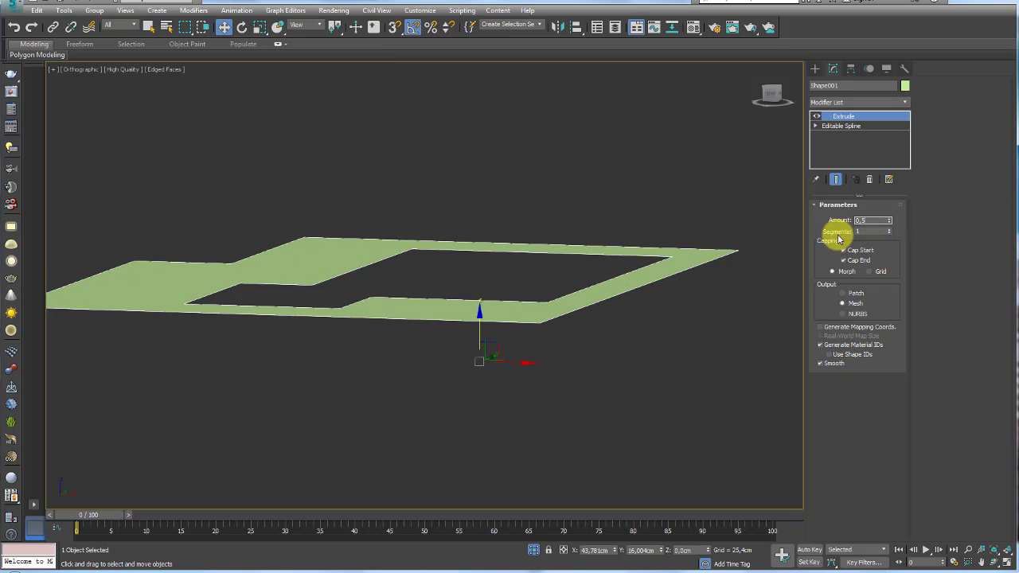
key("Return")
scroll(621, 270, "down", 2)
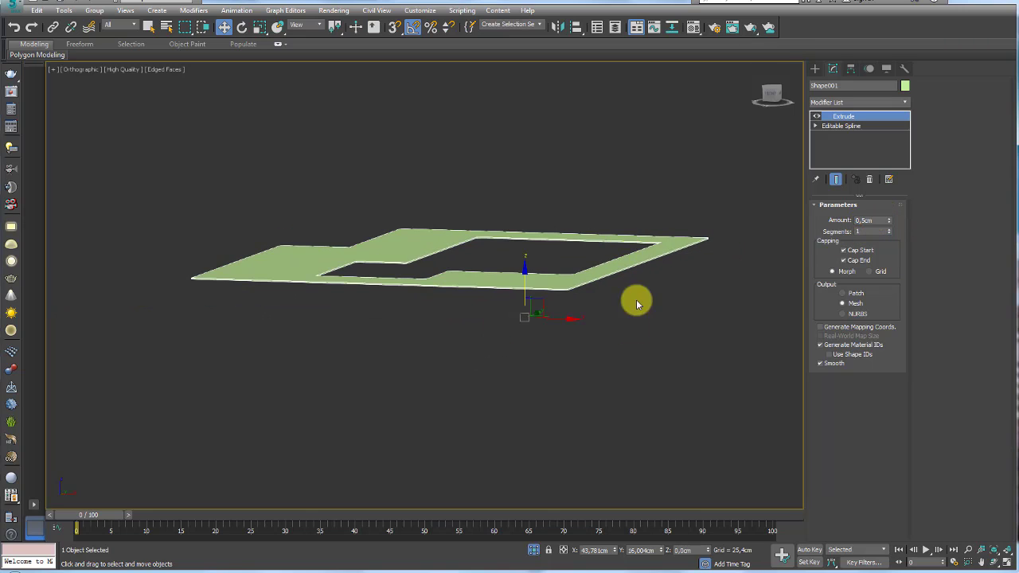
- Exit isolation and lower the deck slab slightly on Z below the border
left_click(532, 550)
scroll(587, 330, "up", 3)
scroll(532, 300, "up", 3)
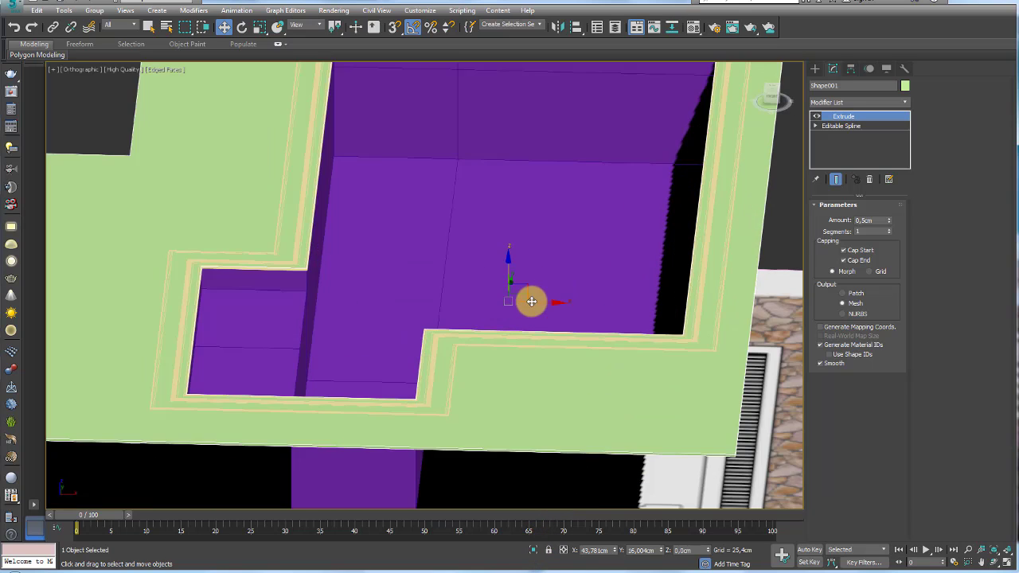
mouse_move(531, 300)
middle_mouse_down("alt")
mouse_move(501, 266)
mouse_move(571, 409)
mouse_move(571, 401)
middle_mouse_up("alt")
scroll(500, 266, "up", 2)
left_click_drag(572, 401, 572, 405)
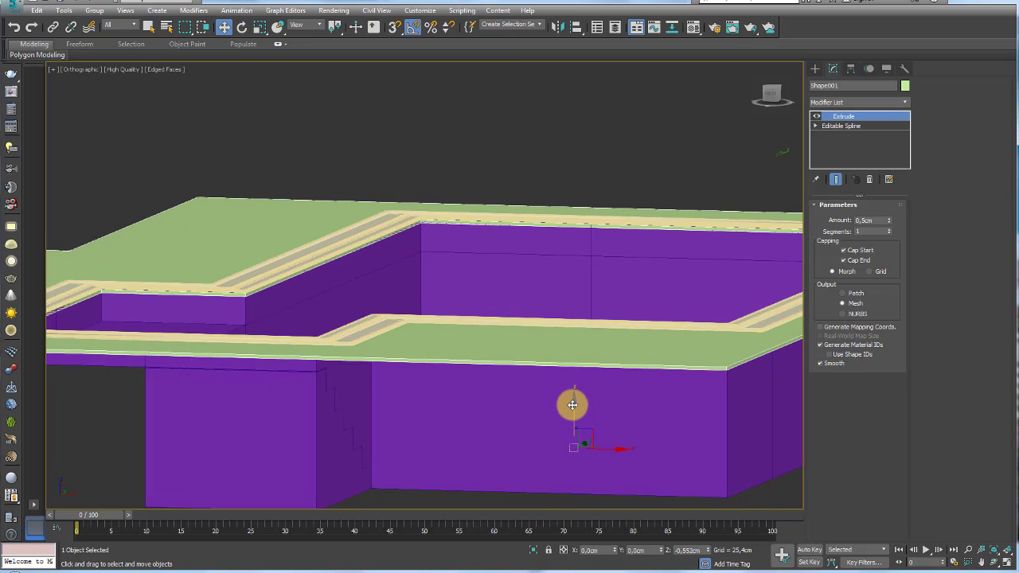
mouse_move(572, 405)
middle_mouse_down("alt")
mouse_move(539, 371)
mouse_move(554, 377)
mouse_move(580, 334)
mouse_move(618, 391)
mouse_move(538, 333)
mouse_move(589, 345)
mouse_move(339, 318)
mouse_move(493, 343)
middle_mouse_up("alt")
scroll(566, 358, "down", 5)
- Switch to the perspective view and orbit to a low front view of the pool
key("p")
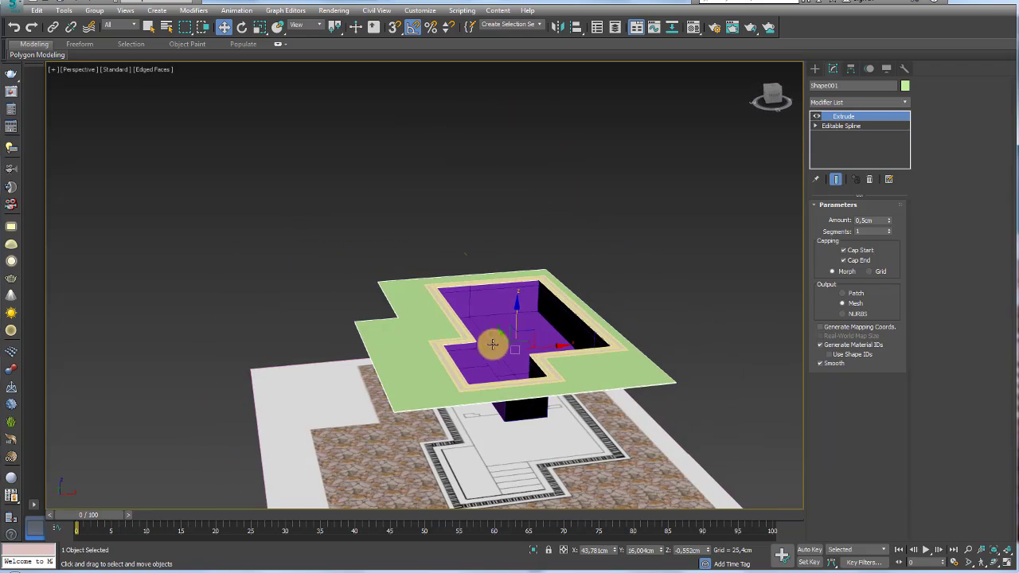
scroll(492, 344, "up", 2)
scroll(534, 341, "up", 2)
scroll(528, 342, "up", 3)
scroll(478, 379, "up", 2)
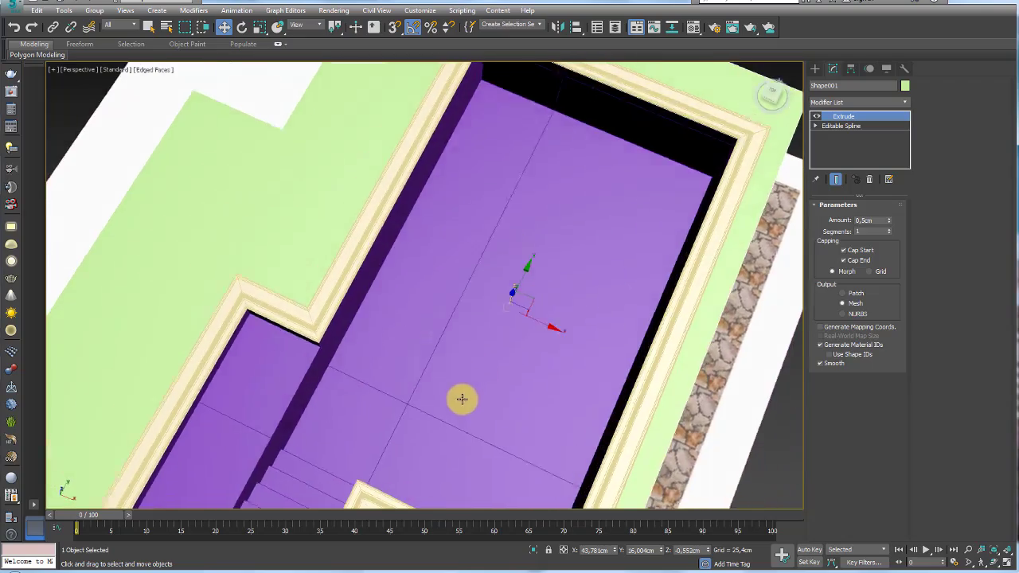
scroll(462, 399, "down", 5)
mouse_move(462, 399)
middle_mouse_down("alt")
mouse_move(339, 357)
mouse_move(339, 329)
mouse_move(403, 355)
mouse_move(411, 377)
mouse_move(391, 391)
mouse_move(359, 384)
mouse_move(335, 352)
mouse_move(357, 346)
mouse_move(374, 373)
mouse_move(396, 146)
middle_mouse_up("alt")
scroll(347, 382, "up", 2)
- Select the seven floor polygons of the fundo pool body
left_click(345, 382)
scroll(341, 375, "down", 5)
scroll(352, 369, "up", 5)
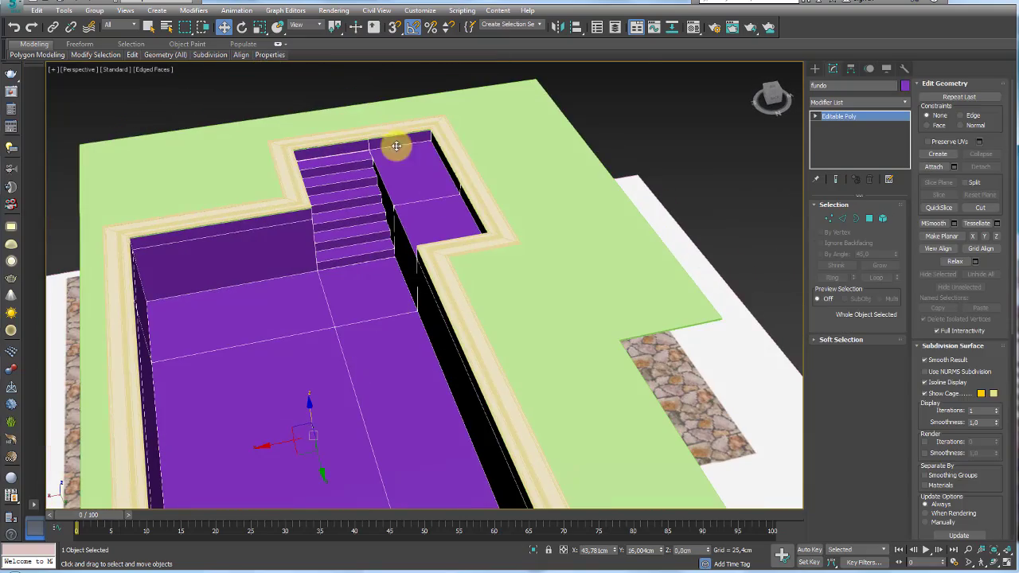
scroll(343, 300, "down", 2)
scroll(362, 291, "down", 1)
scroll(381, 281, "down", 2)
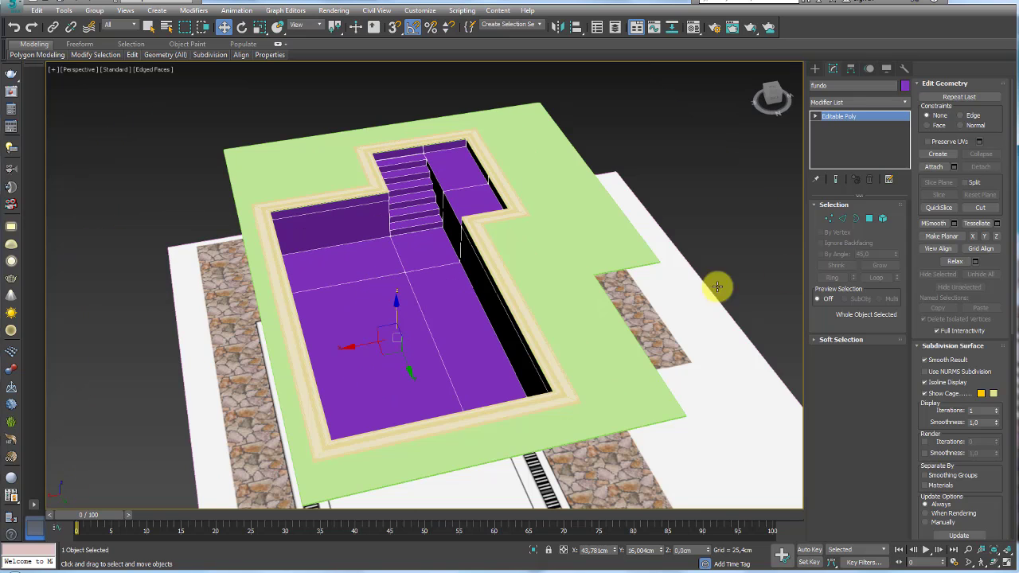
left_click(869, 220)
left_click(382, 254)
left_click(405, 270, "ctrl")
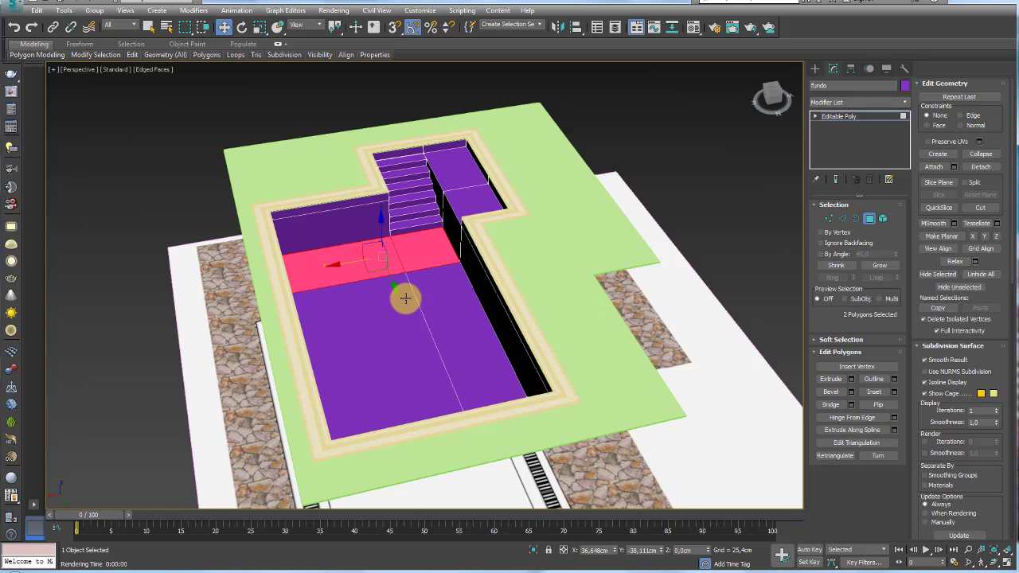
left_click(407, 297, "ctrl")
left_click(442, 306, "ctrl")
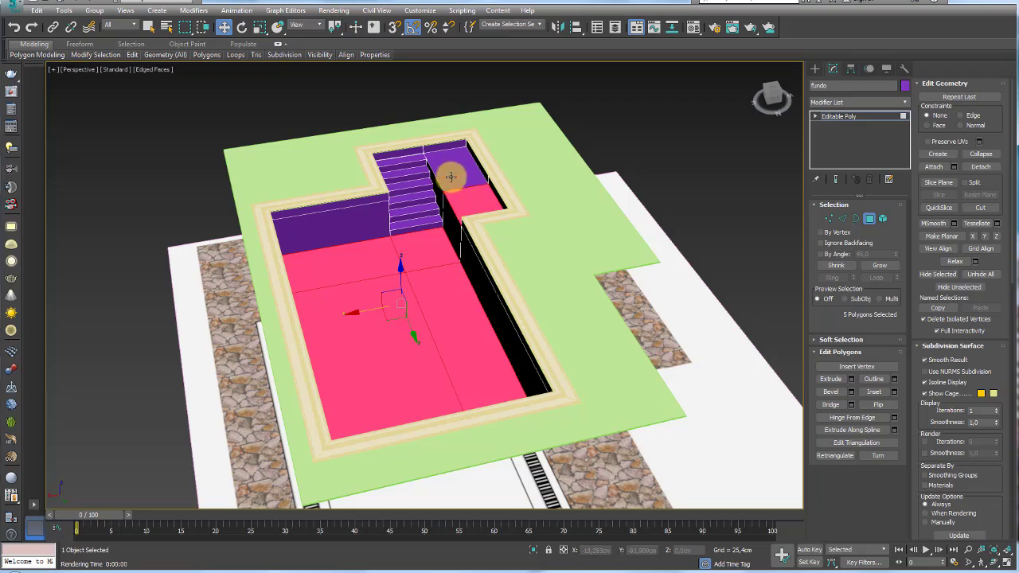
mouse_move(461, 272)
middle_mouse_down("alt")
mouse_move(453, 346)
mouse_move(473, 291)
mouse_move(470, 263)
mouse_move(434, 259)
mouse_move(457, 287)
mouse_move(529, 202)
mouse_move(425, 291)
mouse_move(385, 270)
middle_mouse_up("alt")
scroll(398, 271, "up", 5)
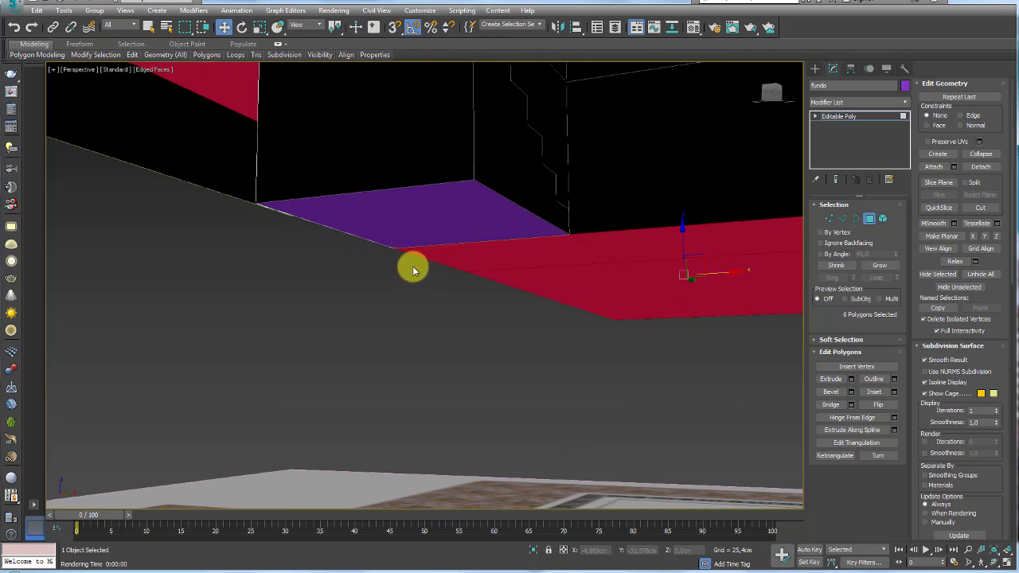
left_click(425, 216, "ctrl")
mouse_move(470, 230)
middle_mouse_down("alt")
mouse_move(461, 223)
mouse_move(509, 183)
mouse_move(491, 199)
mouse_move(502, 237)
mouse_move(483, 338)
mouse_move(603, 268)
middle_mouse_up("alt")
scroll(473, 184, "down", 1)
scroll(516, 201, "down", 4)
scroll(518, 191, "up", 3)
scroll(593, 334, "down", 3)
middle_click_drag(586, 382, 552, 363, "alt")
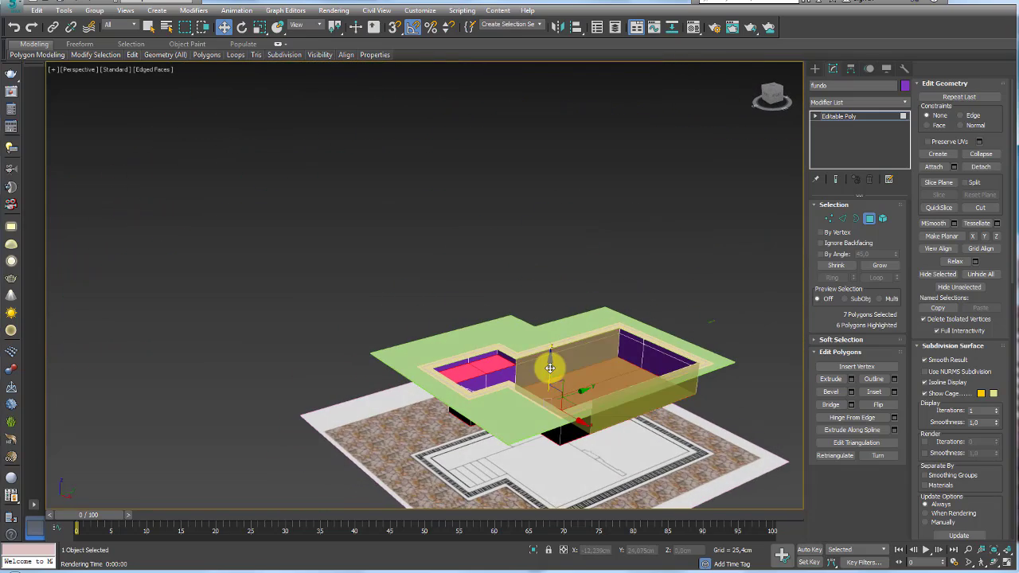
- Clone the selected floor polygons upward as a new element and select the floating copy
left_click_drag(548, 368, 561, 234, "shift")
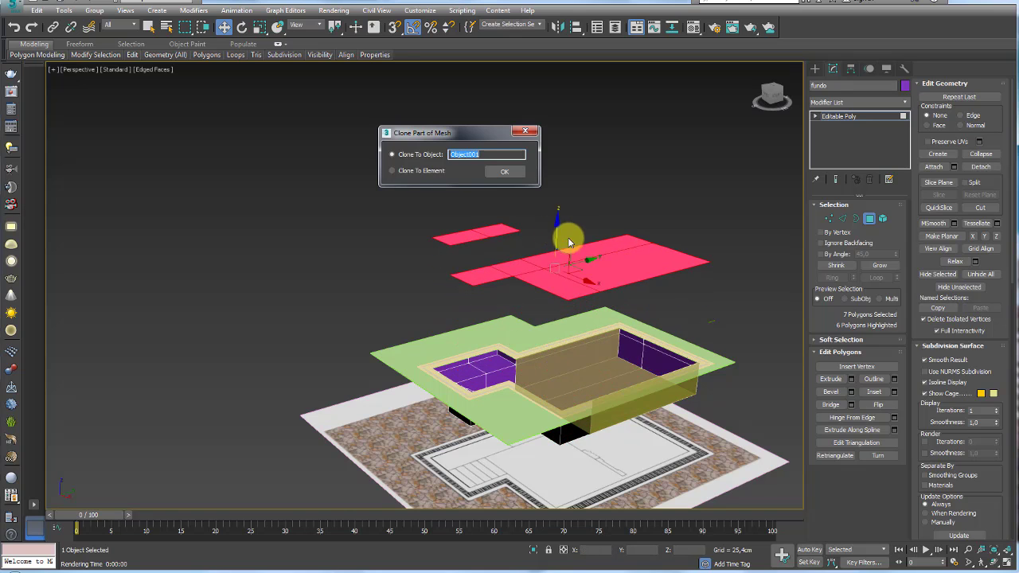
left_click(406, 171)
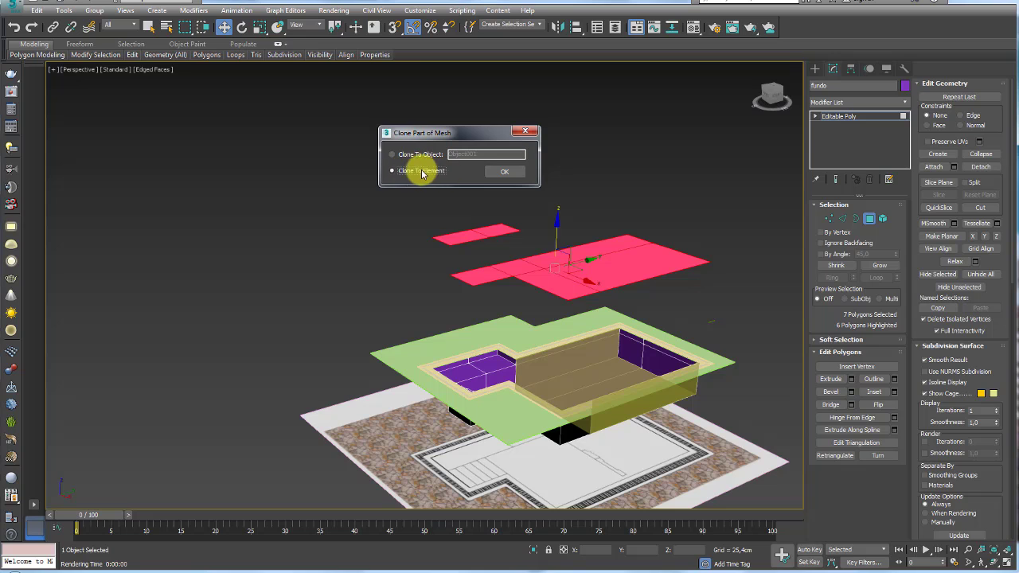
left_click(503, 174)
mouse_move(666, 234)
middle_mouse_down("alt")
mouse_move(639, 265)
mouse_move(539, 246)
mouse_move(579, 272)
mouse_move(520, 252)
mouse_move(545, 240)
middle_mouse_up("alt")
left_click_drag(510, 216, 586, 247)
middle_click_drag(432, 287, 729, 279)
scroll(557, 284, "up", 3)
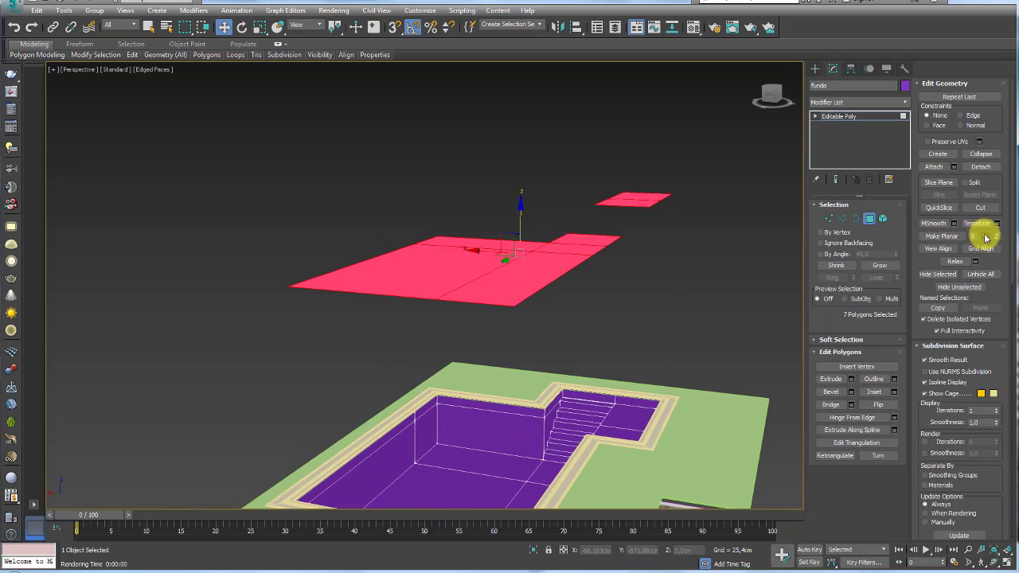
- Flatten the copy with Make Planar Z and weld its overlapping vertices
left_click(997, 238)
mouse_move(657, 267)
middle_mouse_down("alt")
mouse_move(662, 290)
mouse_move(707, 269)
middle_mouse_up("alt")
left_click(829, 218)
left_click_drag(711, 176, 577, 265)
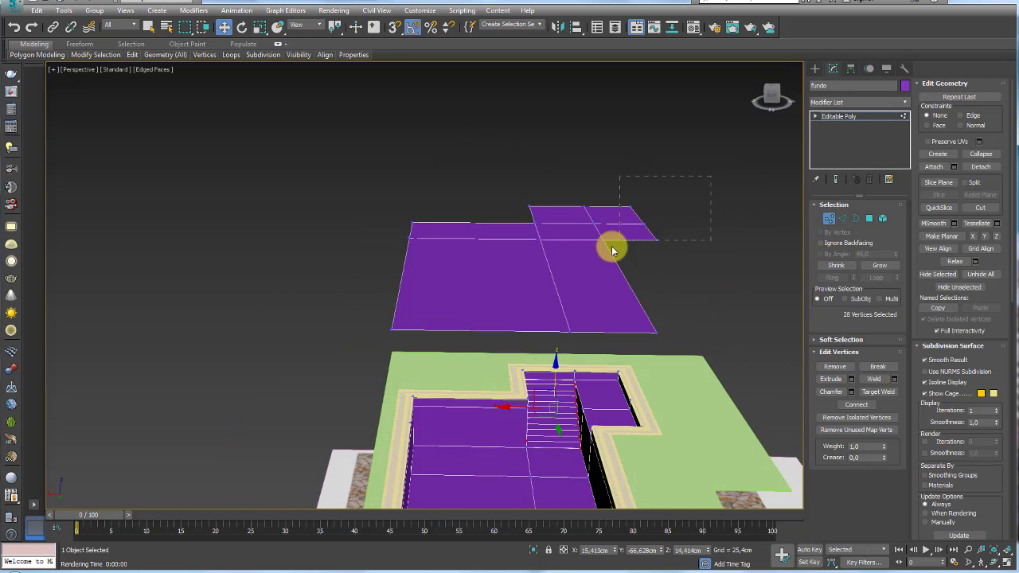
scroll(597, 229, "up", 5)
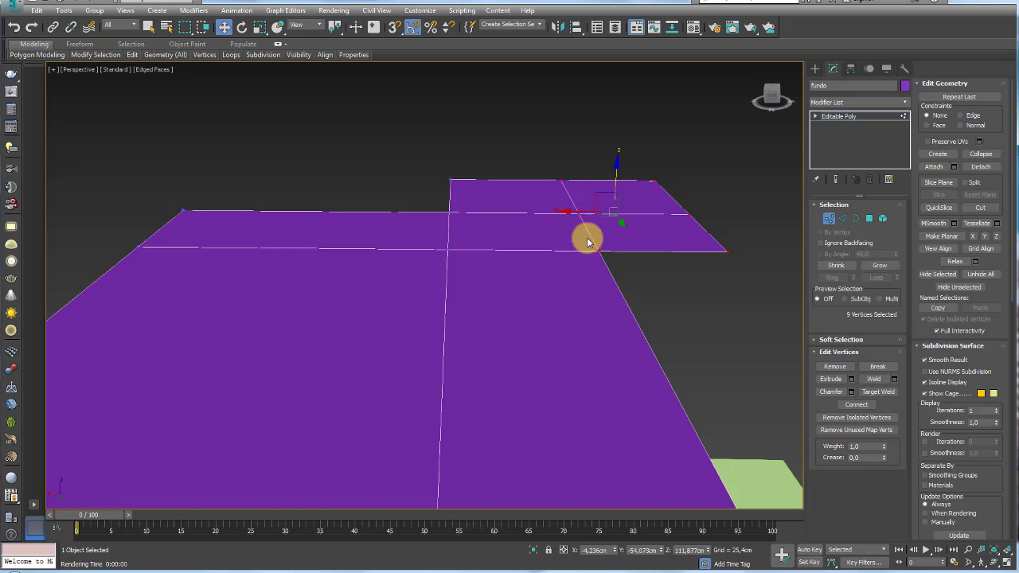
middle_click_drag(722, 303, 704, 297, "alt")
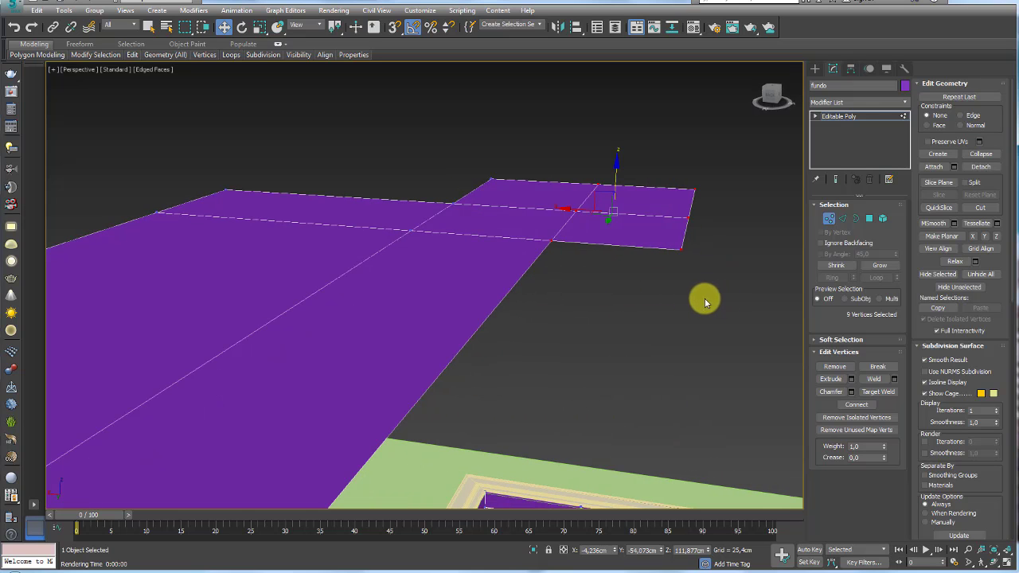
left_click(873, 379)
- Connect the plane's edges twice to divide it into a grid of square tiles
scroll(566, 253, "down", 5)
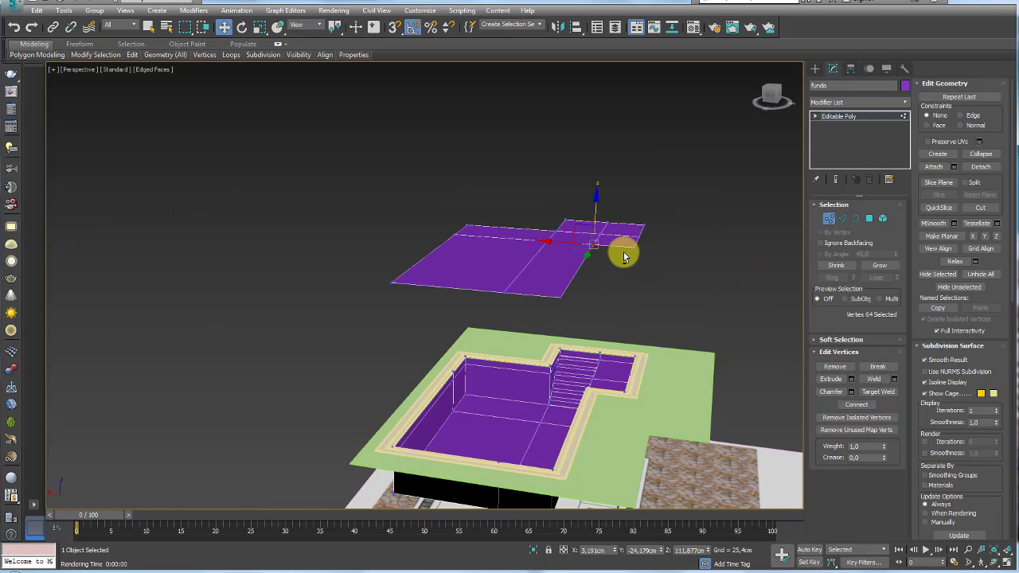
mouse_move(621, 250)
middle_mouse_down("alt")
mouse_move(550, 313)
mouse_move(528, 274)
middle_mouse_up("alt")
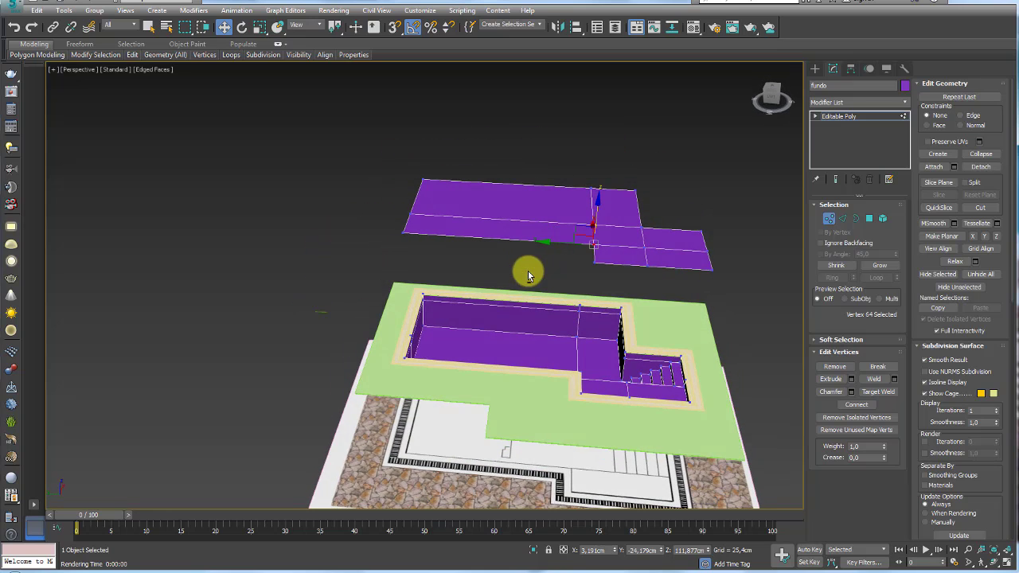
left_click(842, 219)
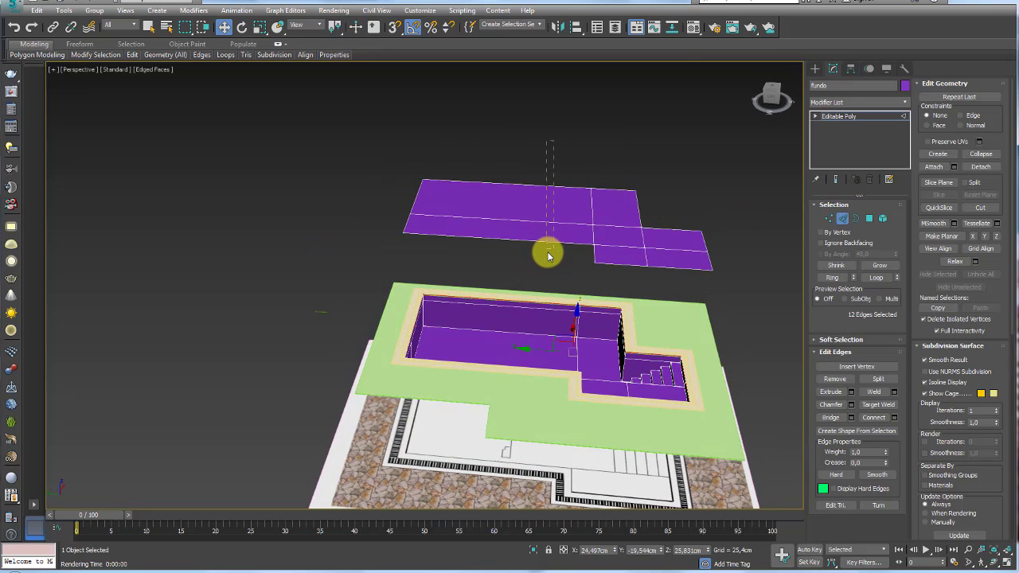
left_click(588, 242)
scroll(629, 224, "up", 2)
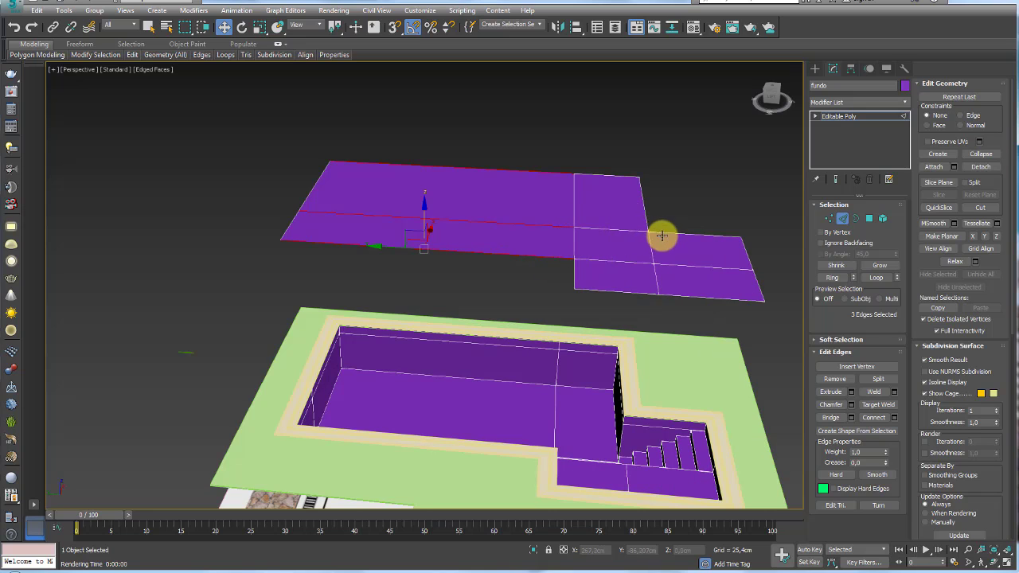
mouse_move(659, 234)
middle_mouse_down("alt")
mouse_move(639, 250)
mouse_move(643, 293)
mouse_move(639, 234)
middle_mouse_up("alt")
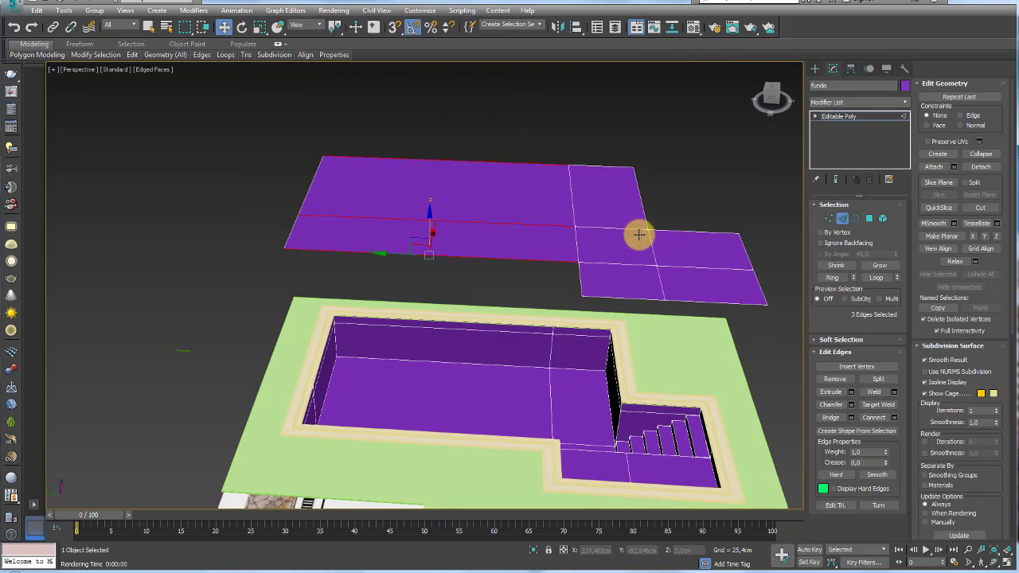
left_click(894, 418)
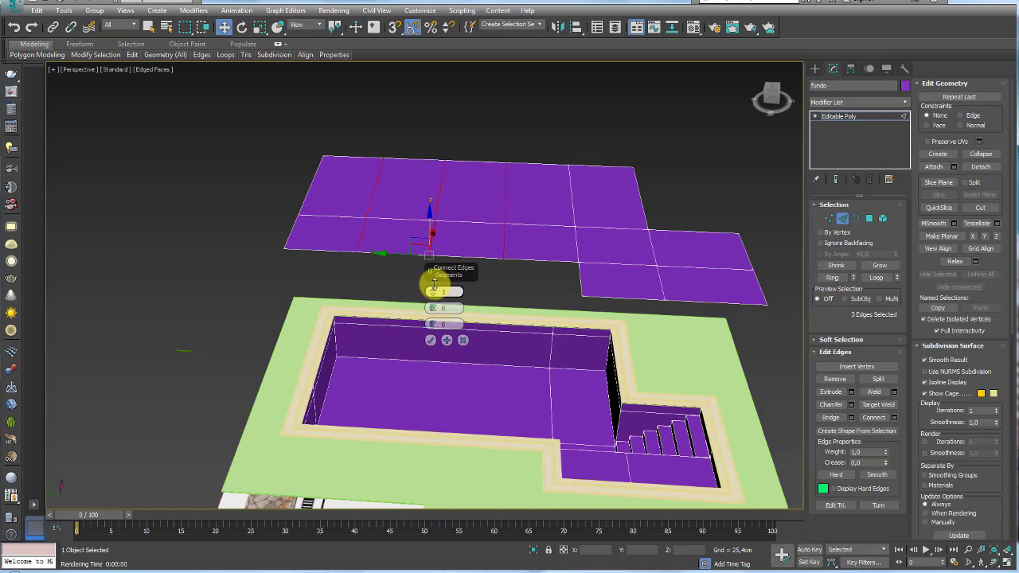
left_click(431, 340)
mouse_move(431, 339)
middle_mouse_down("alt")
mouse_move(575, 246)
mouse_move(493, 300)
middle_mouse_up("alt")
left_click(894, 417)
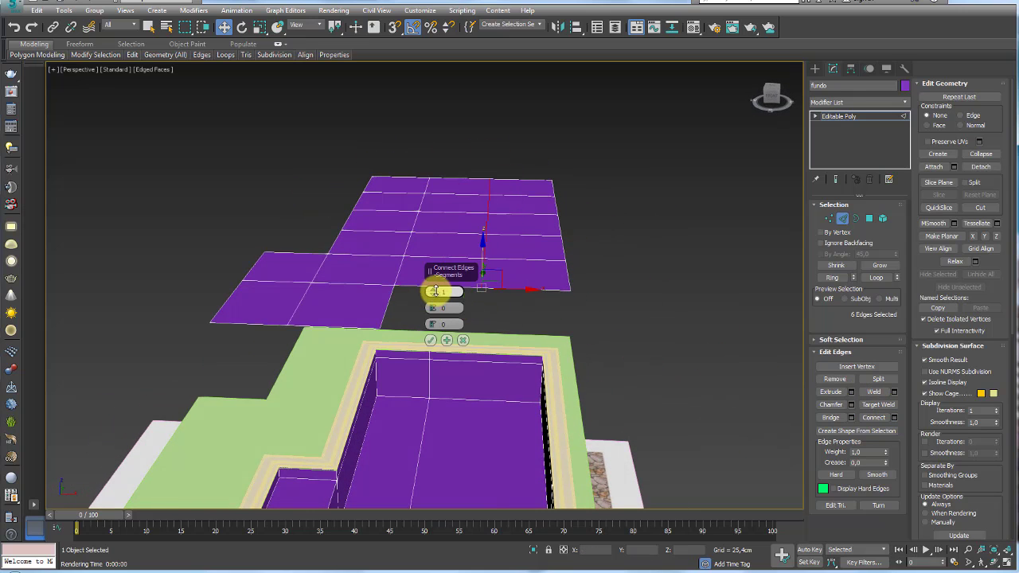
left_click(430, 340)
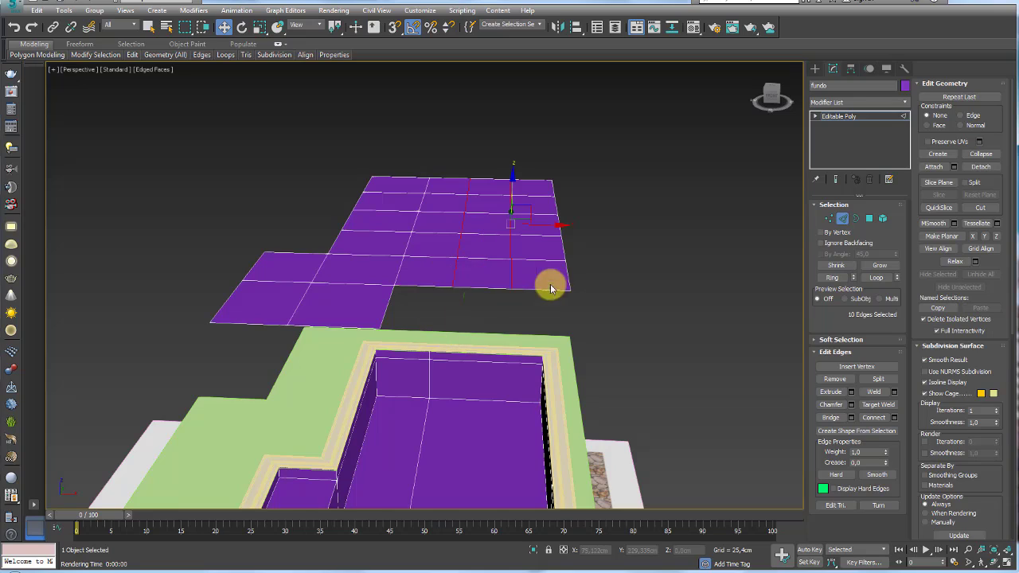
left_click(841, 118)
left_click(621, 182)
mouse_move(530, 236)
middle_mouse_down("alt")
mouse_move(552, 277)
mouse_move(465, 289)
mouse_move(389, 241)
mouse_move(407, 216)
mouse_move(520, 228)
mouse_move(556, 198)
middle_mouse_up("alt")
- Move the floating plane element down onto the pool floor
left_click(413, 217)
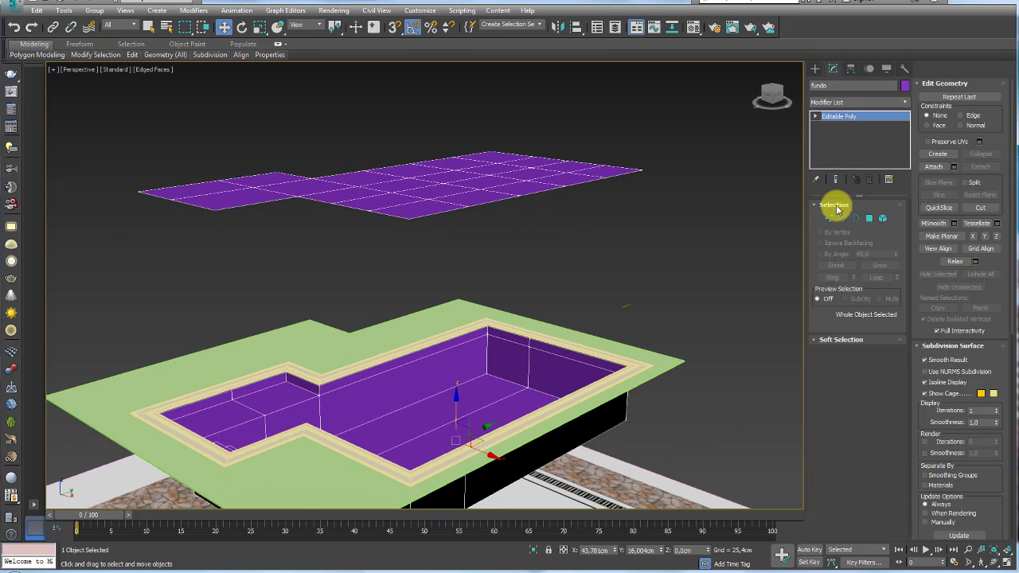
left_click(882, 218)
left_click(473, 187)
left_click_drag(437, 146, 434, 357)
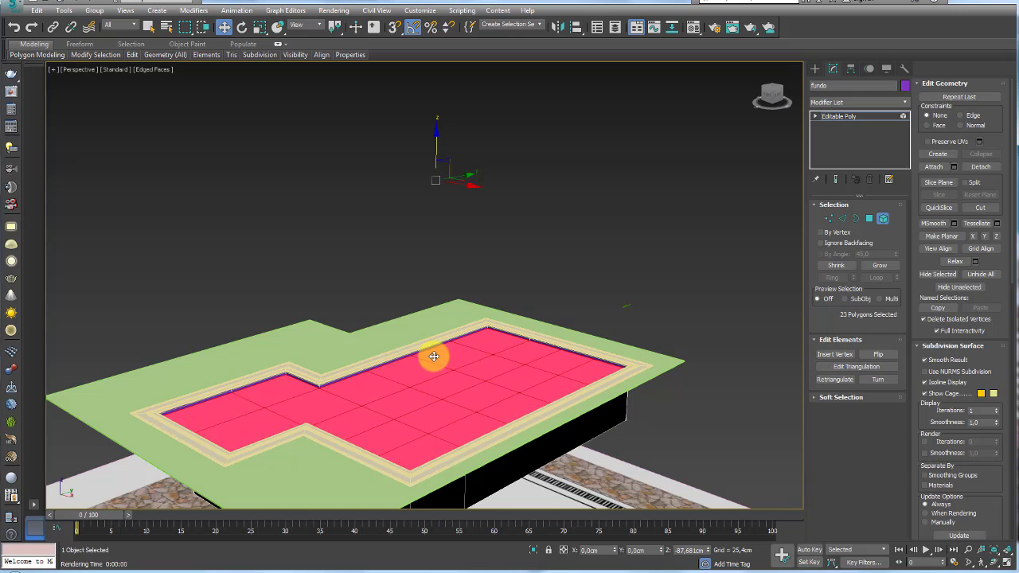
mouse_move(443, 390)
middle_mouse_down("alt")
mouse_move(455, 422)
mouse_move(534, 287)
mouse_move(566, 269)
mouse_move(455, 372)
middle_mouse_up("alt")
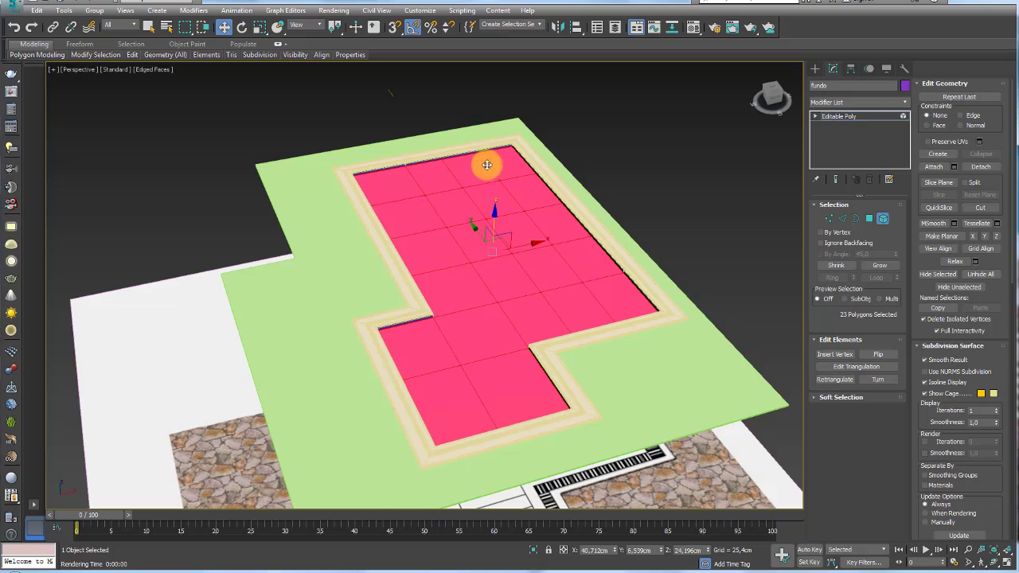
mouse_move(487, 165)
middle_mouse_down("alt")
mouse_move(536, 255)
mouse_move(473, 279)
mouse_move(483, 300)
mouse_move(524, 206)
mouse_move(578, 225)
mouse_move(552, 228)
middle_mouse_up("alt")
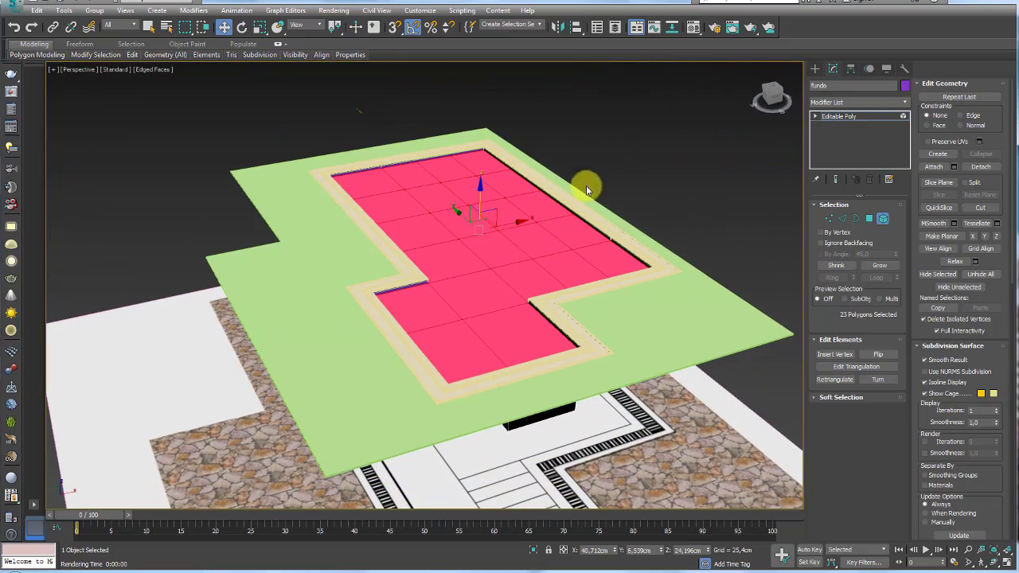
- Tessellate the floor plane twice with Edge subdivision into a fine 1472-polygon grid
left_click(996, 225)
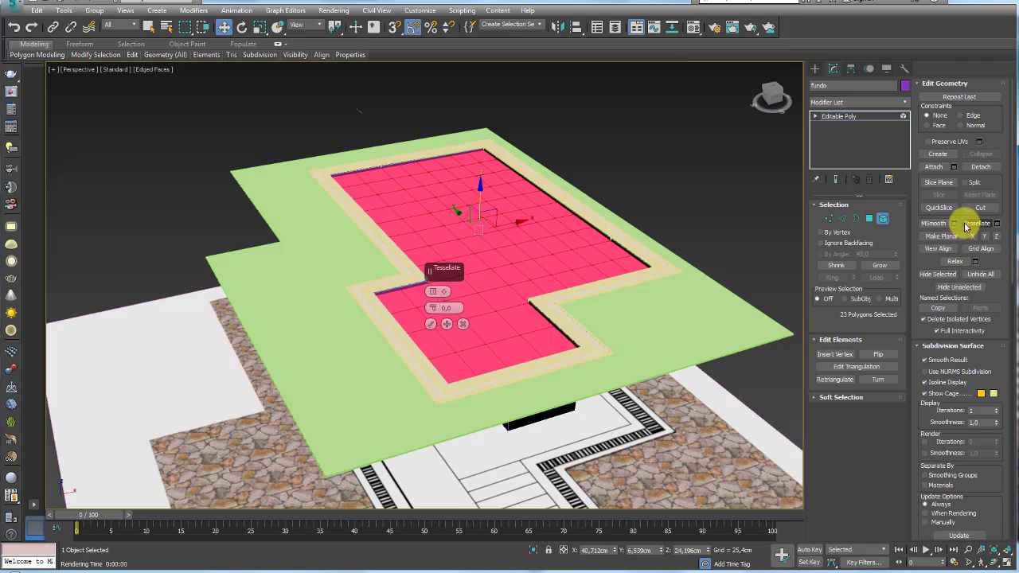
left_click(434, 294)
left_click(434, 294)
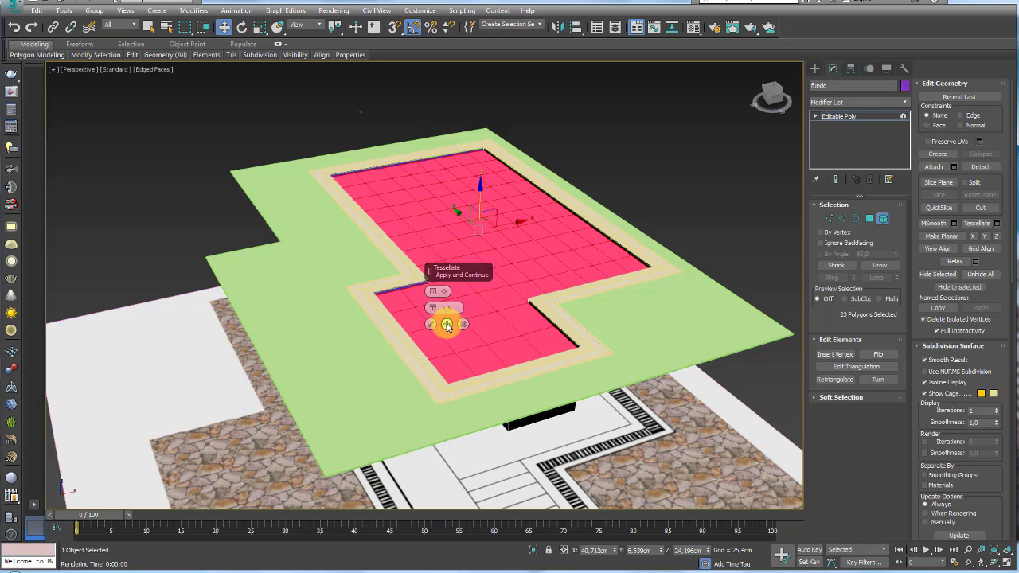
left_click(447, 324)
left_click(447, 325)
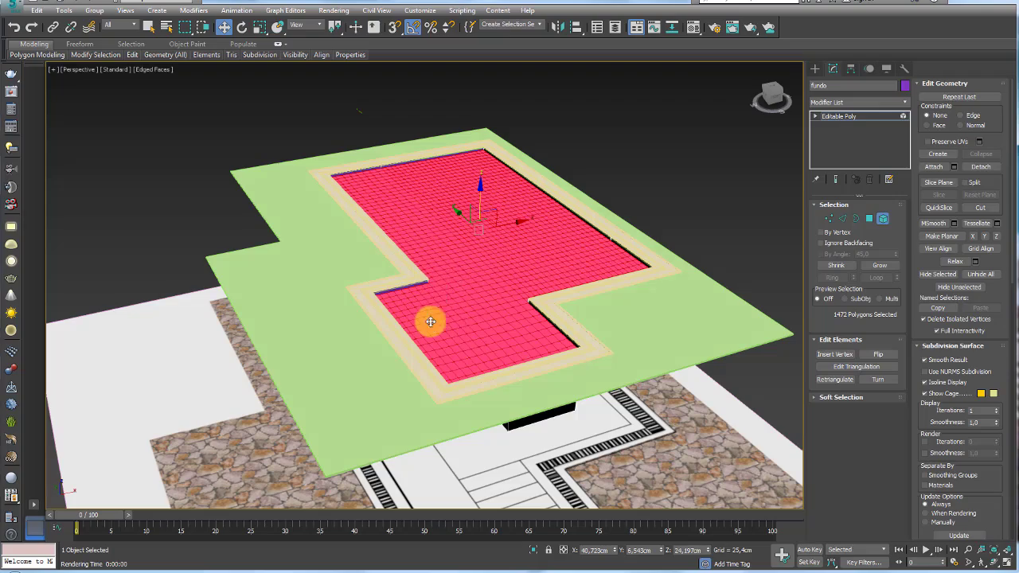
mouse_move(430, 322)
middle_mouse_down("alt")
mouse_move(532, 330)
mouse_move(523, 353)
mouse_move(511, 295)
mouse_move(536, 316)
mouse_move(772, 166)
middle_mouse_up("alt")
left_click(836, 116)
- Rename the tiled pool-floor object to 'fundo agua'
mouse_move(687, 237)
middle_mouse_down("alt")
mouse_move(664, 291)
mouse_move(431, 300)
mouse_move(540, 306)
middle_mouse_up("alt")
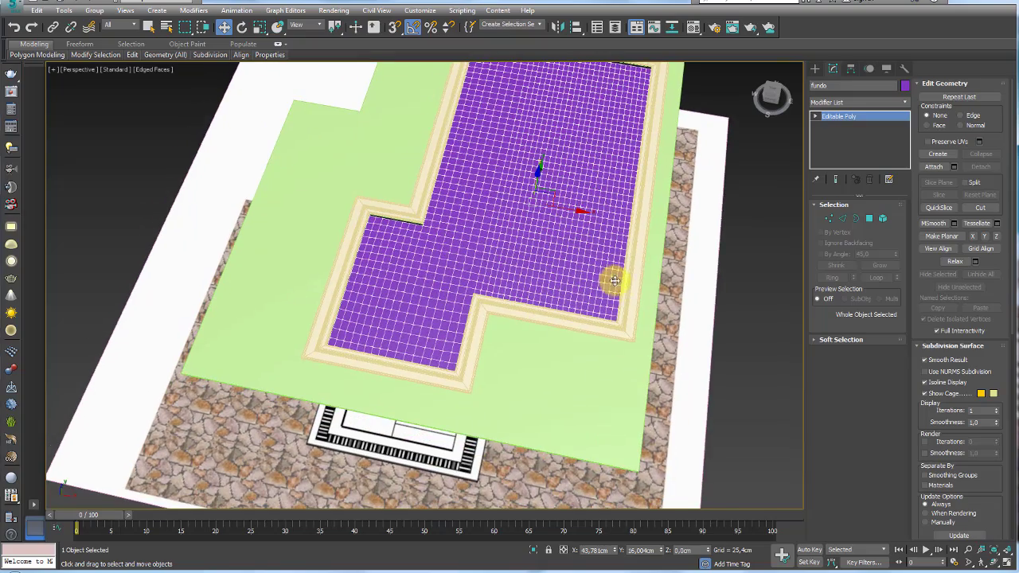
mouse_move(614, 280)
middle_mouse_down("alt")
mouse_move(625, 295)
mouse_move(573, 236)
mouse_move(587, 236)
middle_mouse_up("alt")
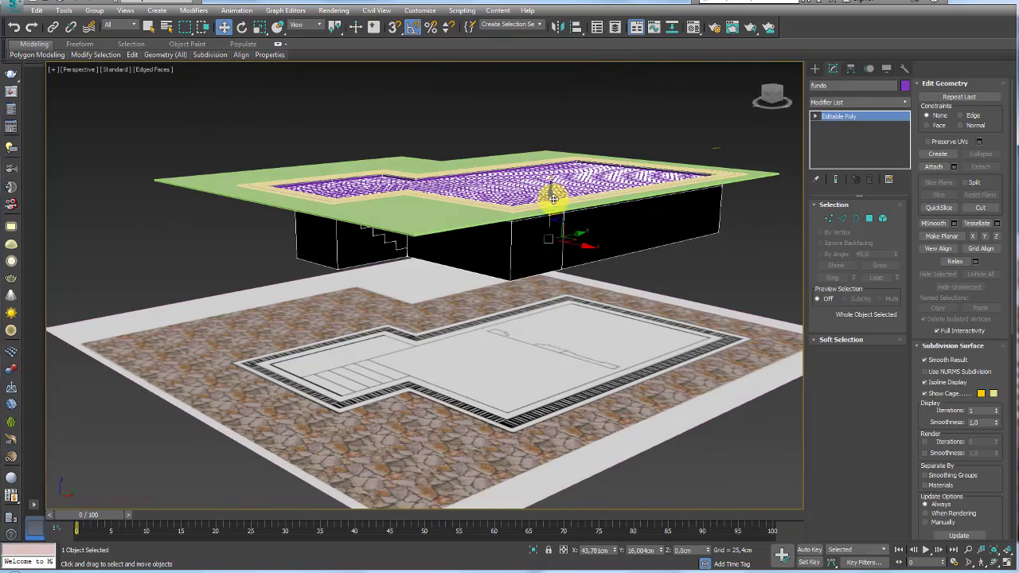
left_click(827, 85)
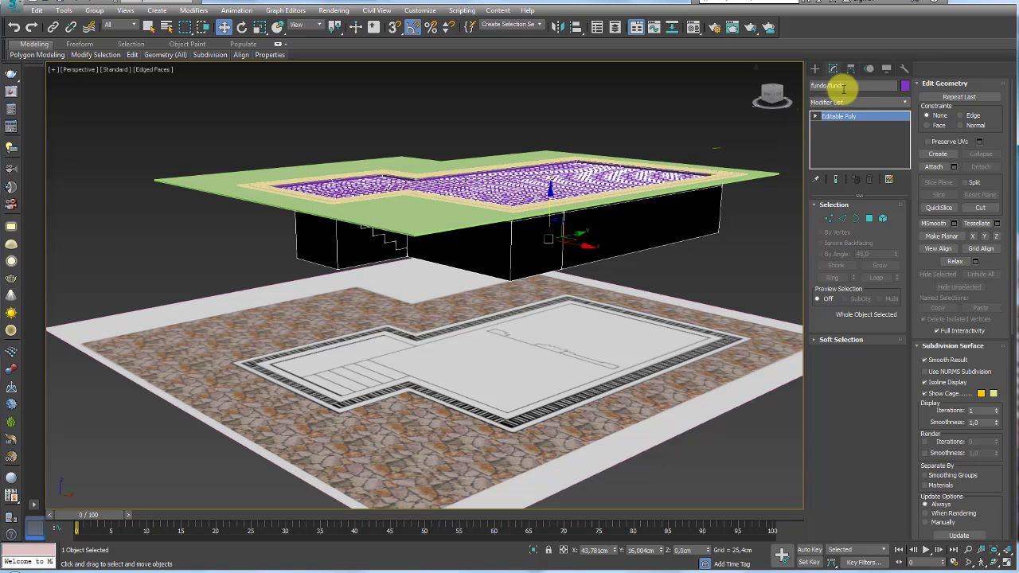
mouse_move(626, 220)
middle_mouse_down("alt")
mouse_move(620, 337)
mouse_move(698, 244)
mouse_move(696, 202)
mouse_move(598, 209)
mouse_move(631, 255)
middle_mouse_up("alt")
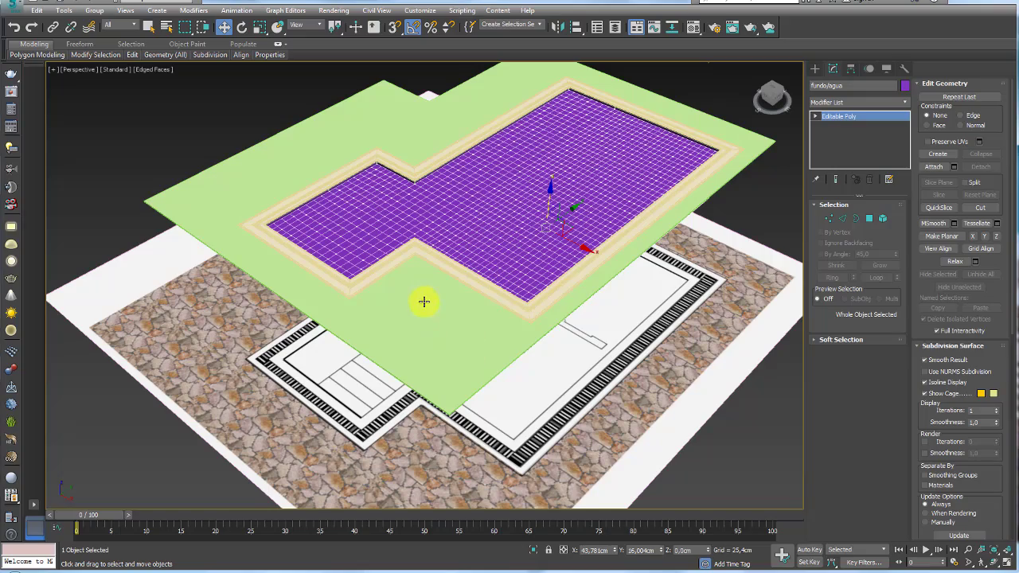
mouse_move(512, 277)
middle_mouse_down("alt")
mouse_move(443, 237)
mouse_move(498, 334)
mouse_move(471, 285)
mouse_move(518, 230)
mouse_move(612, 165)
middle_mouse_up("alt")
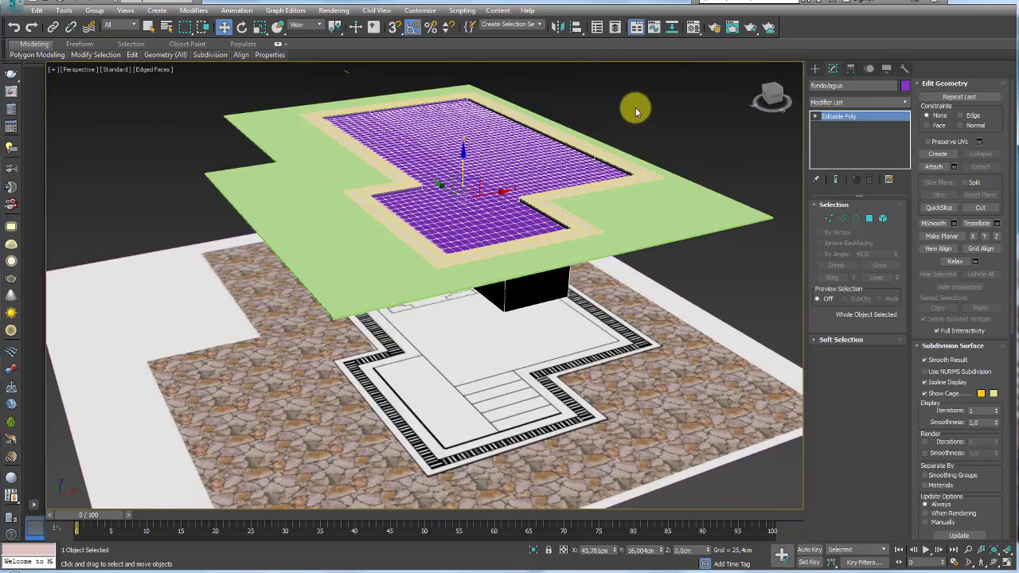
middle_click_drag(635, 107, 691, 33, "alt")
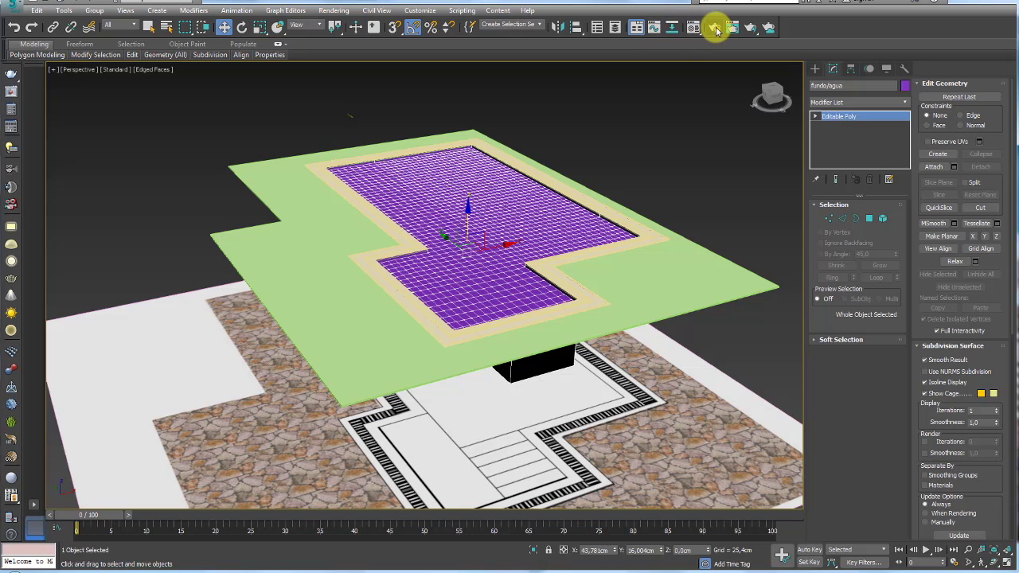
- Set V-Ray Adv 3.40.01 as the production renderer in Render Setup
left_click(714, 29)
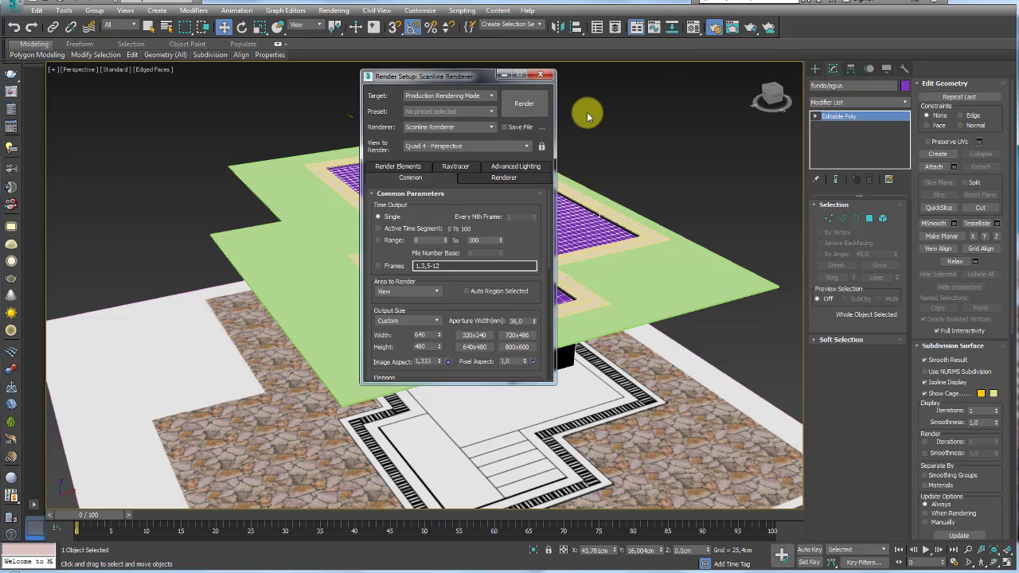
left_click(460, 129)
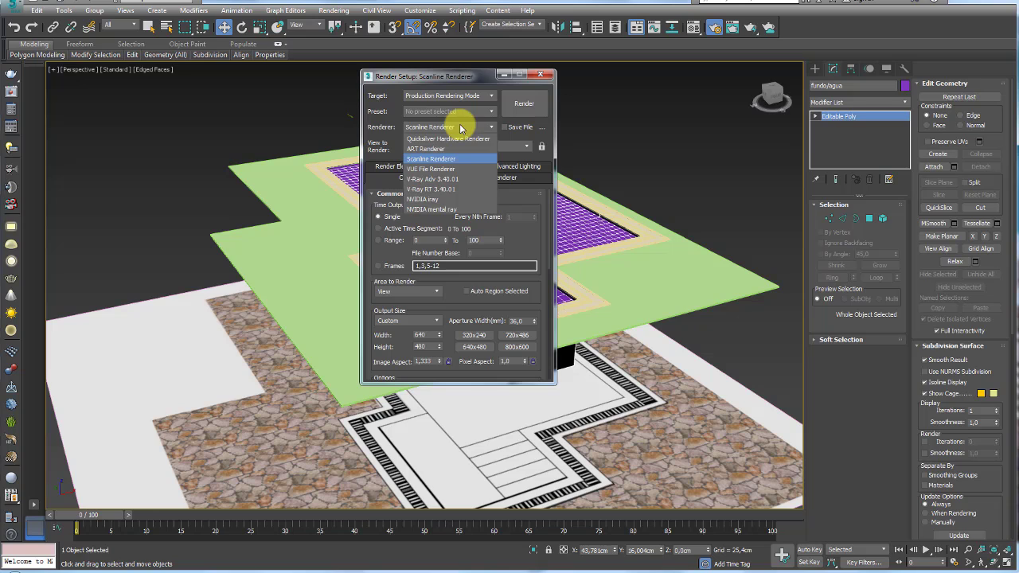
left_click(412, 76)
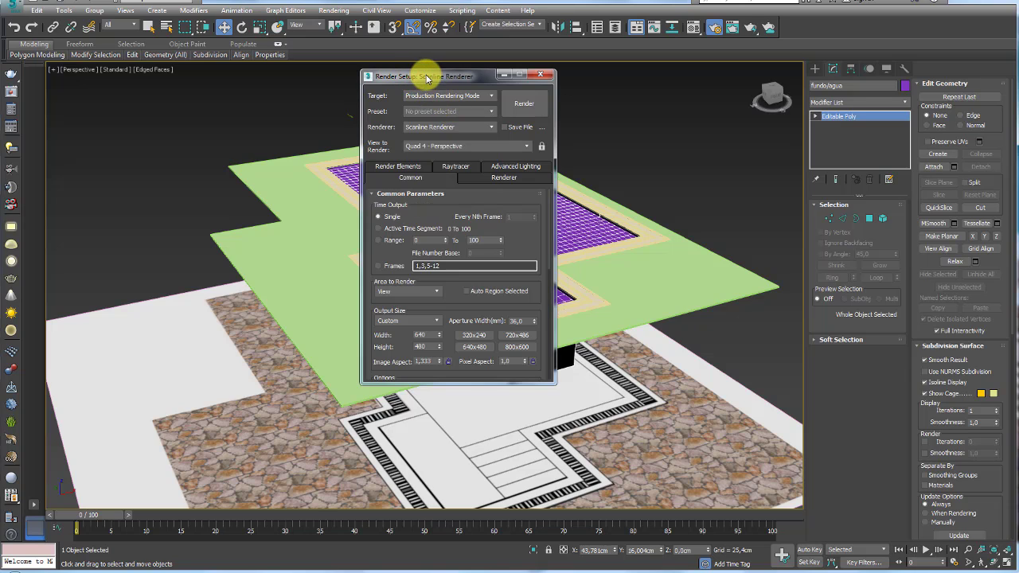
left_click(449, 133)
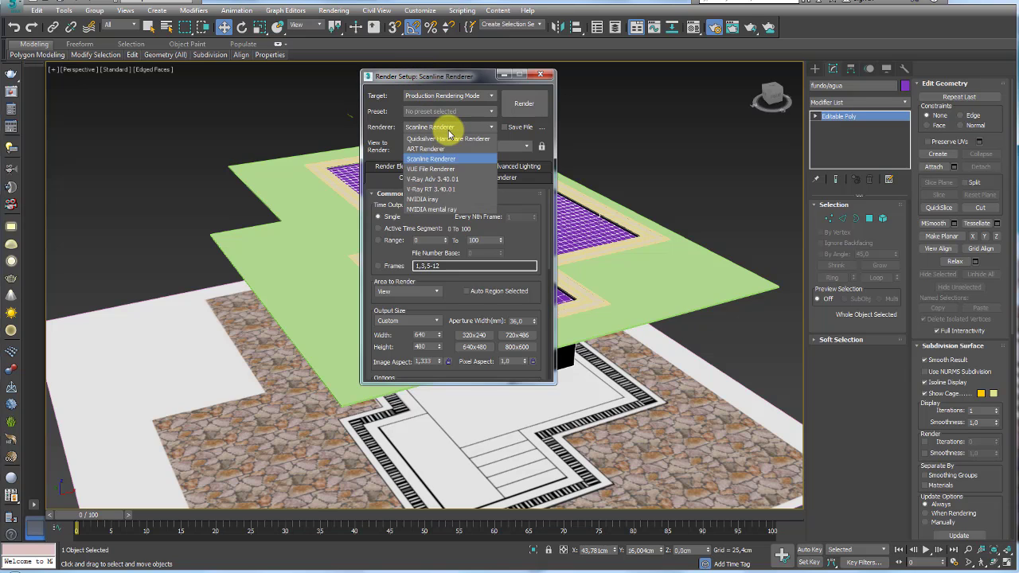
left_click(437, 180)
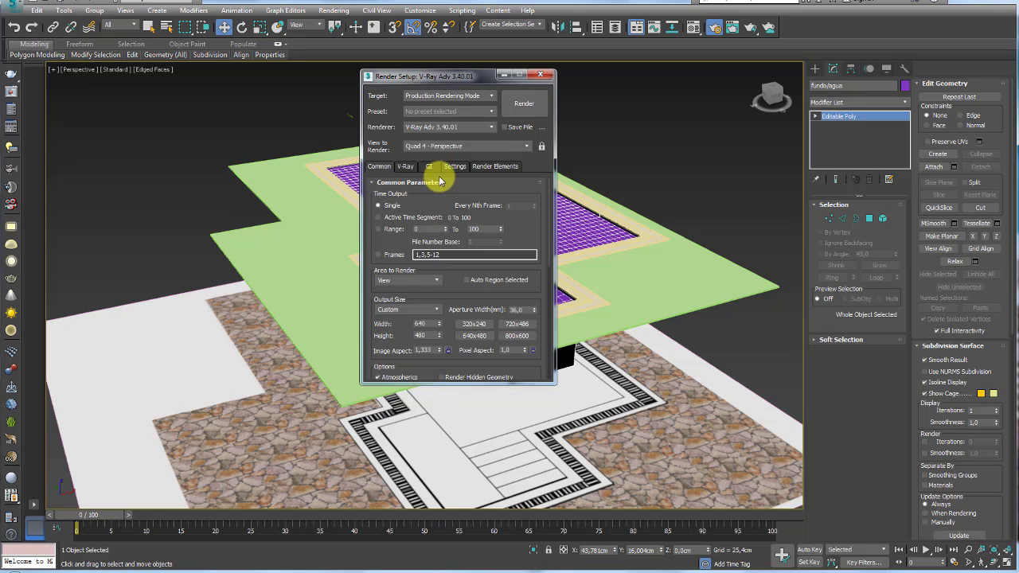
left_click_drag(433, 78, 404, 76)
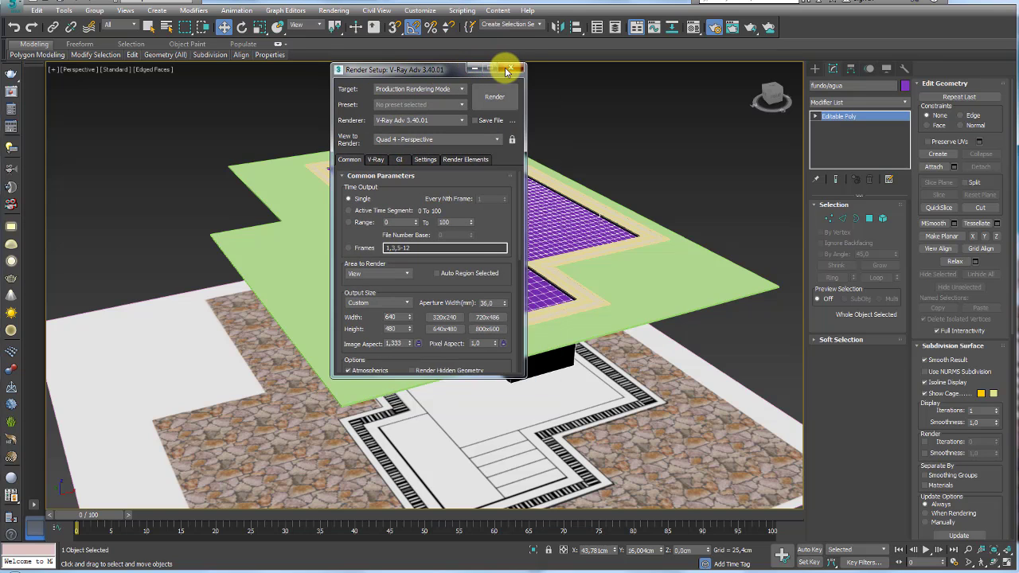
left_click(512, 69)
left_click(693, 29)
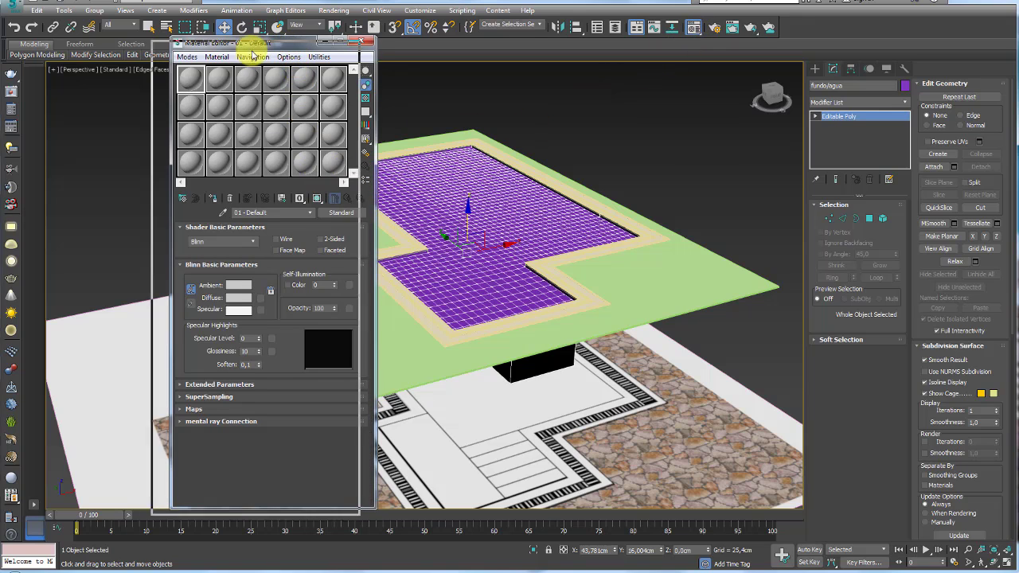
- Assign Pedra São Tomé VR from Meus Materiais.mat to the green deck plane, then view the Firefox tutorial
left_click_drag(289, 43, 243, 46)
left_click(137, 202)
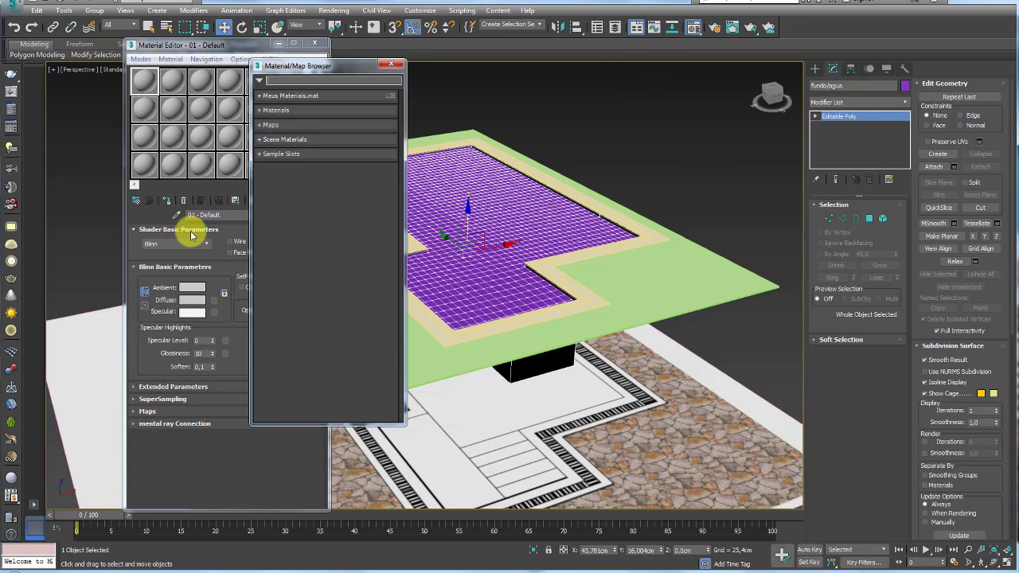
left_click(258, 95)
left_click_drag(316, 66, 225, 63)
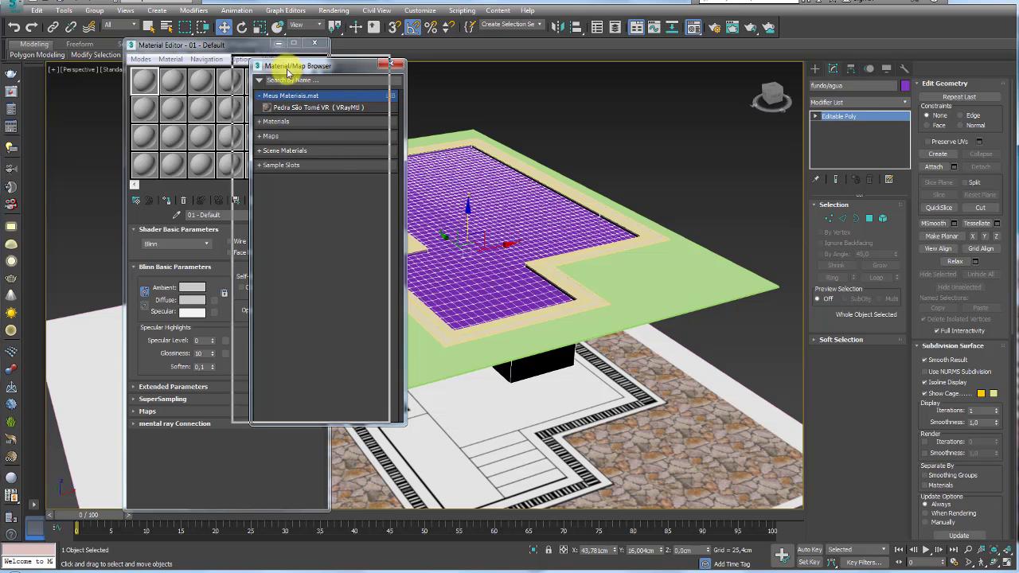
left_click(211, 104)
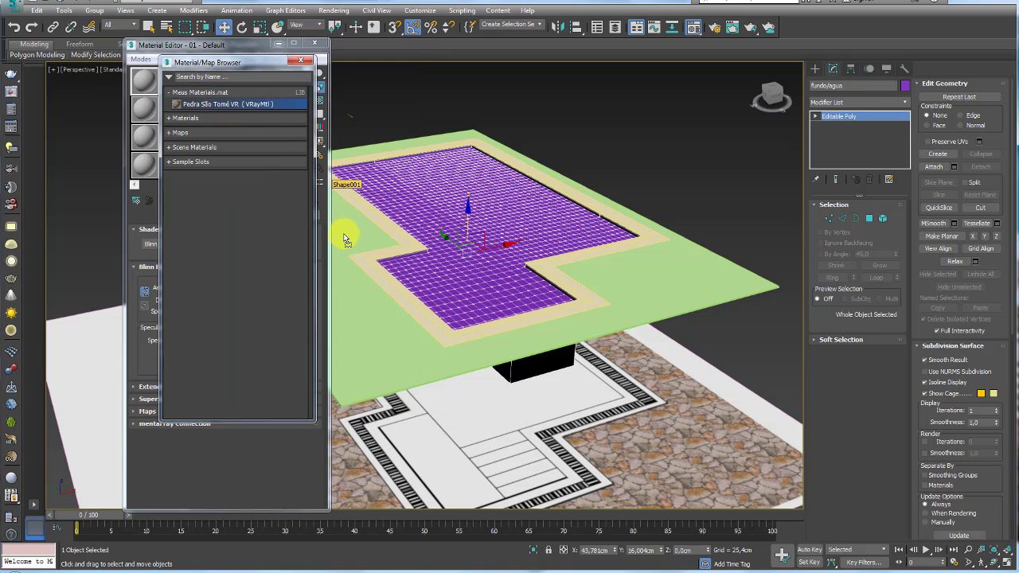
left_click_drag(346, 243, 359, 246)
middle_click_drag(359, 246, 518, 289, "alt")
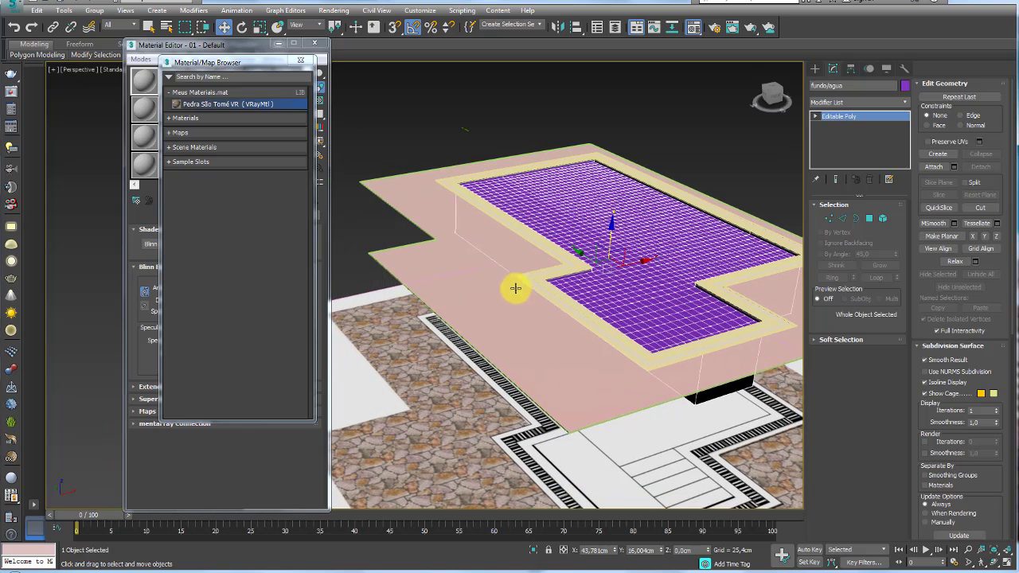
left_click(125, 572)
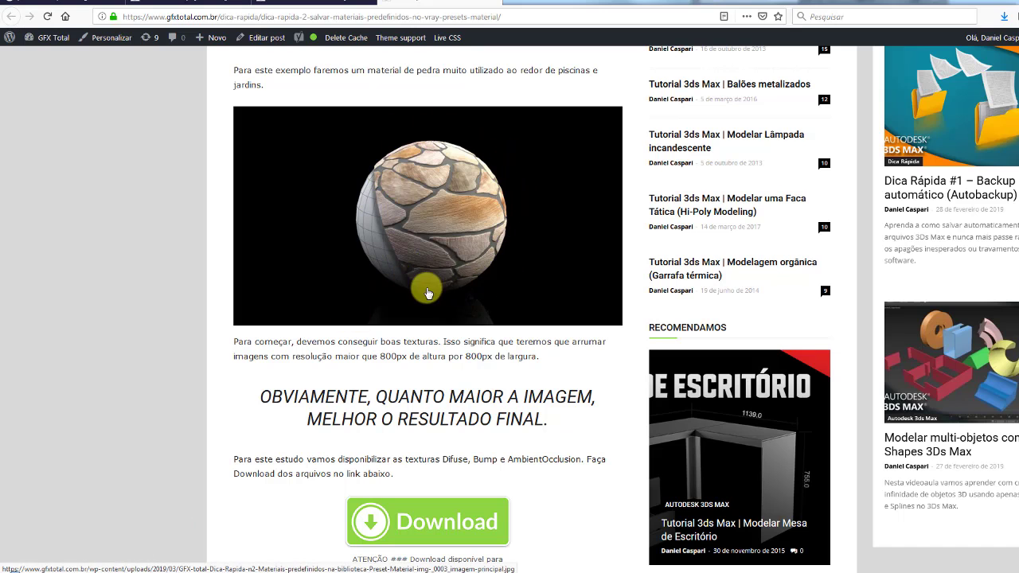
scroll(427, 293, "up", 2)
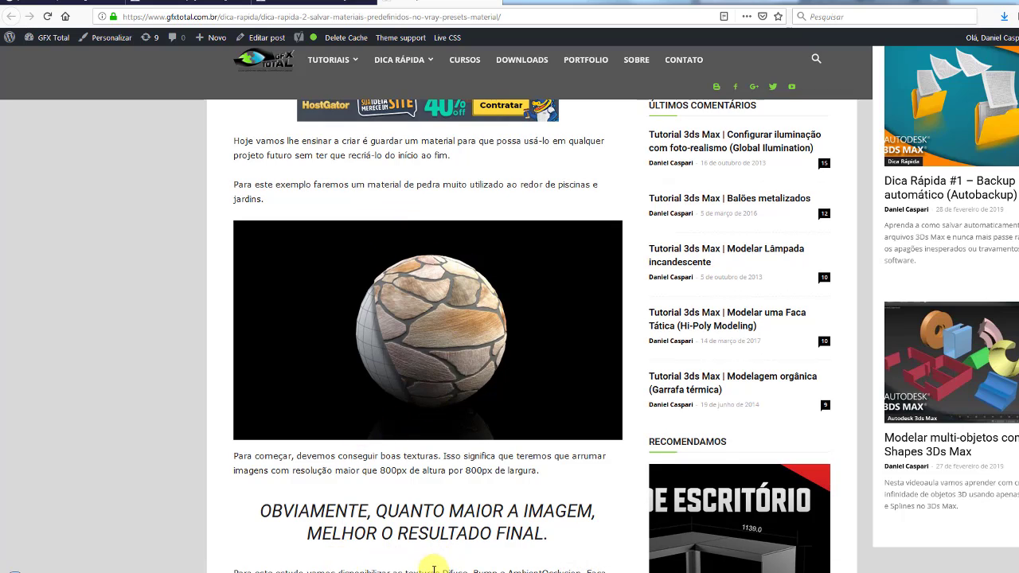
scroll(471, 302, "down", 4)
scroll(514, 382, "down", 4)
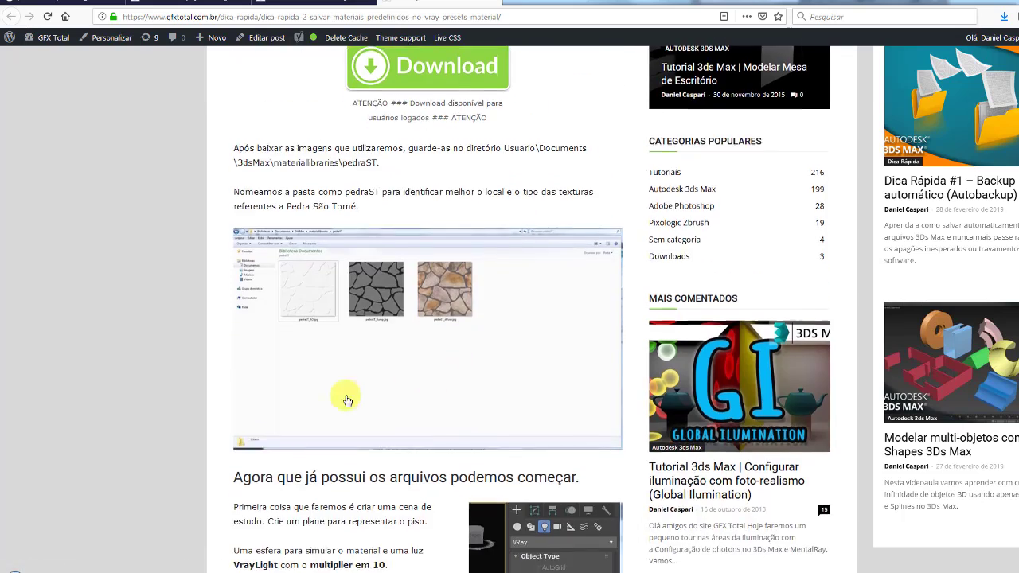
scroll(345, 400, "down", 3)
scroll(181, 538, "down", 2)
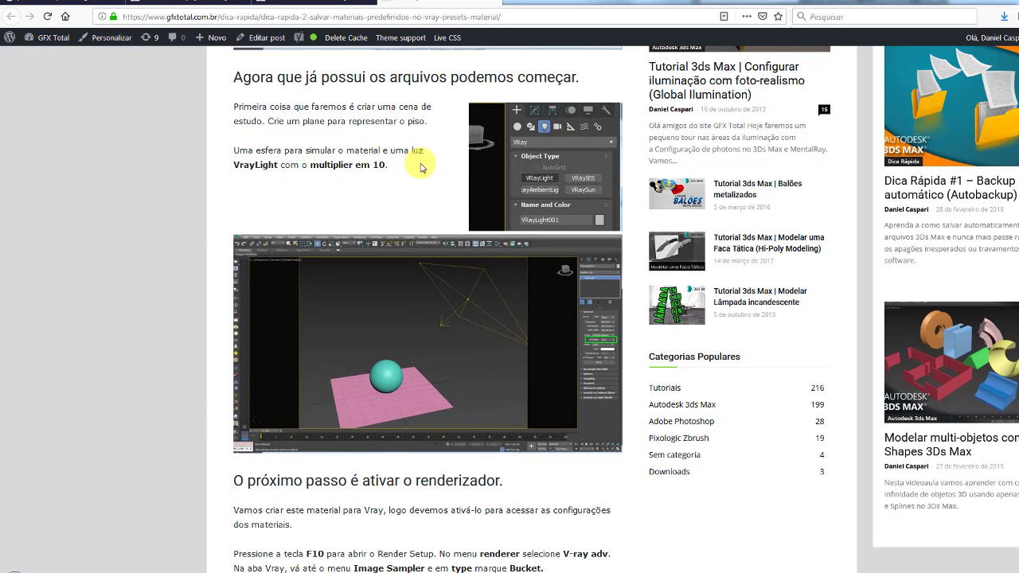
scroll(535, 374, "down", 6)
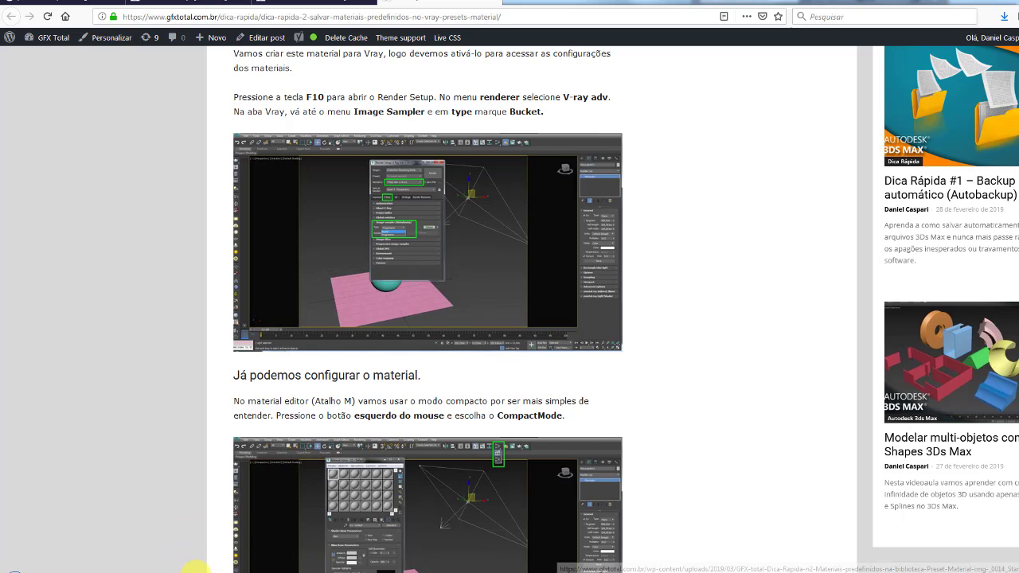
scroll(235, 377, "down", 2)
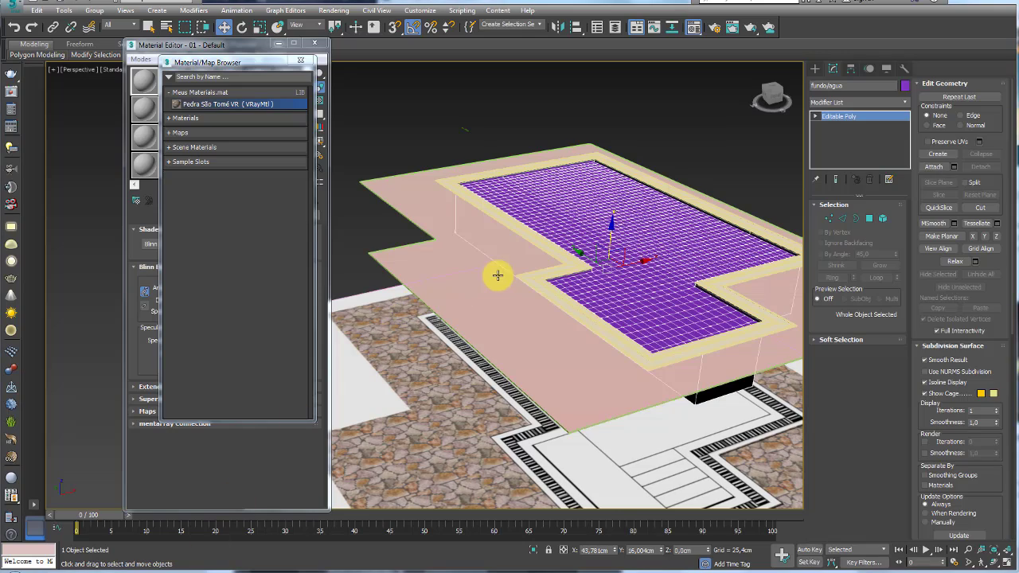
scroll(478, 273, "down", 2)
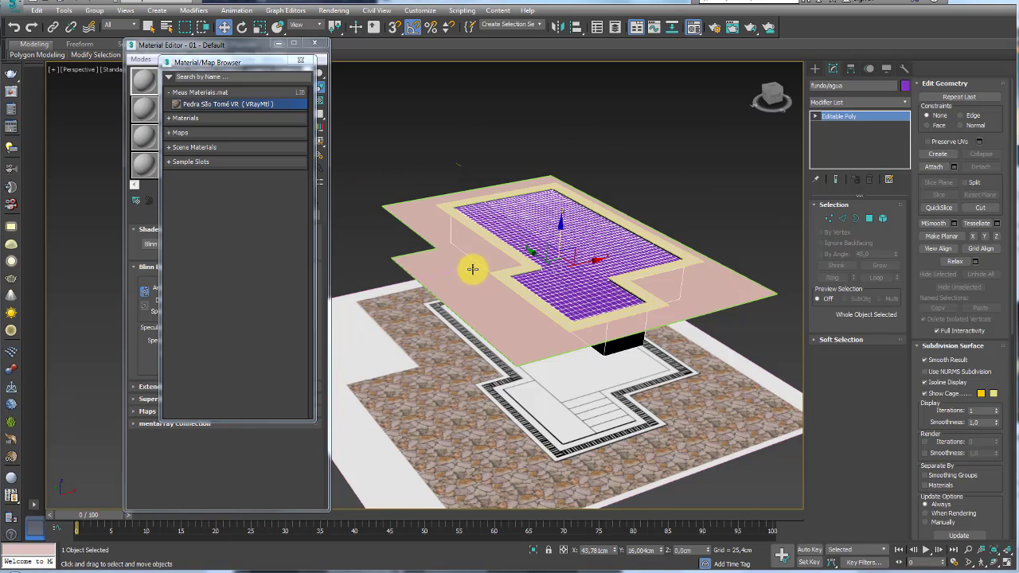
- Add a UVW Map modifier to the deck plane
scroll(539, 305, "up", 2)
middle_click_drag(539, 305, 541, 338, "alt")
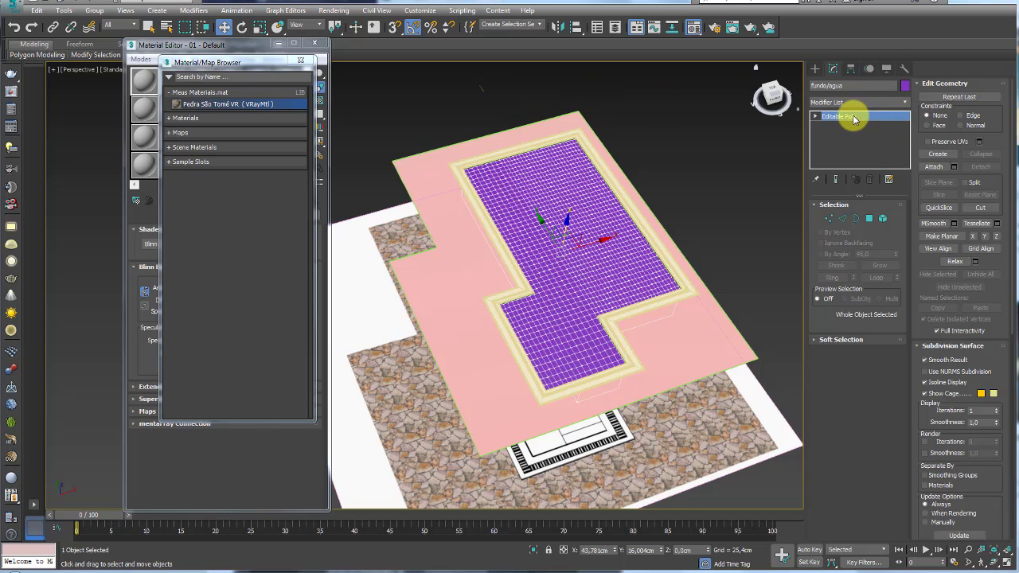
left_click(906, 103)
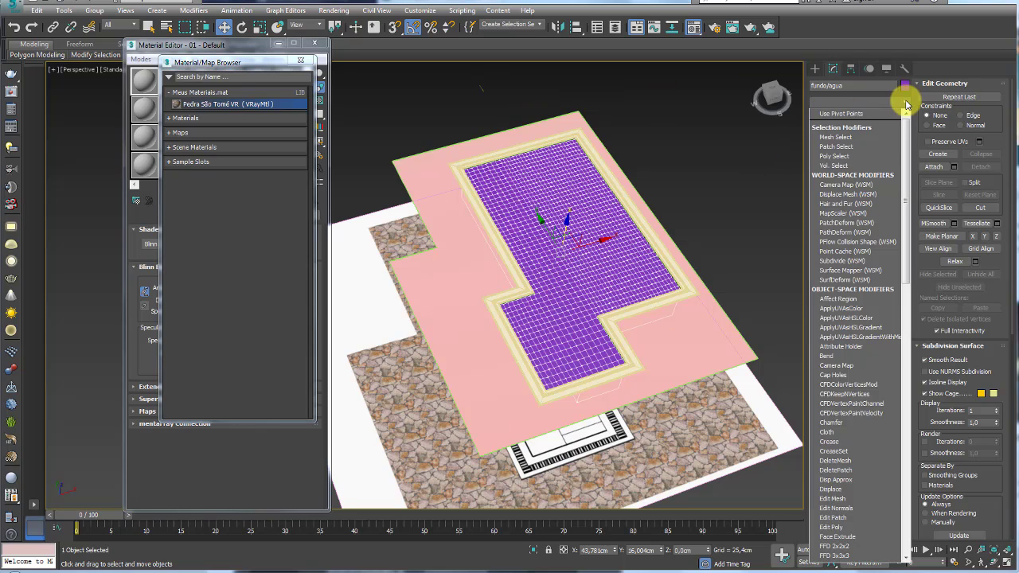
left_click_drag(908, 145, 899, 443)
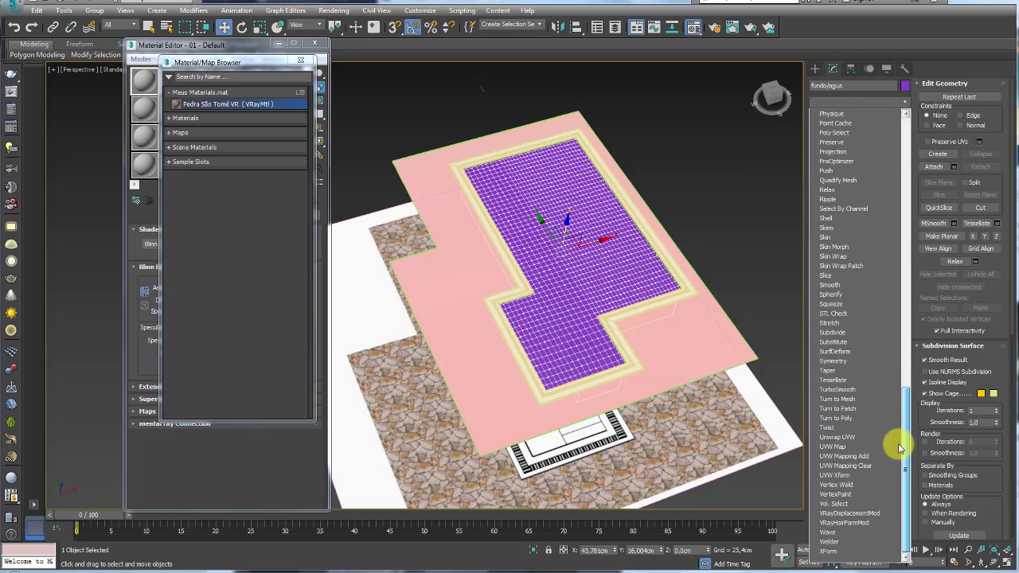
left_click(836, 448)
mouse_move(709, 385)
middle_mouse_down("alt")
mouse_move(648, 385)
mouse_move(666, 311)
mouse_move(762, 266)
middle_mouse_up("alt")
- Raise the UVW Map gizmo, set Length and Width to 100 cm, and scale it over the pool
left_click(828, 118)
left_click(846, 126)
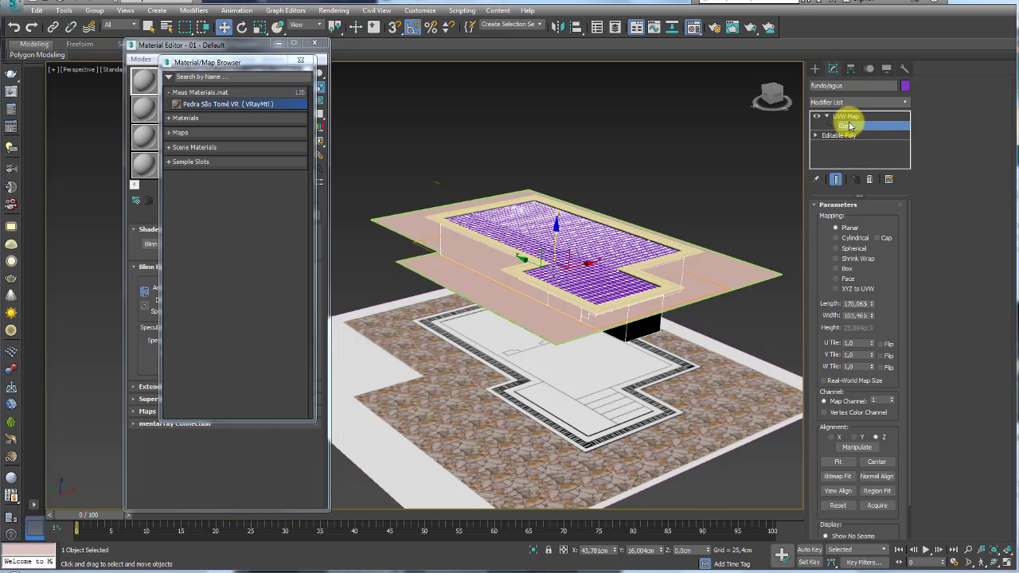
mouse_move(653, 262)
middle_mouse_down("alt")
mouse_move(631, 268)
mouse_move(549, 209)
middle_mouse_up("alt")
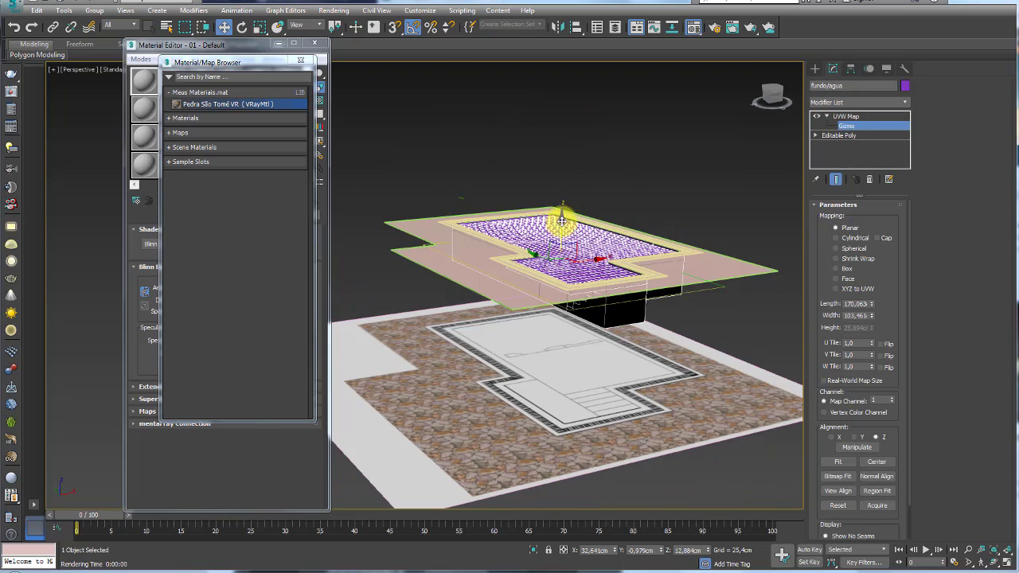
left_click_drag(562, 220, 580, 125)
left_click_drag(883, 310, 884, 253)
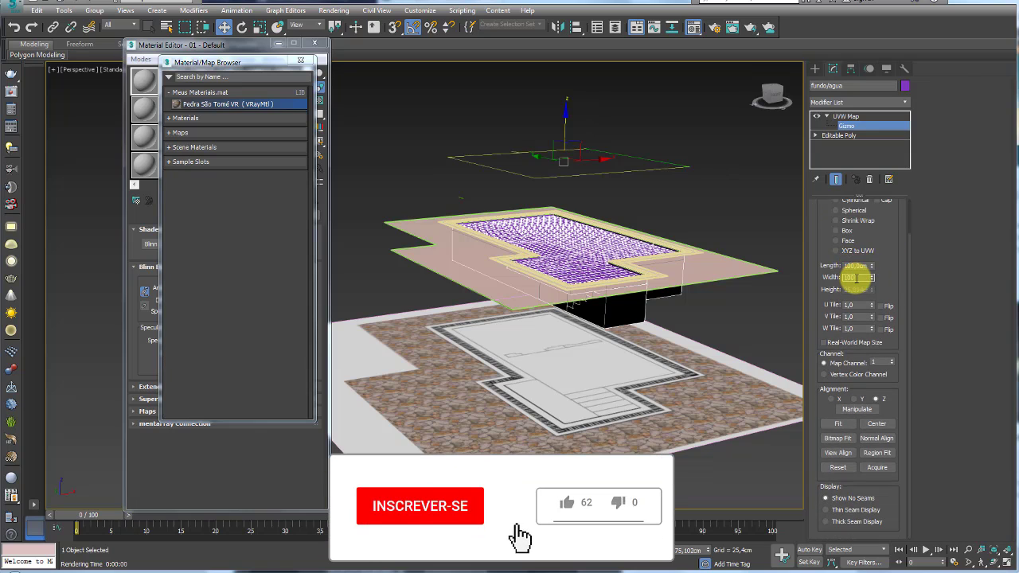
mouse_move(621, 209)
middle_mouse_down("alt")
mouse_move(639, 237)
mouse_move(592, 199)
middle_mouse_up("alt")
key("r")
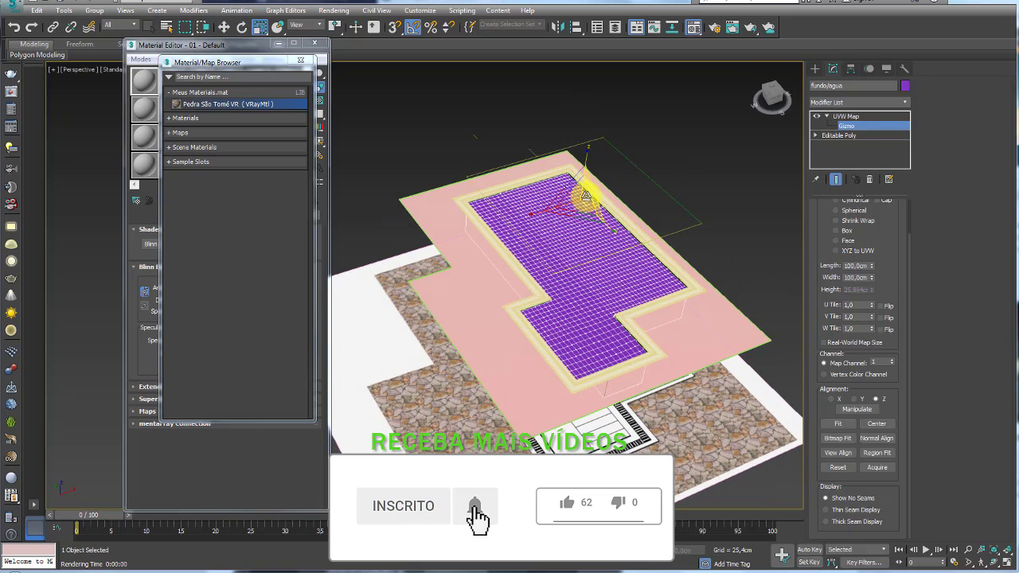
left_click_drag(590, 155, 593, 199)
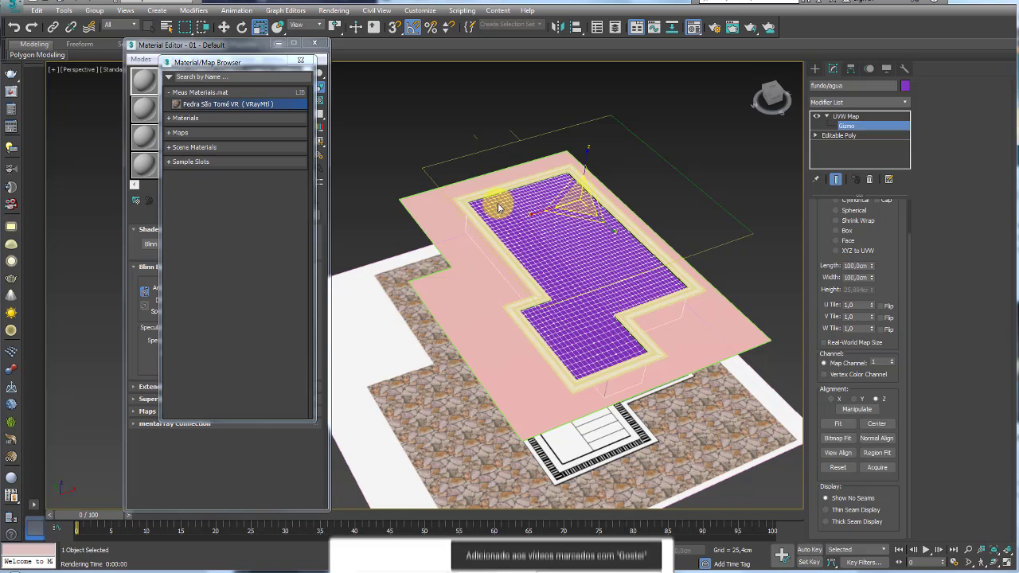
left_click(300, 59)
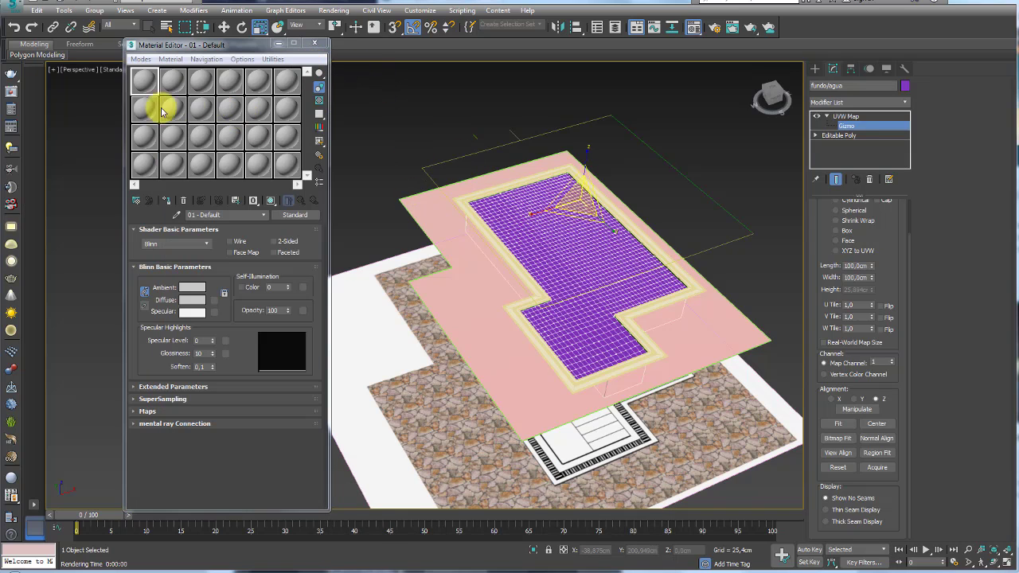
- Load Pedra São Tomé VR into sample slot 1 and show its texture in the viewport
left_click(177, 216)
left_click(429, 217)
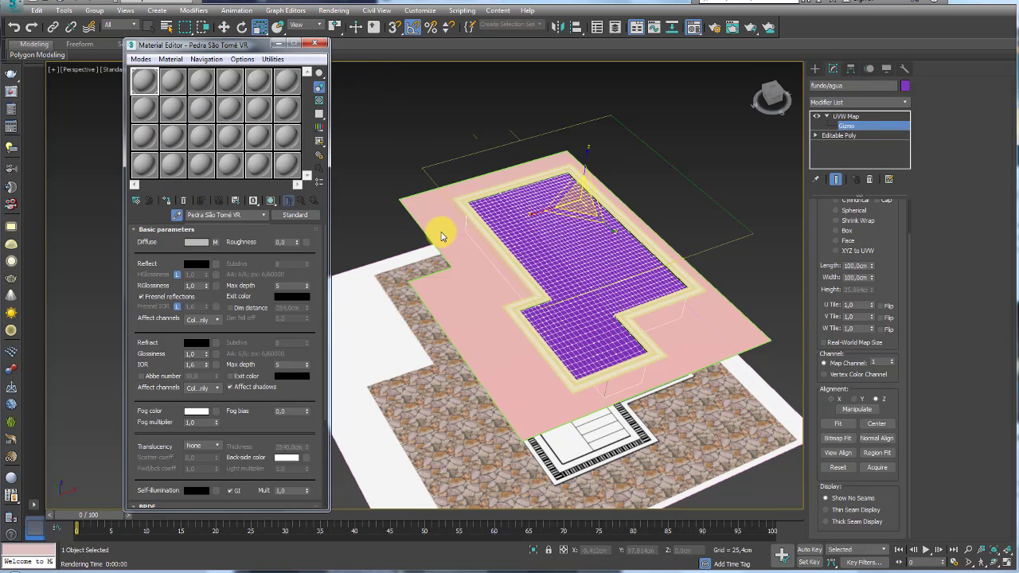
left_click(271, 199)
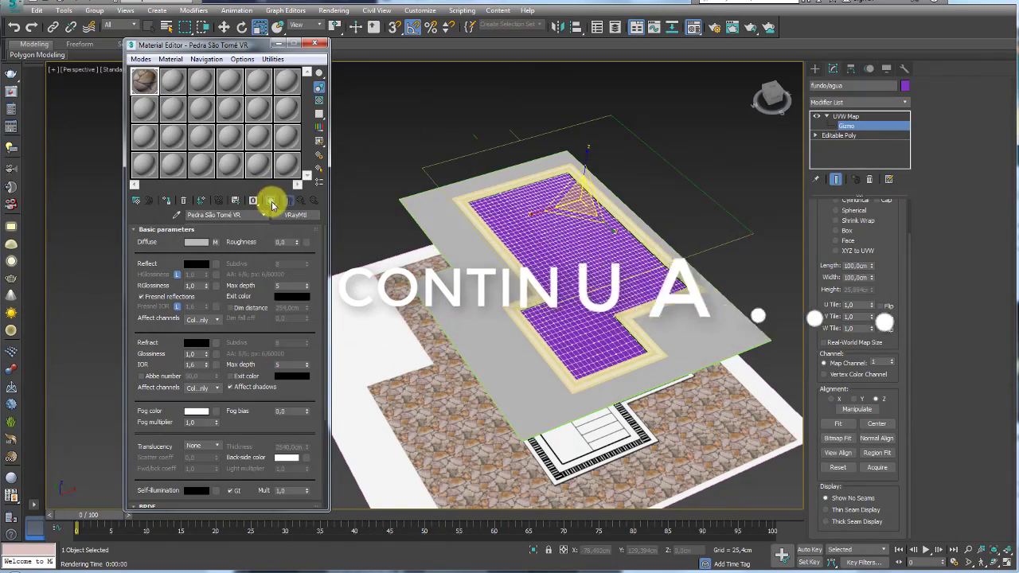